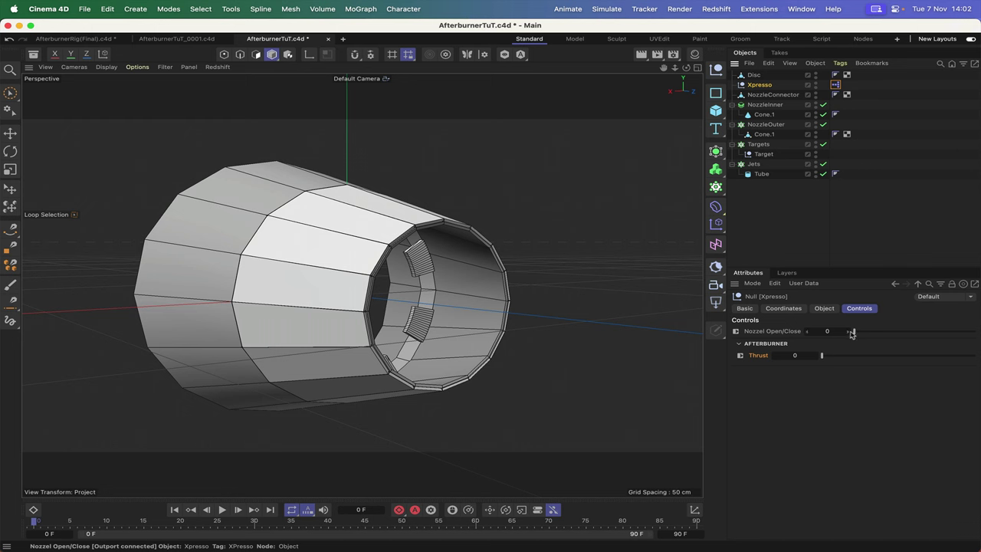
- Test the rig by sweeping the Nozzel Open/Close slider and raising Thrust in the Controls tab
drag(854, 334, 975, 331)
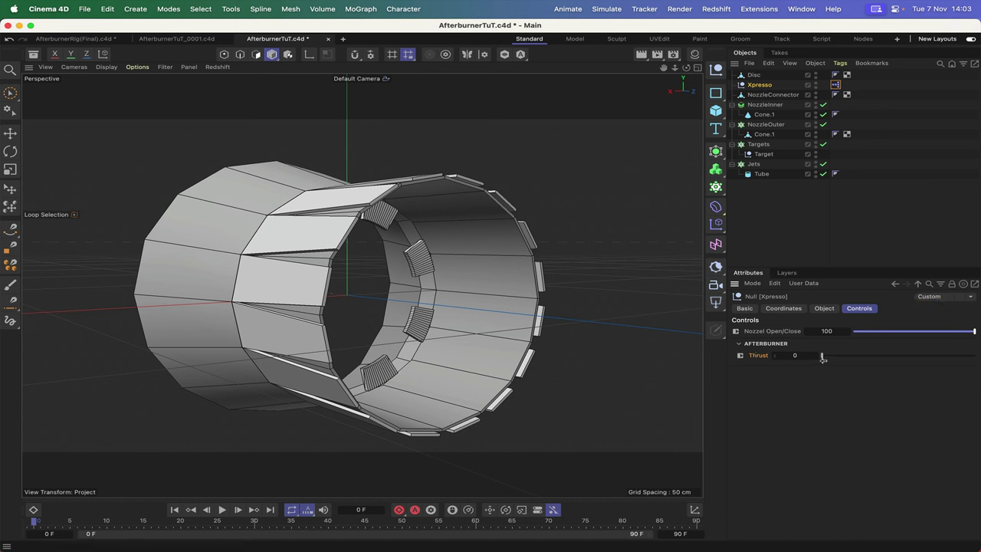
mouse_move(824, 358)
mouse_down()
mouse_move(970, 355)
mouse_move(814, 350)
mouse_up()
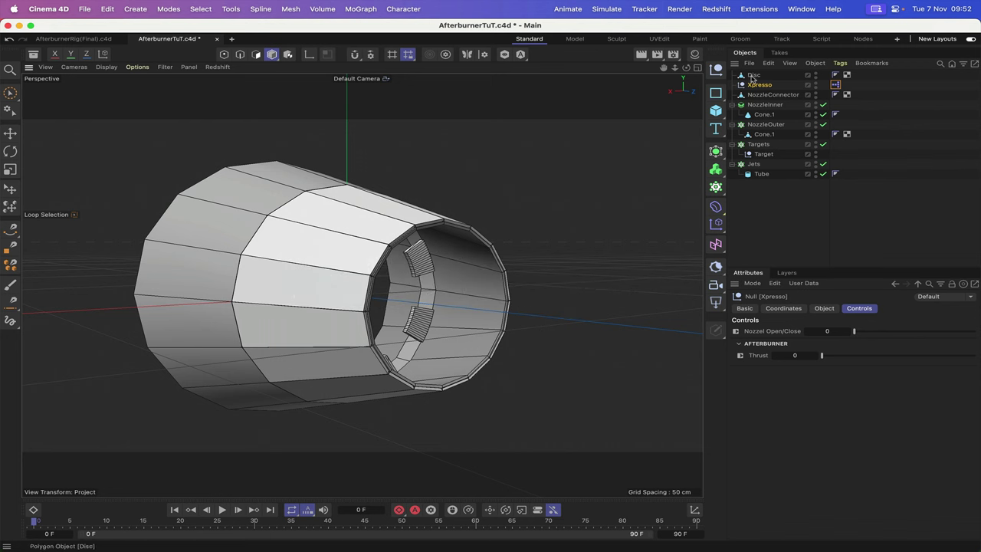
- Rename the Disc object to Emitter and move Xpresso above it in the Object Manager
double_click(755, 75)
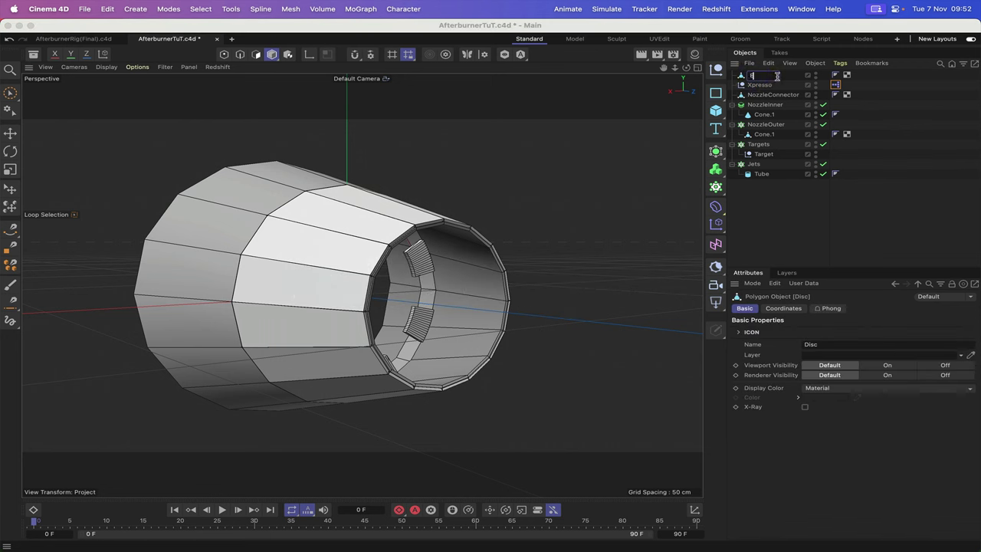
key(Return)
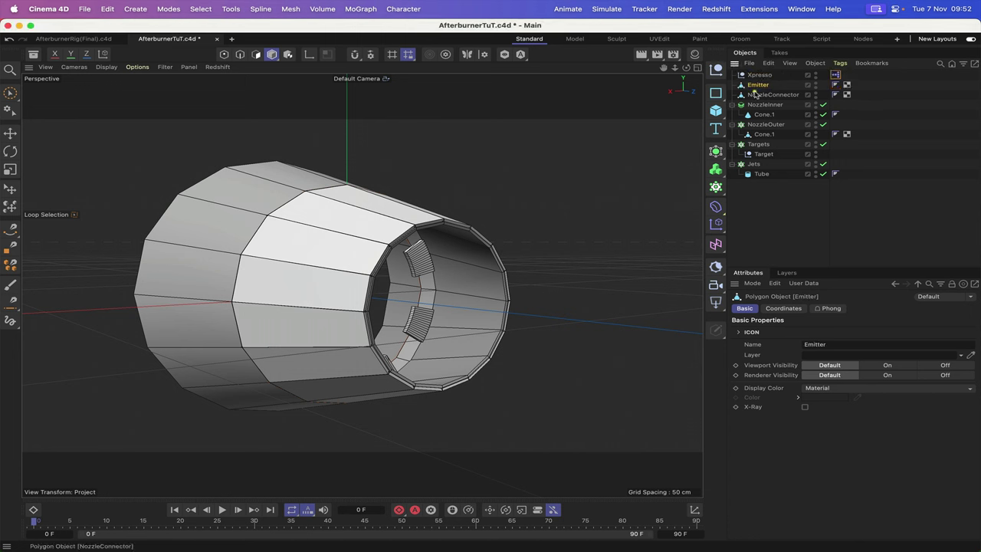
drag(757, 86, 757, 73)
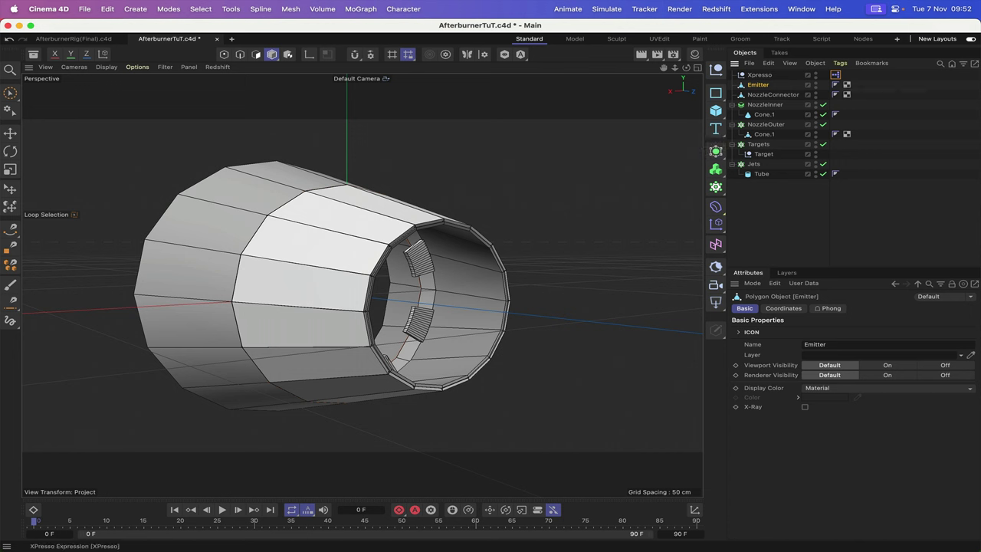
- Open the XPresso Editor from the tag, enlarge its window and pan the XGroup graph into view
double_click(836, 75)
drag(848, 66, 317, 5)
drag(457, 295, 869, 383)
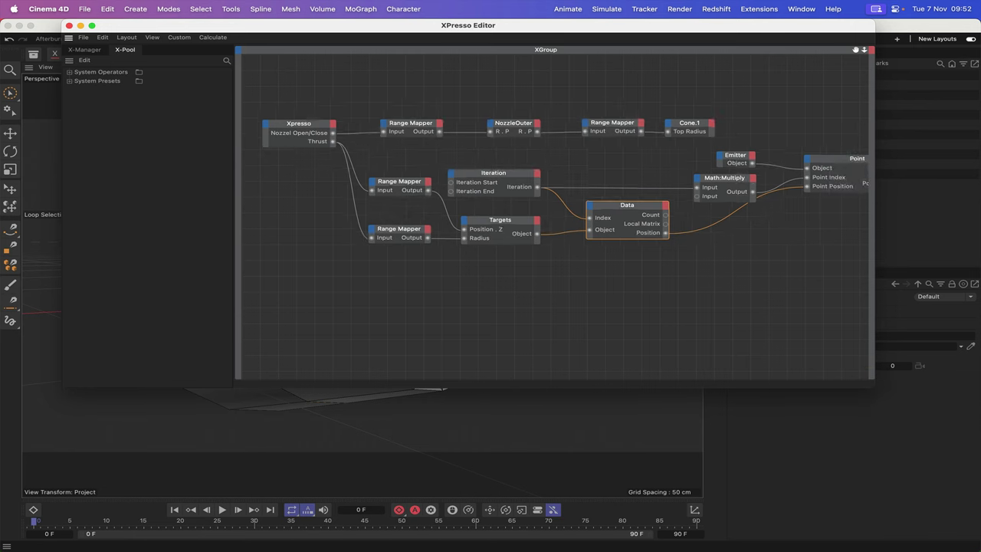
drag(856, 49, 843, 7)
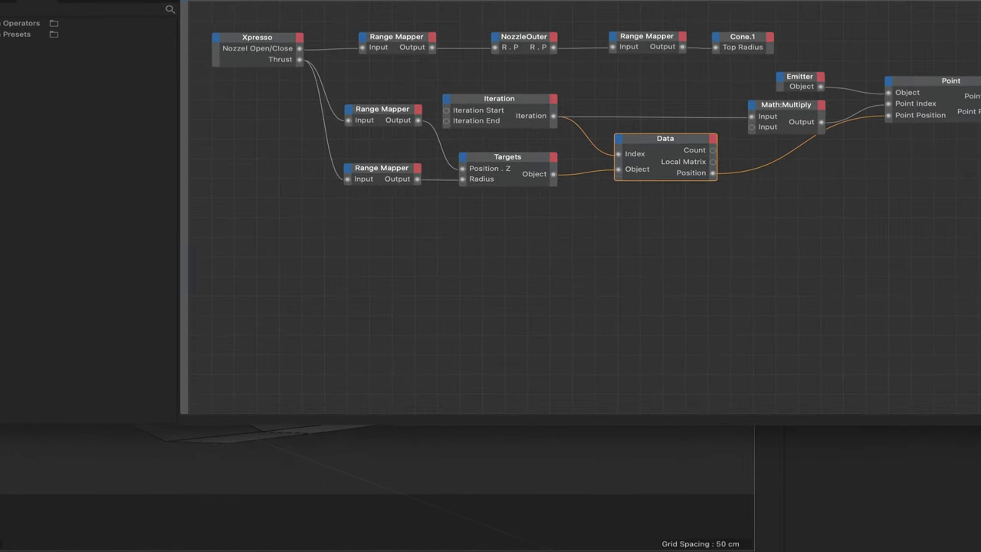
drag(979, 8, 958, 1)
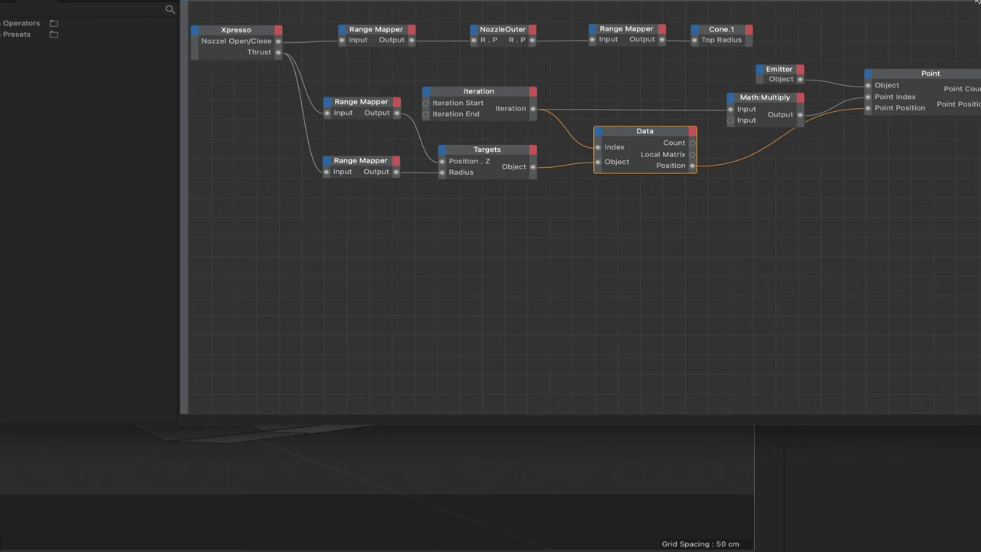
- Add a Thinking Particles PMatterWaves generator node below the existing nodes and select it
right_click(448, 324)
mouse_move(473, 348)
mouse_move(592, 349)
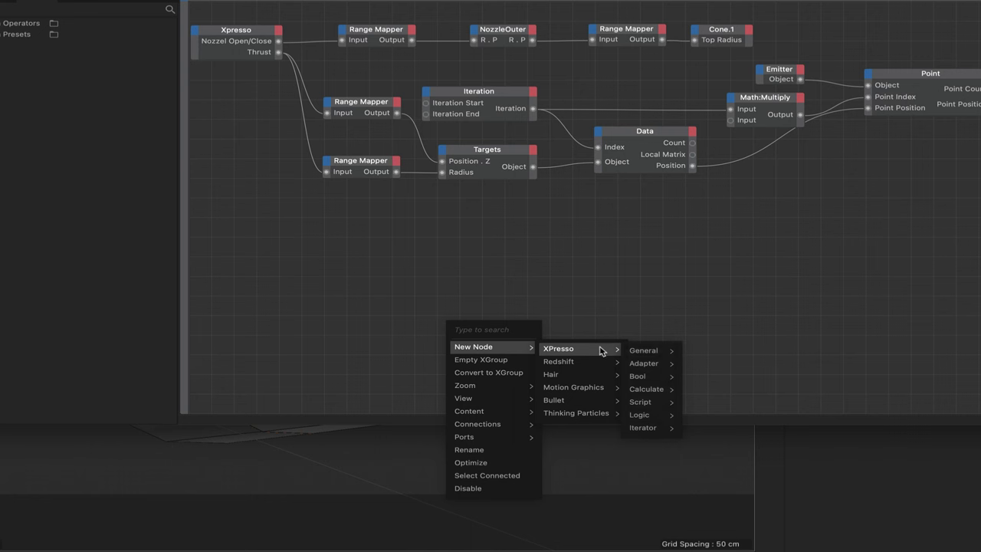
mouse_move(594, 414)
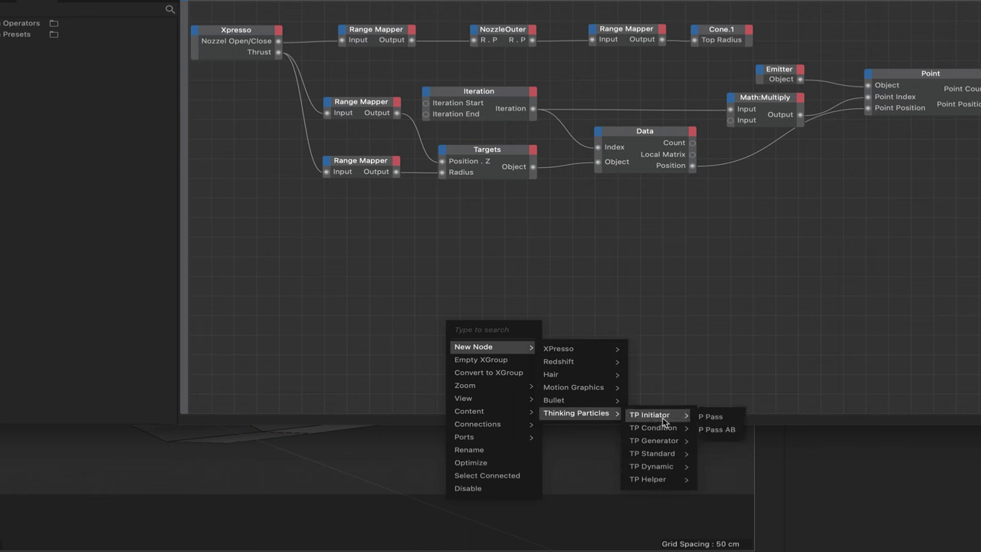
mouse_move(655, 440)
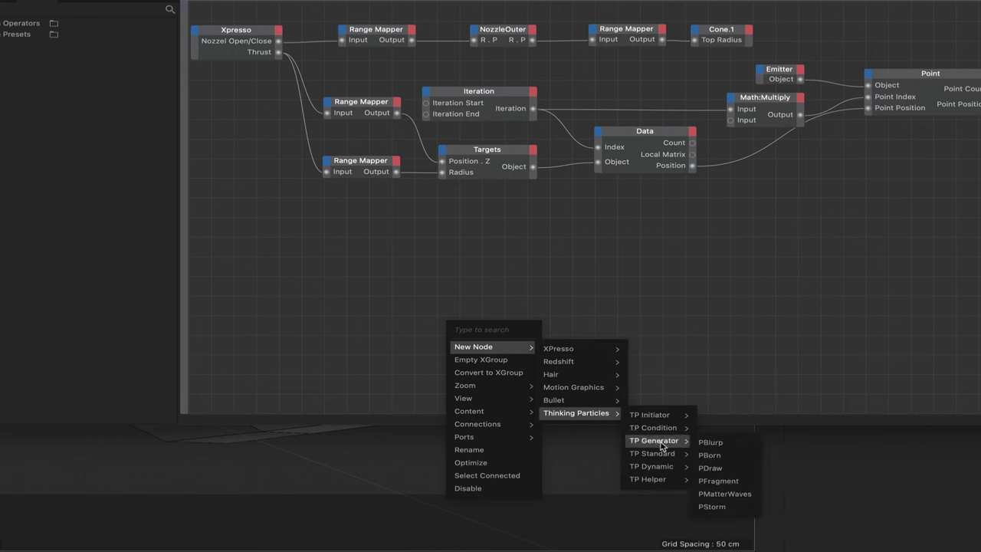
click(724, 494)
drag(453, 317, 486, 276)
click(486, 275)
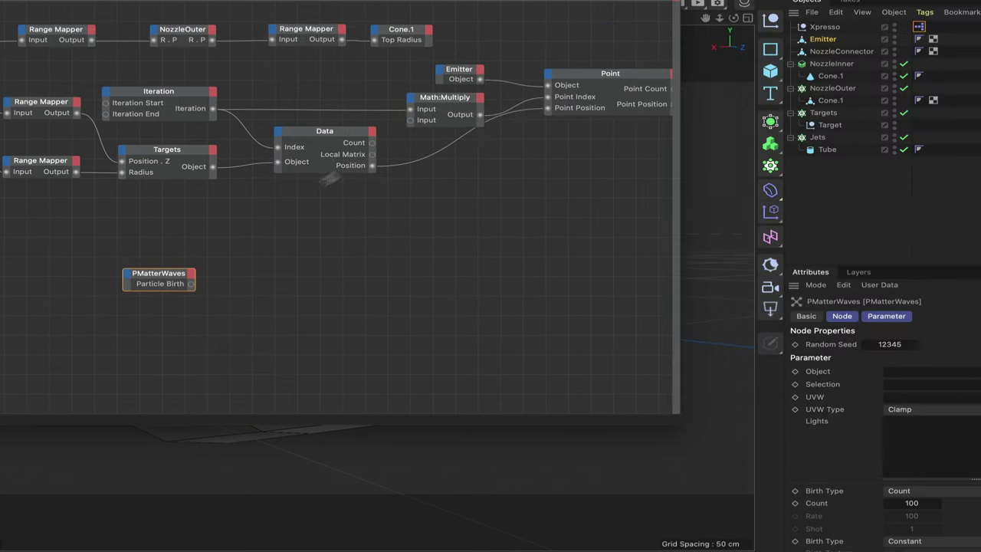
click(167, 282)
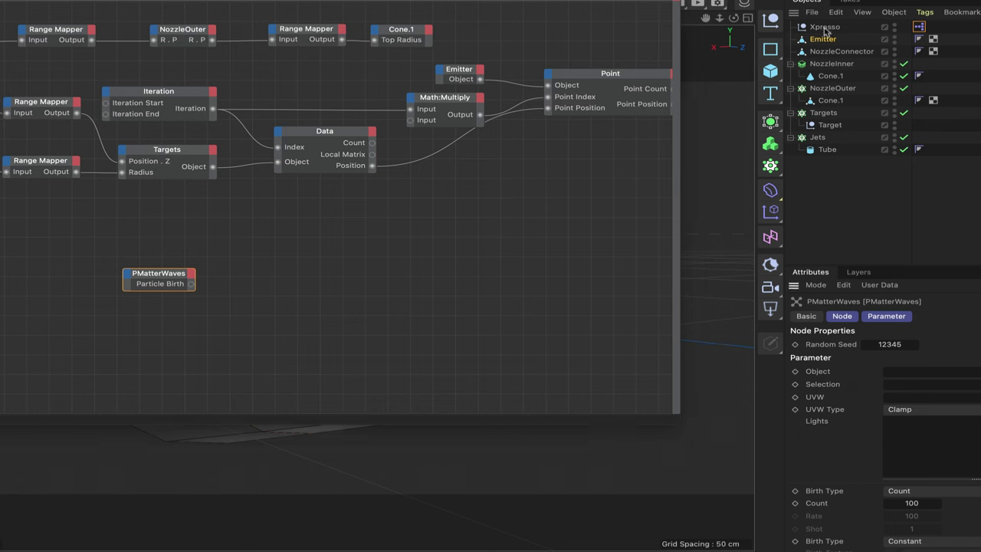
- Set Emitter as the PMatterWaves source object, with Birth Type Rate at 8000
drag(823, 39, 902, 371)
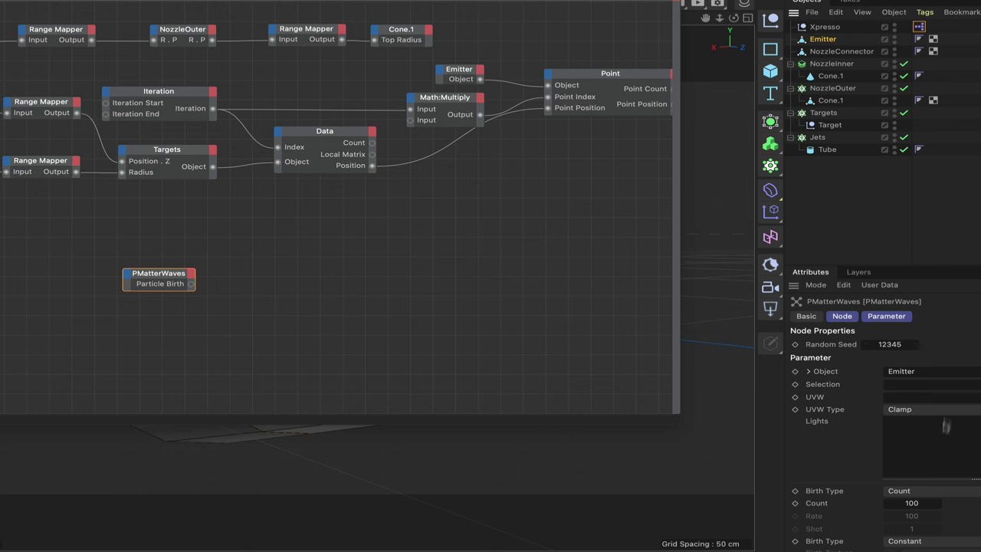
scroll(876, 422, down, 5)
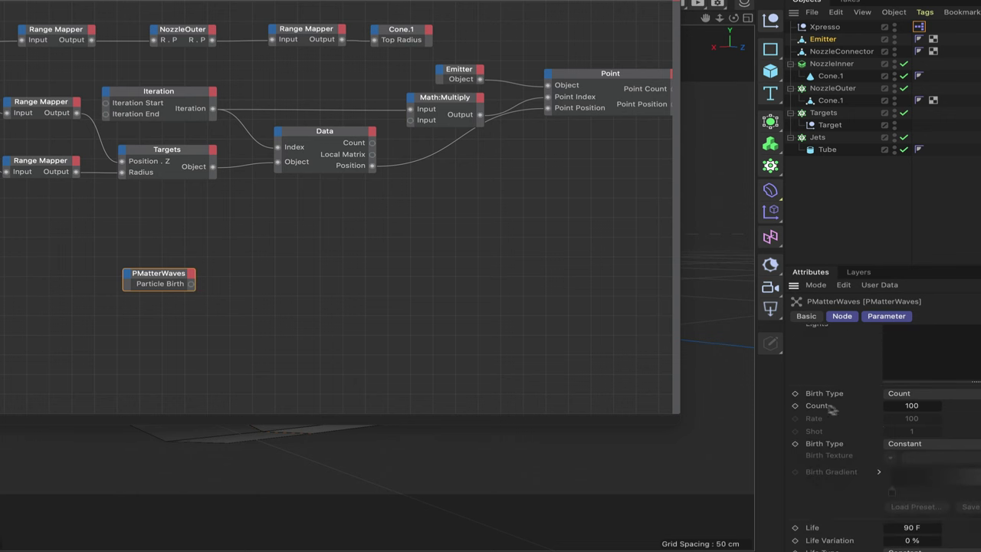
click(909, 394)
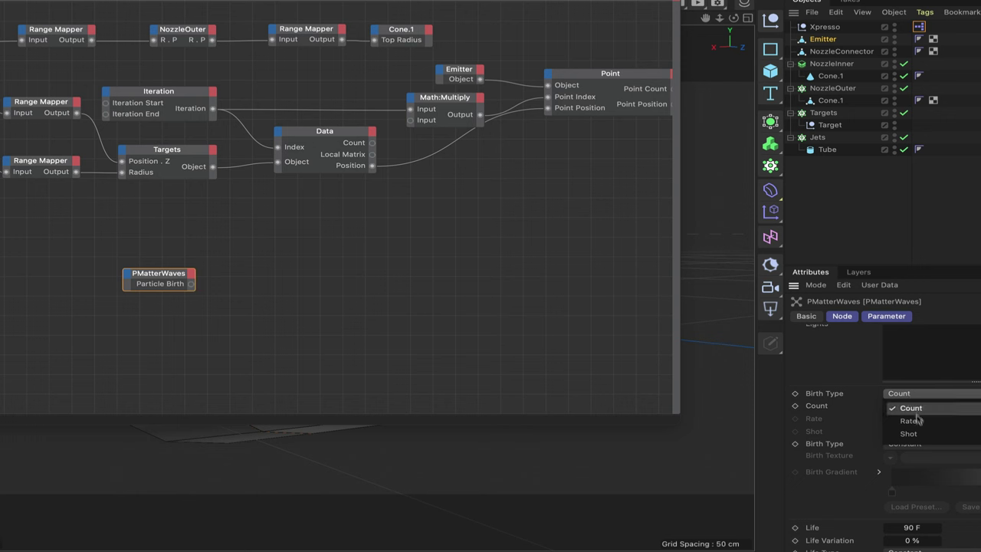
click(908, 421)
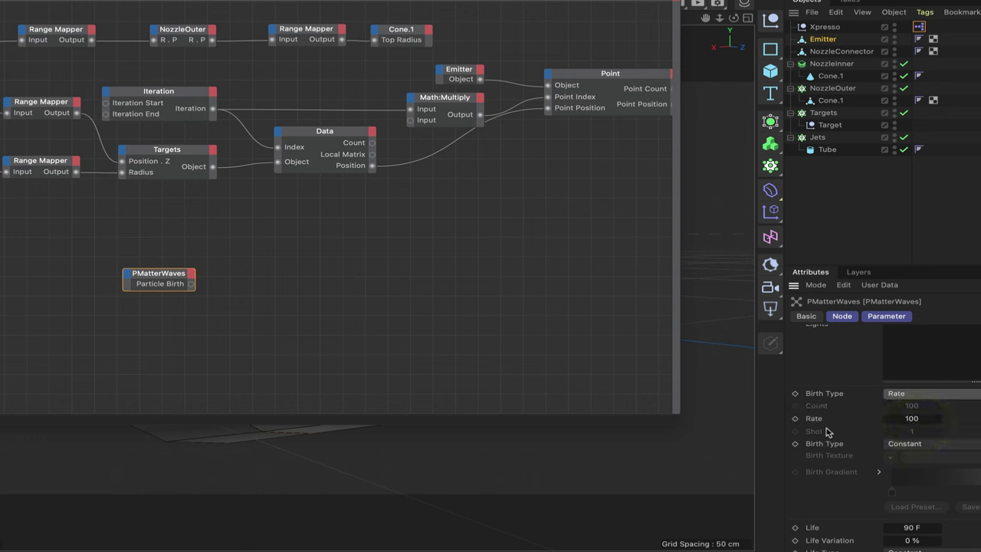
click(911, 418)
text(8000)
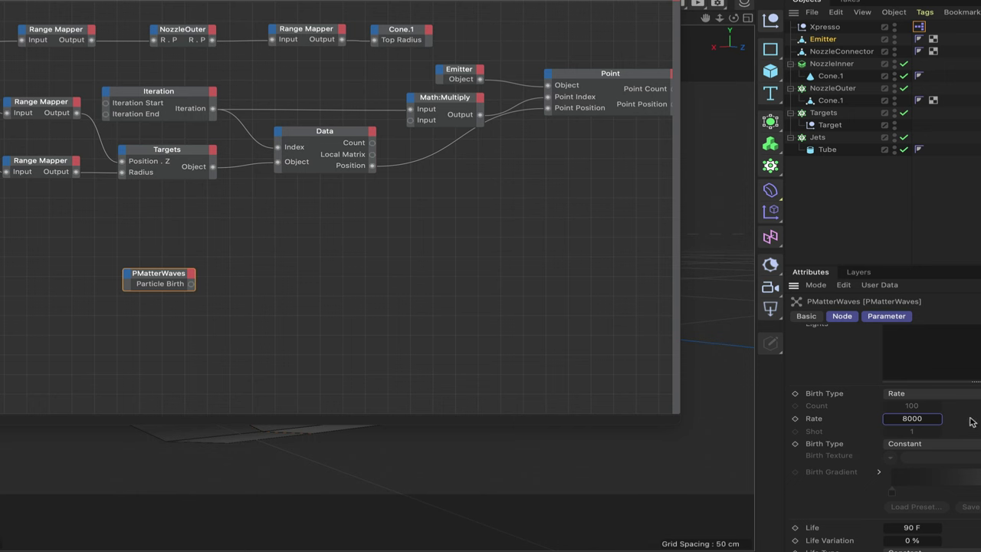
- Set the particle Life to 4 F with 60% Life Variation
scroll(971, 422, down, 2)
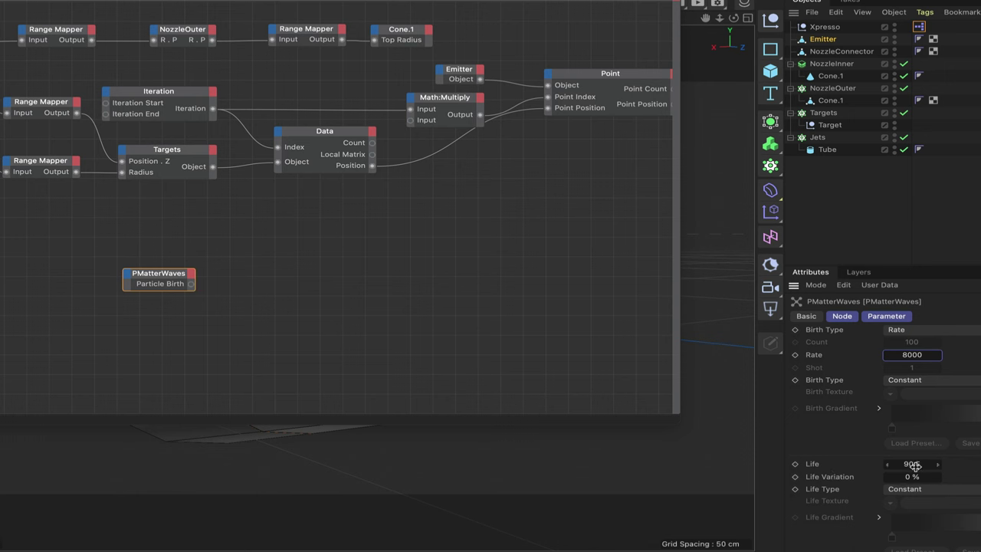
click(912, 465)
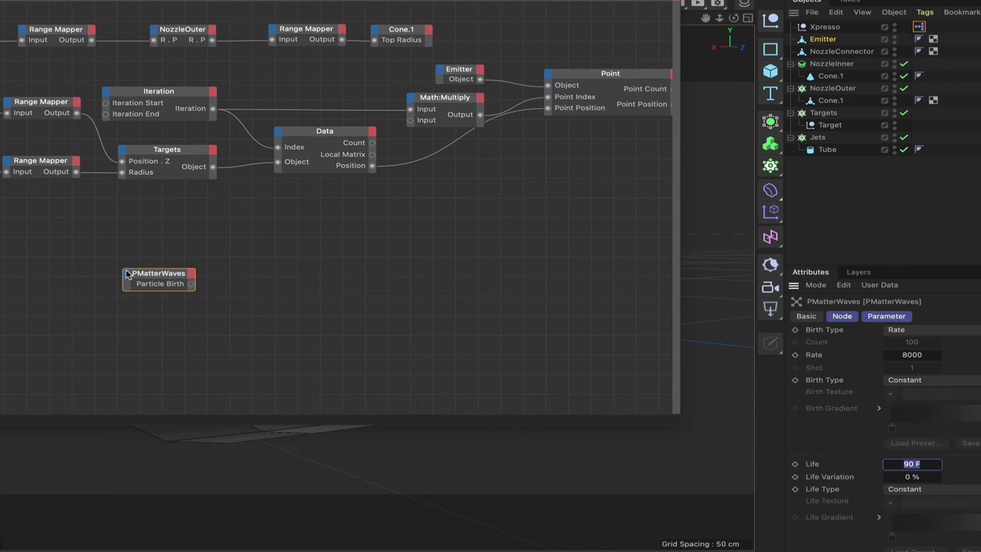
text(4)
click(912, 476)
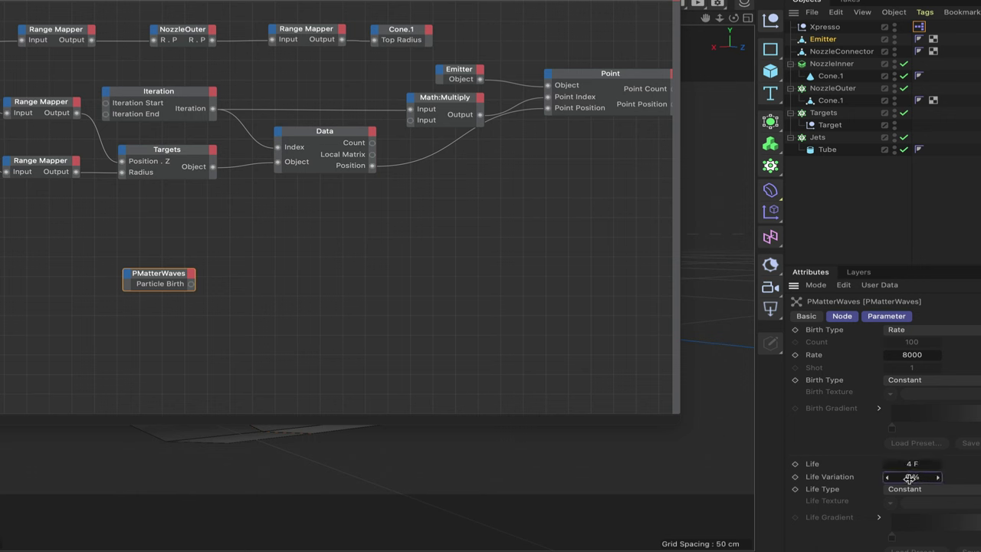
double_click(906, 477)
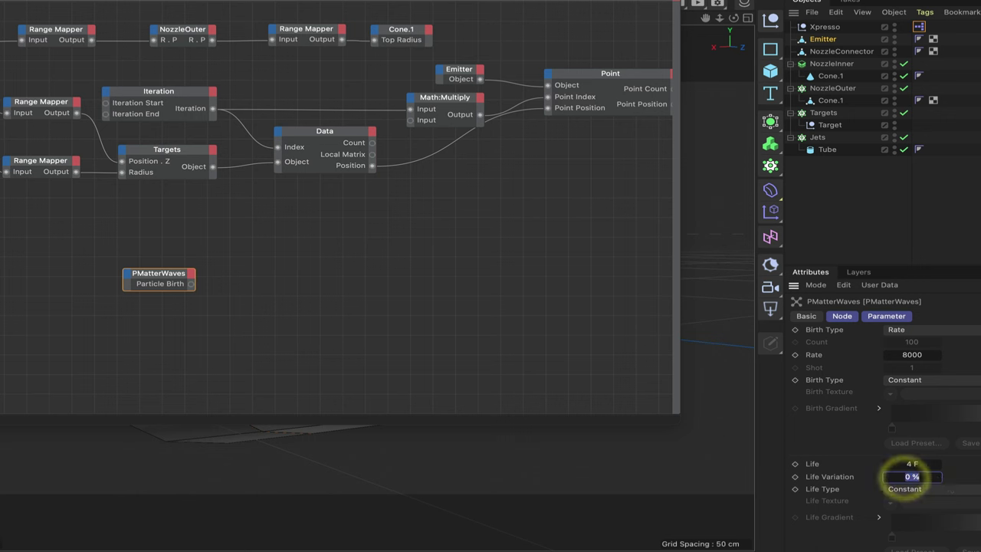
text(6)
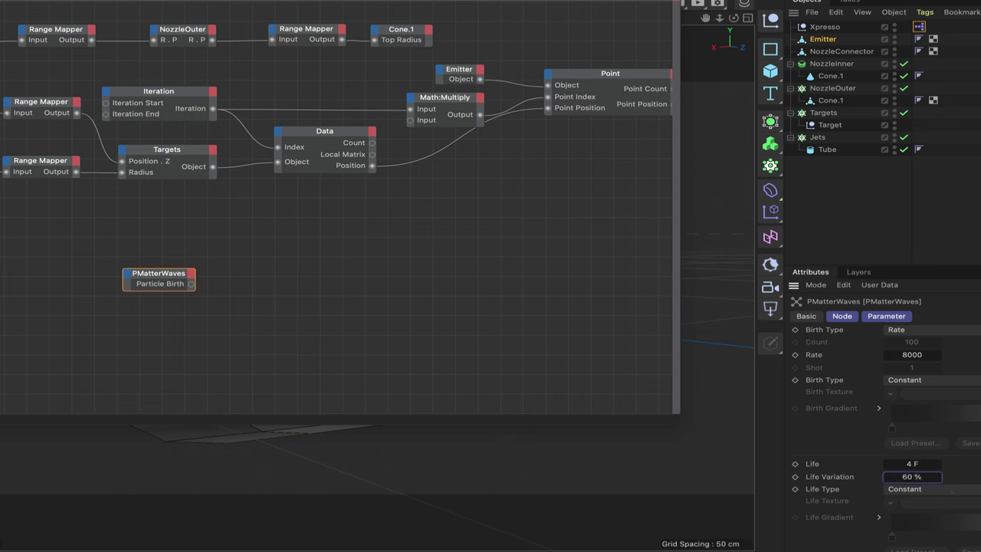
- Set the particle Speed to 1000 with 10% Speed Variation
scroll(886, 438, down, 3)
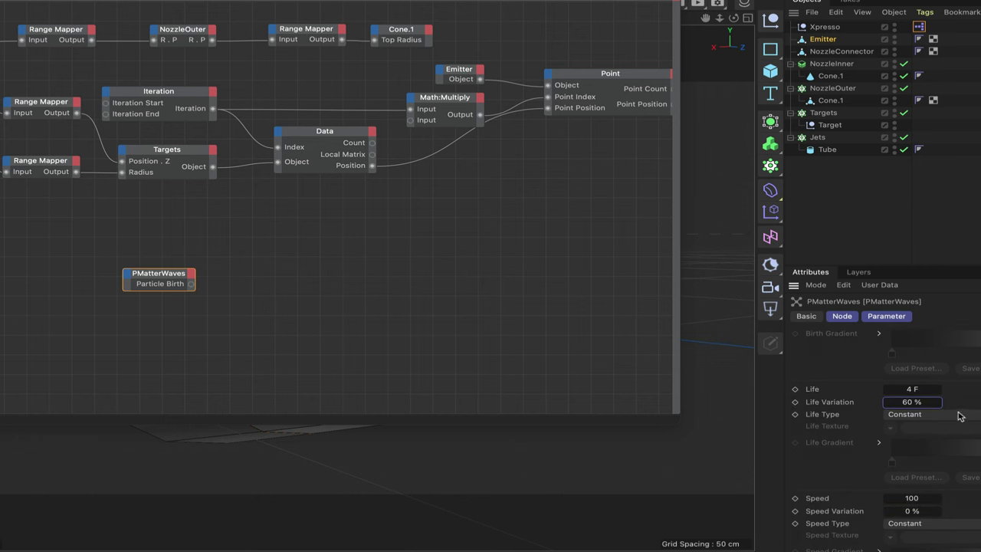
scroll(971, 394, down, 2)
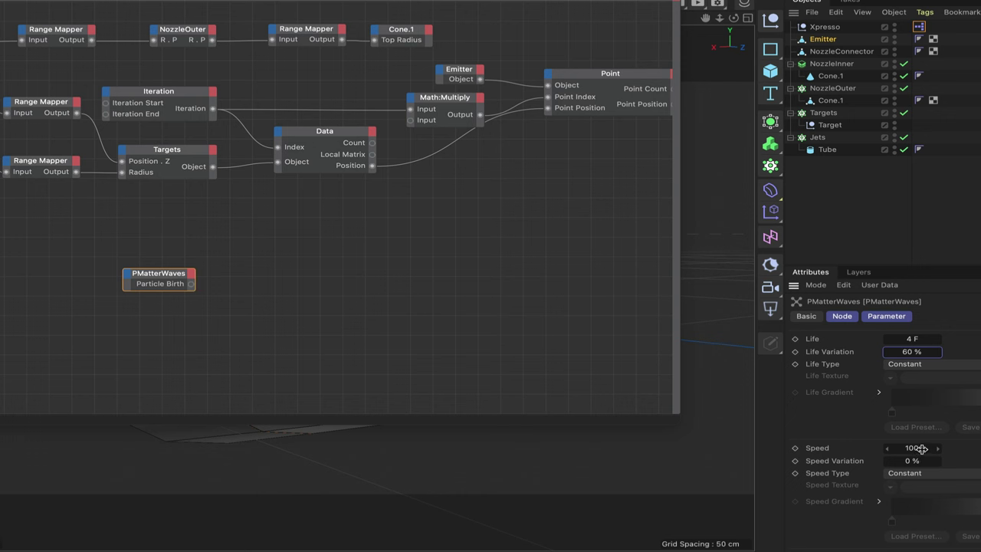
click(920, 449)
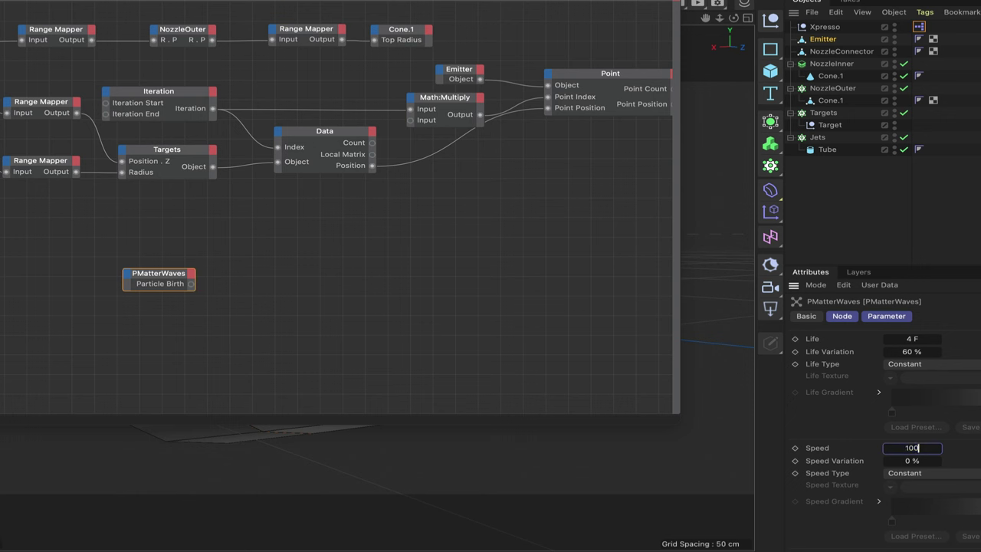
click(911, 462)
text(10)
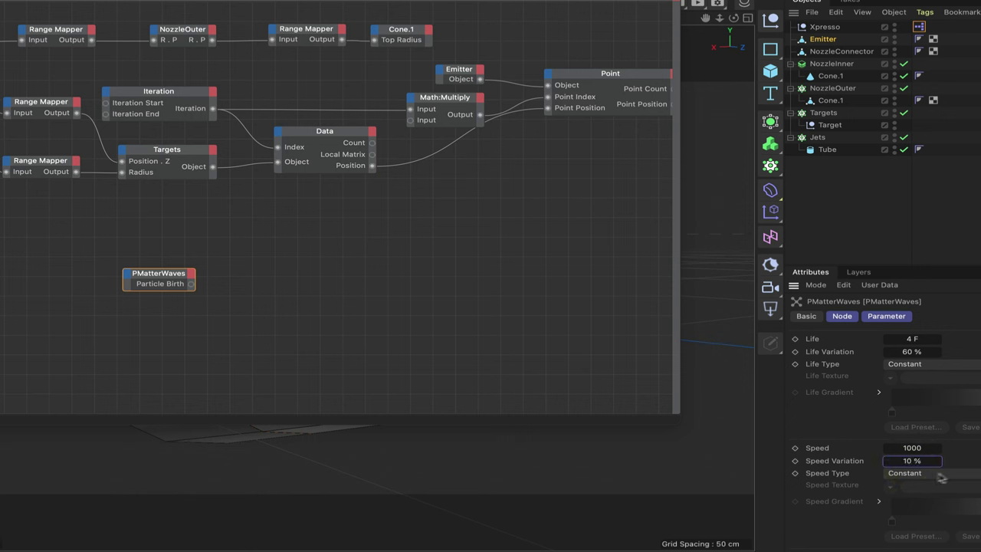
scroll(943, 479, down, 3)
scroll(942, 490, down, 2)
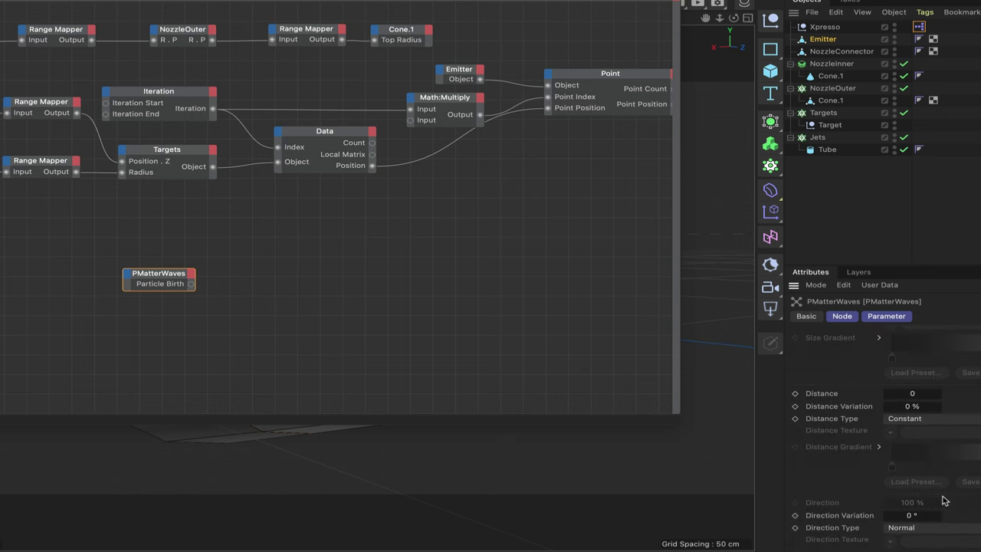
scroll(944, 500, up, 5)
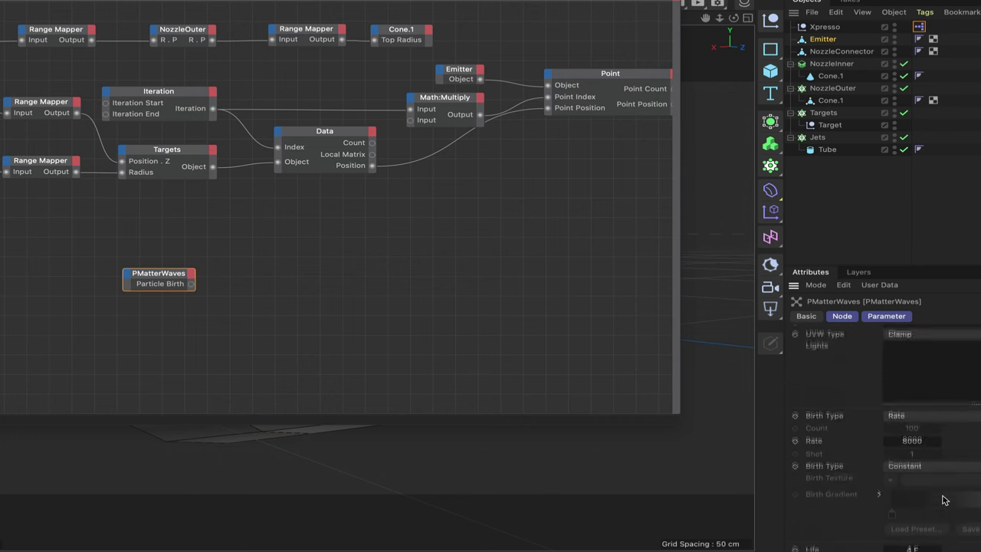
scroll(942, 499, up, 3)
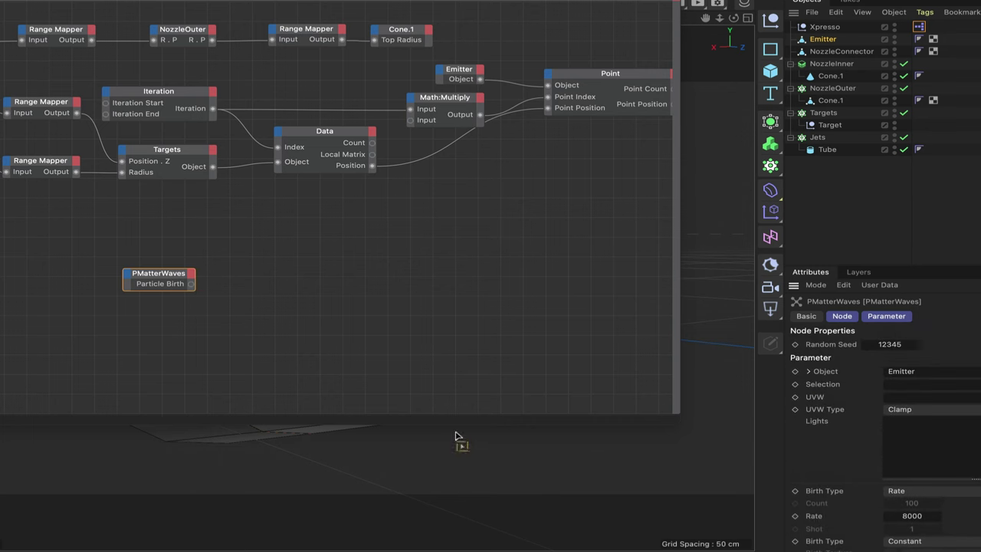
- Add a PGroup node from Thinking Particles > TP Standard beside PMatterWaves
right_click(260, 286)
mouse_move(292, 311)
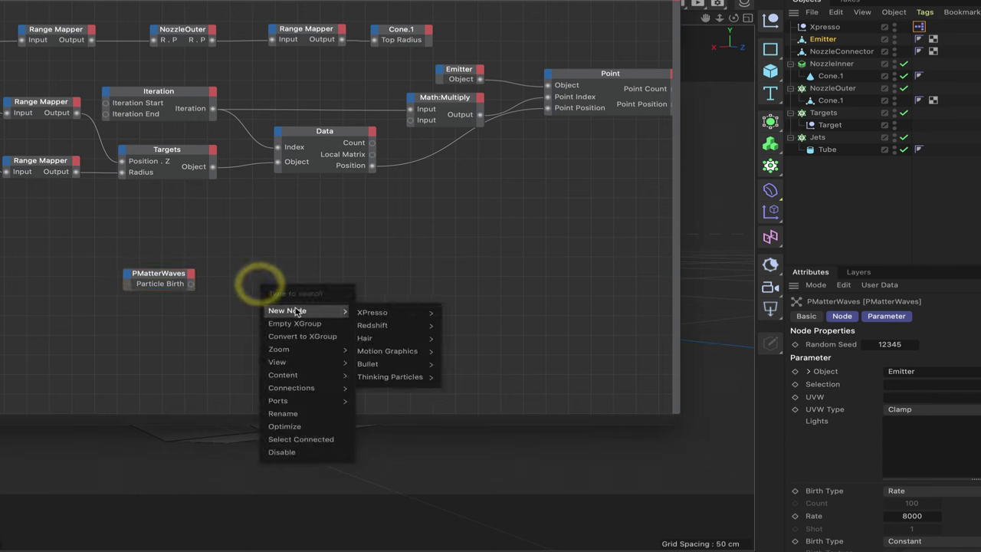
mouse_move(430, 376)
mouse_move(483, 380)
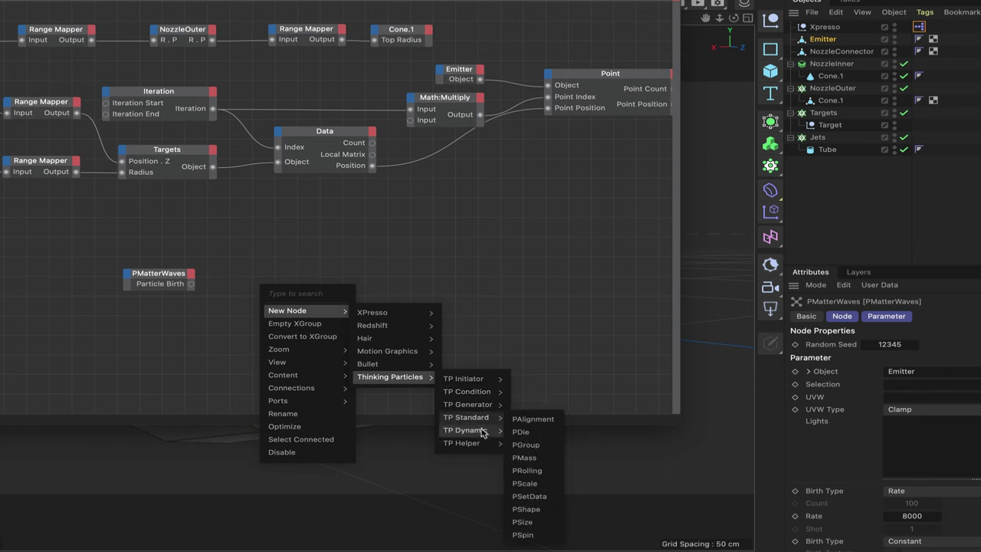
mouse_move(481, 422)
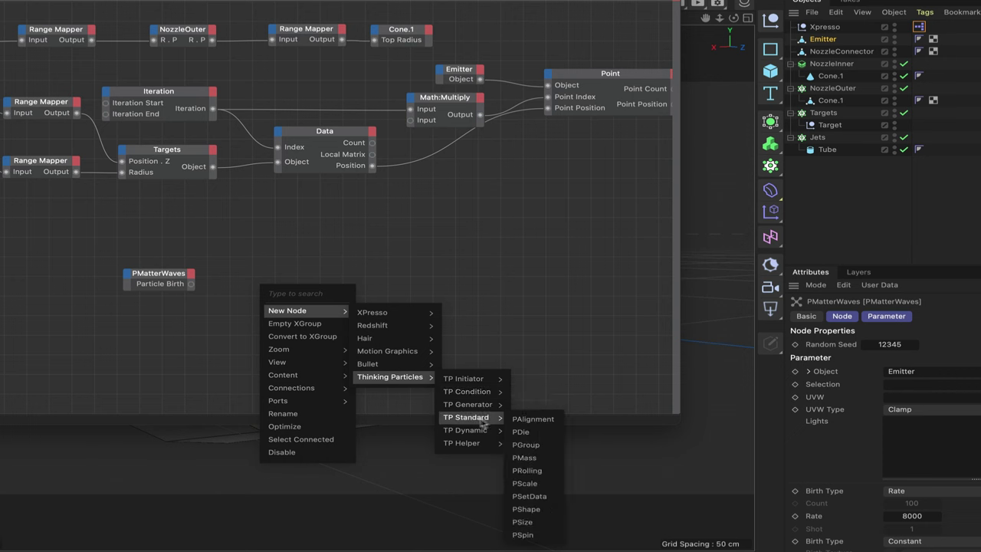
click(532, 444)
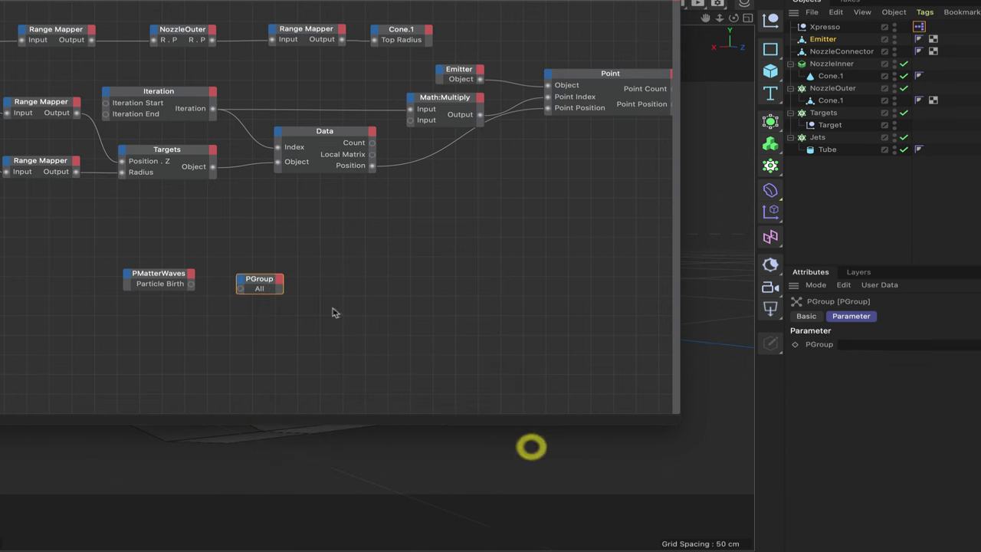
drag(258, 277, 278, 276)
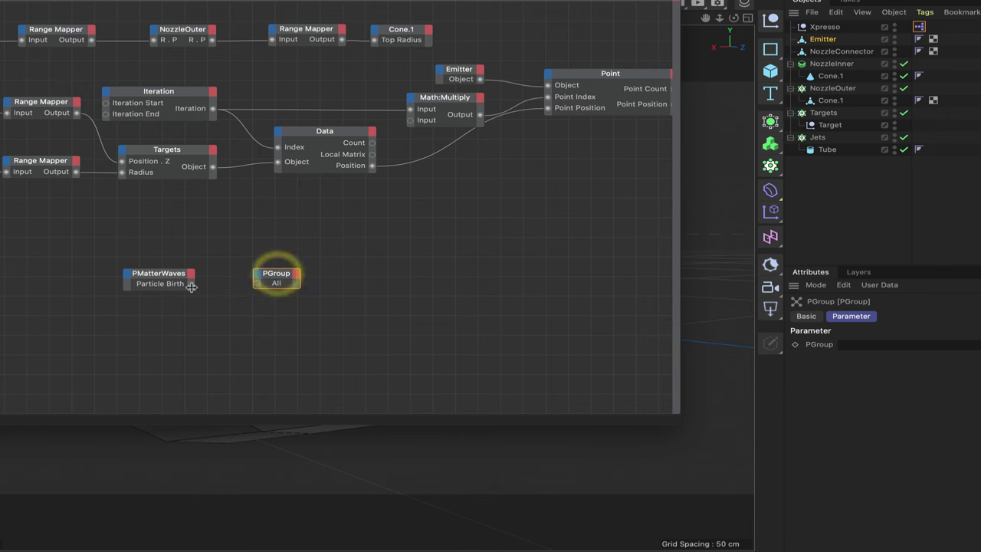
- Wire PMatterWaves' Particle Birth output into the PGroup node and select it
drag(191, 283, 236, 287)
drag(258, 287, 256, 282)
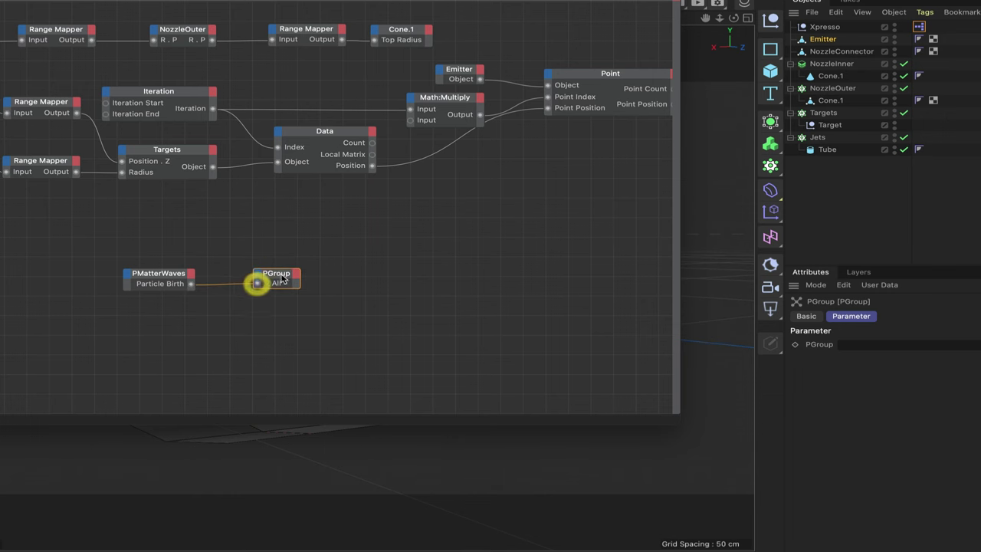
click(285, 279)
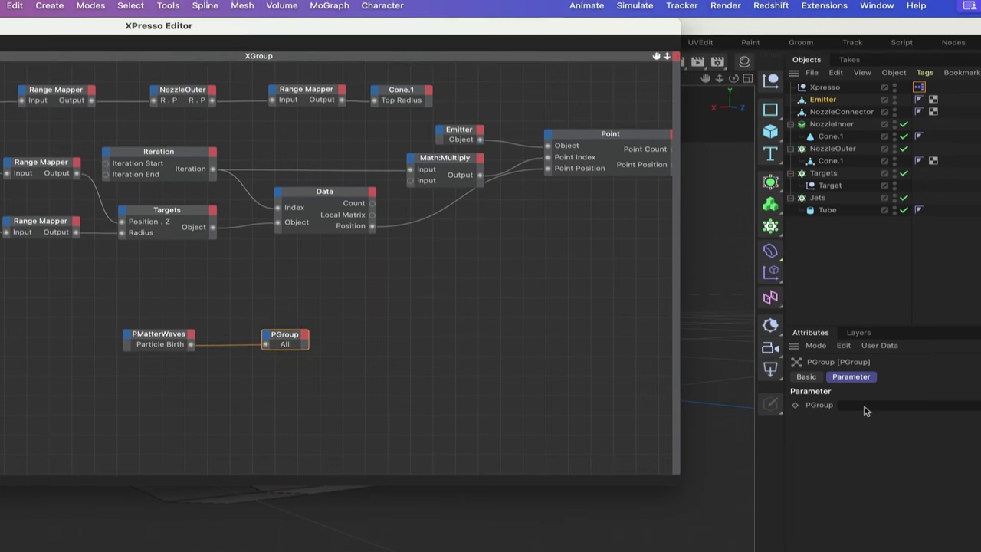
- Open the Thinking Particles Settings window from the Simulate menu next to the XPresso Editor
drag(668, 38, 542, 59)
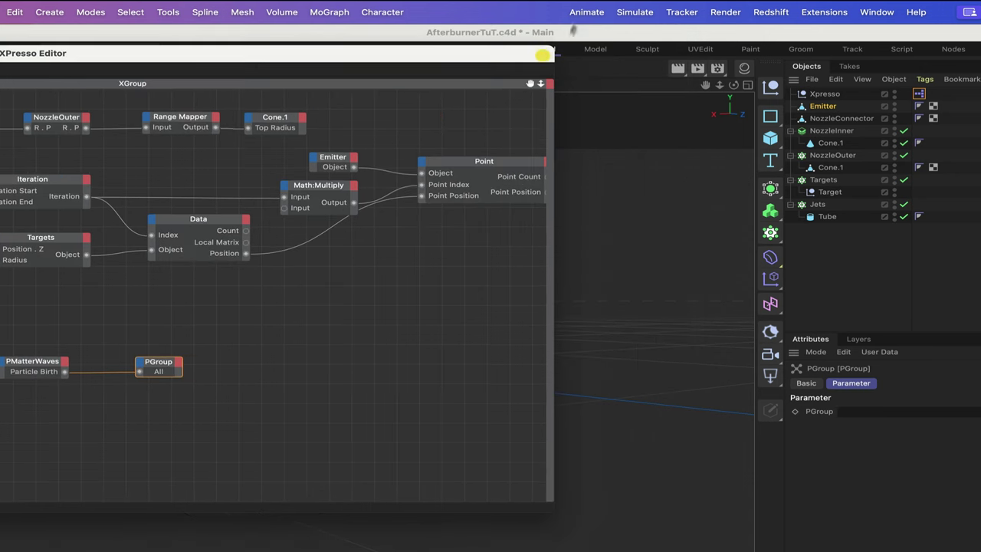
click(633, 13)
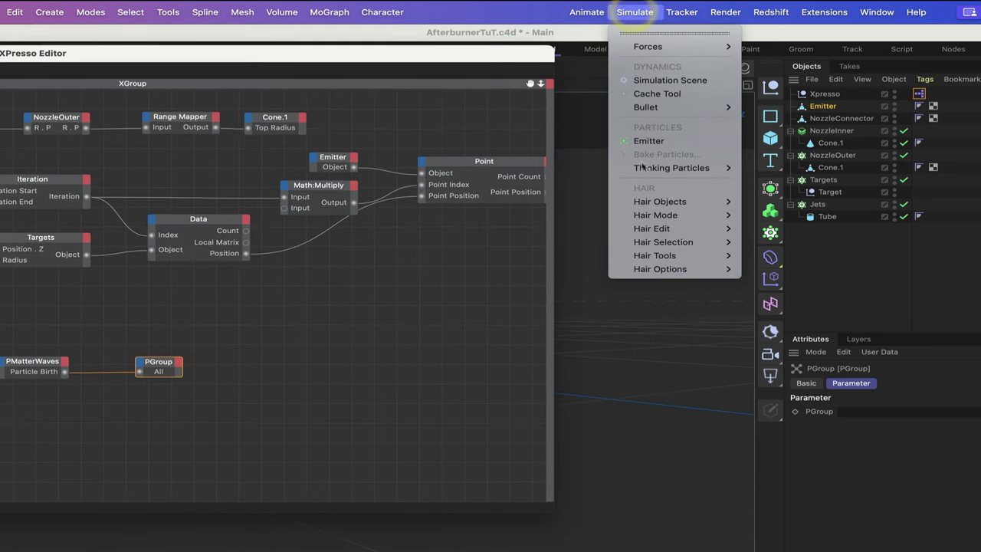
mouse_move(674, 168)
click(779, 195)
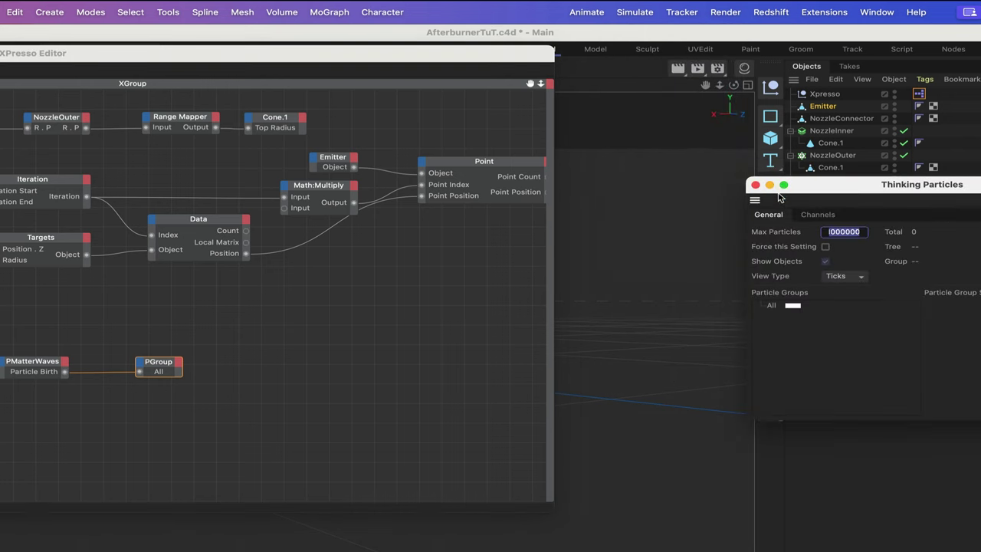
drag(848, 184, 572, 48)
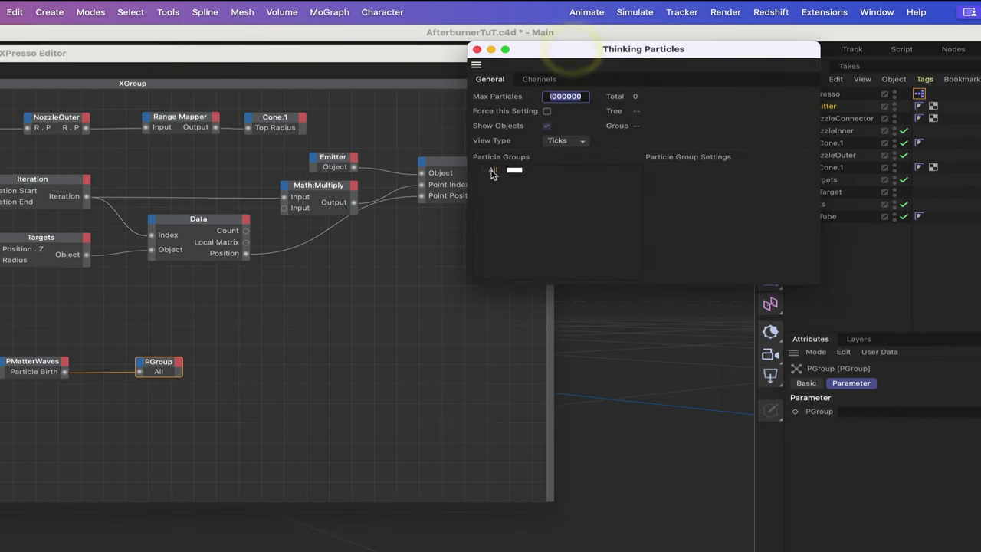
- Assign the All group to the PGroup node and set its colour to orange
drag(492, 170, 877, 414)
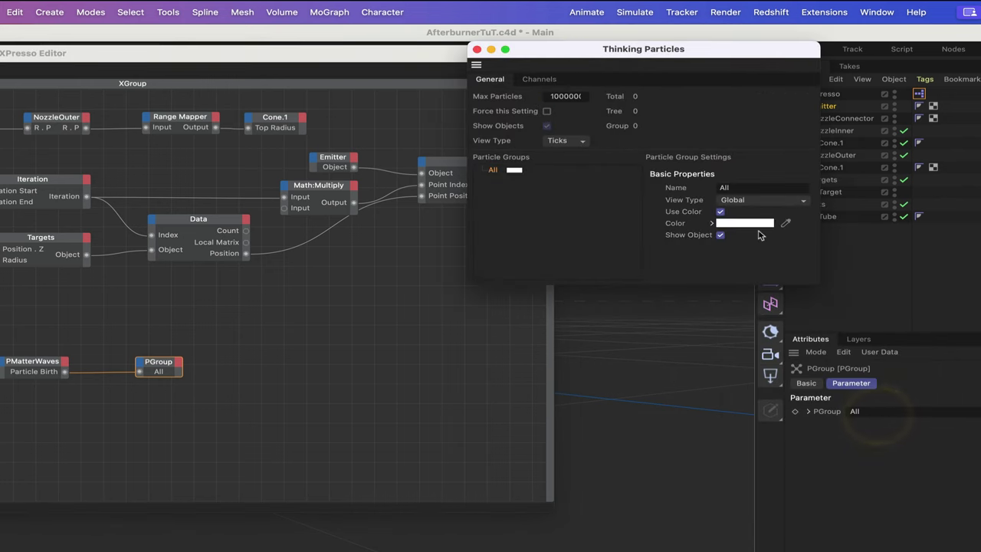
click(746, 224)
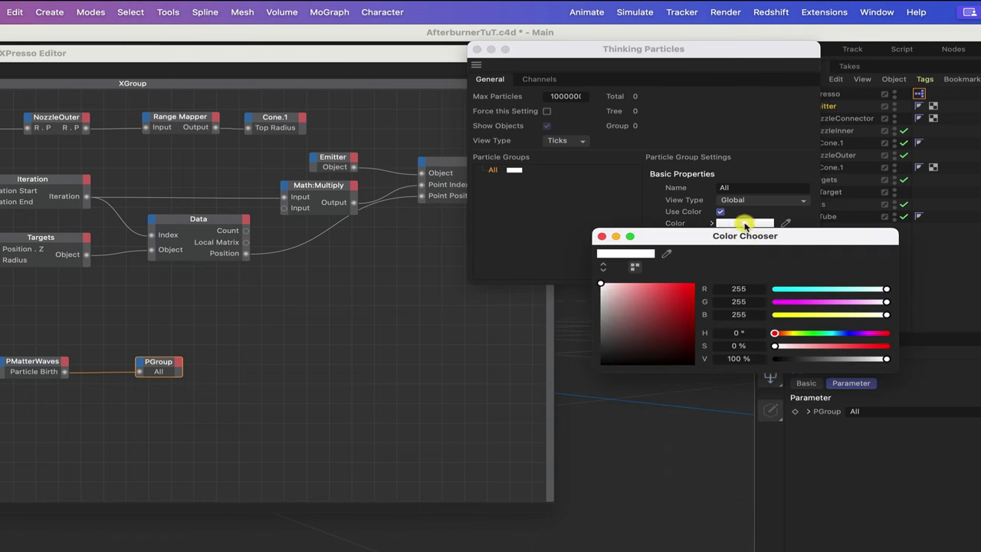
drag(801, 316, 848, 302)
click(601, 236)
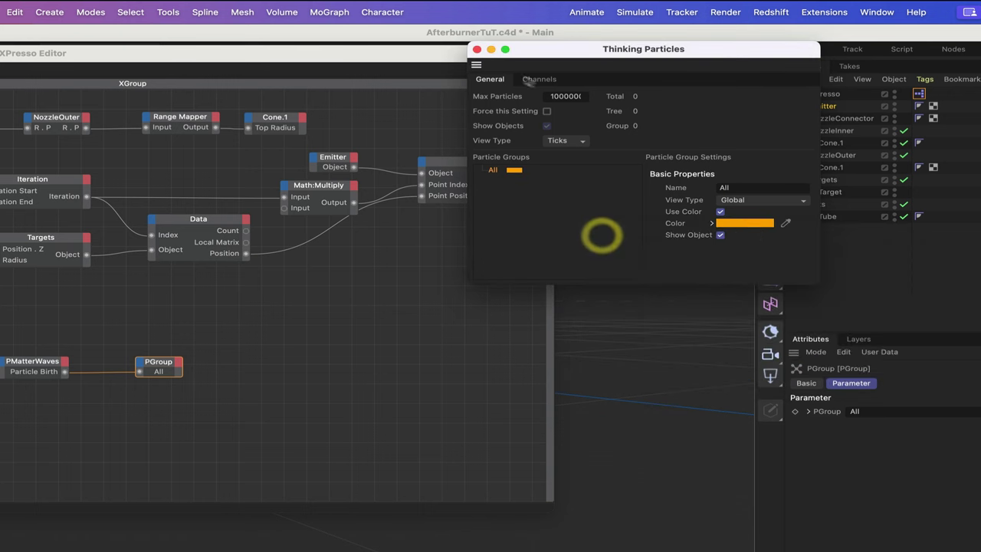
- Close the Thinking Particles Settings and slide the XPresso Editor to the far left, revealing the nozzle
click(476, 50)
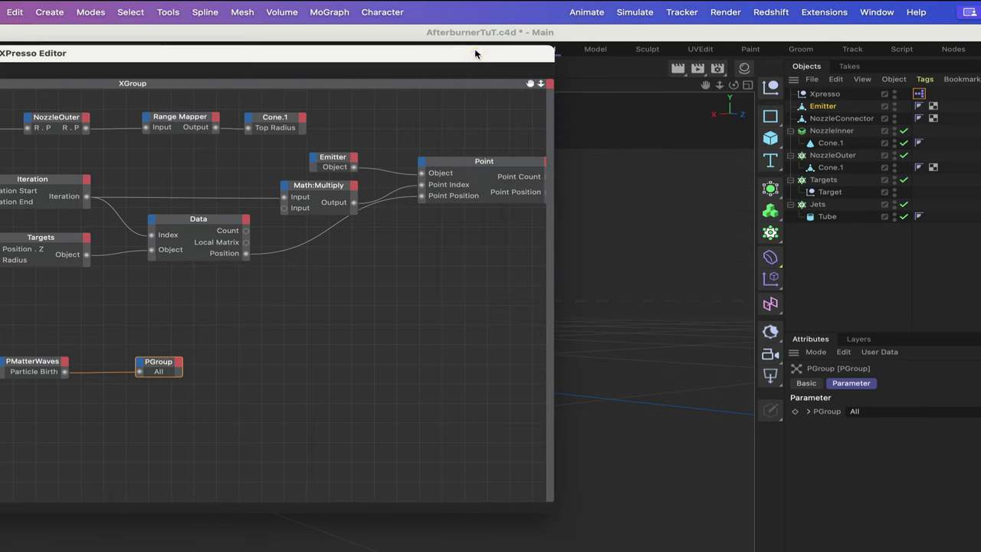
drag(420, 58, 571, 60)
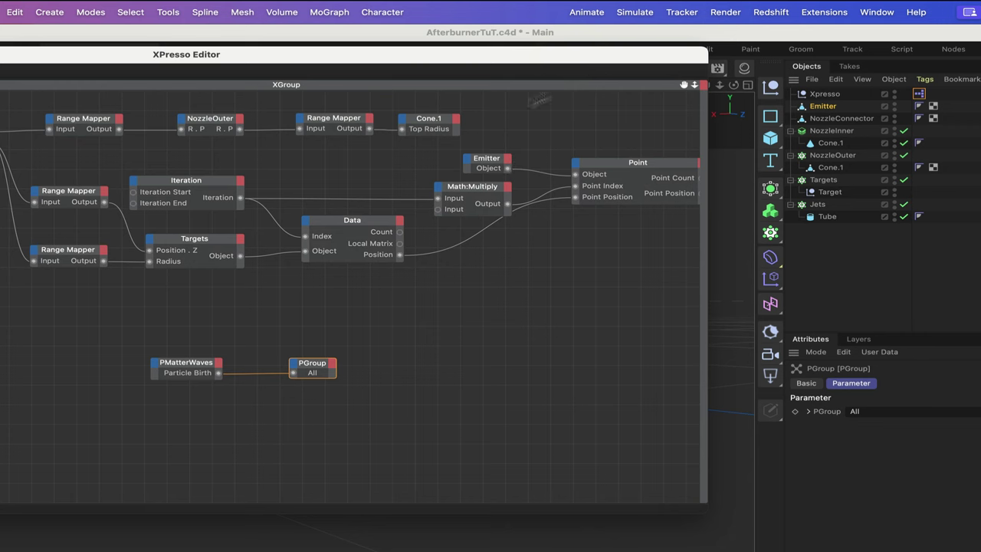
drag(622, 59, 0, 32)
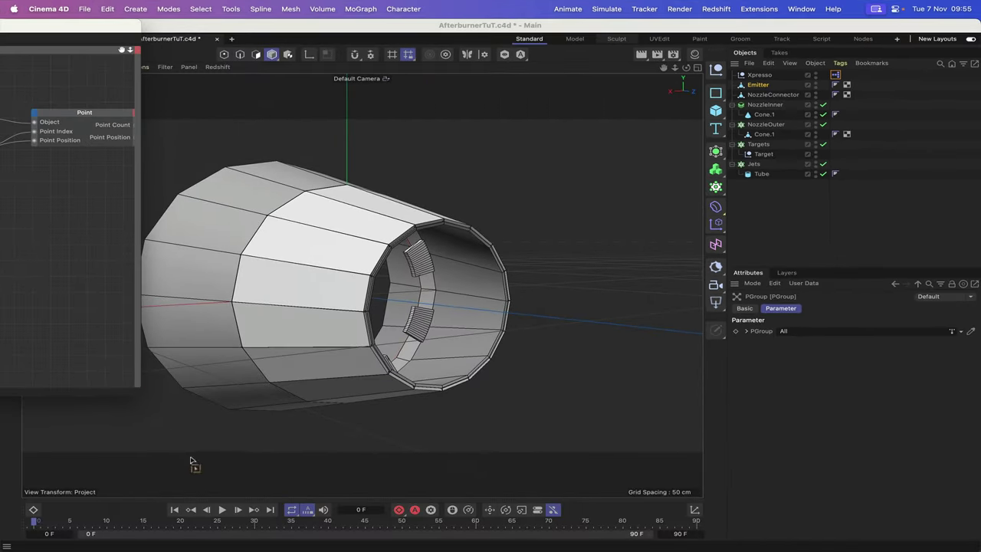
- Play the simulation, orbit to inspect the orange particles in the nozzle, then restore the XPresso Editor
click(221, 511)
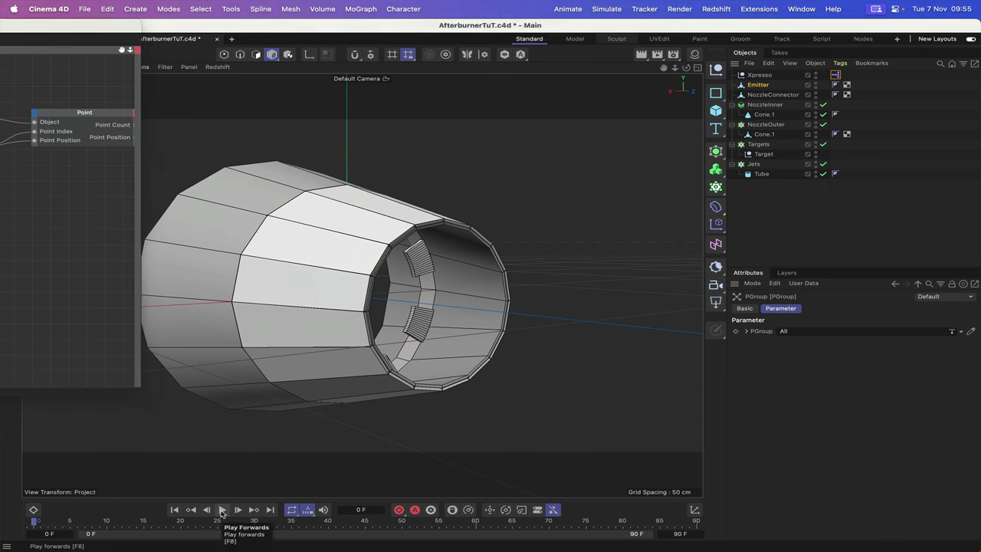
click(175, 510)
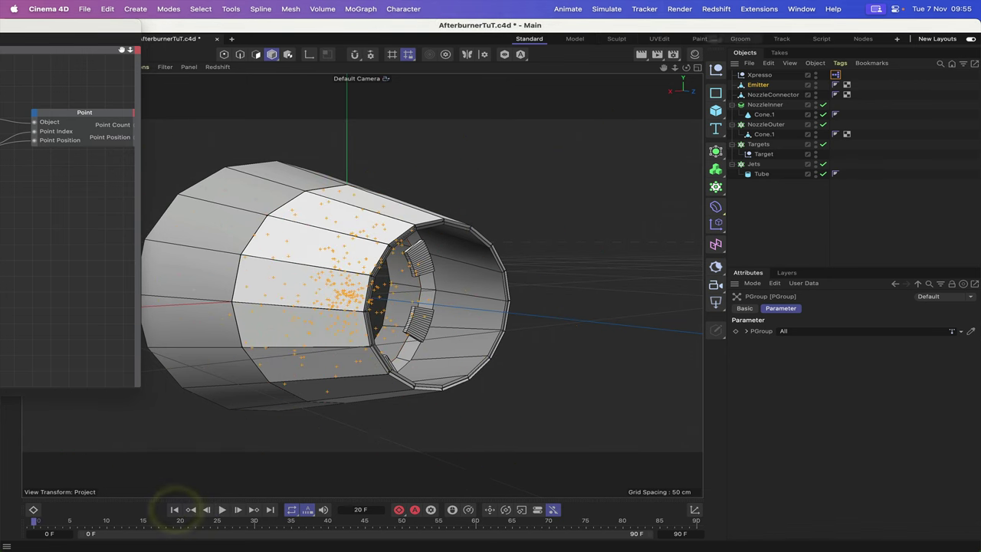
drag(663, 70, 492, 284)
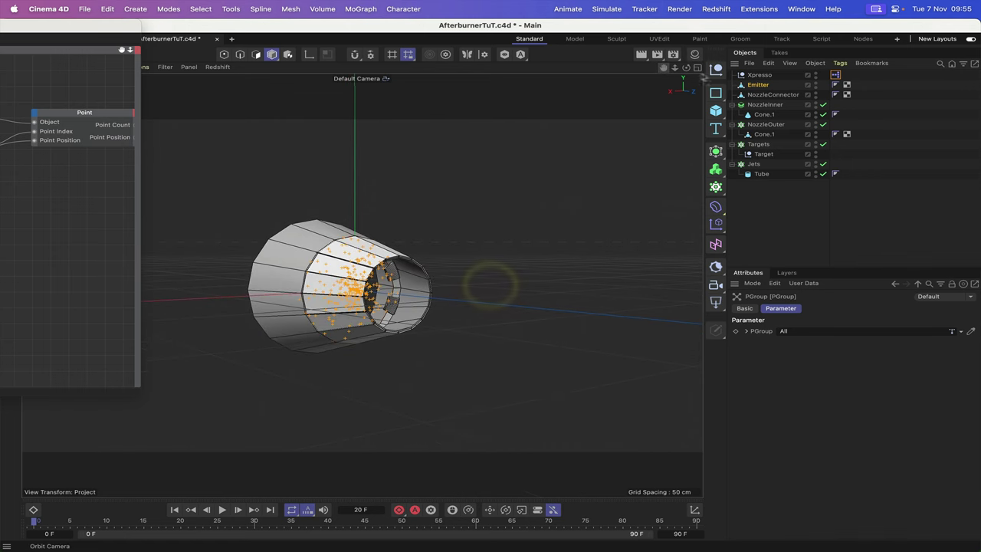
drag(686, 68, 491, 284)
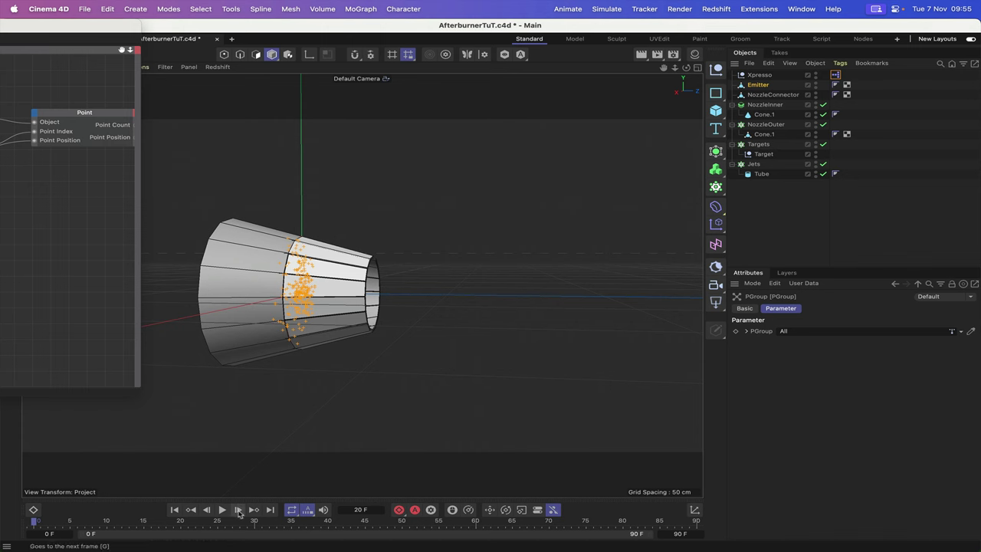
click(223, 512)
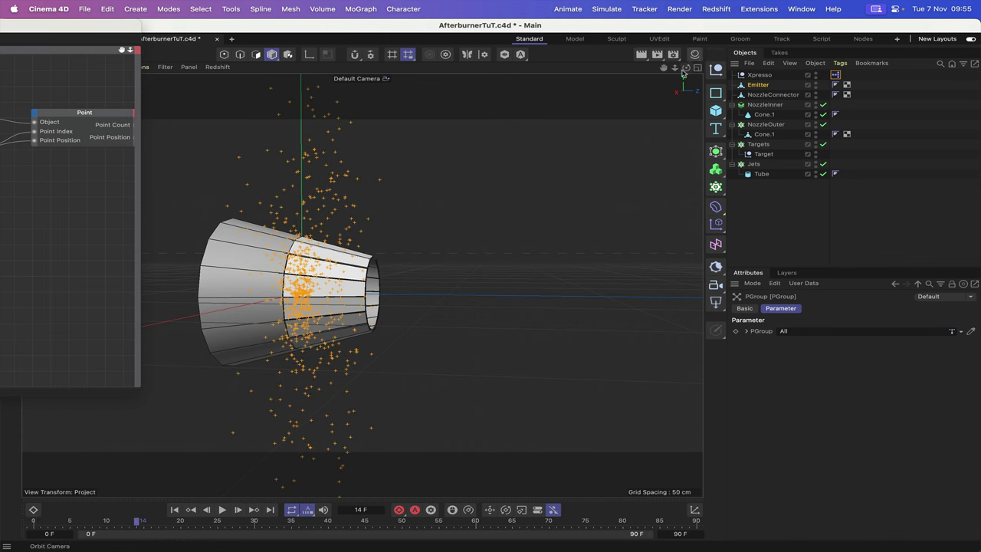
drag(686, 67, 493, 253)
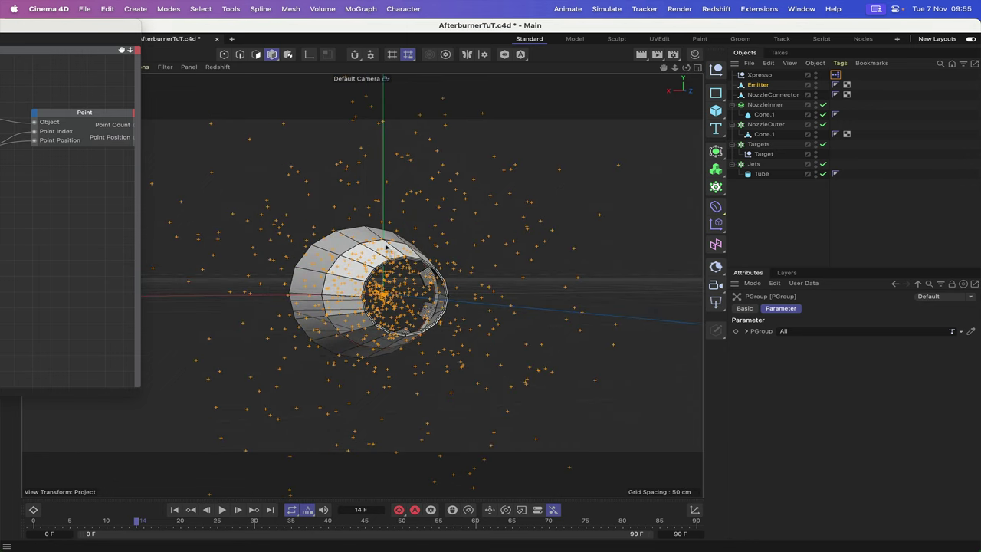
drag(685, 67, 229, 478)
click(175, 509)
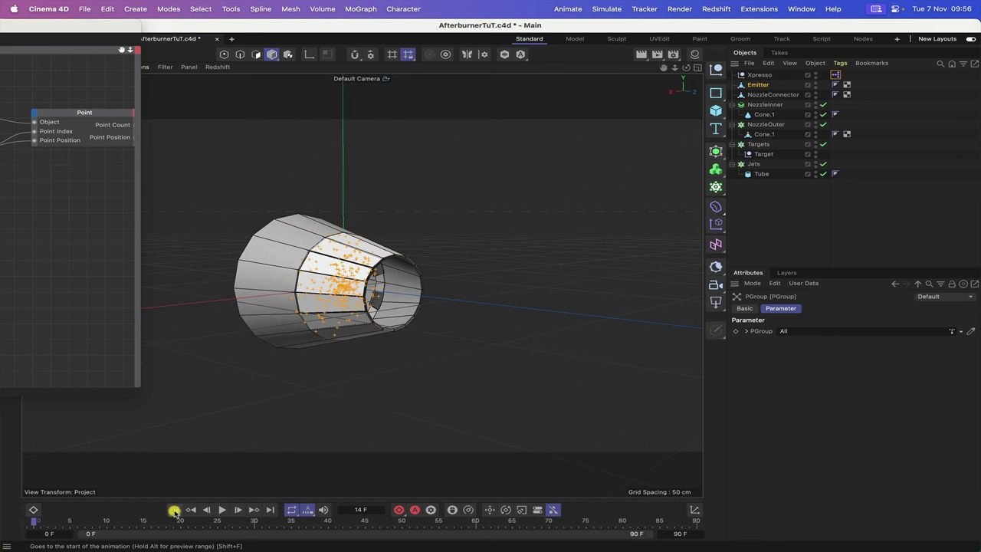
drag(114, 29, 583, 33)
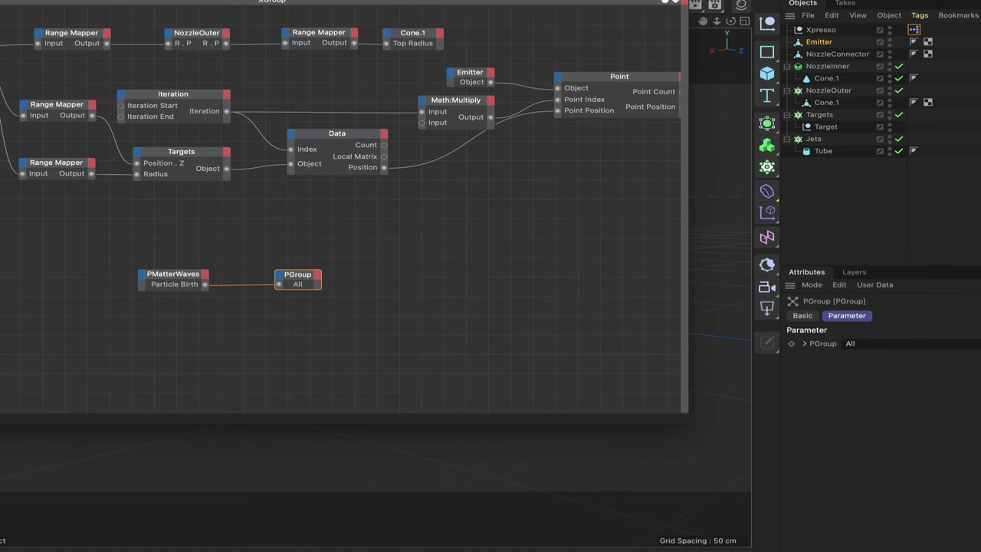
- Add a Life input port to the PMatterWaves node in the Xpresso graph
drag(306, 1, 348, 1)
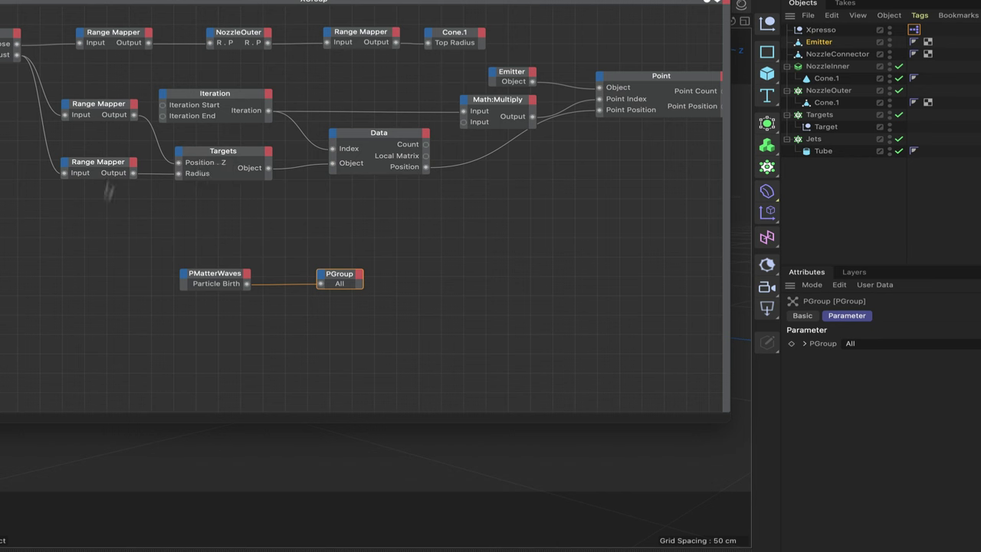
click(178, 275)
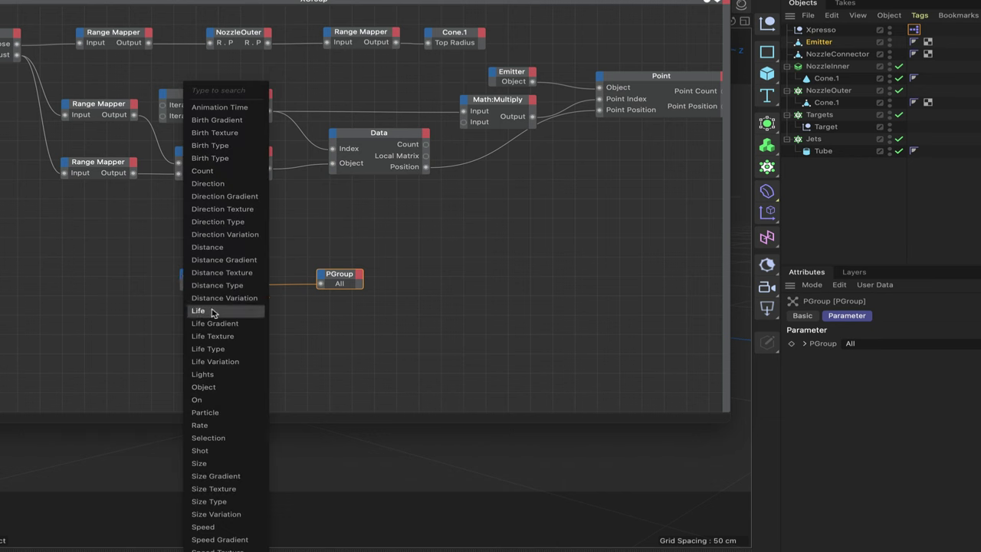
click(212, 312)
click(208, 276)
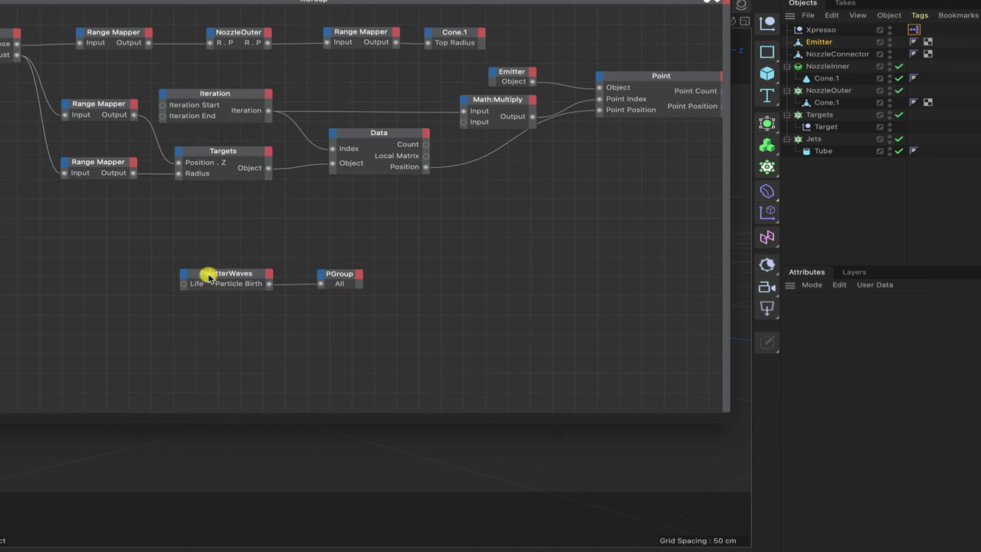
drag(208, 277, 197, 277)
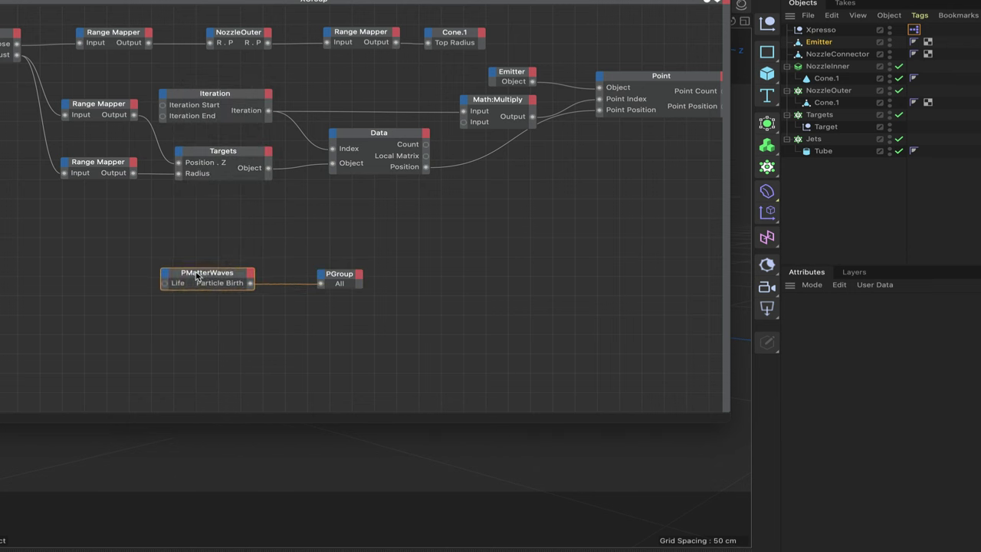
- Add a Speed input port to PMatterWaves and nudge the node into place
click(164, 276)
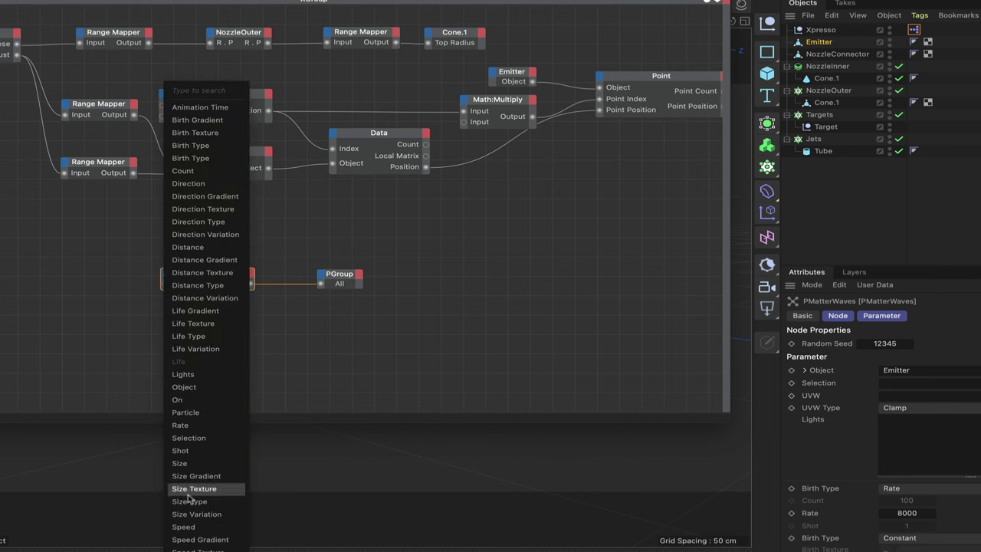
click(189, 531)
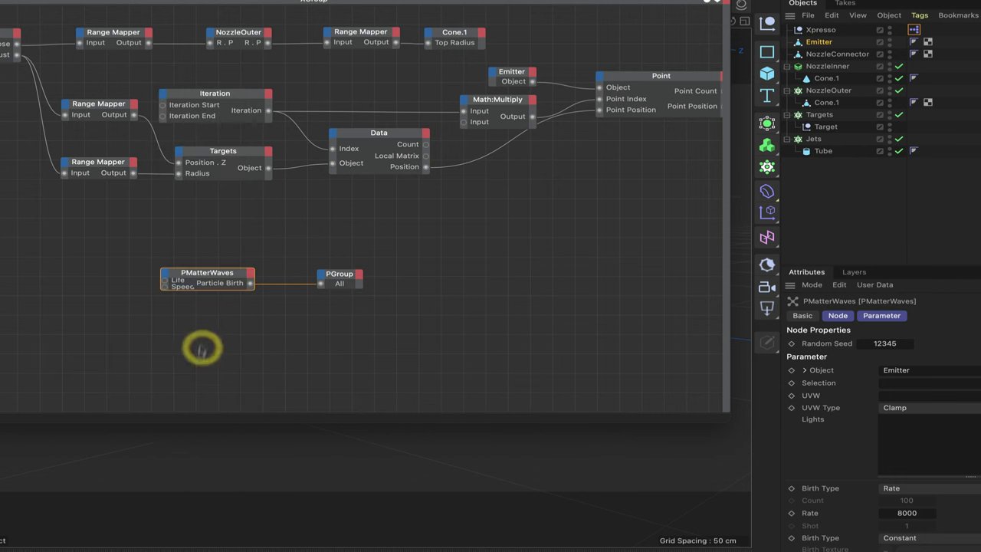
click(219, 270)
drag(220, 271, 219, 266)
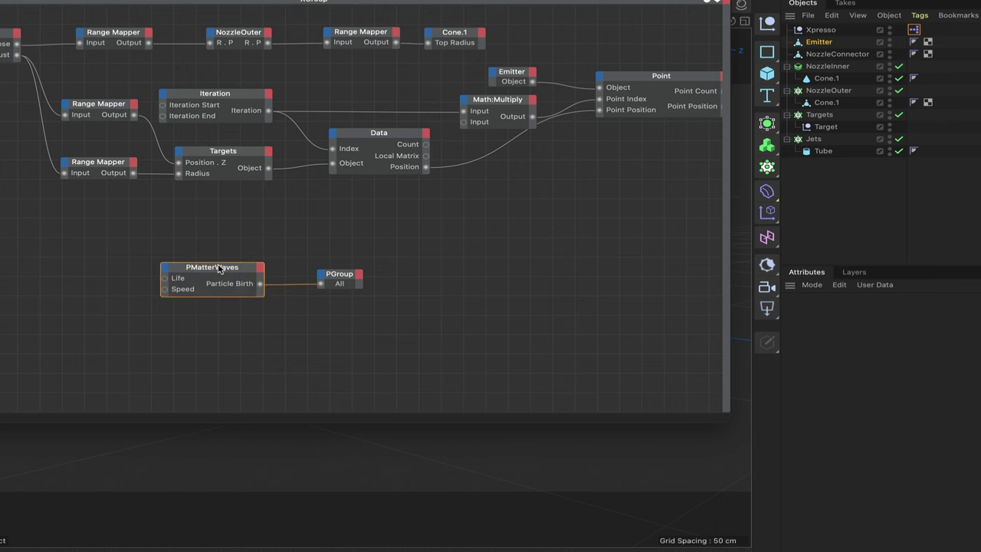
click(219, 267)
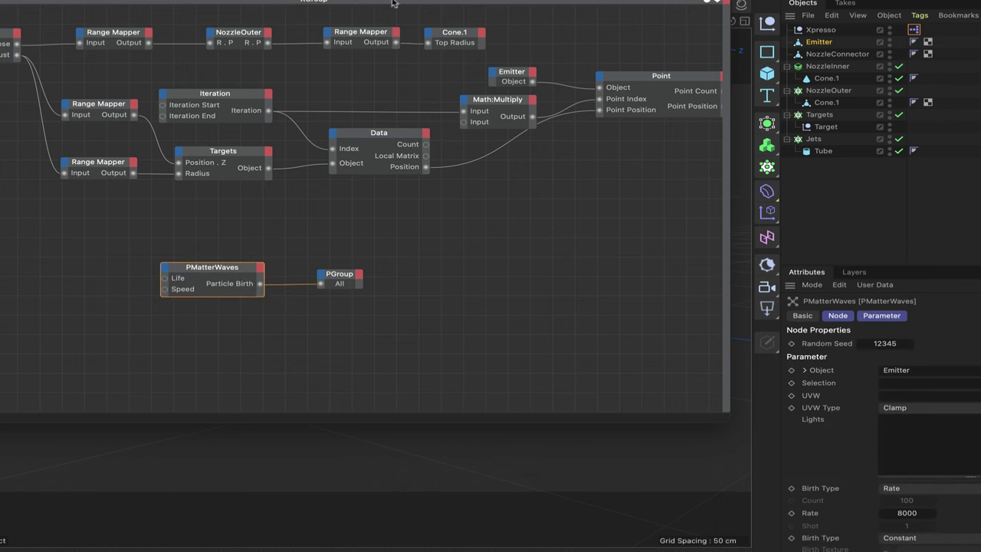
drag(314, 1, 454, 2)
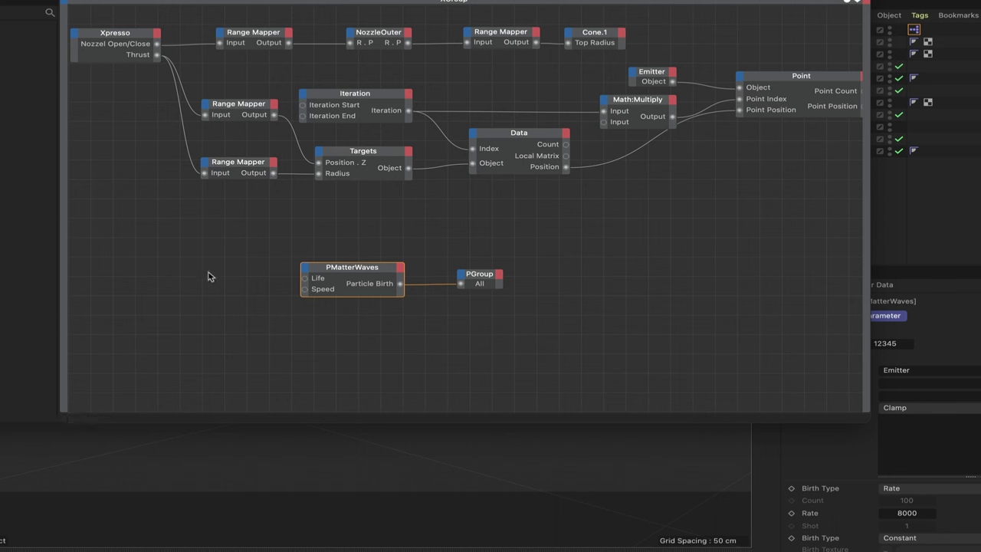
- Move PMatterWaves and PGroup aside and add a Logic Condition node to the graph
shift+click(488, 296)
drag(367, 274, 411, 327)
right_click(204, 285)
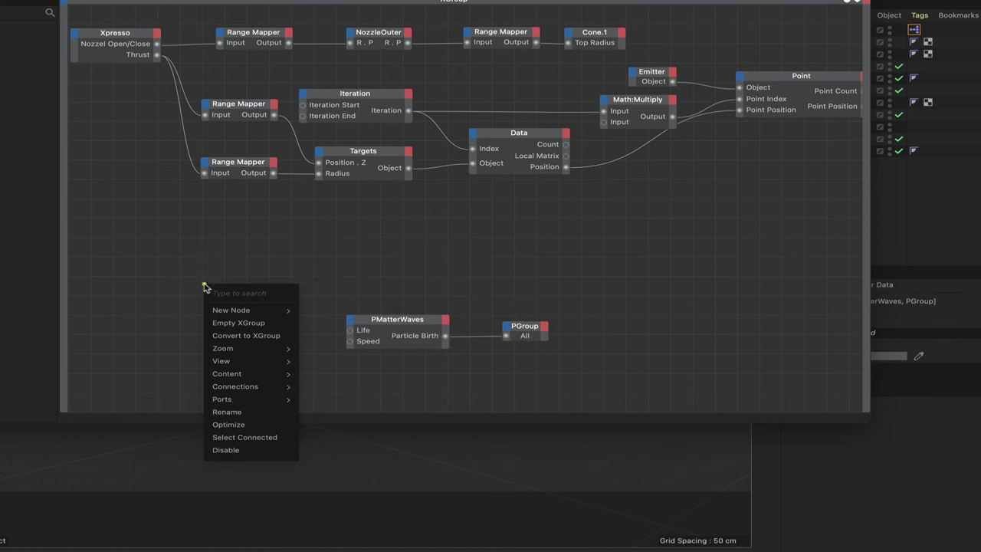
mouse_move(220, 311)
mouse_move(350, 314)
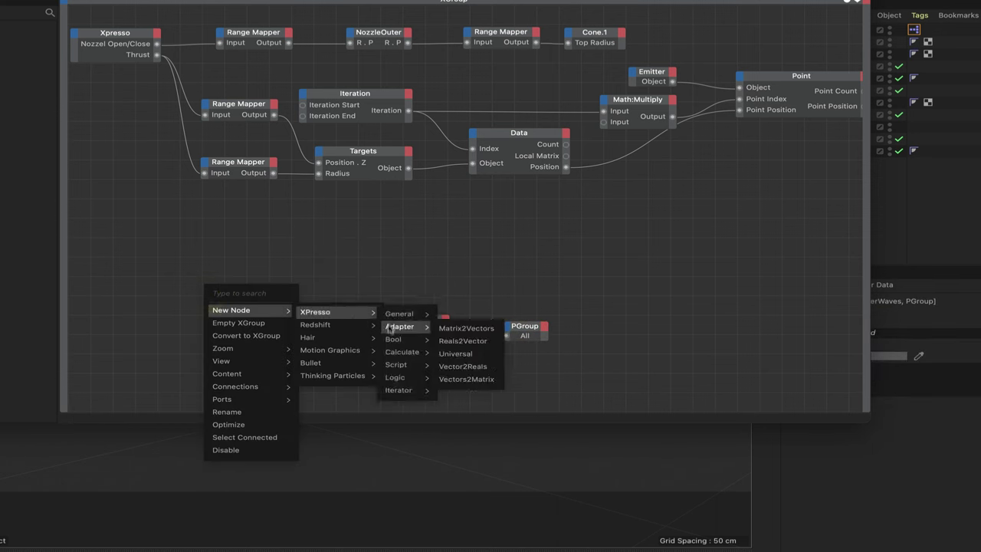
mouse_move(393, 367)
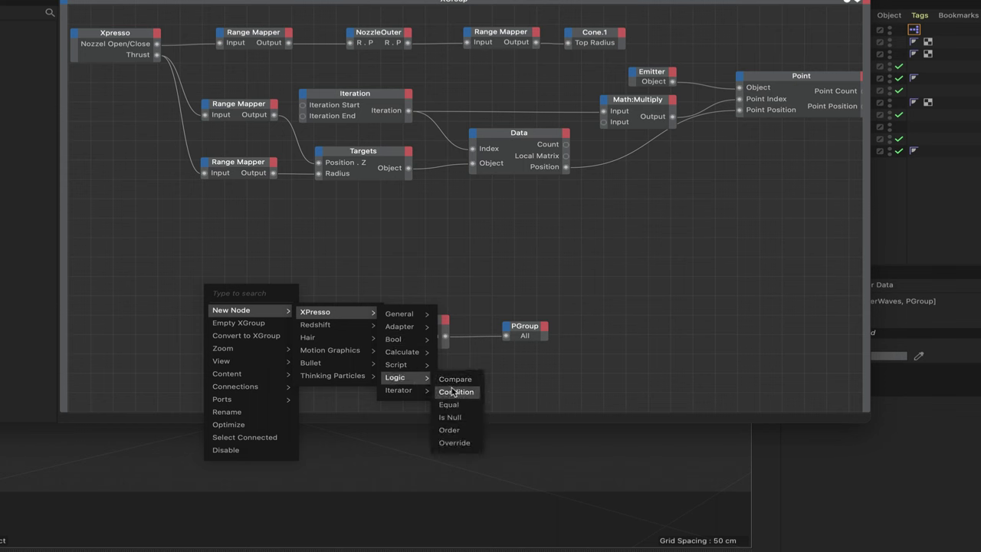
click(451, 393)
drag(228, 272, 274, 280)
click(273, 278)
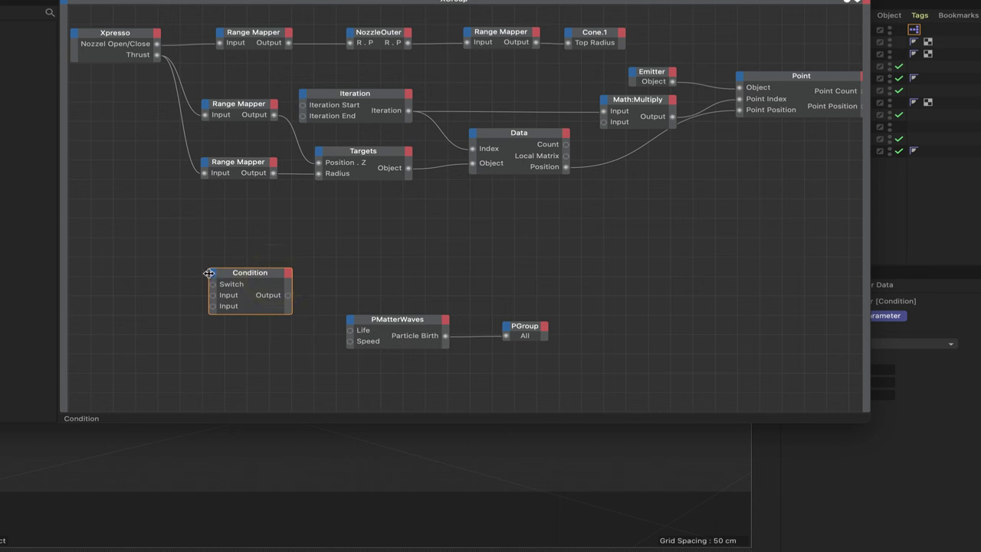
- Add extra Input ports to the Condition node so it has five inputs
click(208, 273)
click(220, 283)
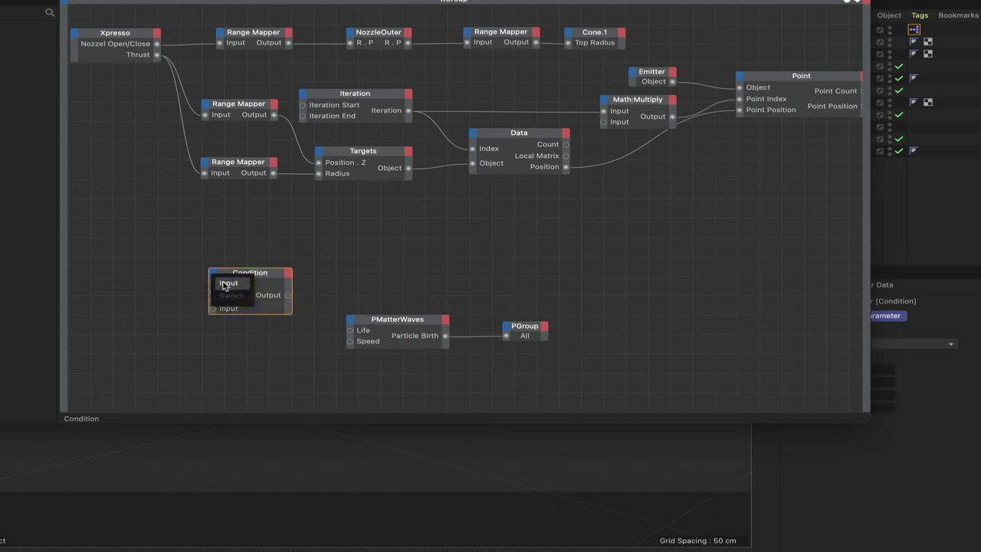
click(224, 283)
click(216, 278)
click(225, 282)
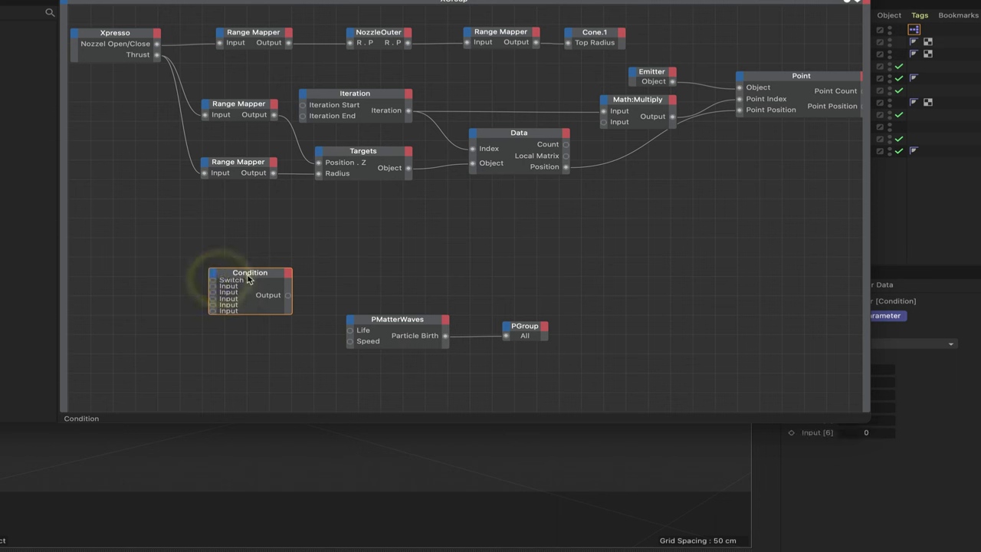
- Duplicate the Condition node and align the copy directly below the original
ctrl+drag(249, 287, 249, 376)
drag(204, 344, 220, 373)
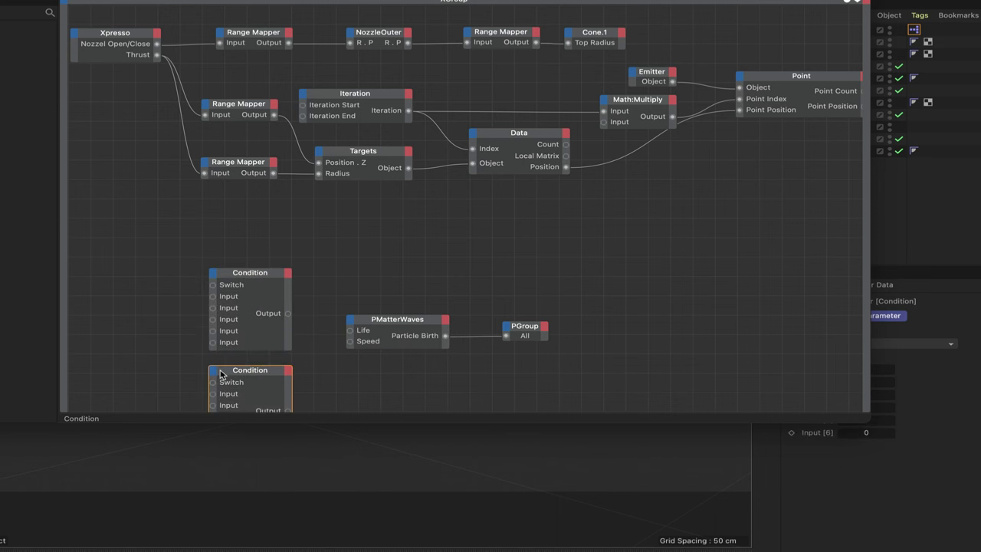
click(221, 373)
drag(844, 4, 845, 4)
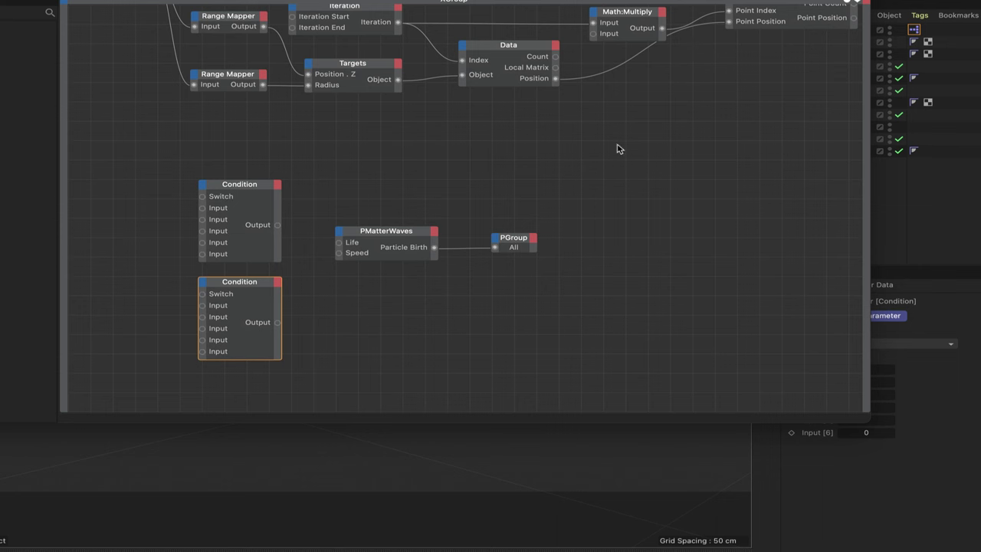
click(251, 188)
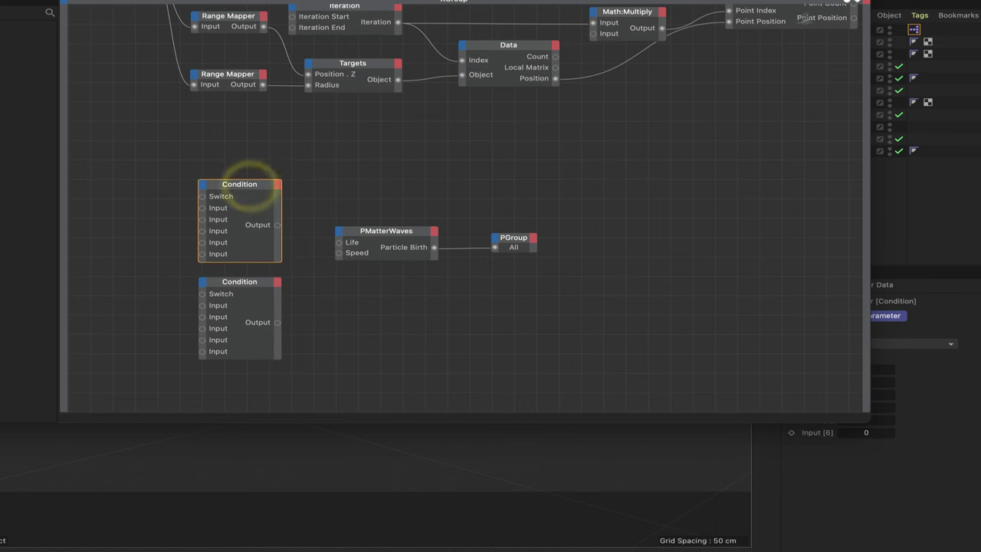
- Set the upper Condition node's Data Type to Time so its inputs read 0 F
drag(855, 2, 755, 3)
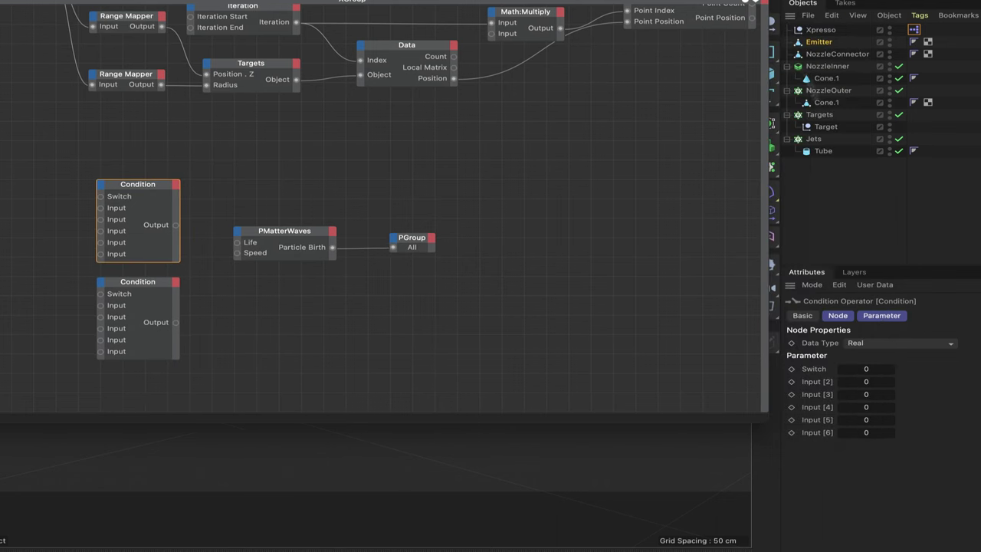
click(881, 345)
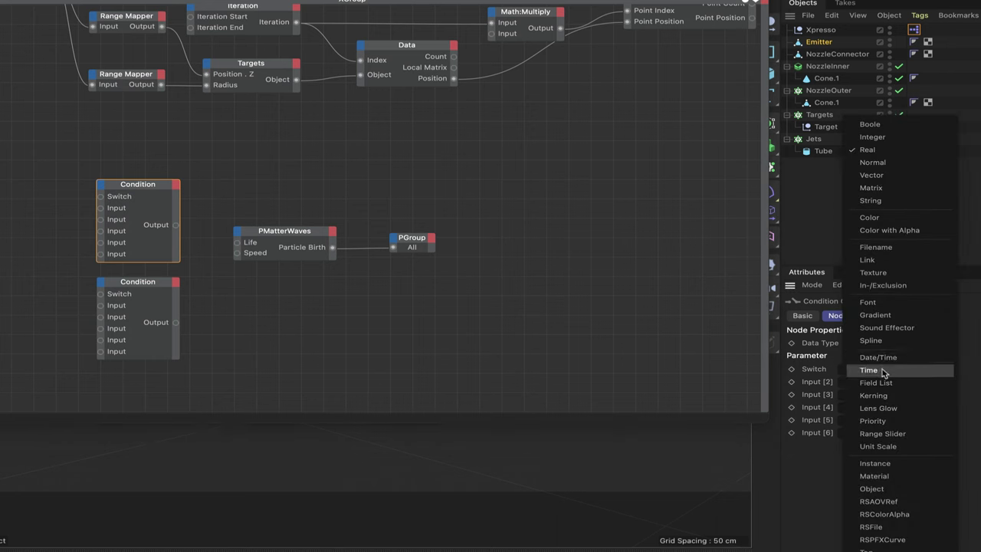
click(872, 369)
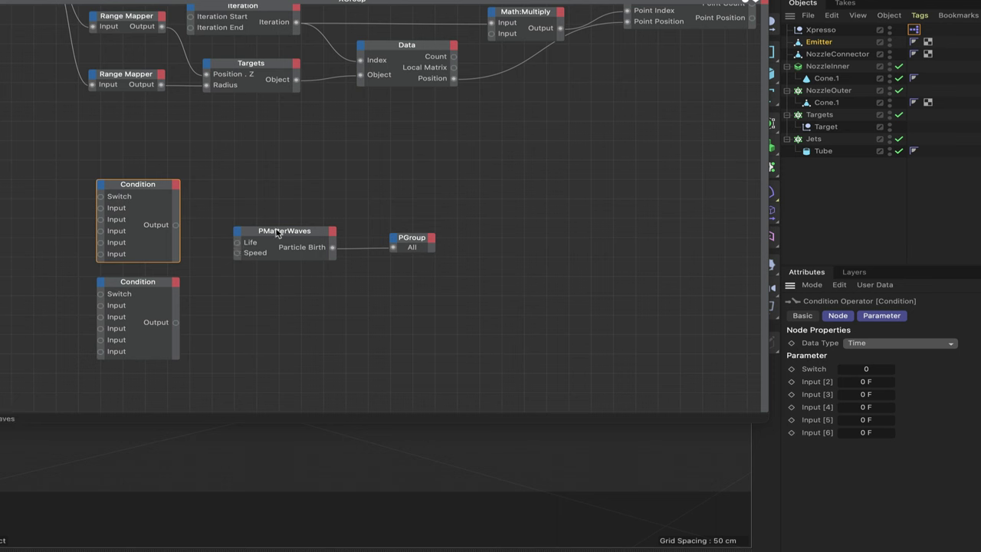
click(156, 285)
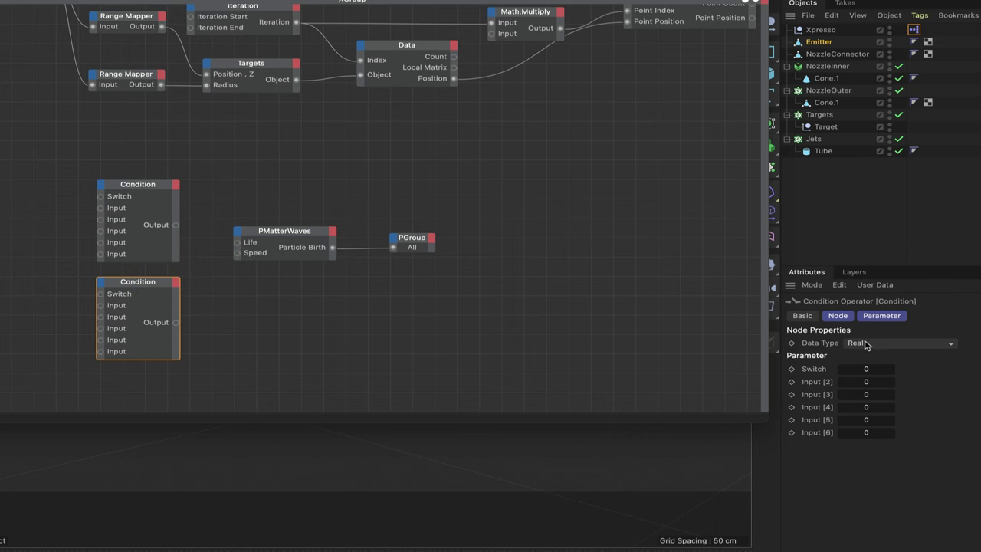
click(539, 281)
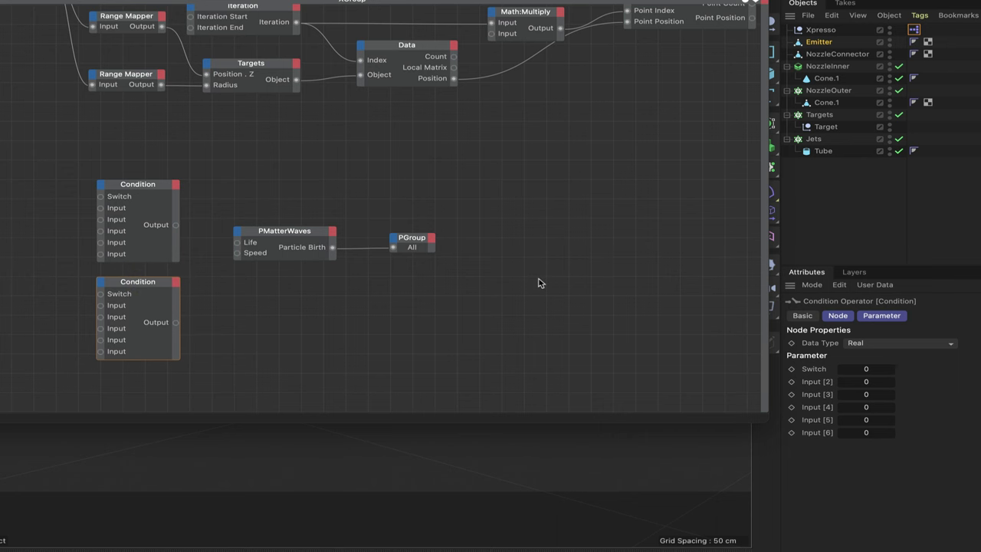
drag(746, 2, 851, 3)
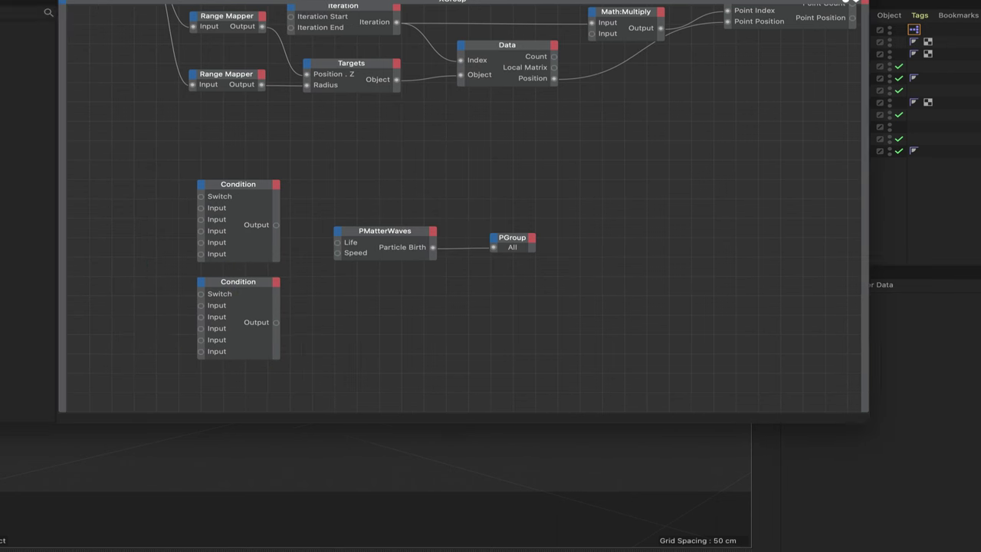
middle_drag(346, 126, 379, 143)
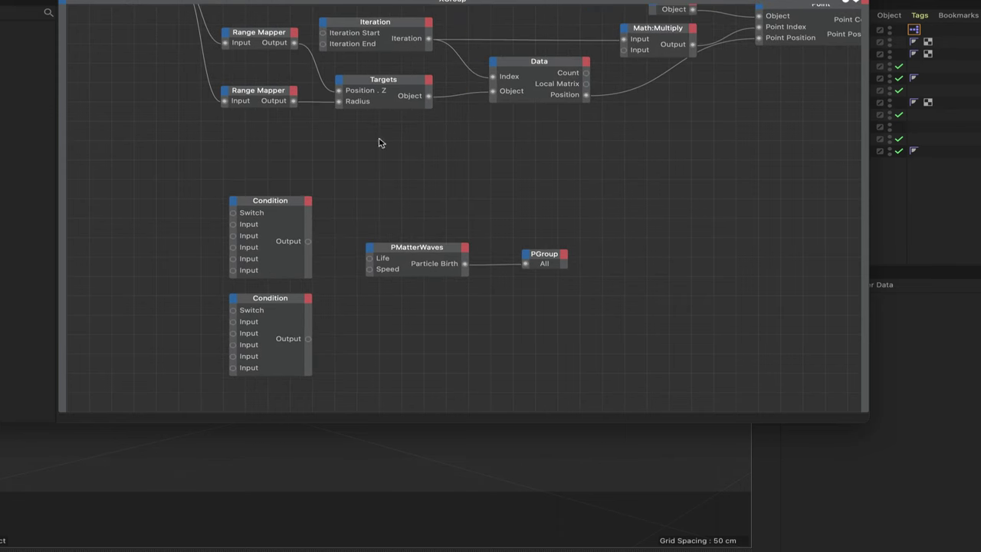
click(261, 200)
drag(536, 2, 396, 2)
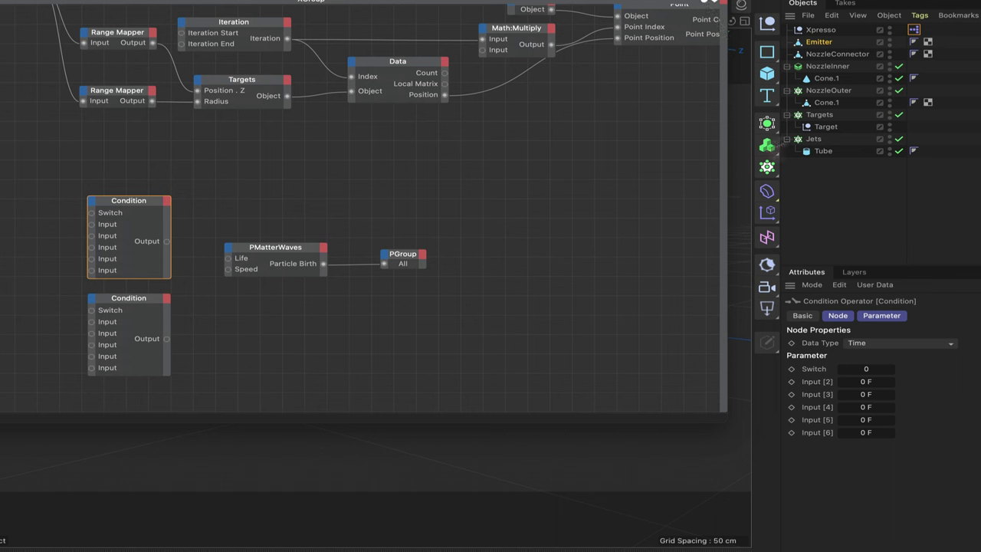
- Connect the Xpresso node's Thrust output to the Switch port on both Condition nodes
drag(704, 1, 703, 4)
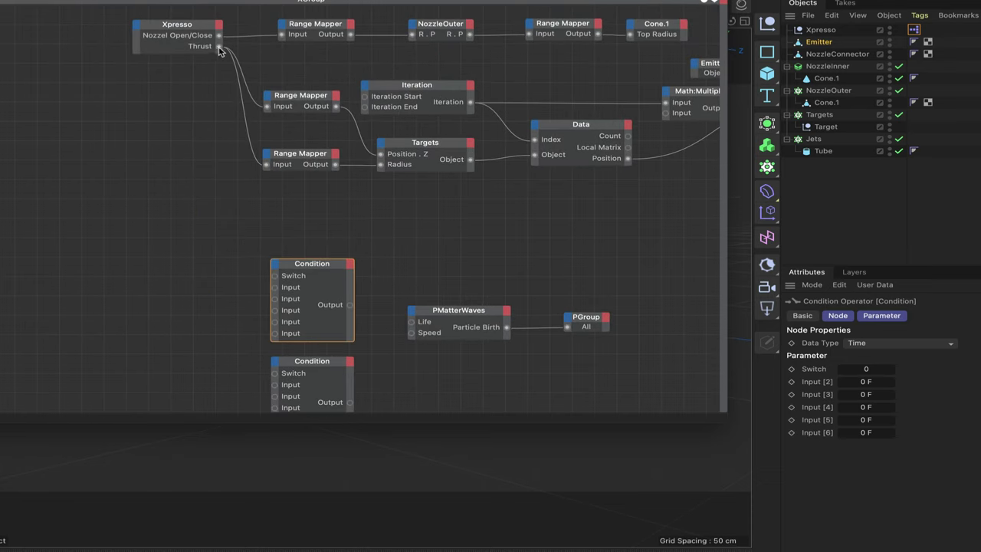
drag(219, 47, 274, 276)
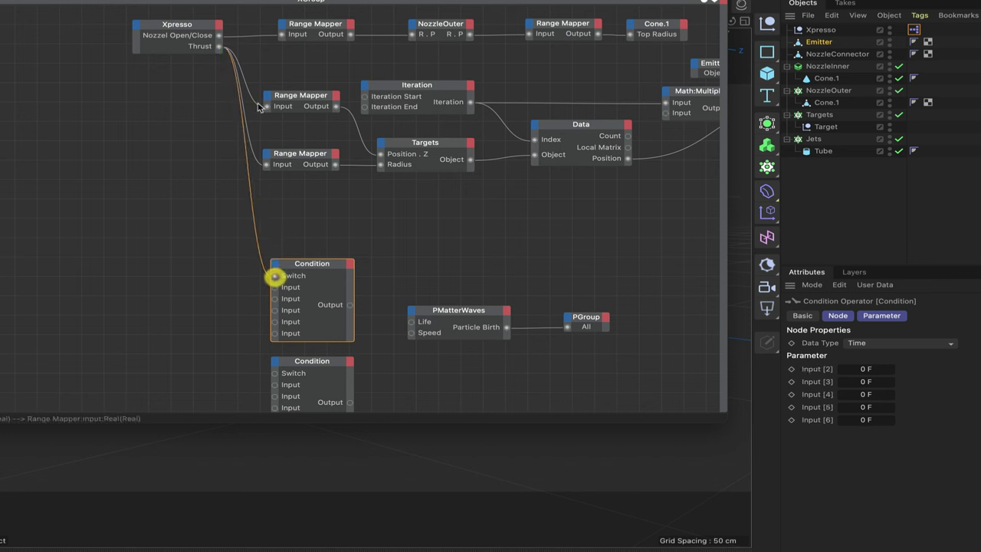
drag(219, 48, 274, 373)
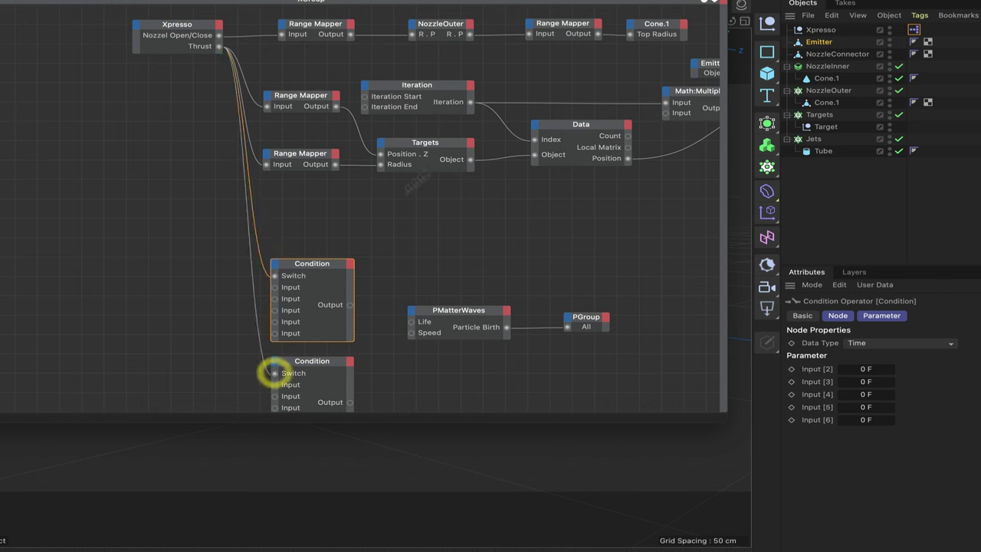
drag(711, 2, 708, 2)
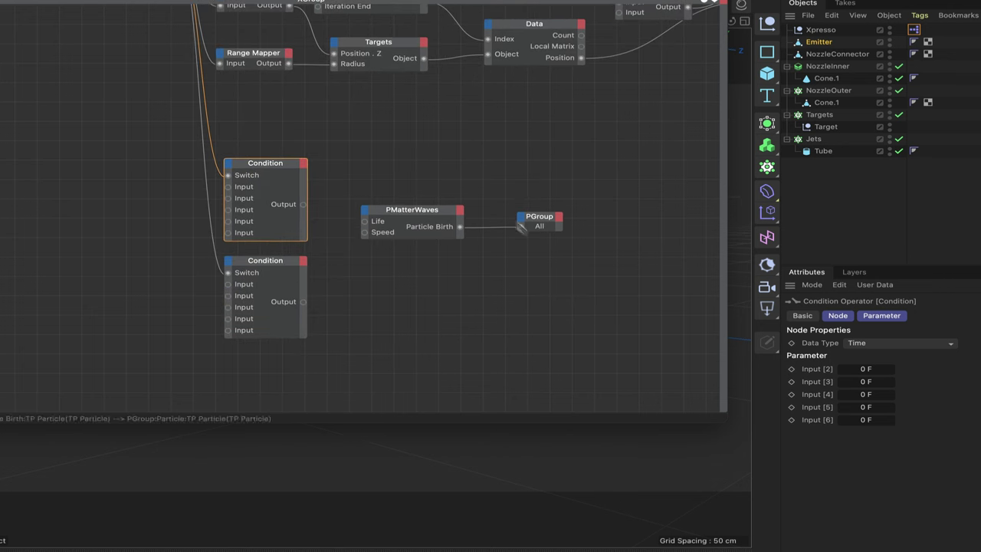
- Enter 1, 2, 3 and 4 F in the upper Condition's Inputs [3] through [6]
click(864, 381)
text(1)
click(863, 396)
text(2)
click(868, 407)
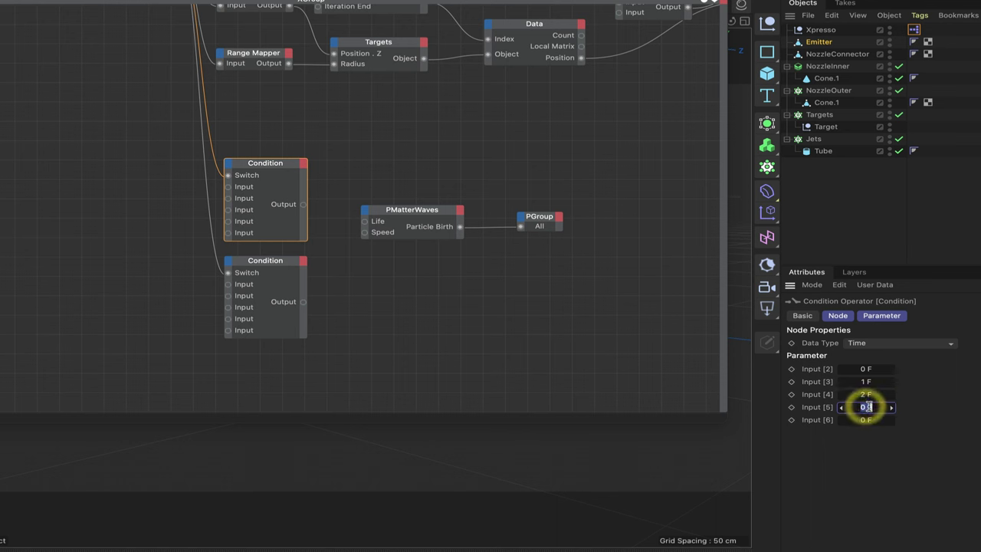
text(3)
click(867, 417)
text(4)
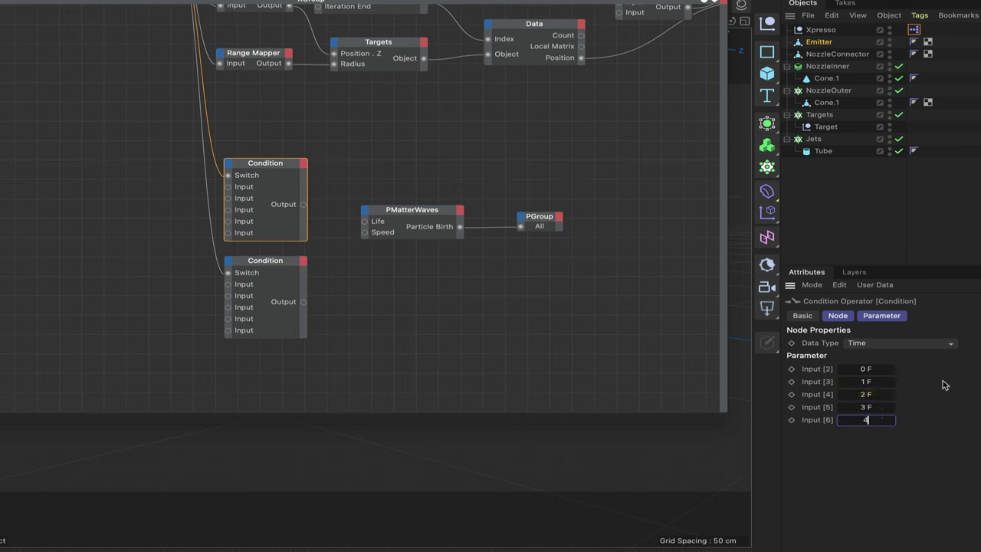
click(942, 383)
- Select the Xpresso object to show its Thrust controls, leaving Thrust at 0
scroll(335, 33, up, 3)
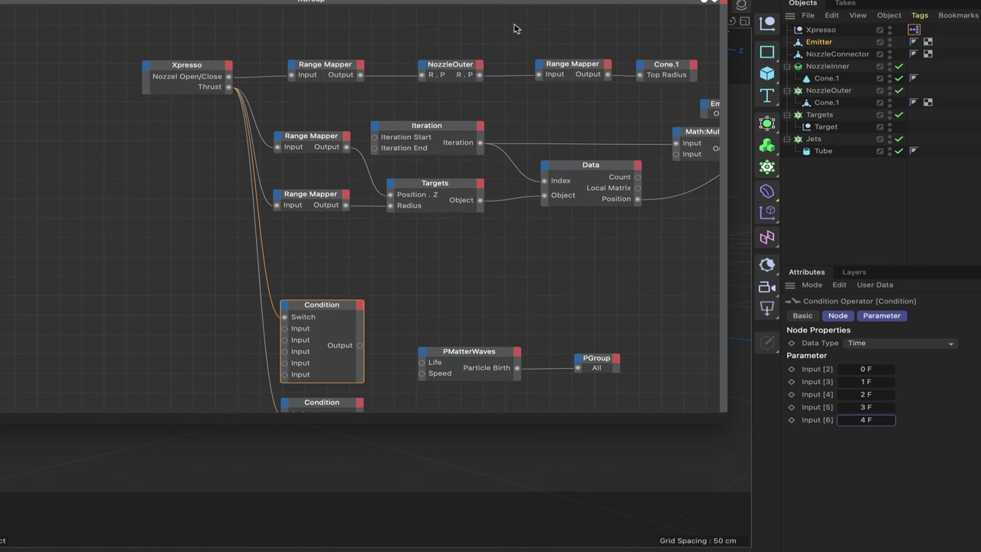
click(820, 30)
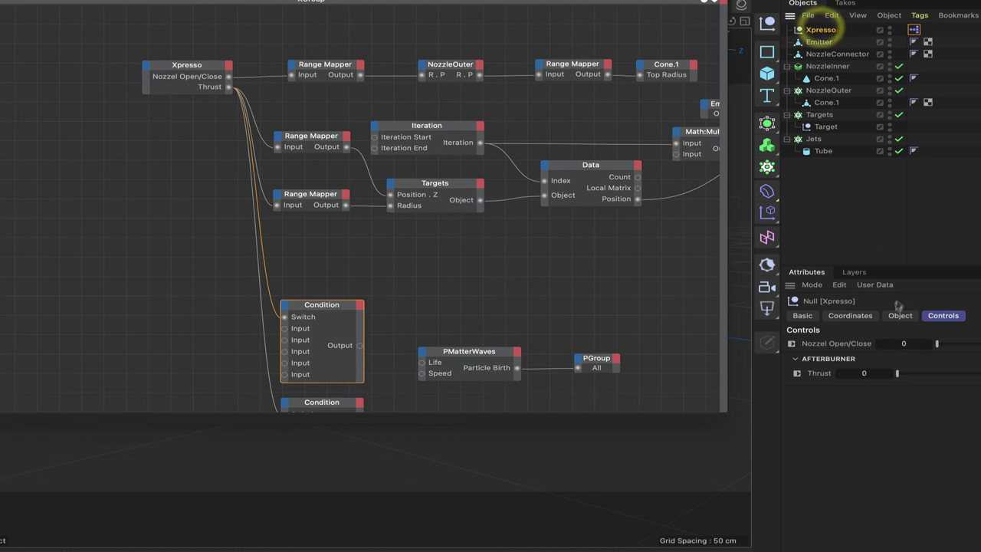
mouse_move(898, 375)
mouse_down()
mouse_move(941, 374)
mouse_move(898, 375)
mouse_up()
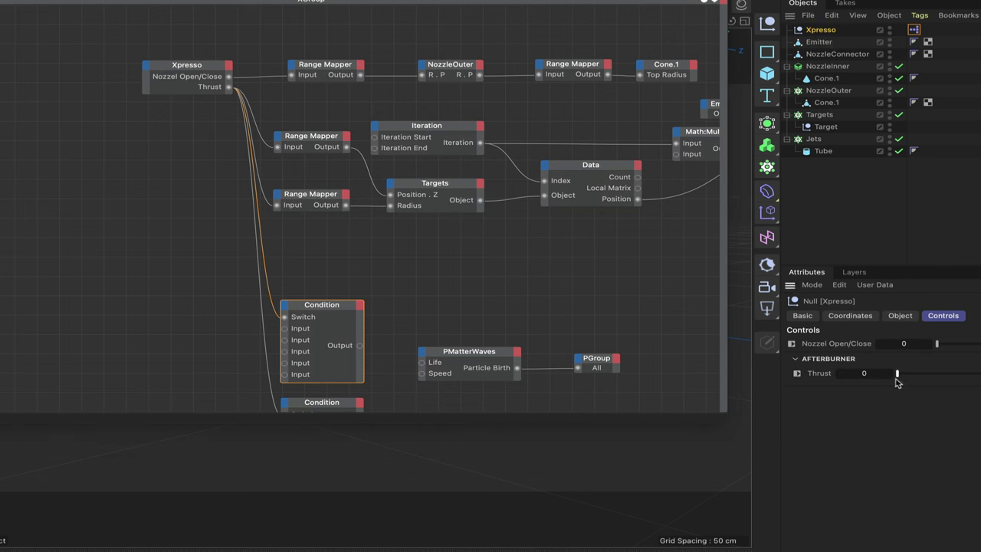
- Wire the upper Condition node's Output into the PMatterWaves Life port
click(897, 376)
drag(322, 2, 254, 2)
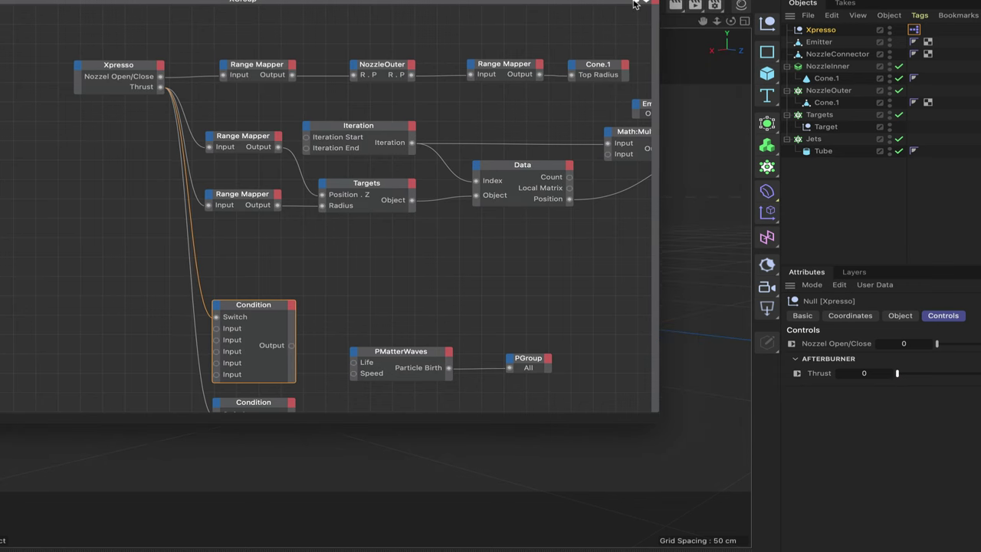
drag(635, 5, 635, 4)
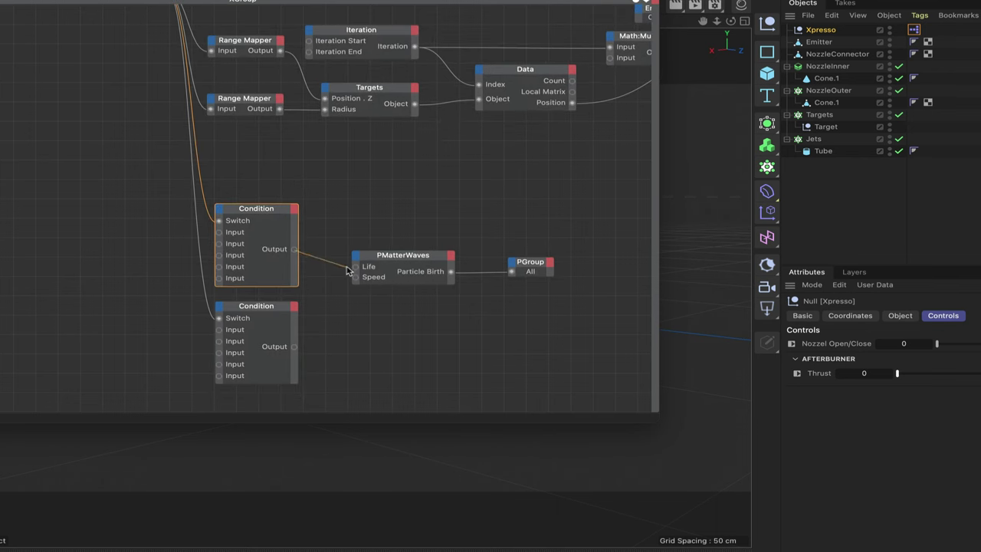
drag(346, 270, 354, 266)
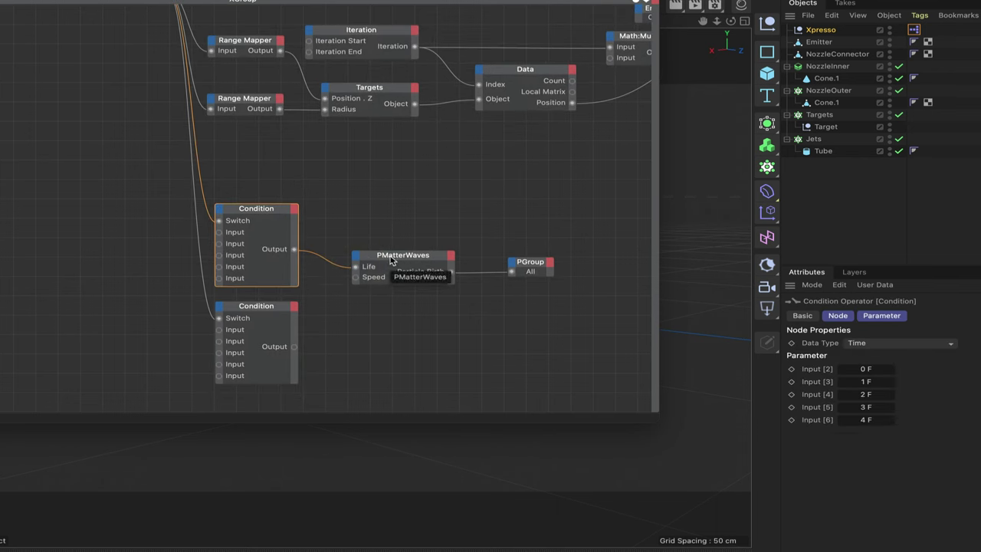
- Give the lower Condition node input values 500, 700, 900 and 1700
click(261, 307)
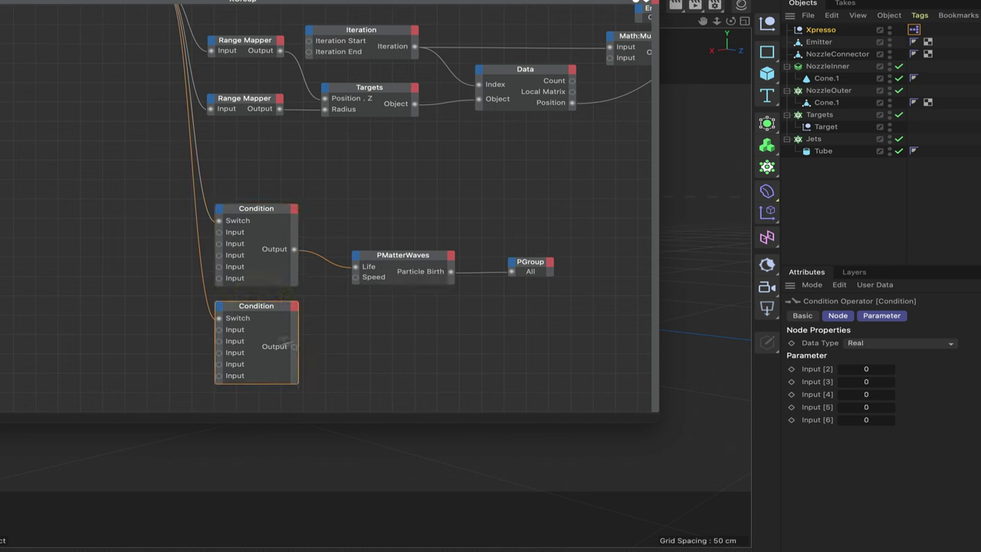
click(869, 381)
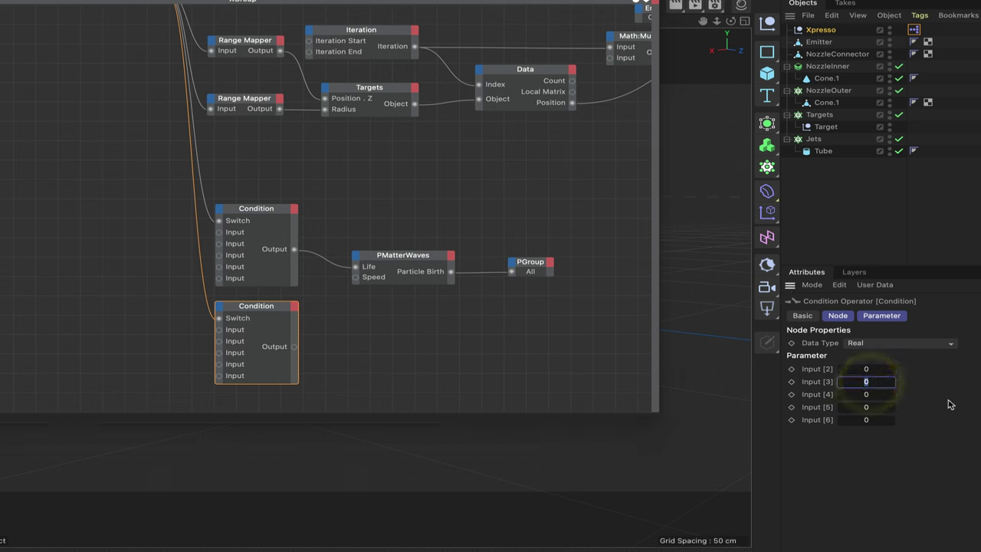
click(863, 395)
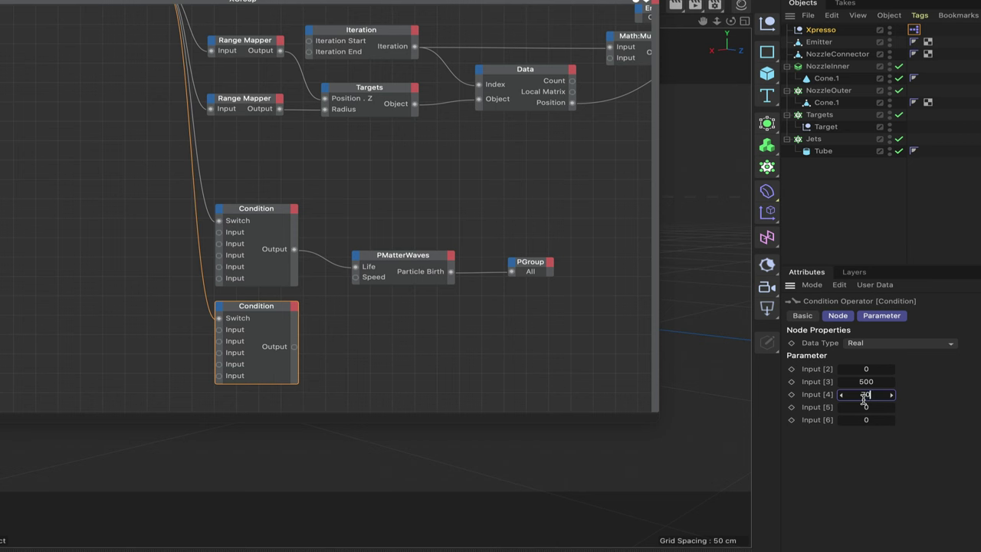
click(870, 408)
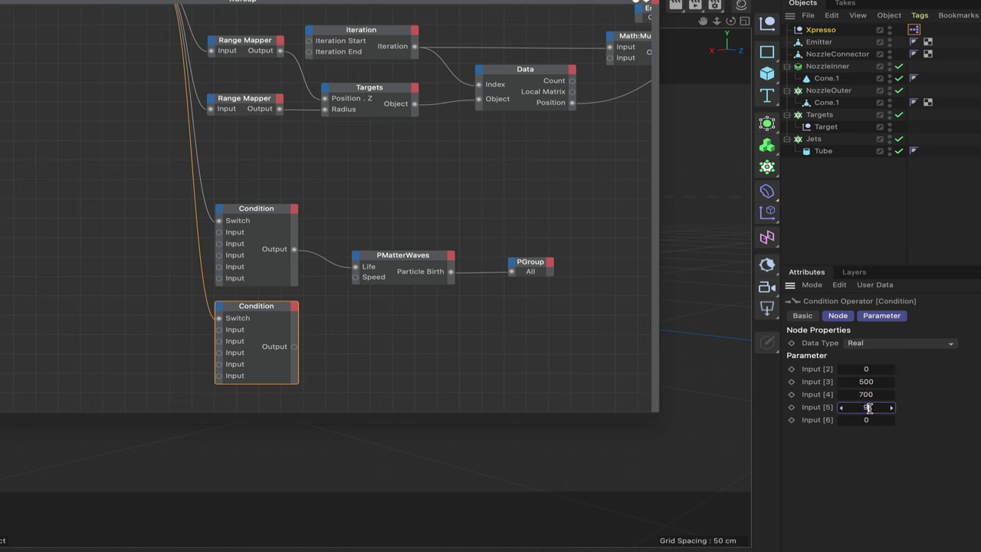
text(900)
click(868, 420)
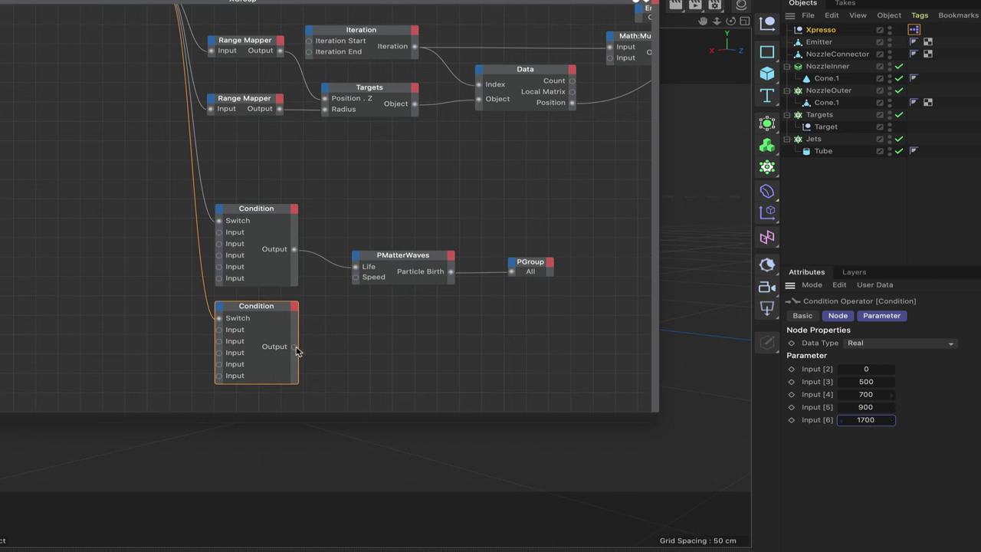
- Wire the lower Condition's Output into PMatterWaves Speed and tidy the nodes
drag(356, 284, 355, 277)
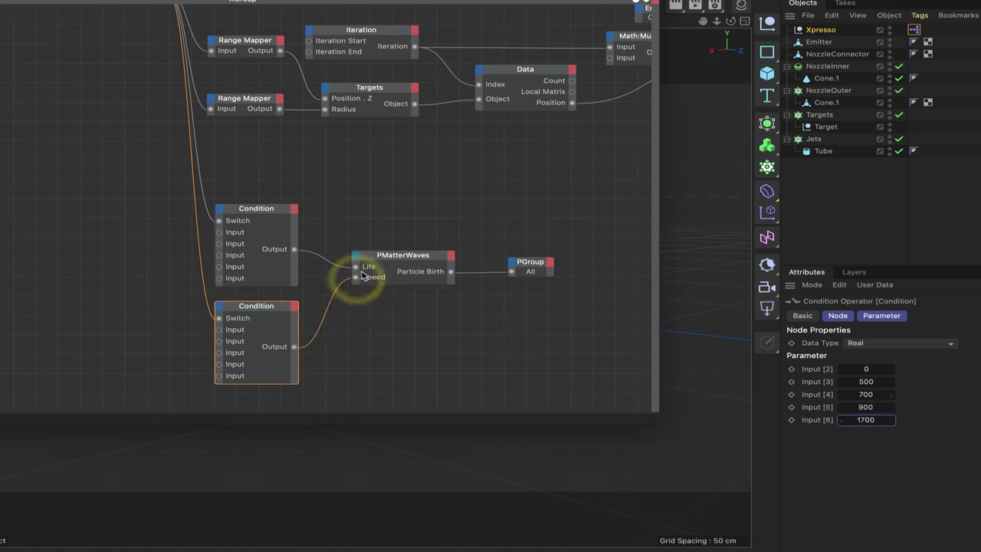
drag(405, 259, 401, 286)
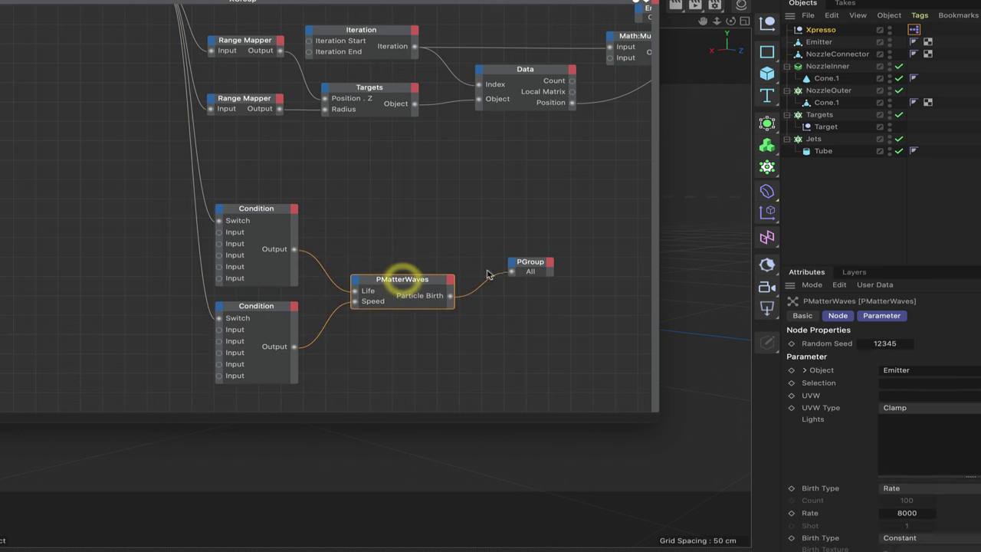
drag(529, 265, 535, 287)
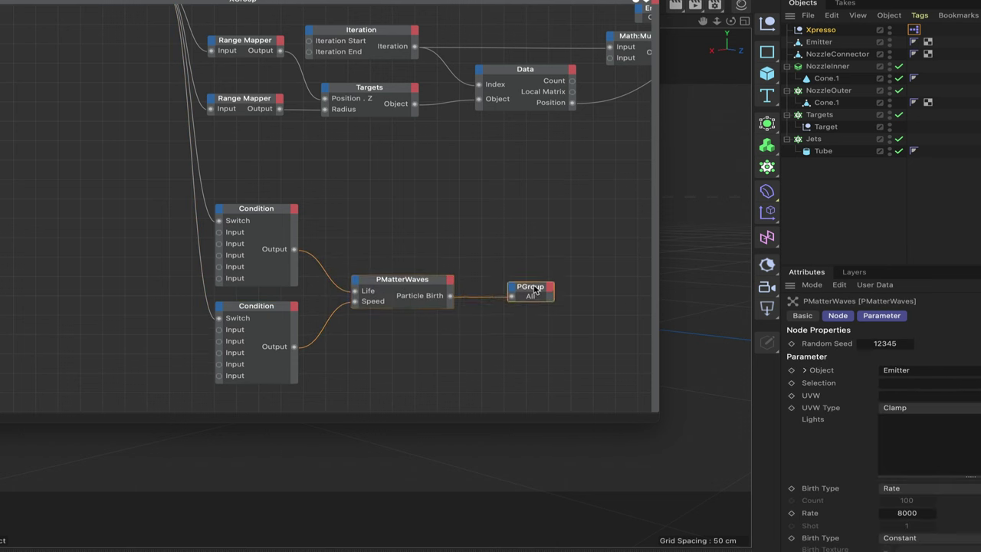
click(531, 285)
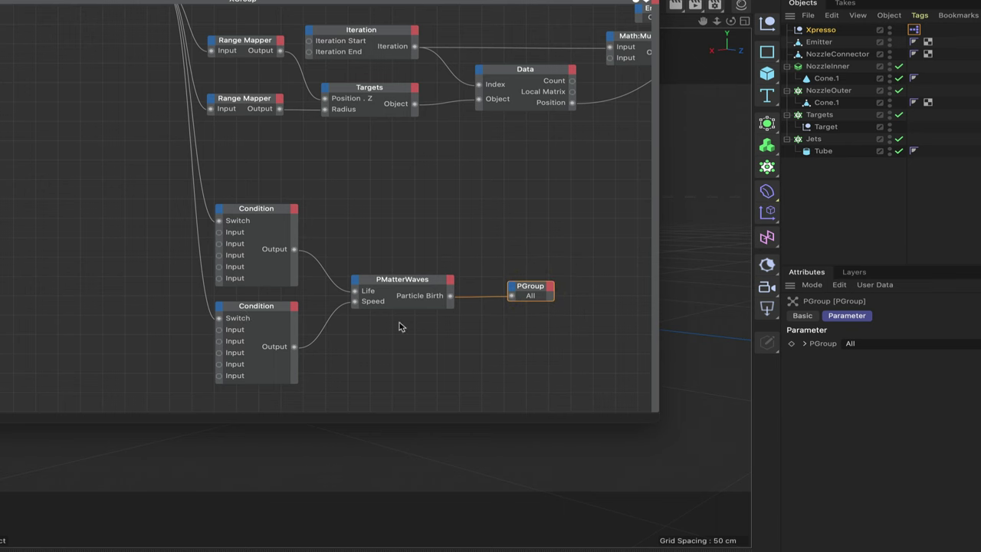
- Move the XPresso Editor aside, then close it
drag(634, 2, 230, 209)
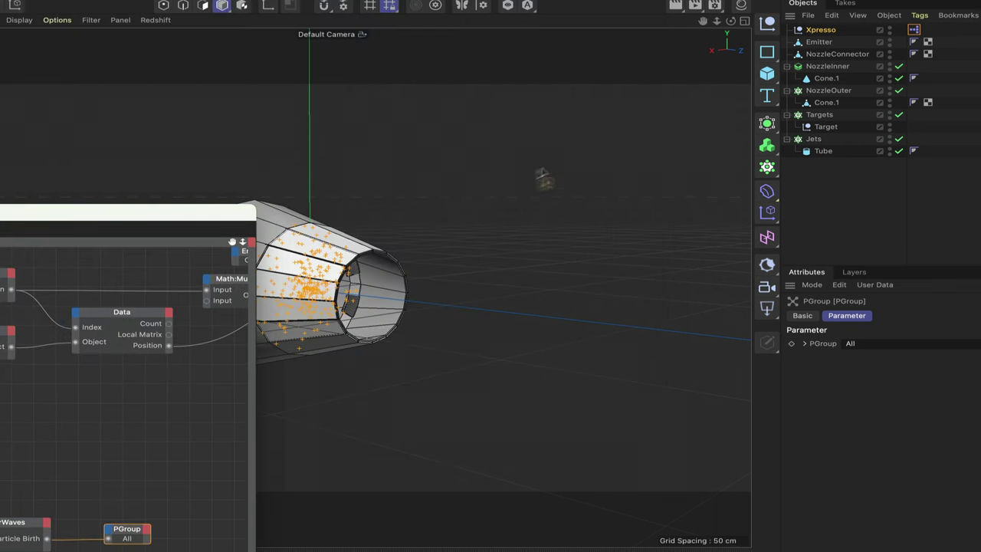
click(821, 30)
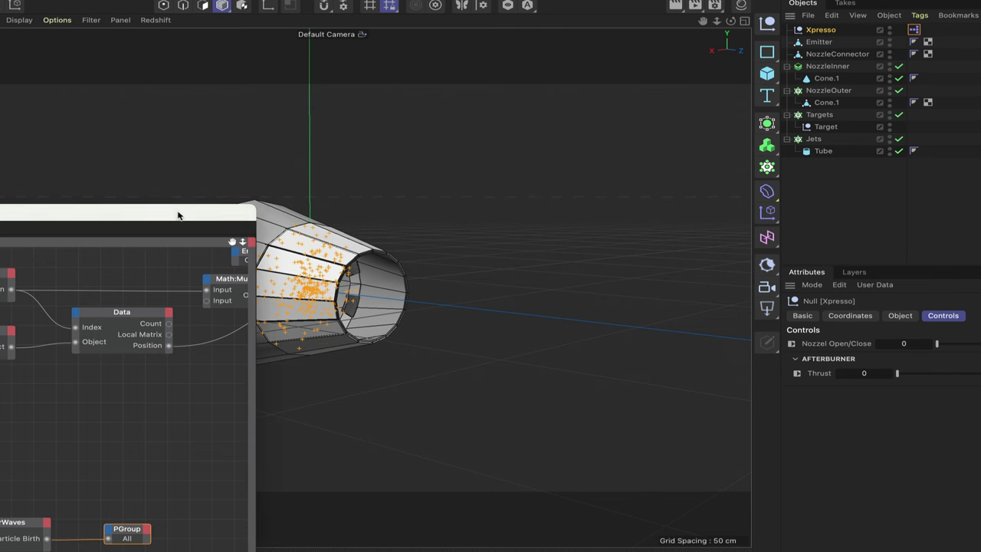
drag(177, 214, 560, 0)
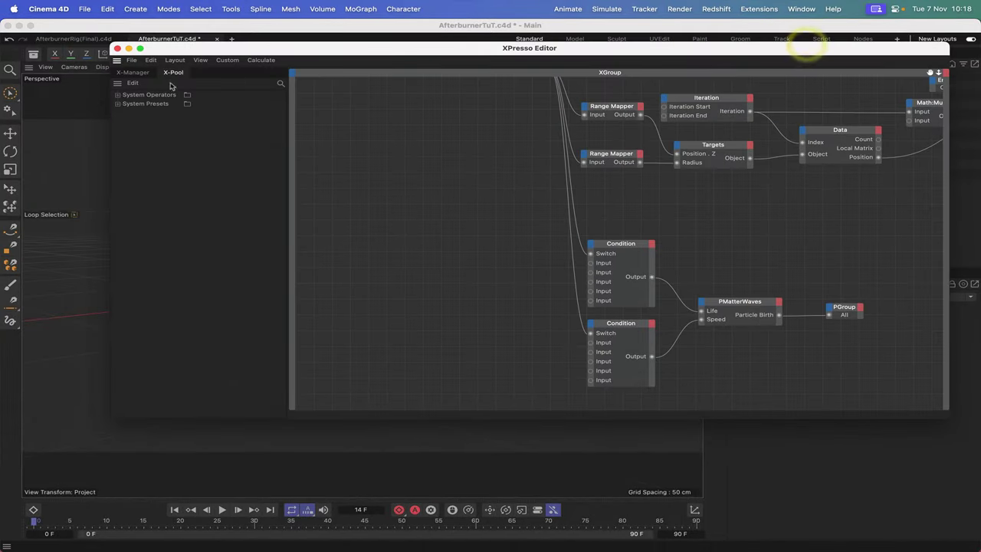
click(117, 48)
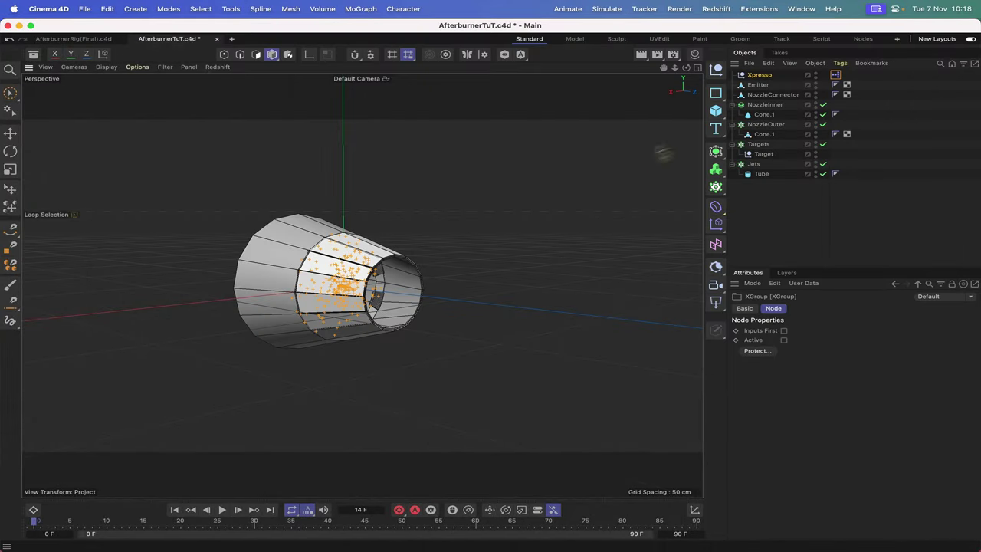
- On the Xpresso object's controls, set Nozzel Open/Close to 100 and Thrust to 4
click(758, 86)
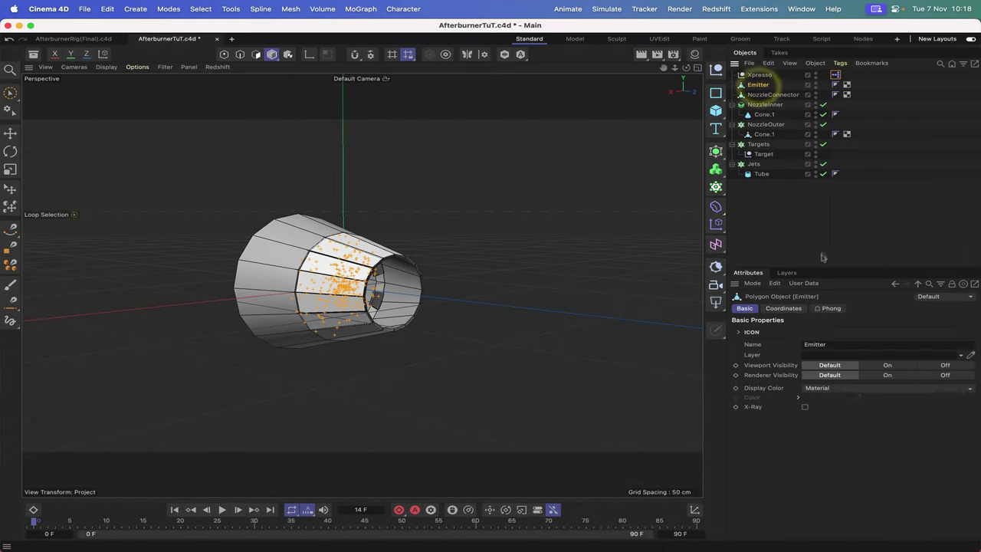
click(759, 75)
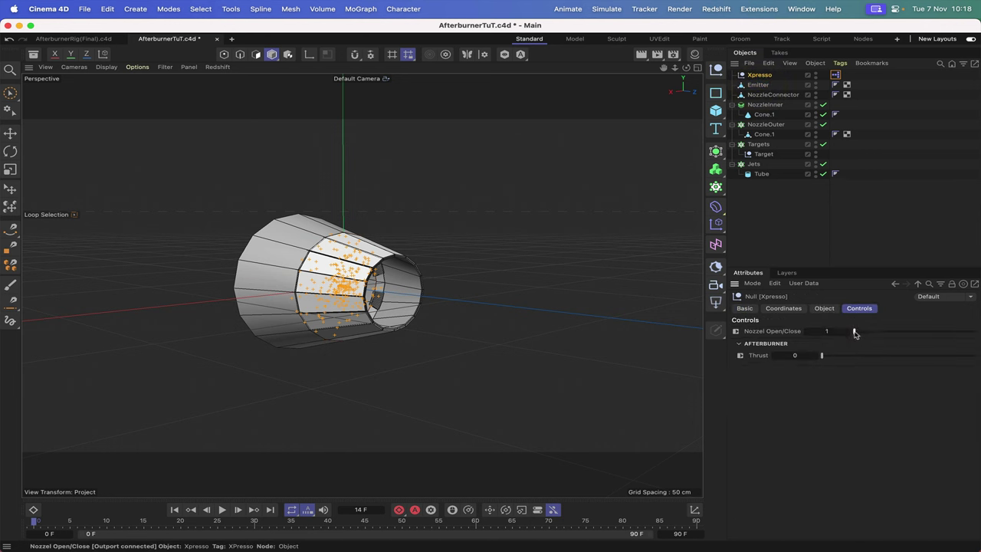
drag(855, 332, 977, 320)
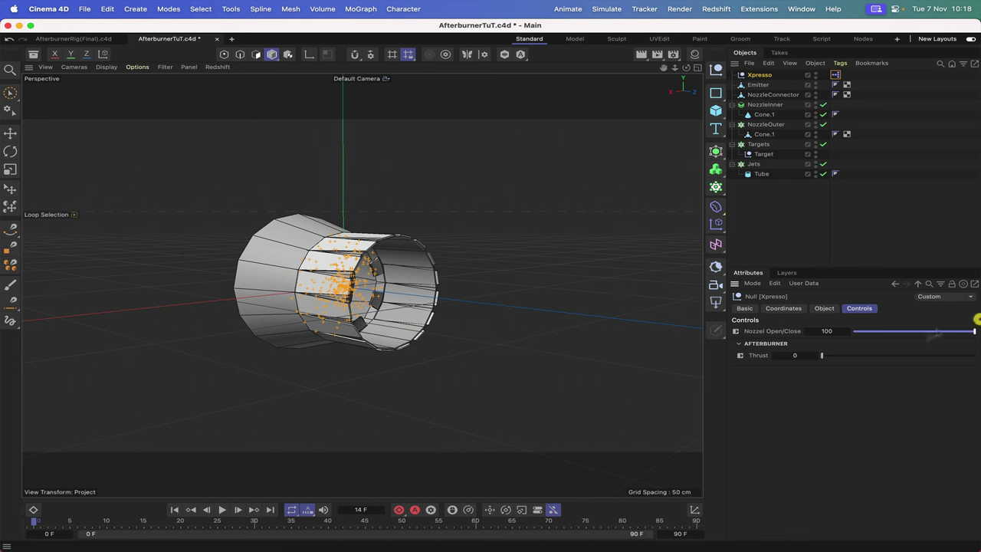
drag(822, 355, 977, 357)
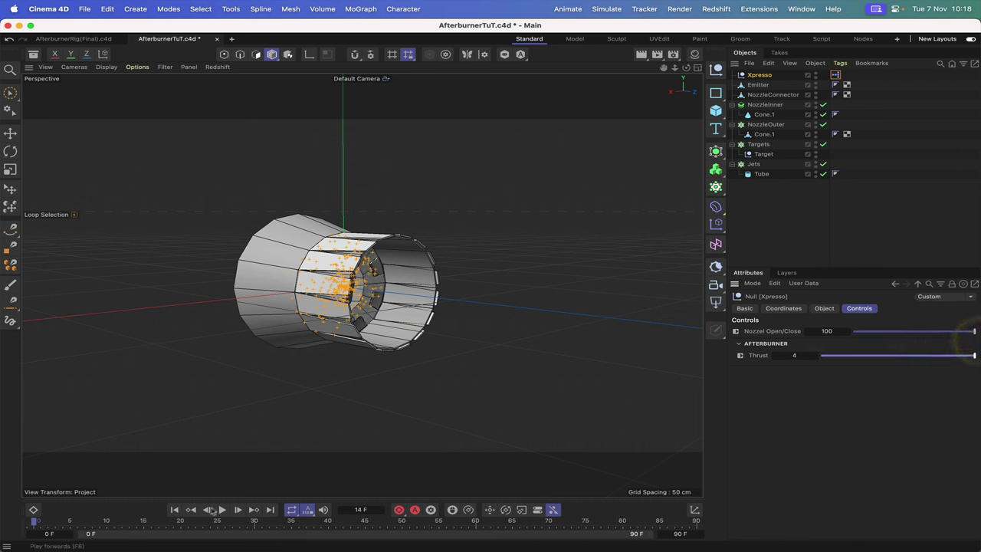
- Play the animation and pan back to watch particles stream from the nozzle
click(175, 510)
click(222, 510)
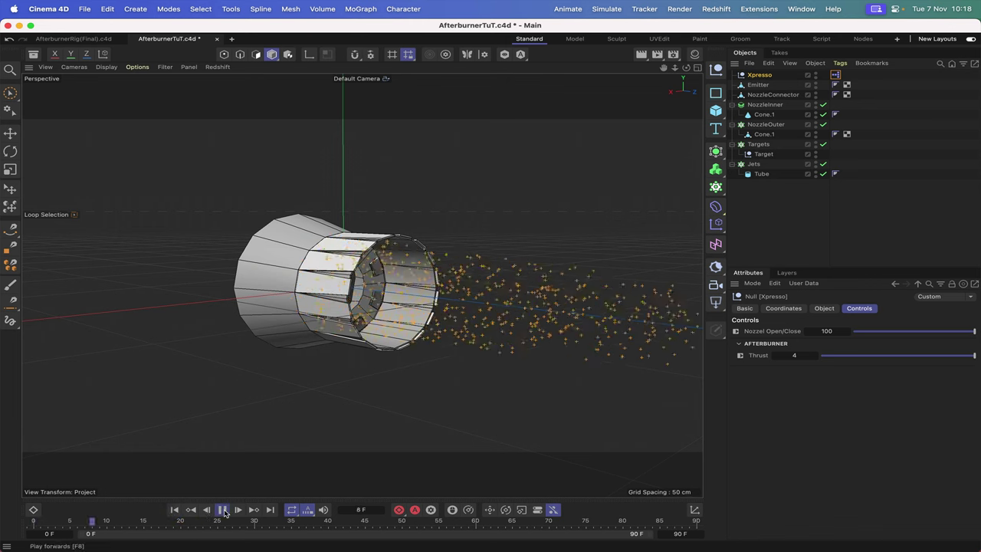
click(223, 509)
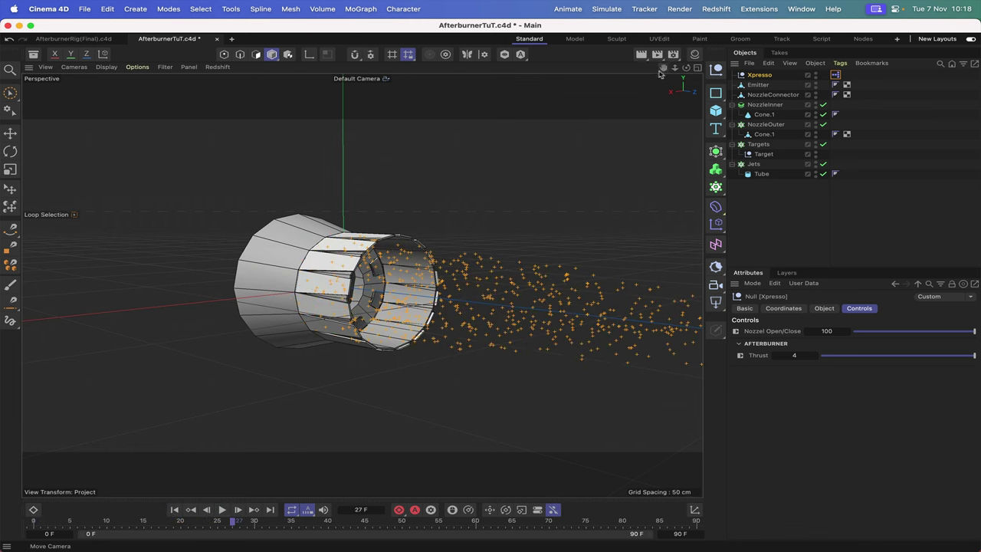
drag(659, 72, 684, 68)
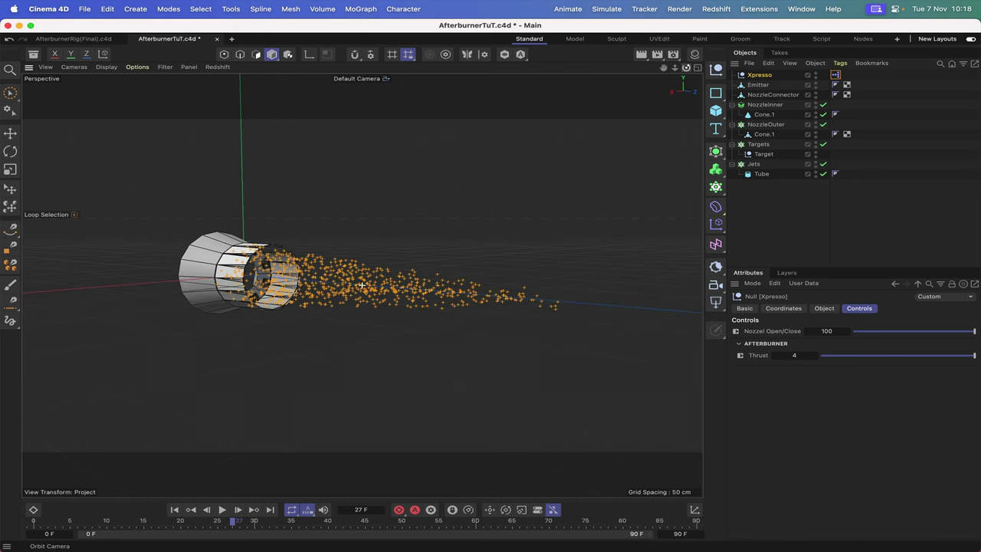
click(222, 510)
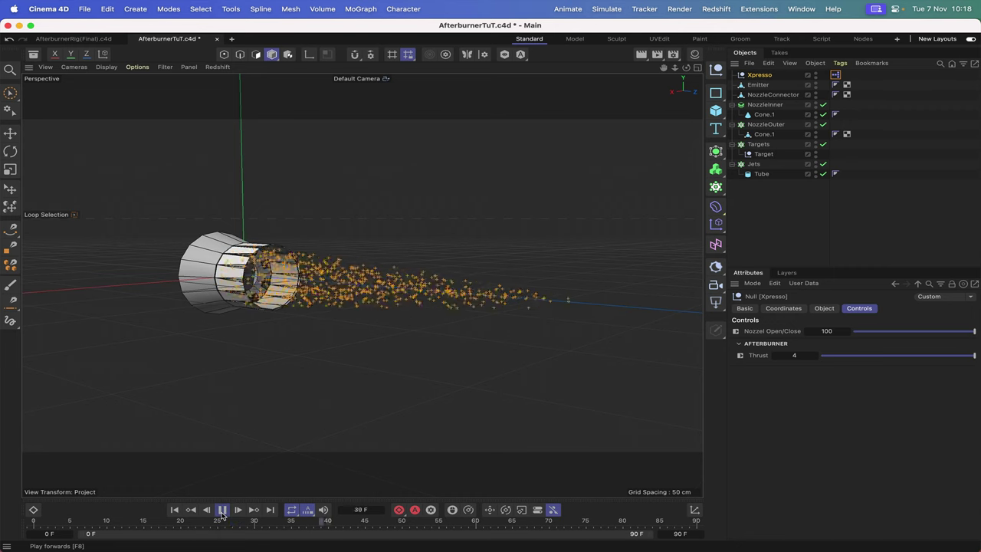
key(F8)
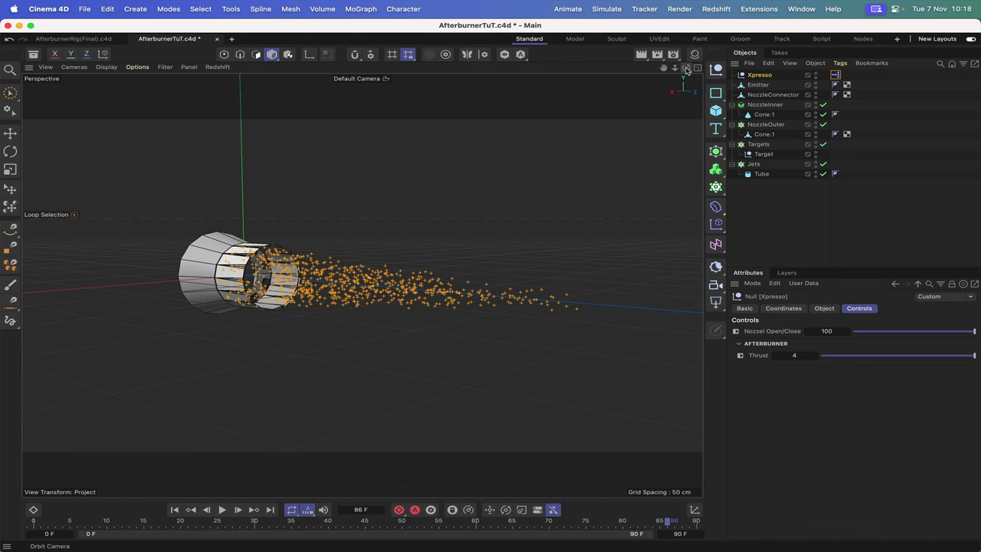
- Orbit to a side view, replay the particle stream, then rewind to the first frame
drag(687, 69, 686, 69)
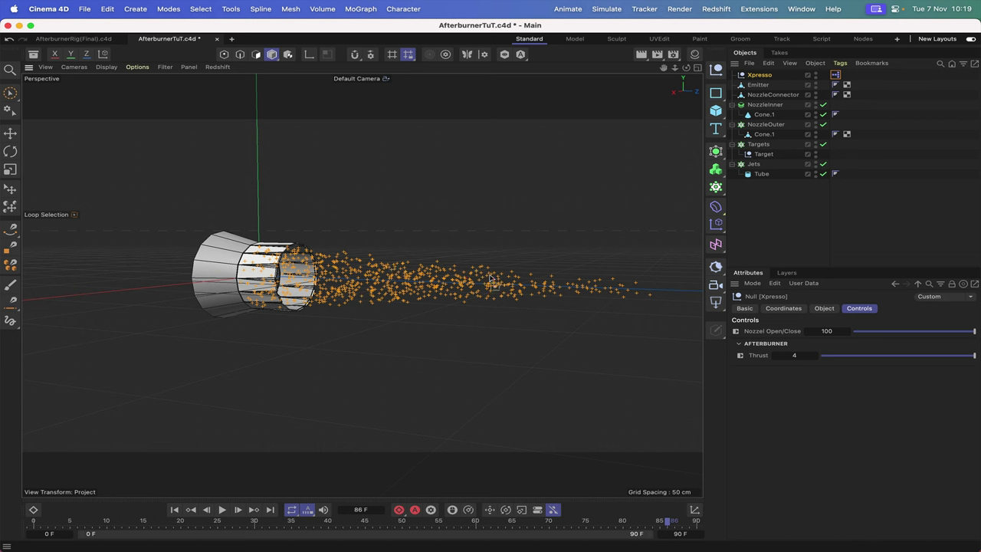
drag(686, 68, 642, 84)
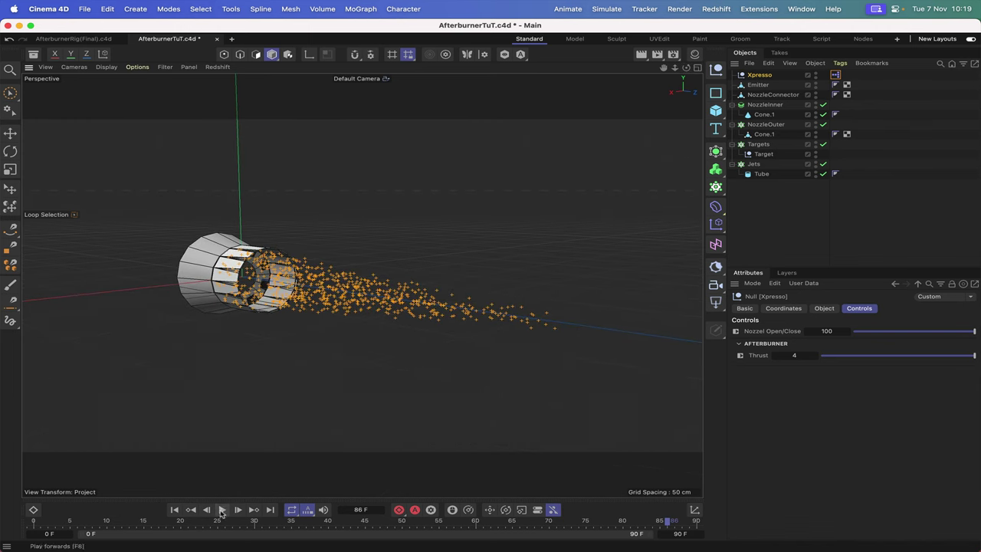
click(221, 510)
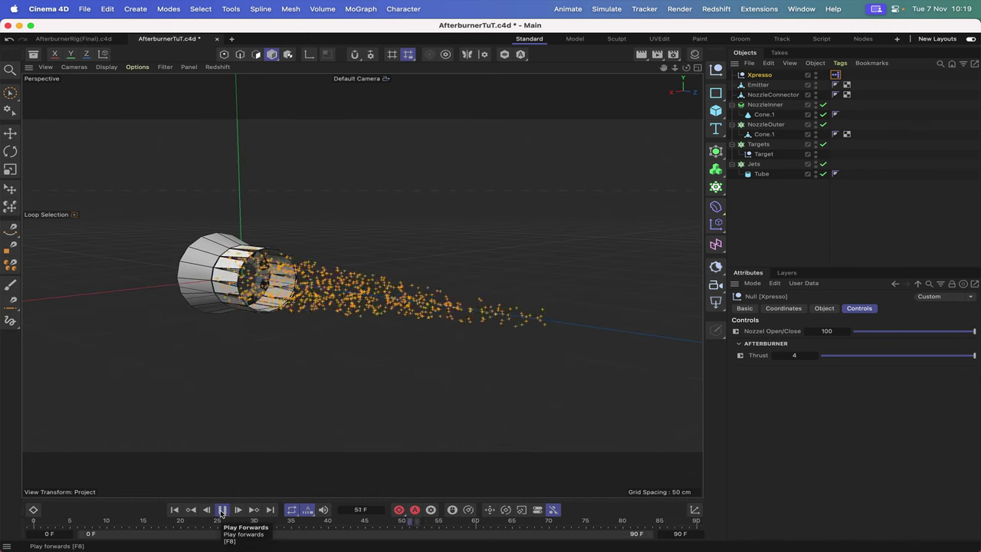
click(221, 509)
click(173, 510)
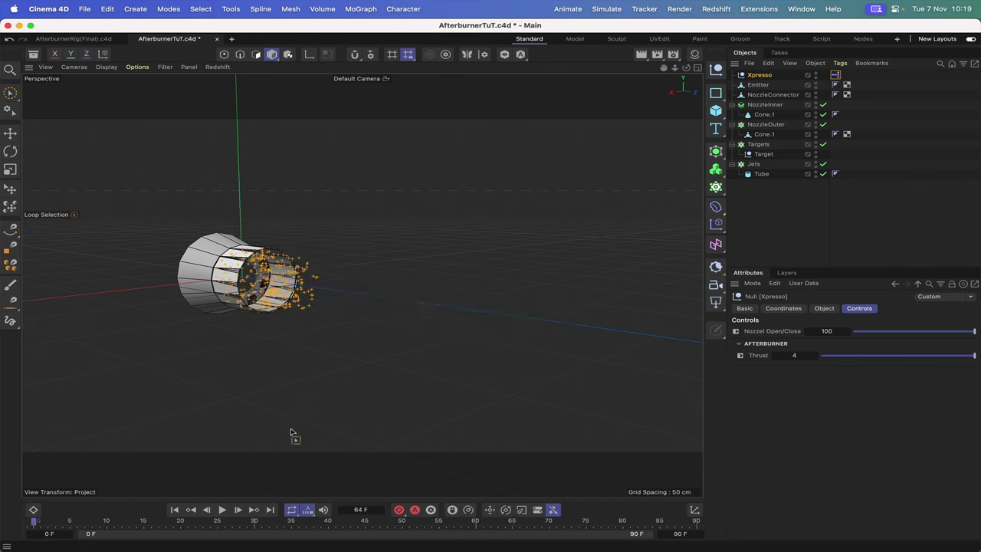
click(174, 509)
drag(686, 68, 686, 68)
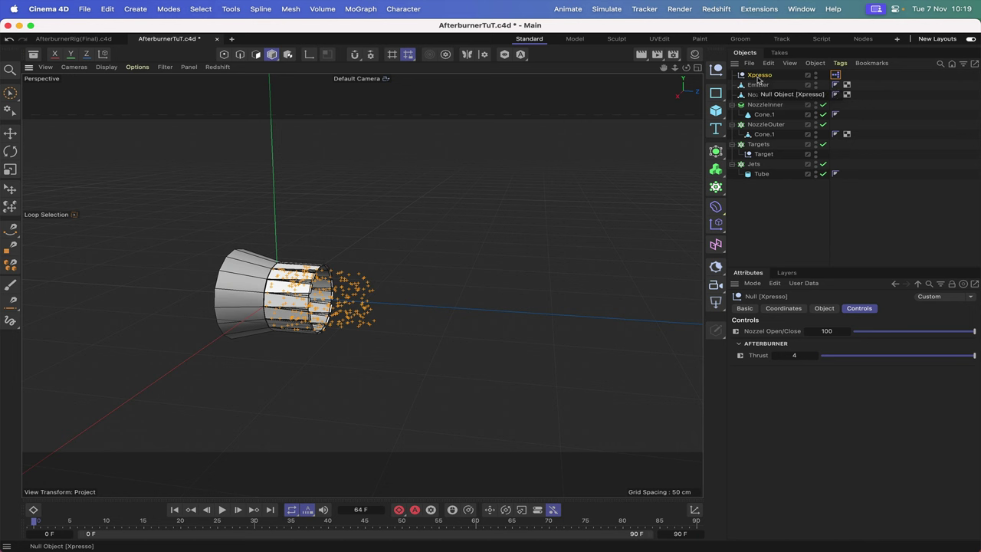
- Add a TP Geometry object and place it below Xpresso in the hierarchy
click(595, 11)
mouse_move(621, 134)
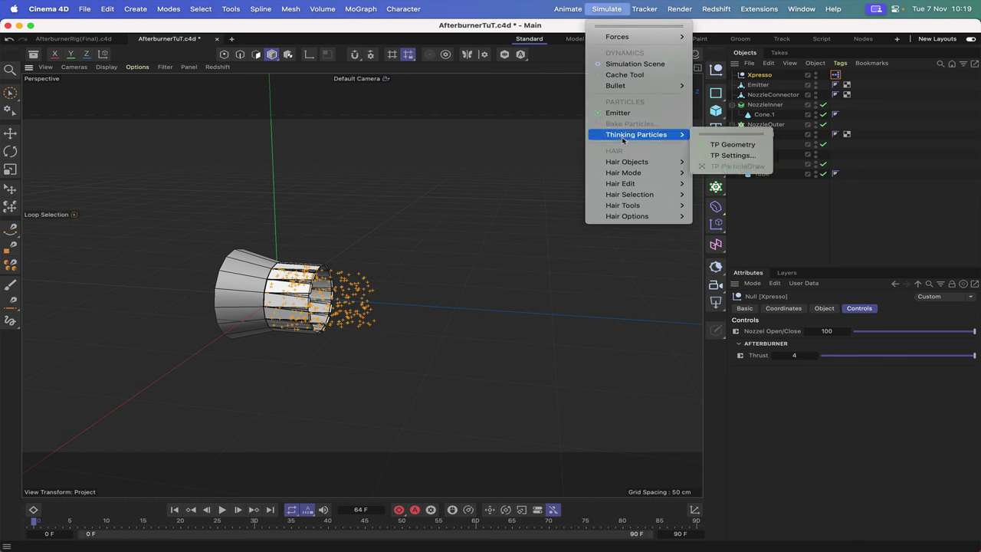
click(732, 145)
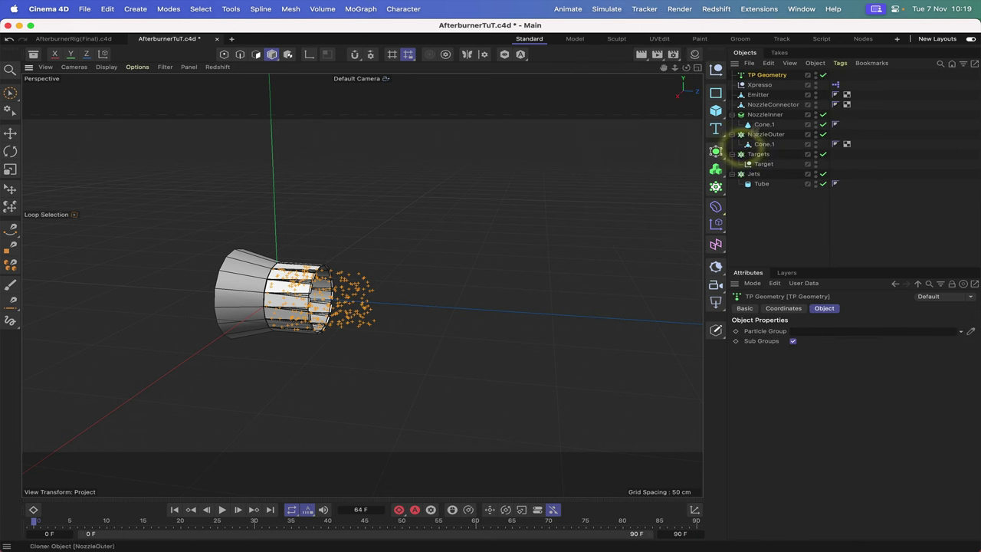
drag(765, 76, 757, 87)
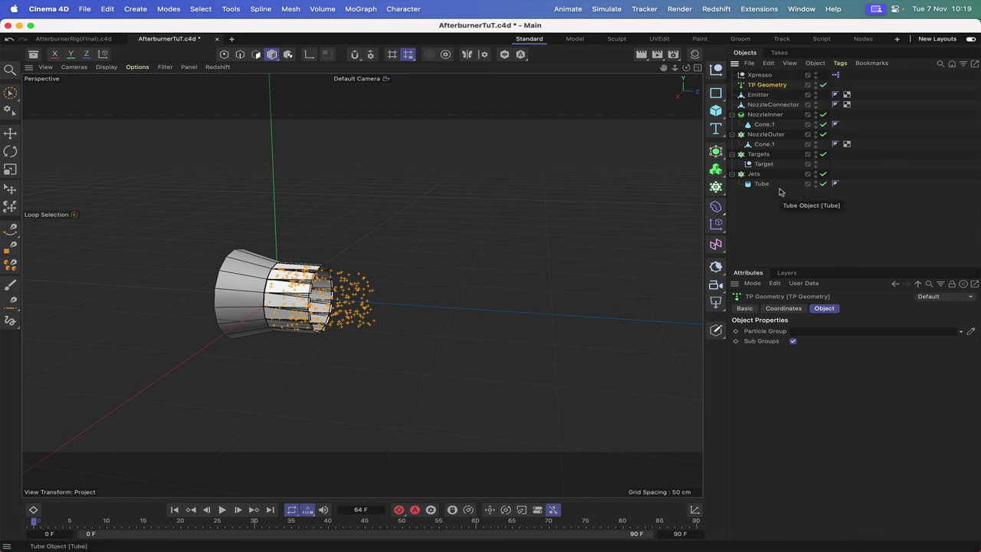
- Assign the All particle group to TP Geometry's Particle Group via Thinking Particles Settings
click(607, 10)
mouse_move(659, 135)
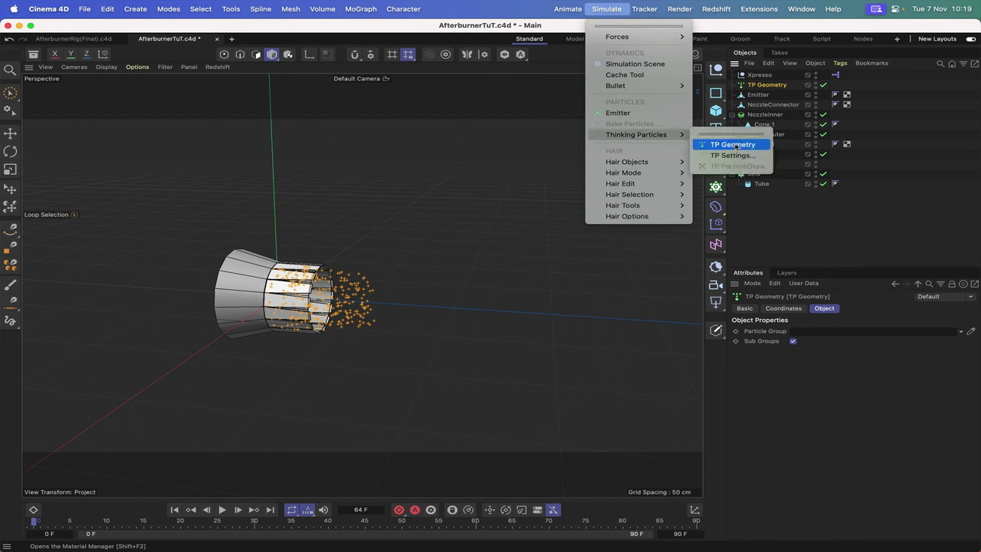
click(738, 156)
drag(742, 123, 456, 36)
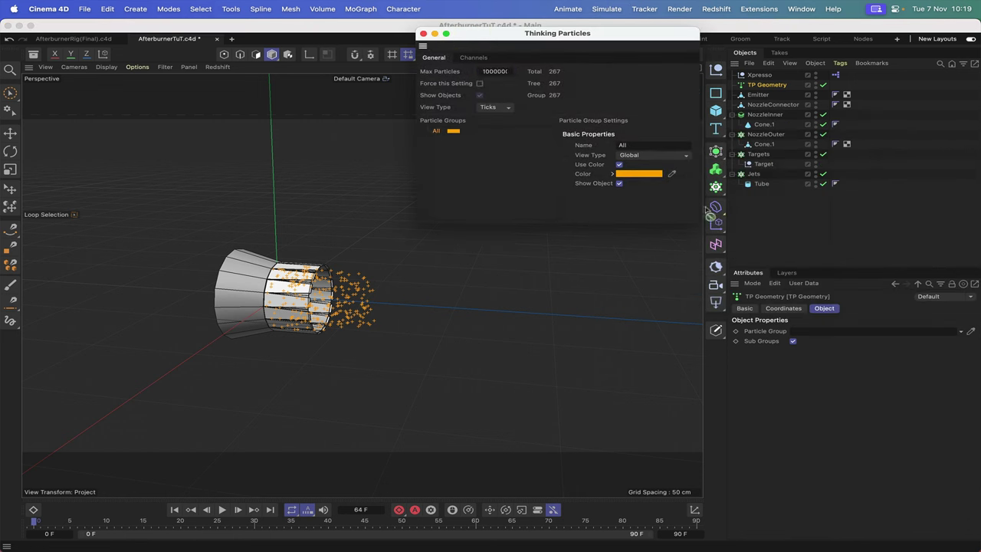
click(803, 309)
click(824, 309)
click(820, 334)
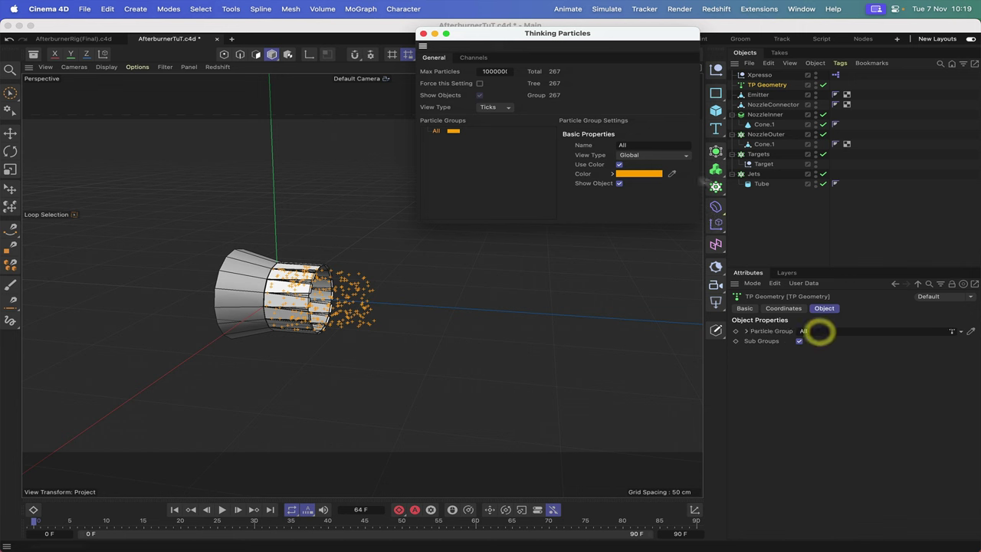
click(423, 34)
alt+drag(383, 285, 361, 287)
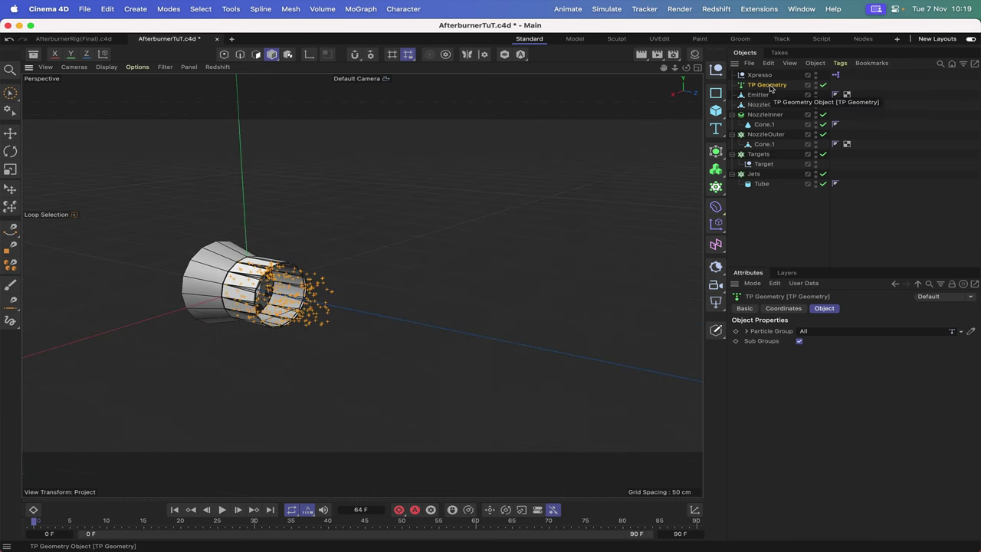
- Add a Pyro Emitter tag to TP Geometry and move Pyro Output below Xpresso
click(840, 62)
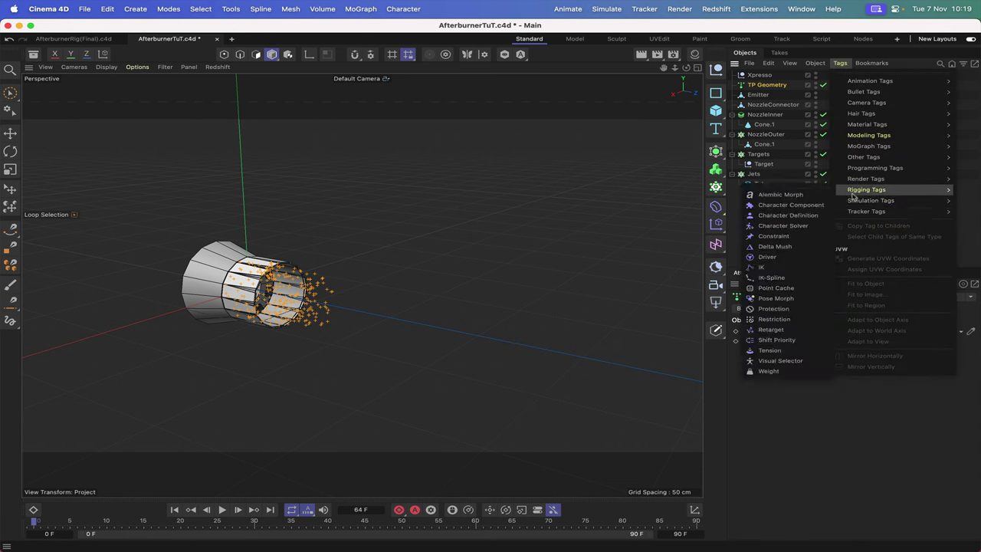
mouse_move(851, 202)
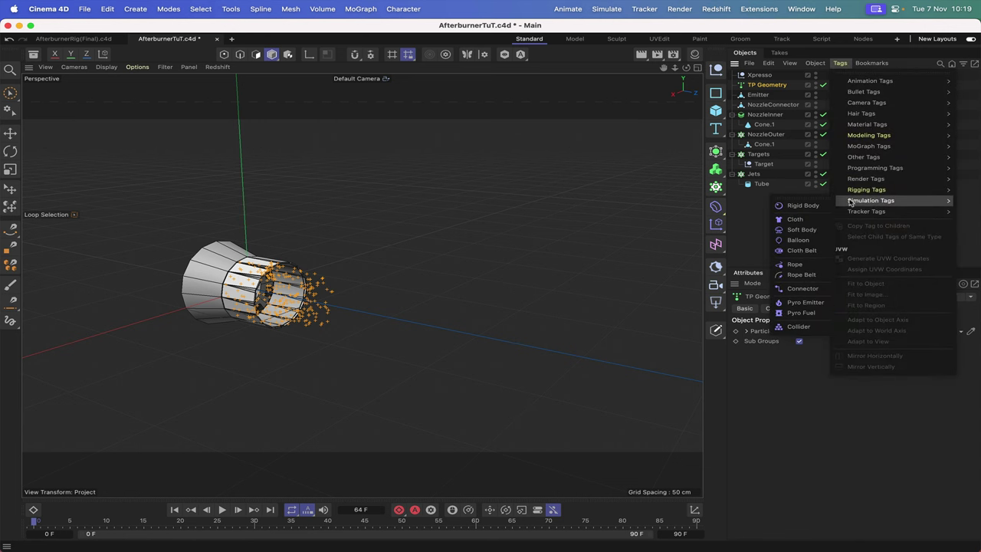
click(803, 303)
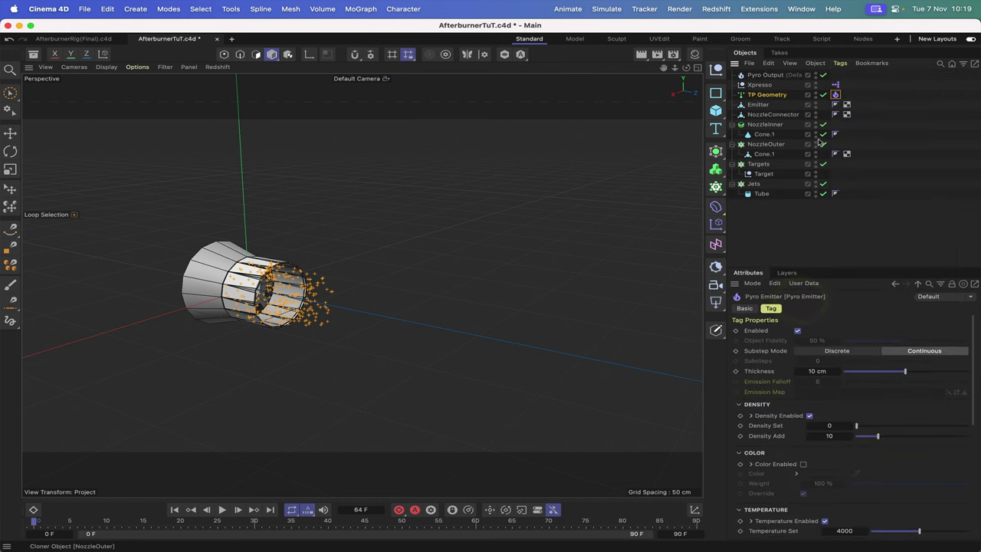
drag(768, 77, 771, 90)
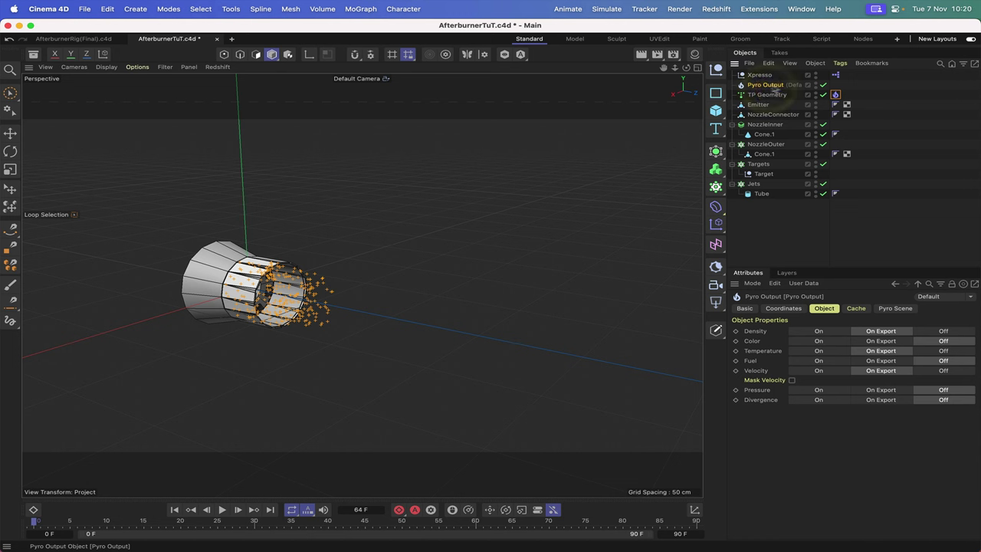
- Set the Pyro Emitter thickness to 0.1 cm and turn off density emission
click(835, 94)
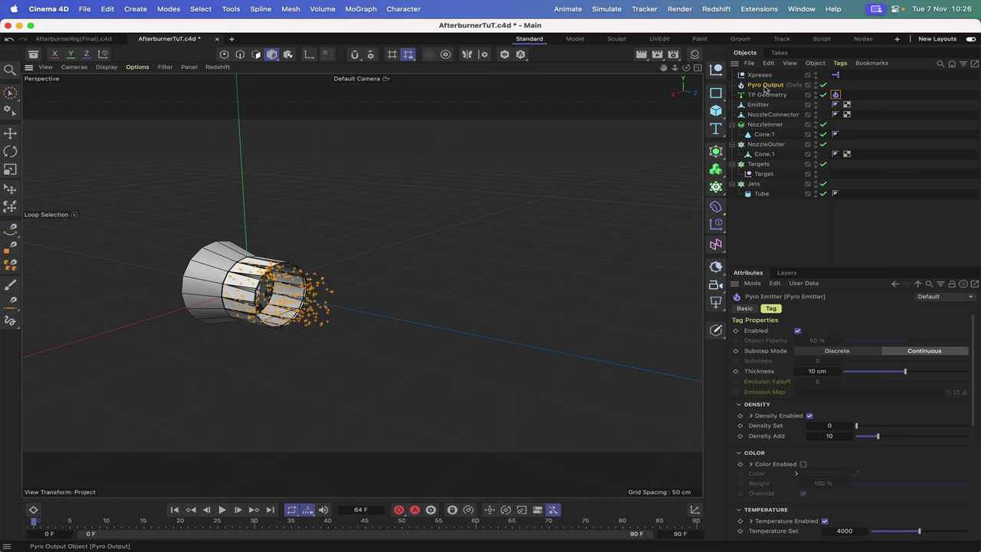
click(764, 86)
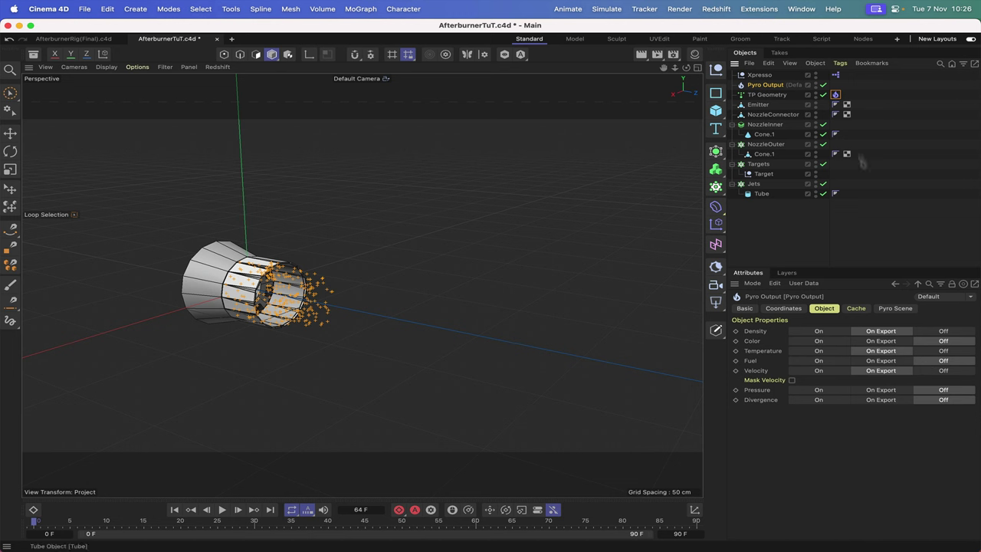
click(835, 94)
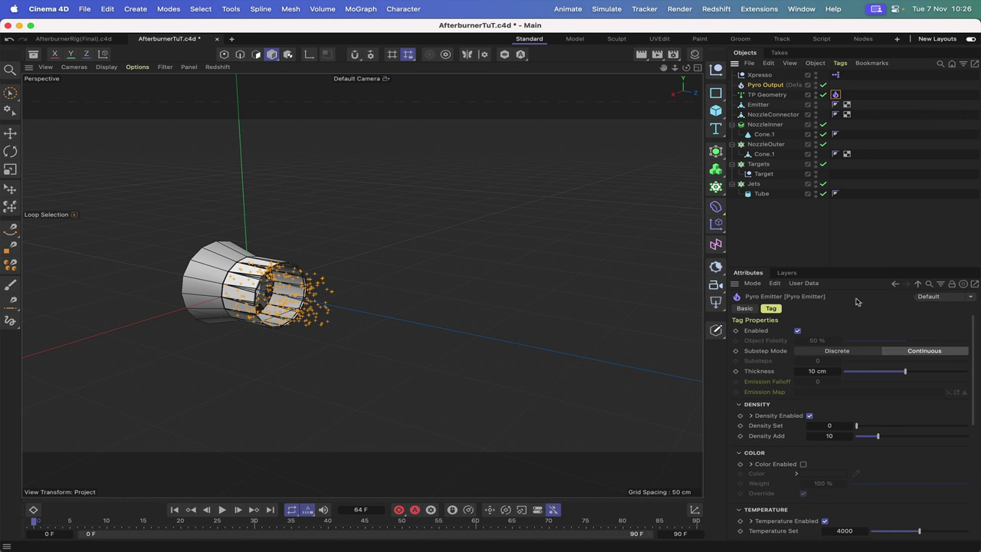
double_click(815, 371)
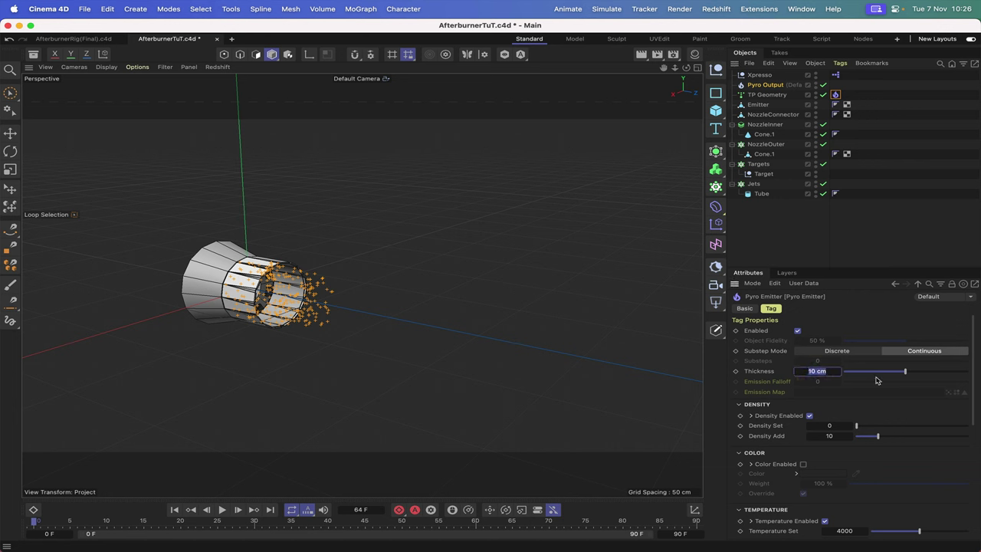
text(1)
key(Return)
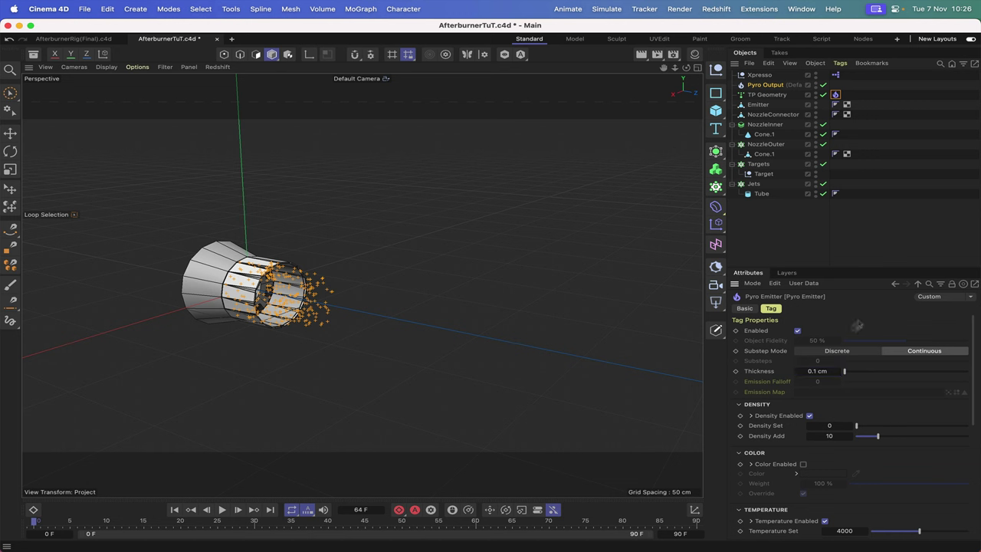
click(809, 417)
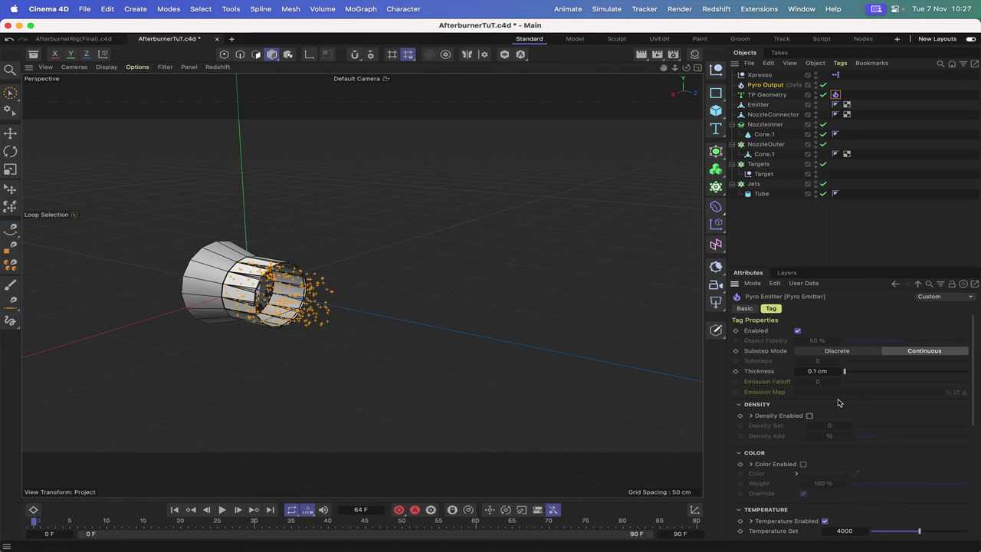
scroll(849, 402, down, 6)
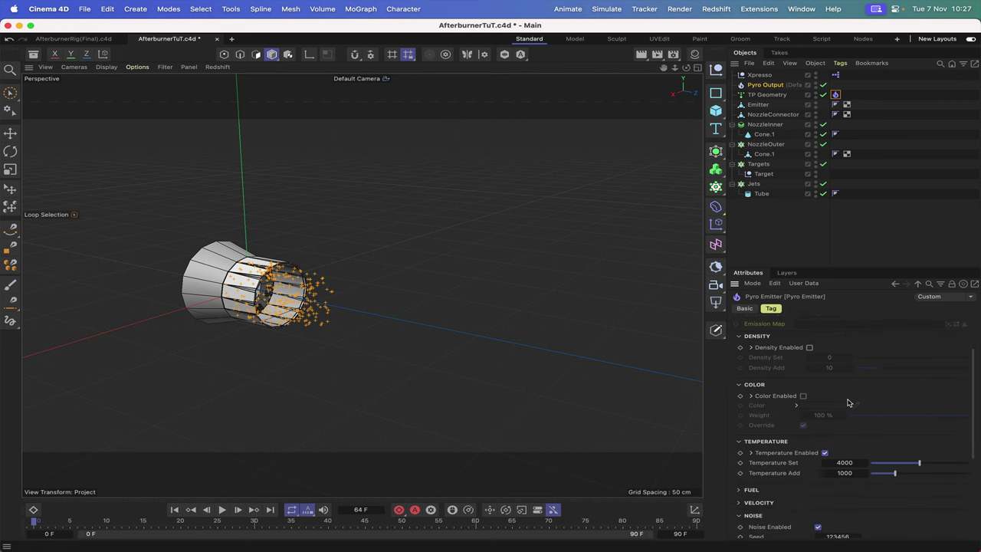
scroll(848, 402, down, 5)
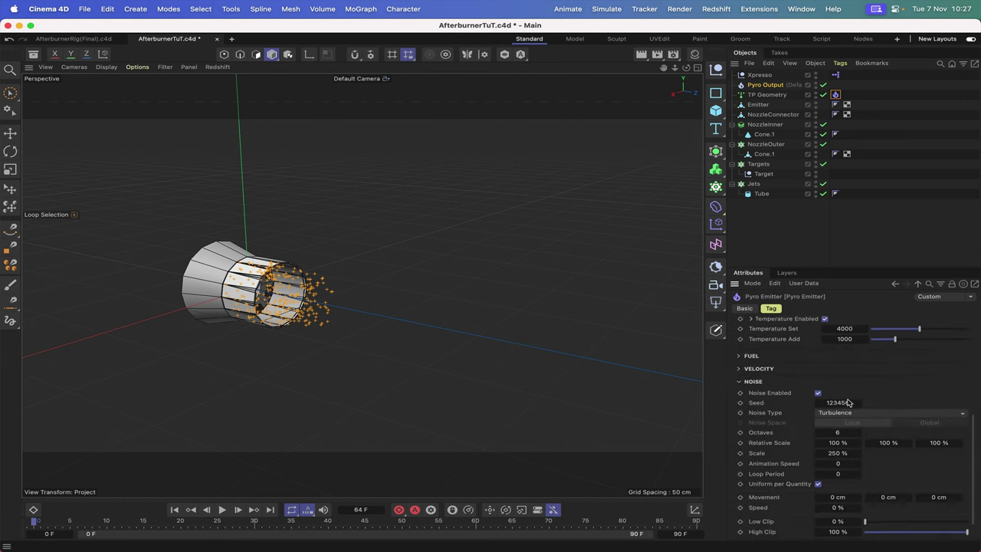
scroll(848, 402, up, 10)
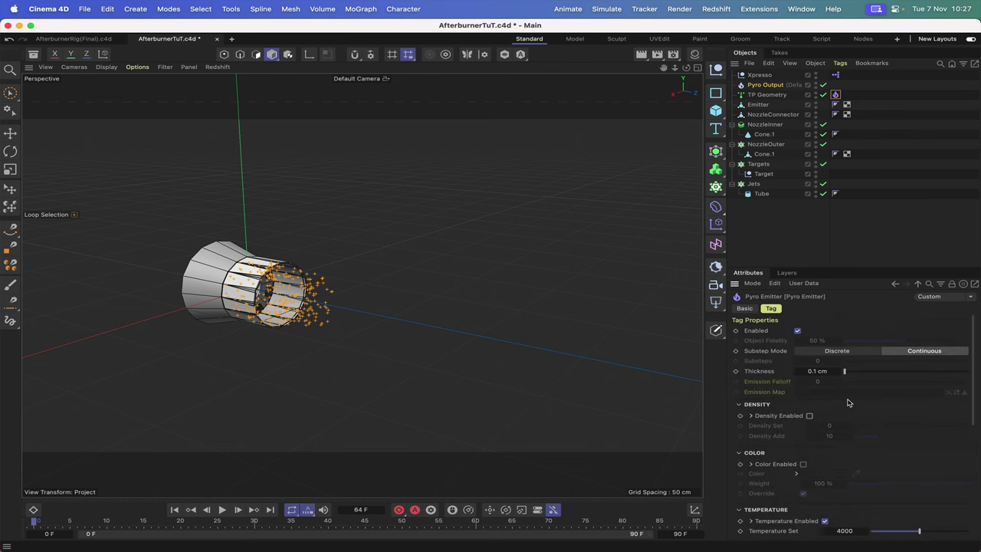
scroll(849, 403, down, 10)
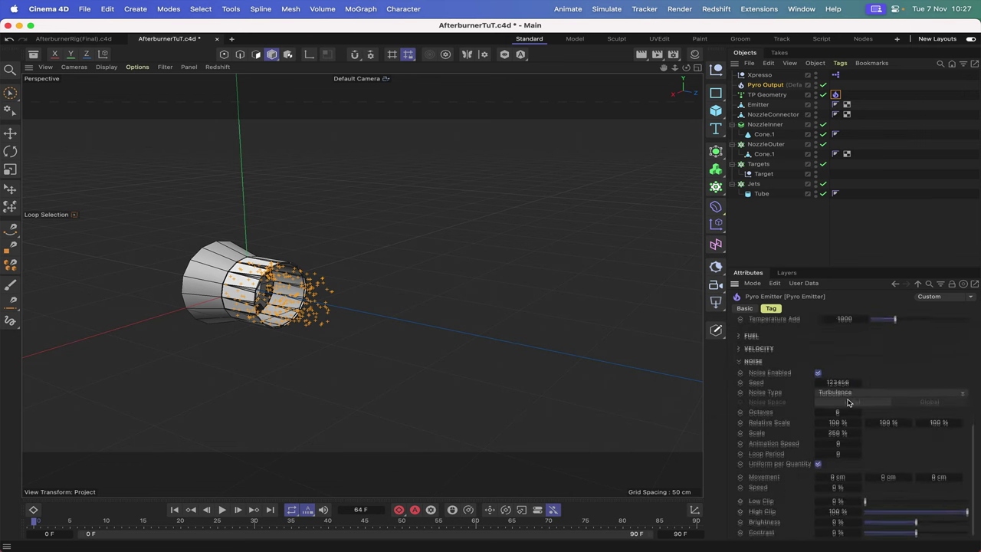
scroll(848, 403, up, 10)
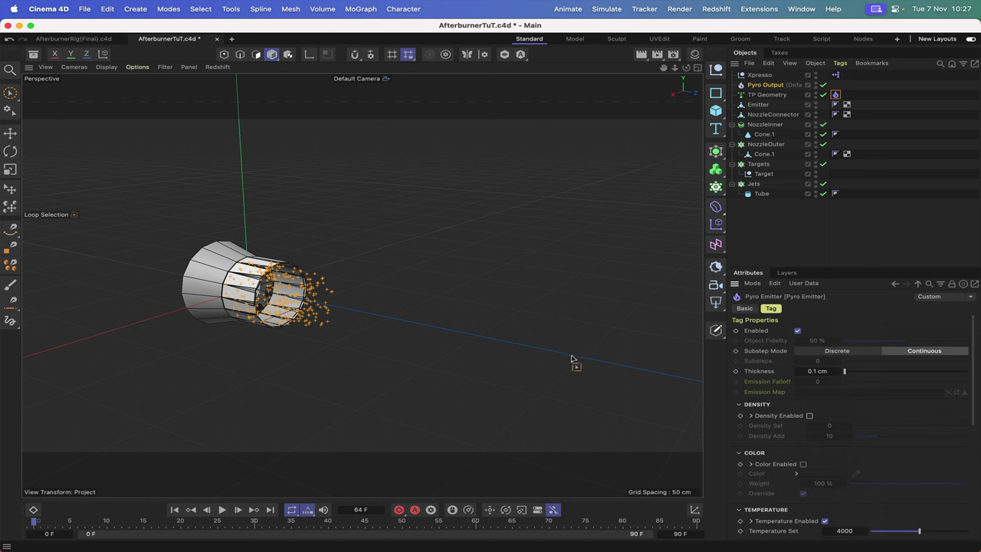
click(176, 510)
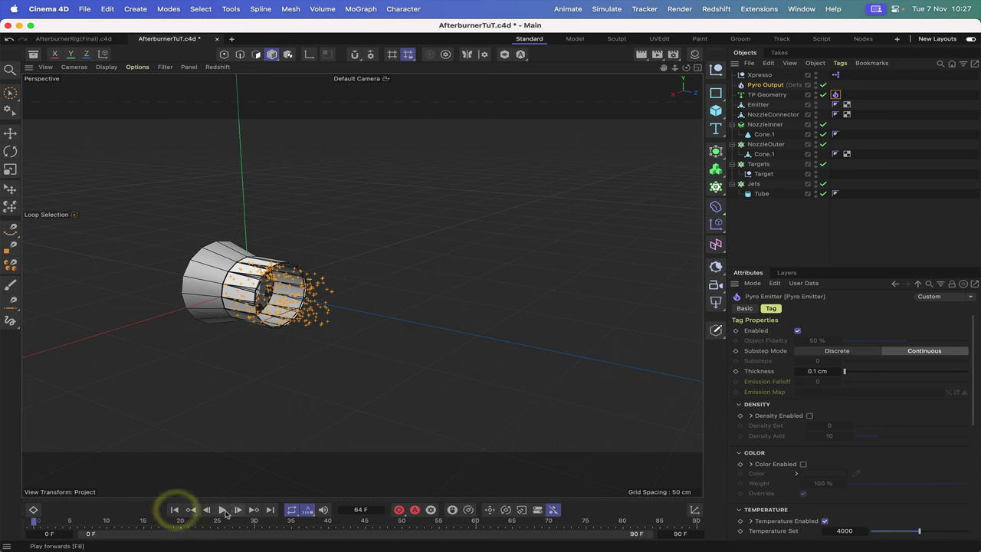
click(221, 509)
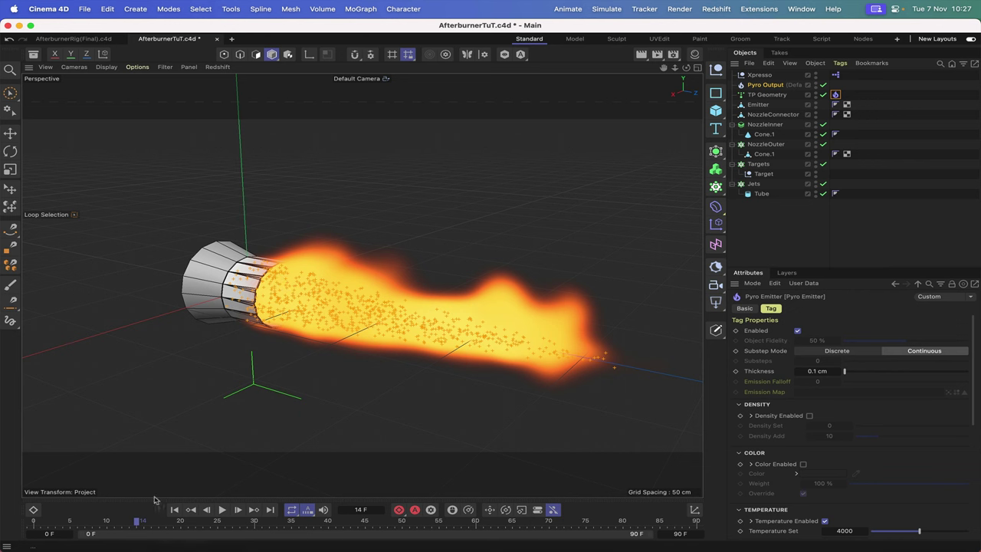
click(174, 509)
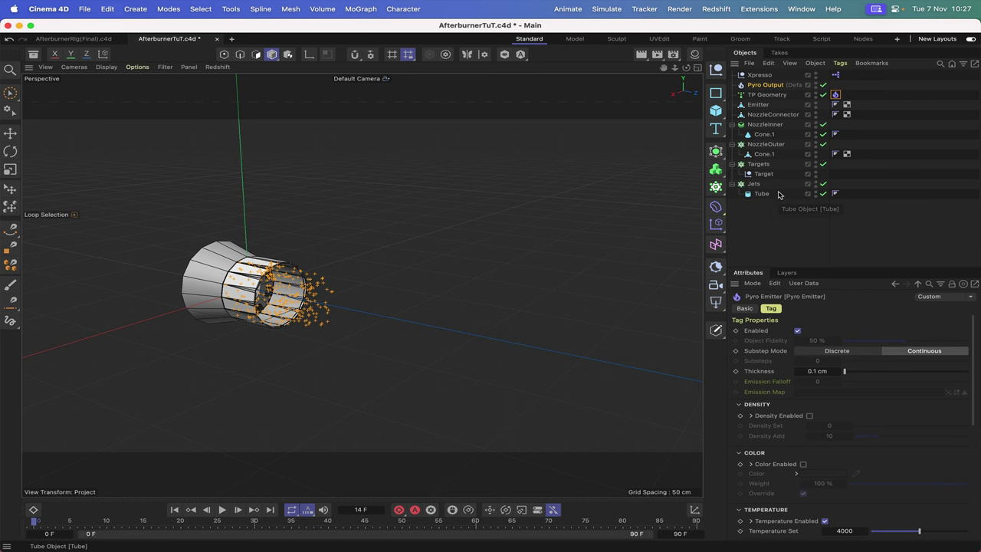
key(super+d)
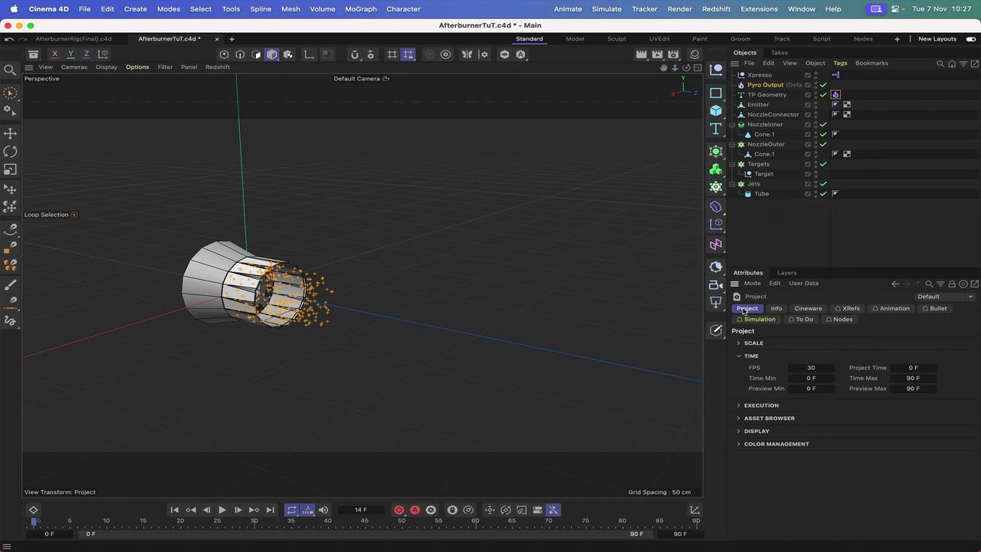
click(762, 320)
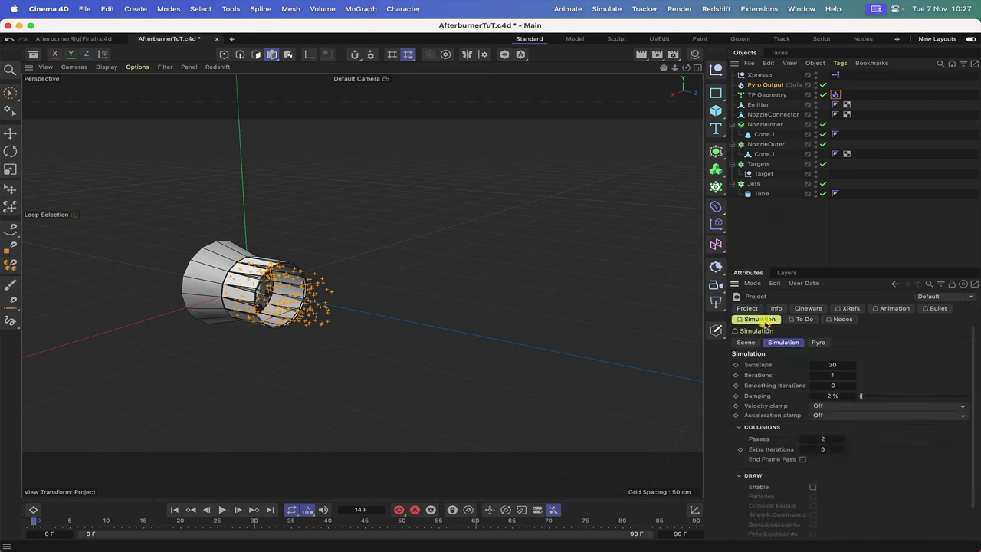
click(819, 343)
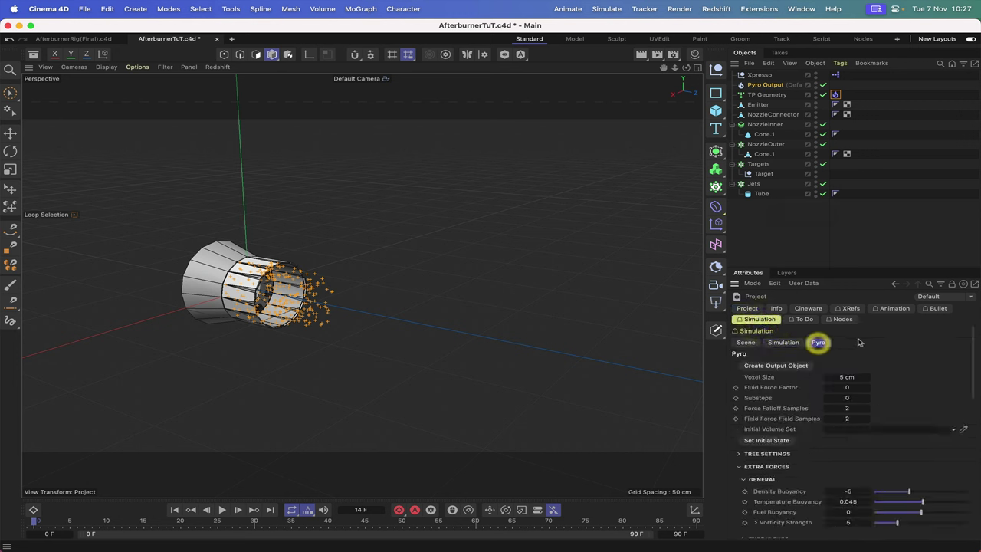
click(845, 379)
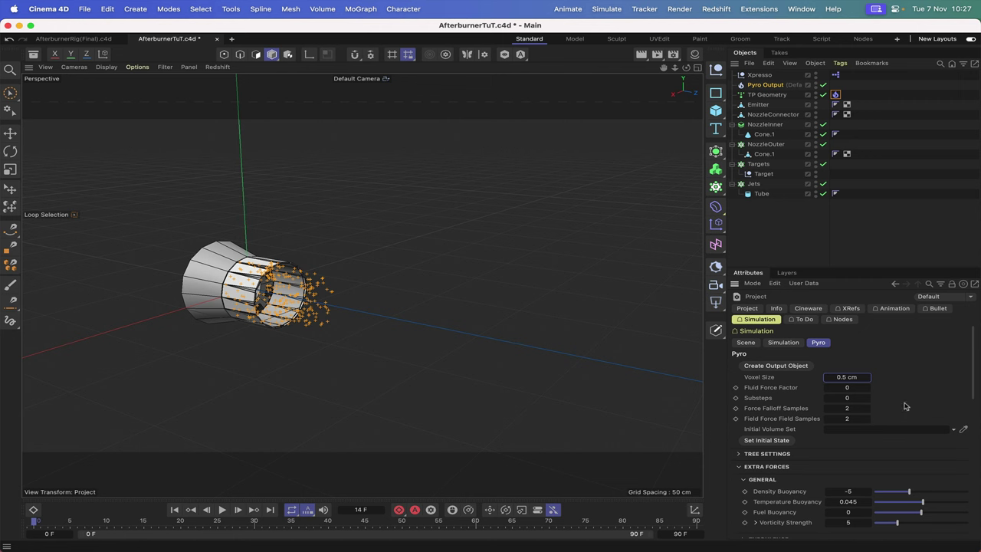
scroll(905, 407, down, 4)
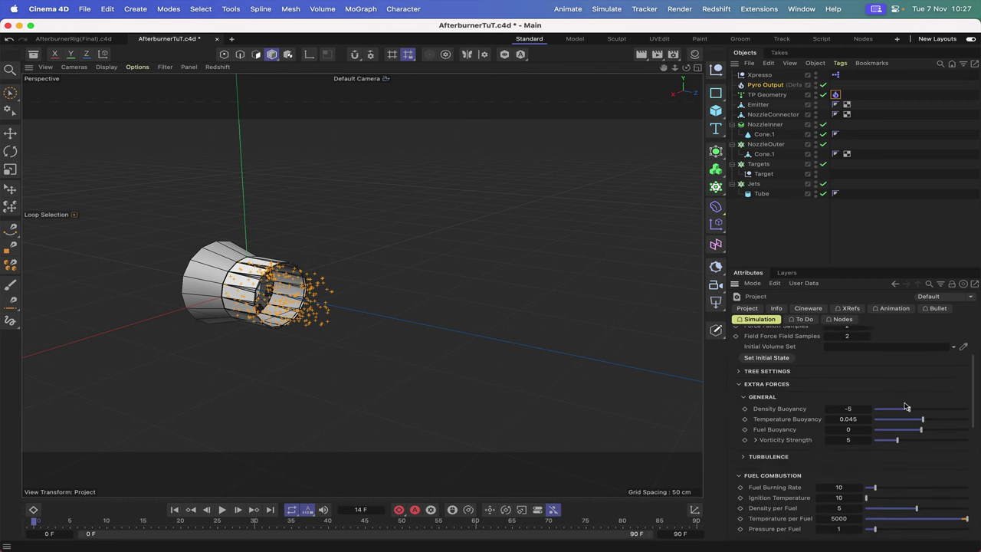
scroll(905, 407, down, 1)
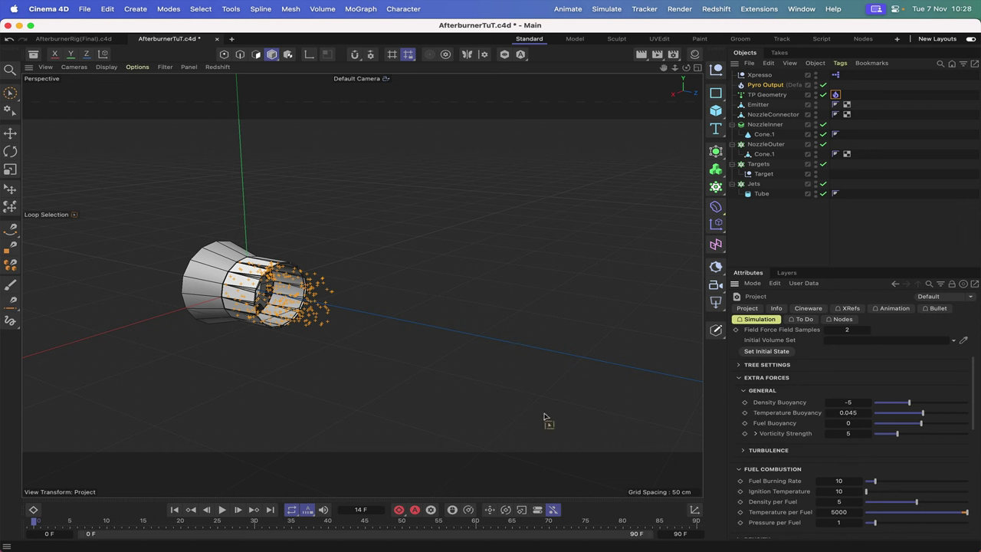
click(221, 510)
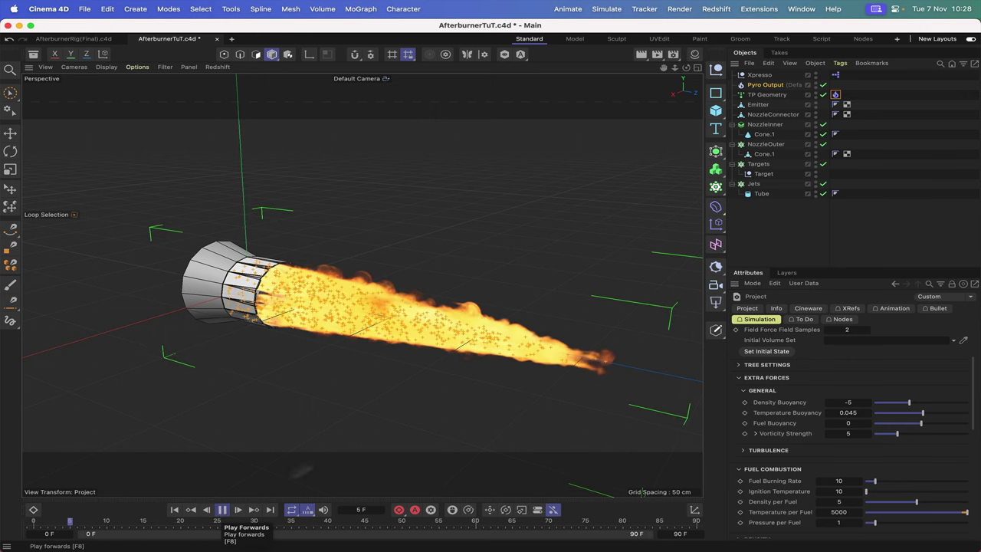
click(222, 509)
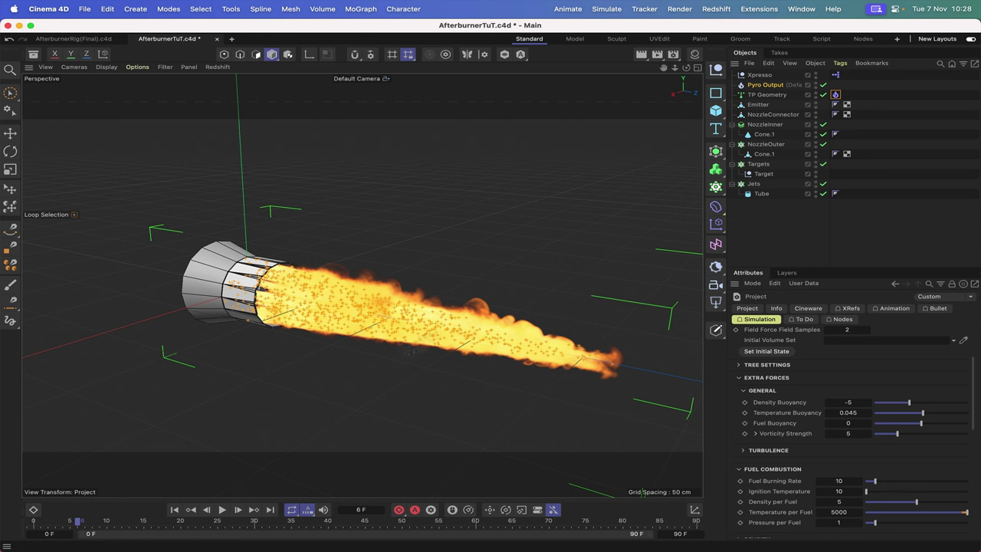
click(219, 509)
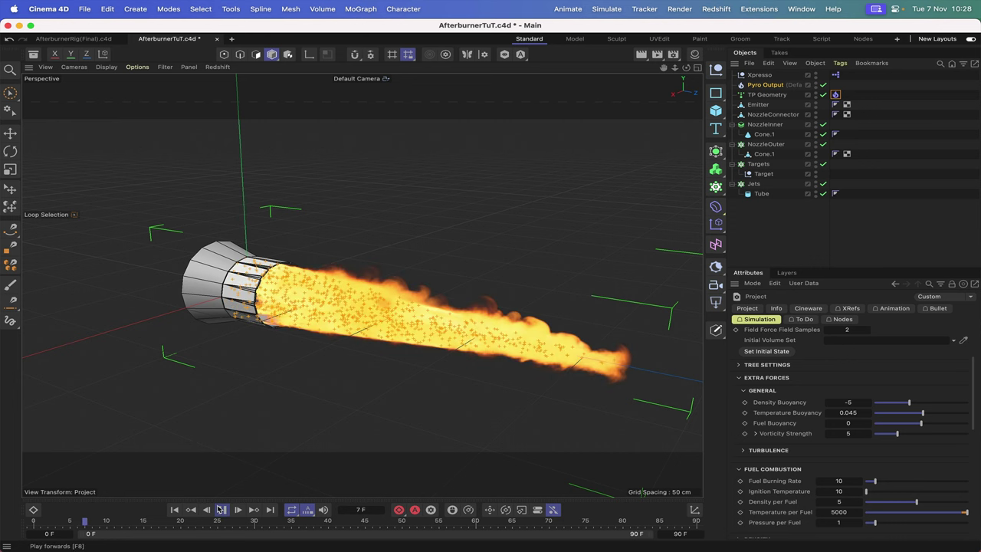
click(219, 509)
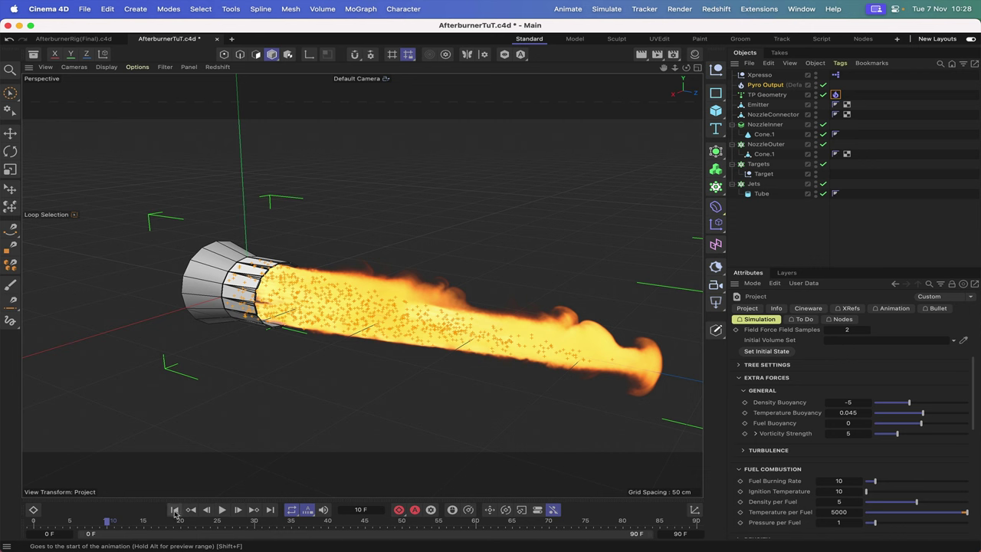
click(174, 510)
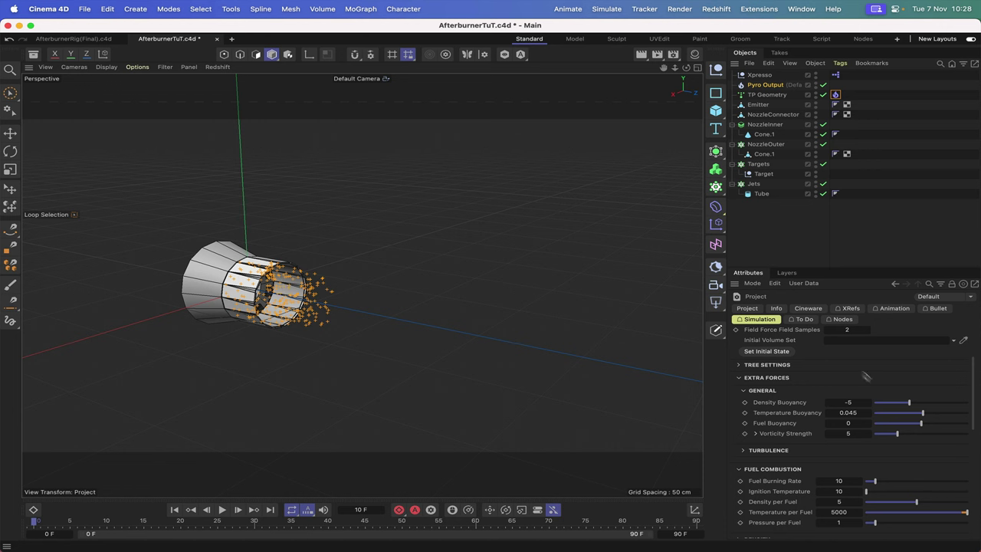
- Set Temperature Buoyancy to 0.005 and preview the simulation
click(851, 413)
text(0.005)
click(175, 509)
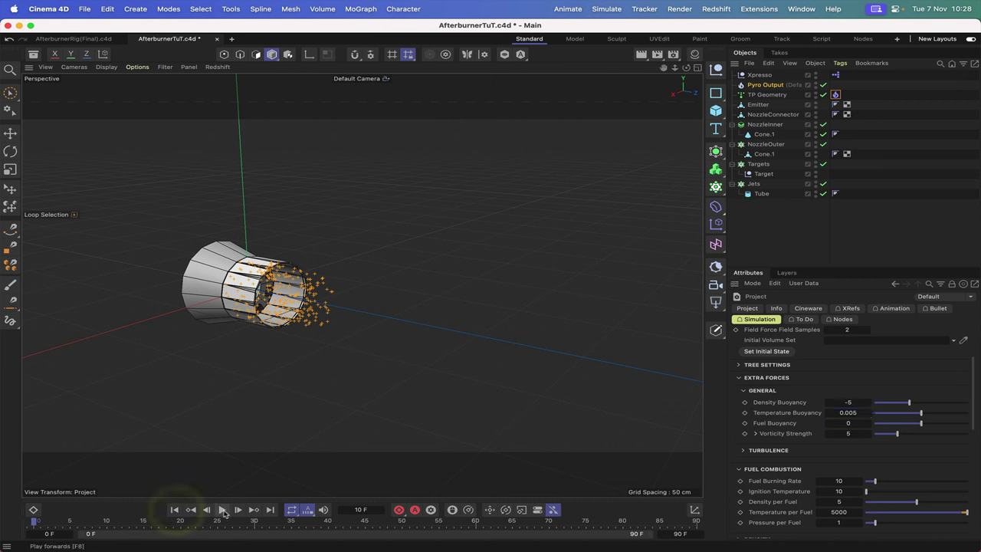
click(223, 510)
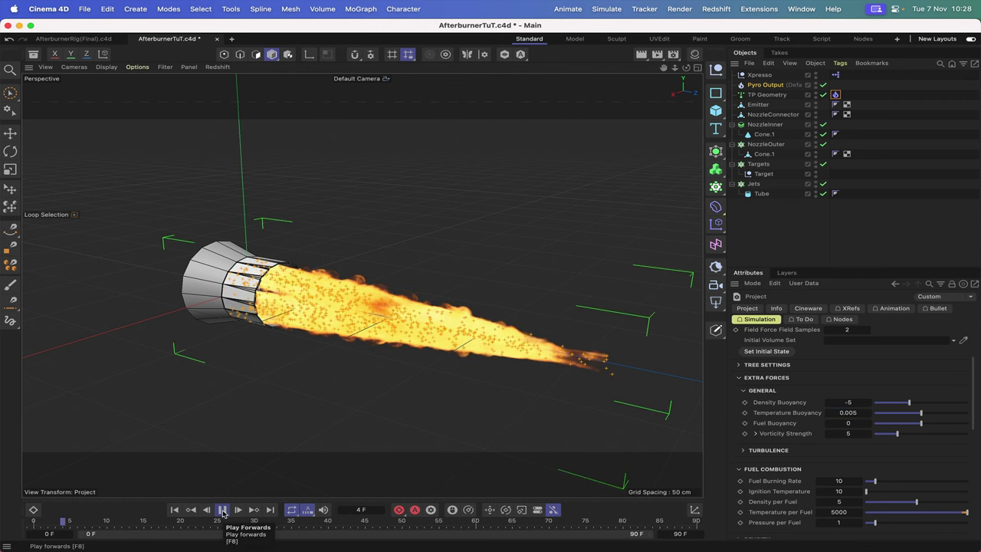
click(222, 509)
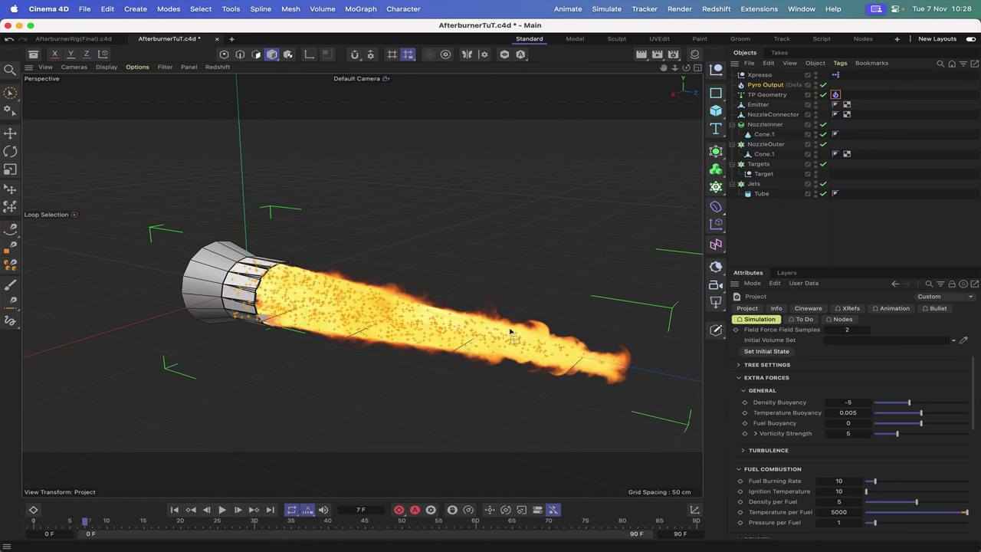
- Set Relative Temperature Dissipation to 50% and replay from frame 0 to frame 15
mouse_move(670, 519)
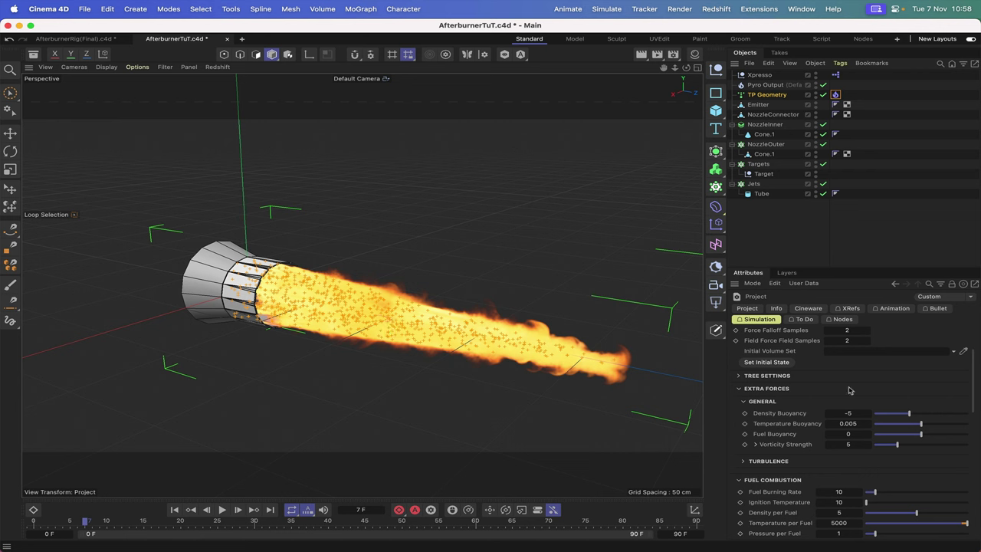
scroll(845, 385, down, 4)
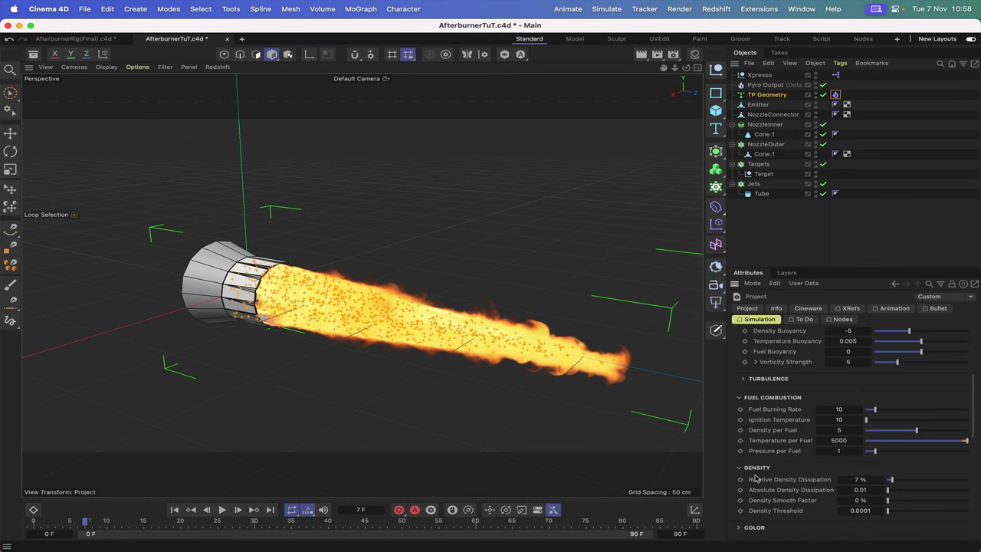
scroll(787, 474, down, 4)
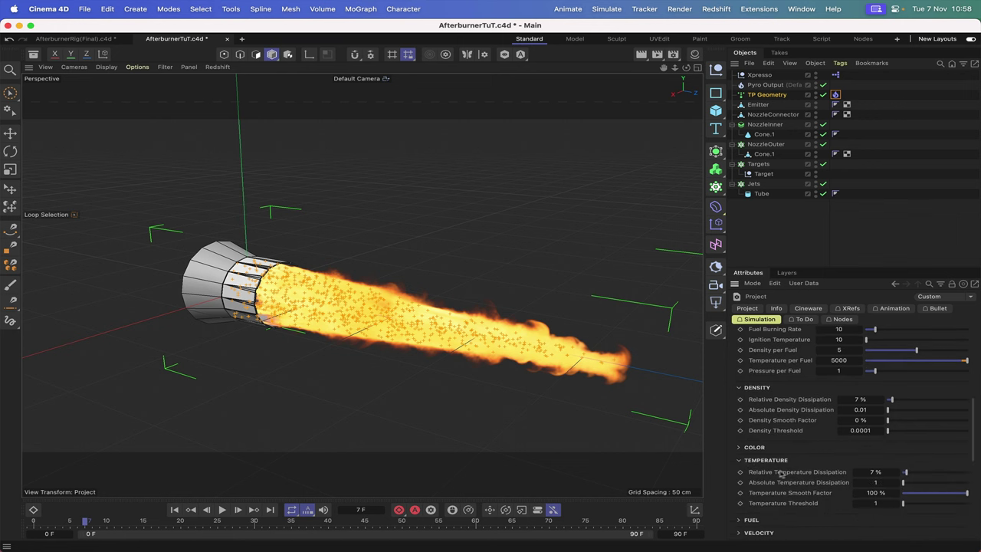
click(874, 472)
key(Return)
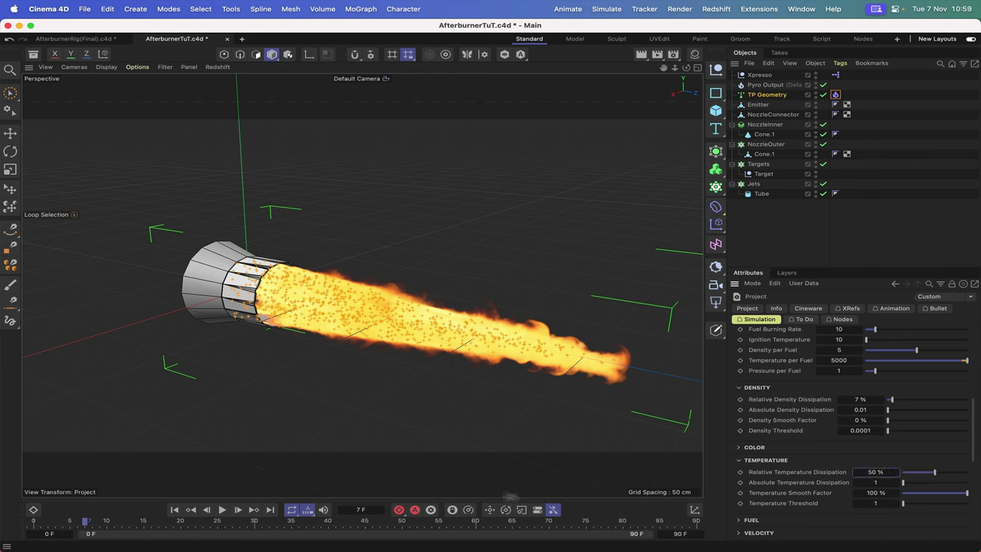
click(175, 510)
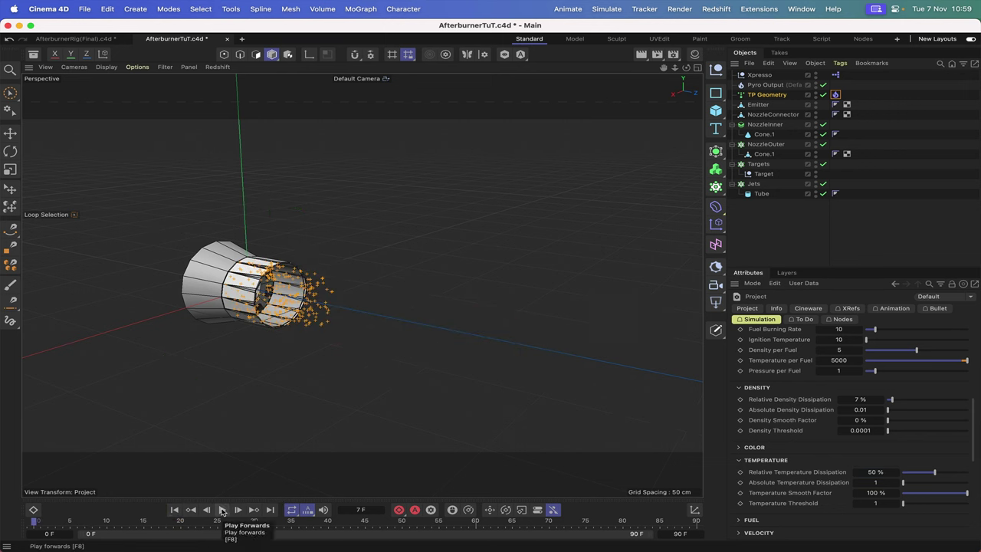
click(223, 510)
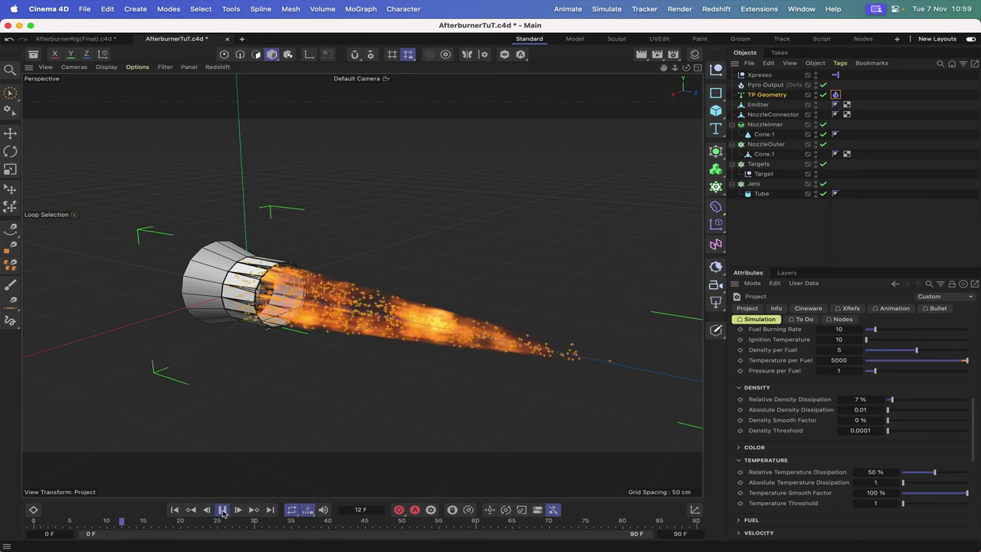
click(222, 509)
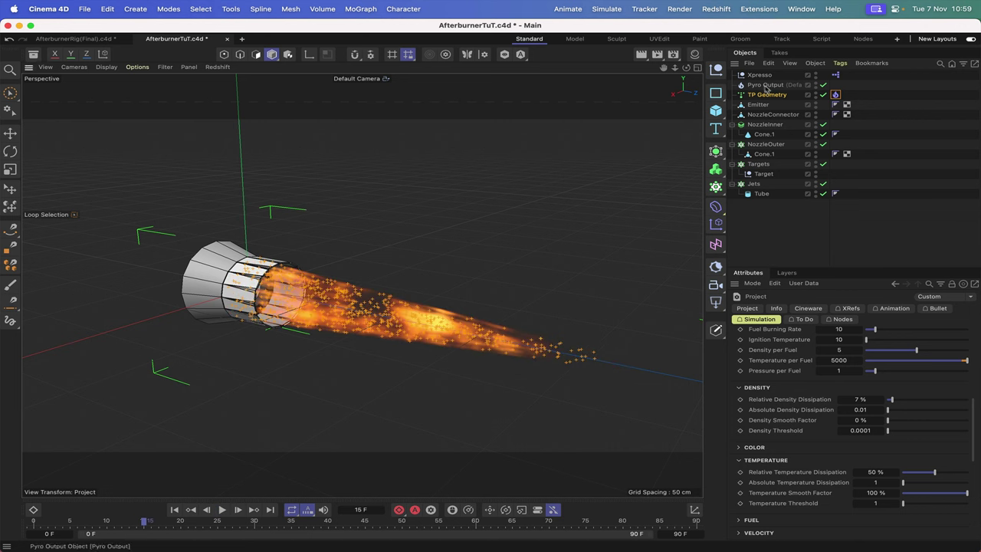
- Set the Thinking Particles view type to None in TP Settings, then rewind to the start
click(606, 8)
mouse_move(652, 135)
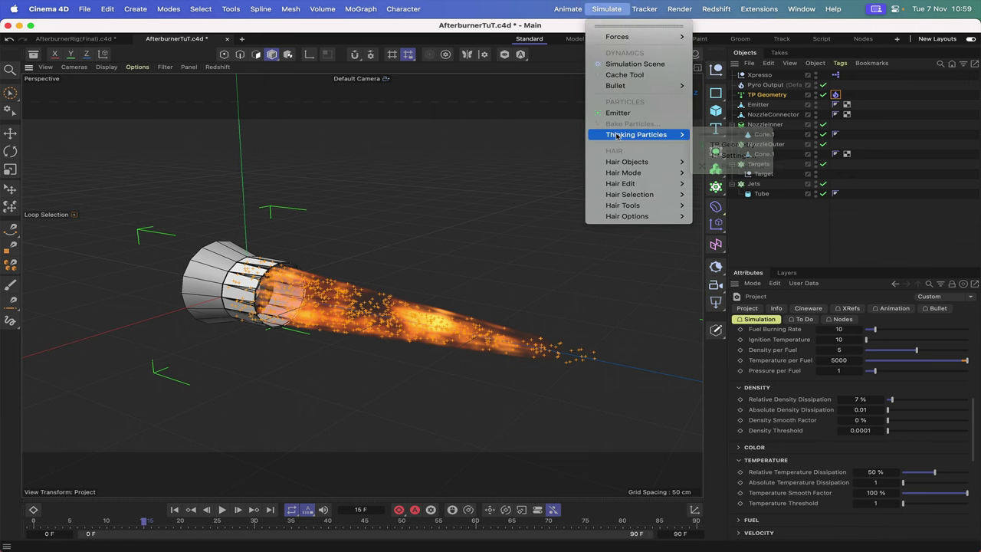
click(731, 156)
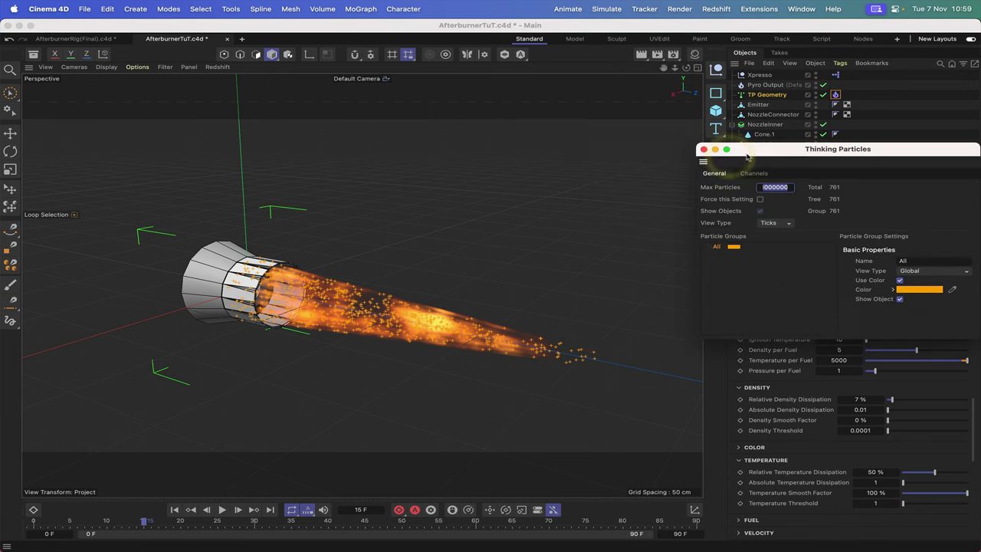
click(774, 222)
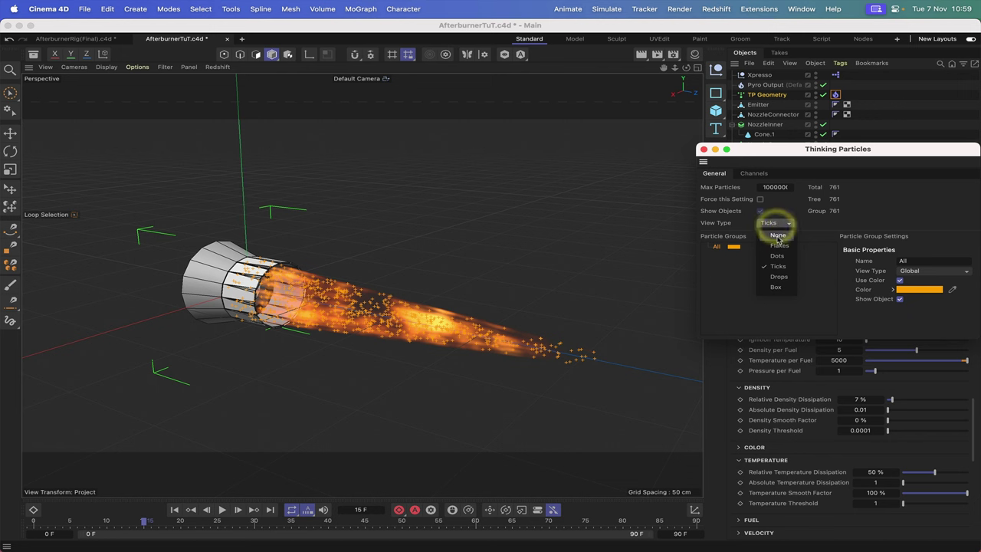
click(771, 219)
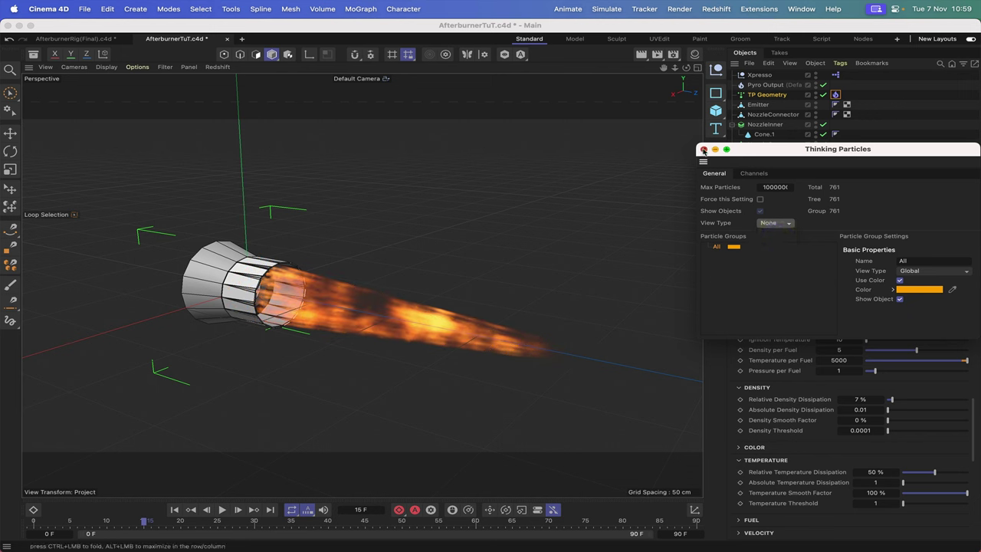
click(704, 150)
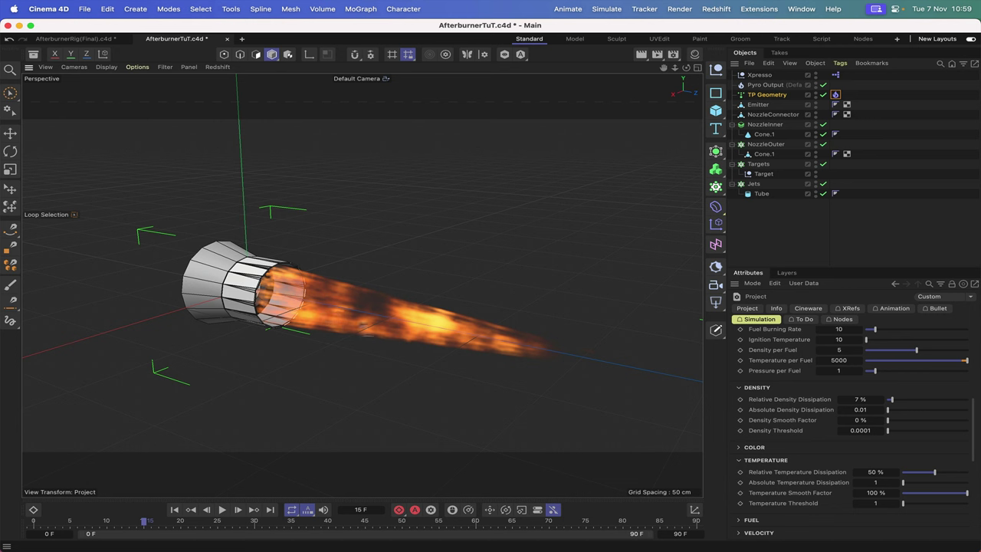
click(174, 510)
click(221, 510)
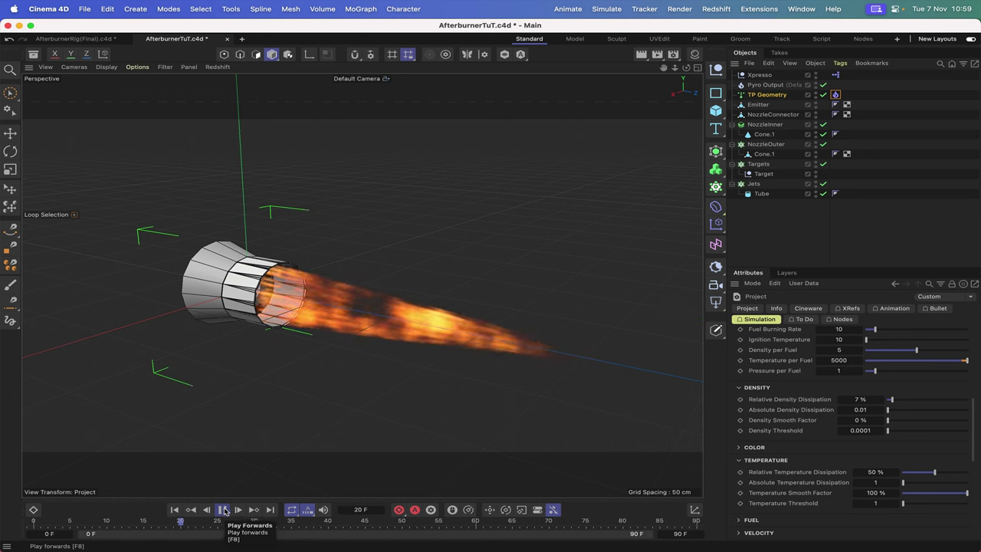
click(224, 510)
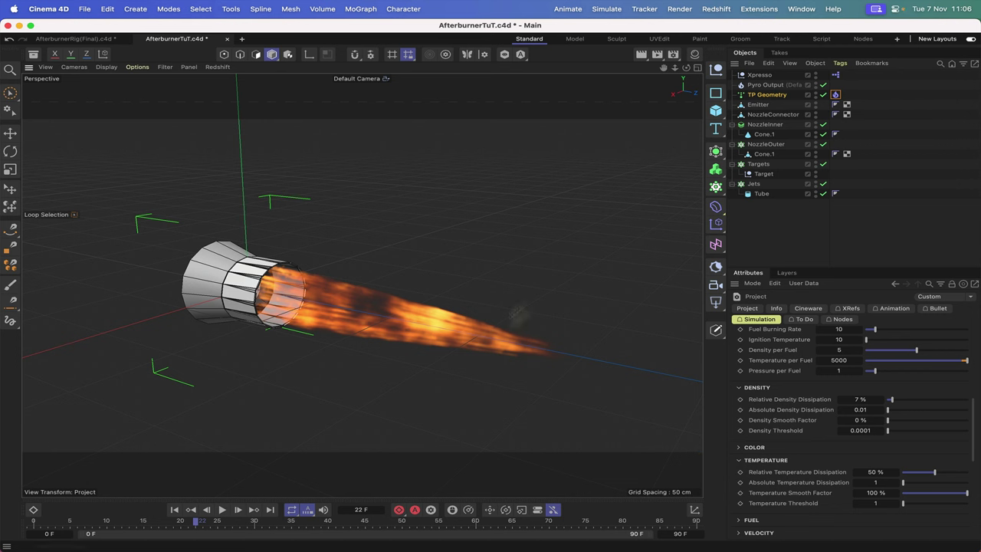
click(176, 509)
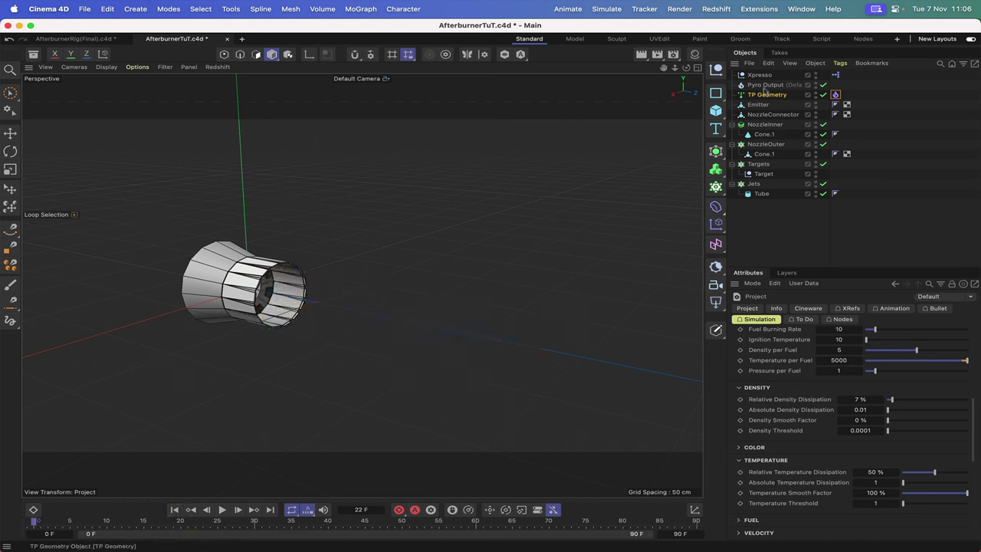
- Set Nozzel Open/Close and Thrust to 0 in the Xpresso null's controls
click(759, 75)
drag(919, 335, 794, 363)
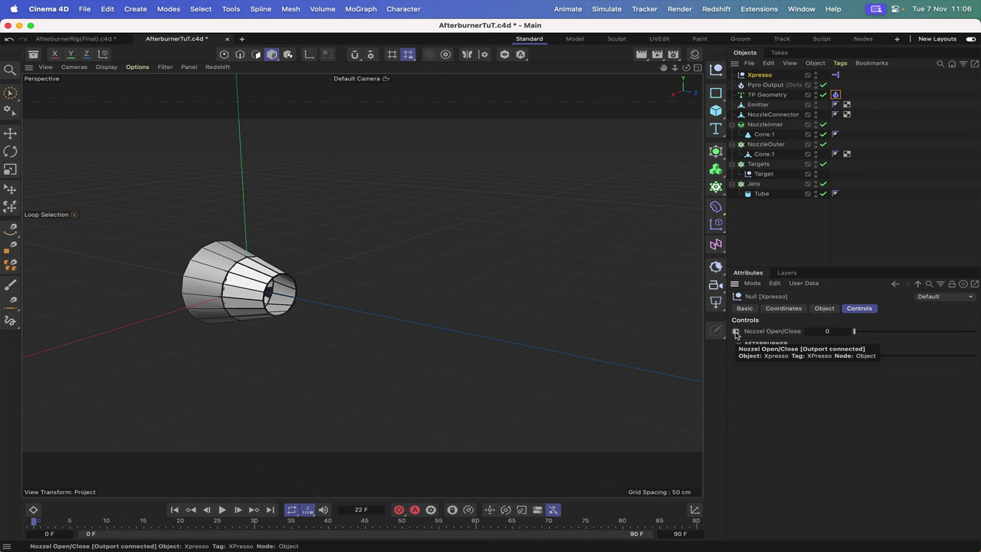
drag(735, 334, 497, 360)
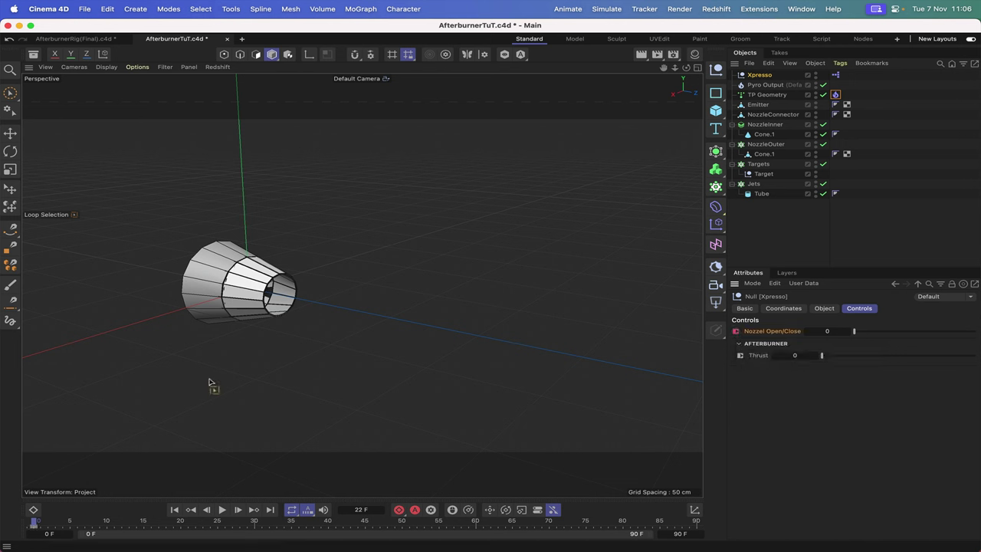
- Key Nozzel Open/Close at 100 on frame 60 and play the opening animation
drag(46, 522, 223, 522)
drag(352, 529, 477, 540)
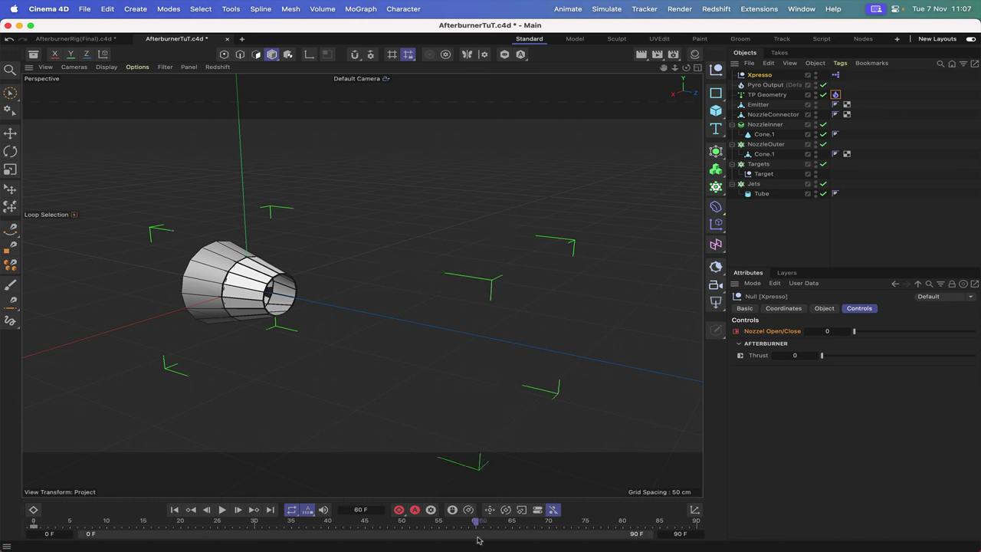
drag(855, 330, 976, 331)
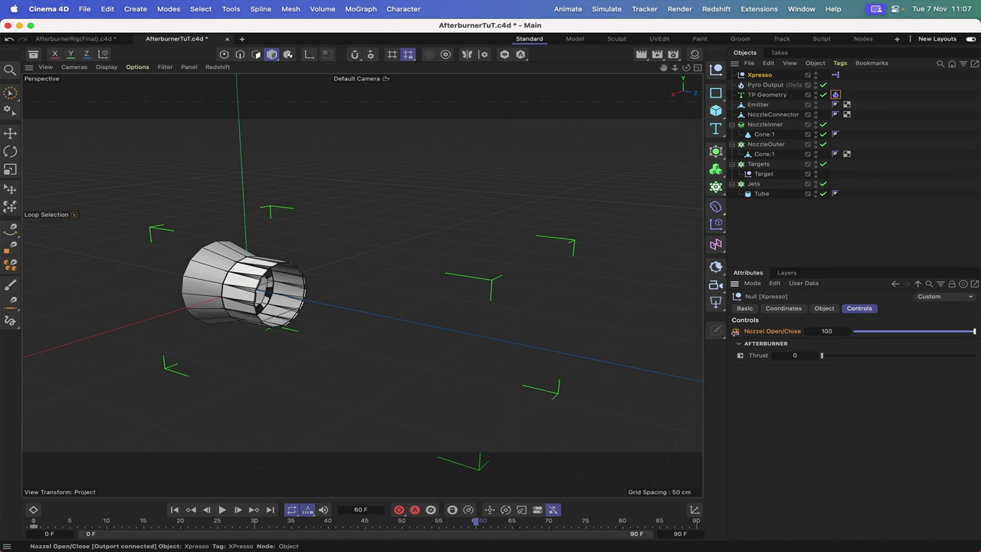
click(734, 331)
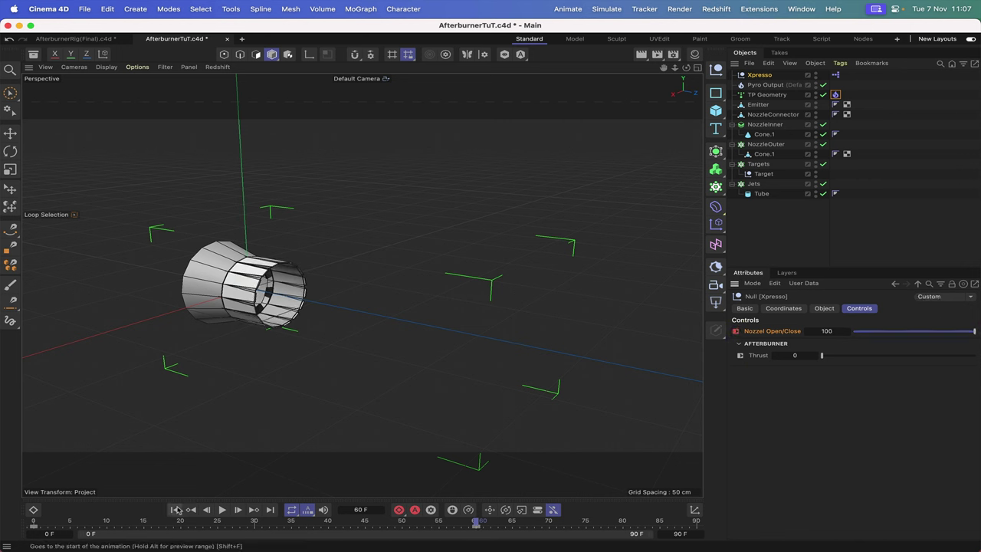
click(175, 509)
click(221, 510)
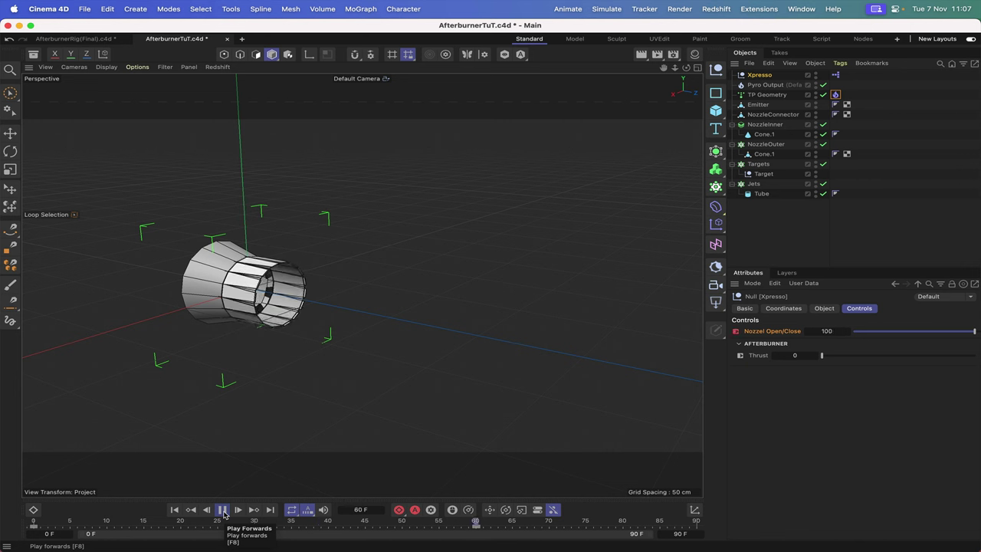
click(223, 510)
click(174, 510)
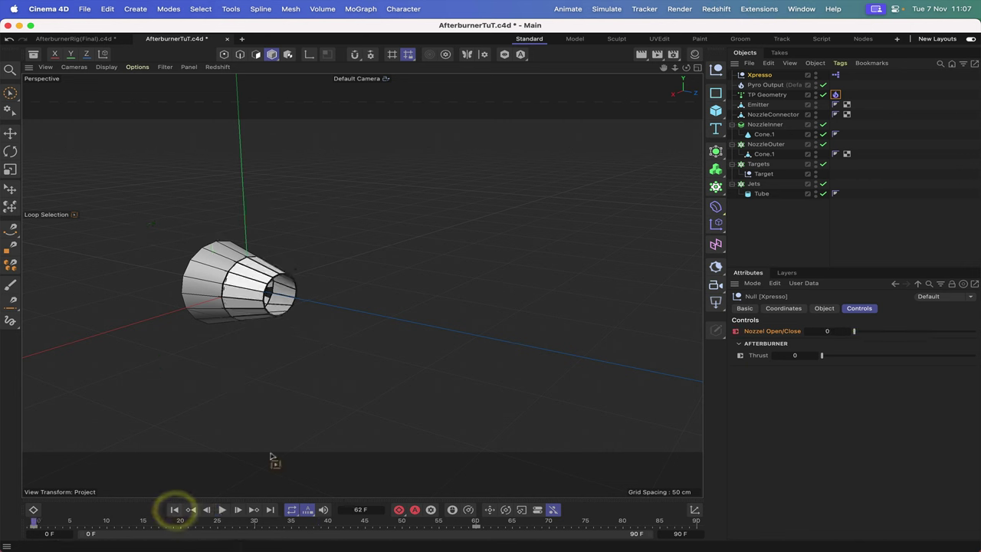
- Key Thrust at 0 on frame 0 and again at 0 on frame 60
click(741, 355)
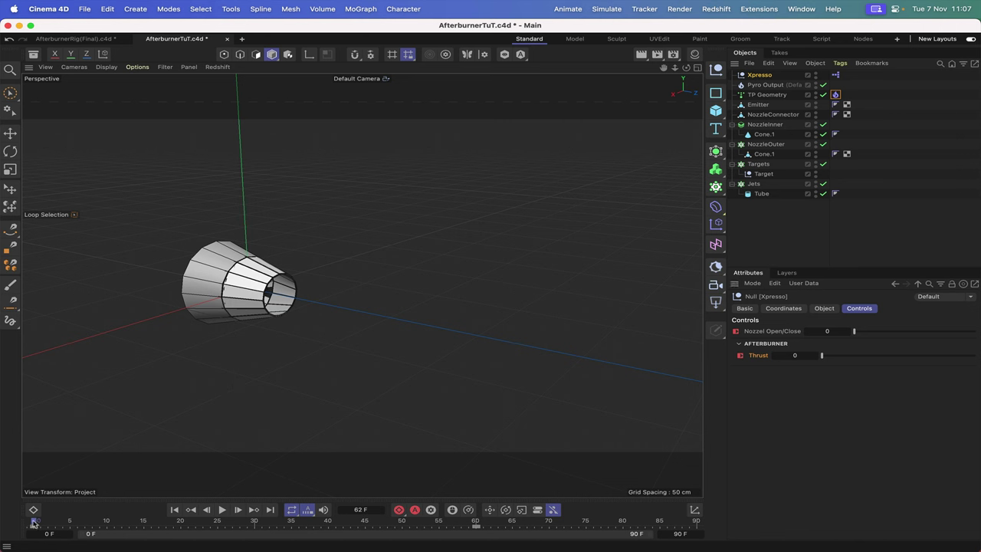
drag(149, 521, 473, 542)
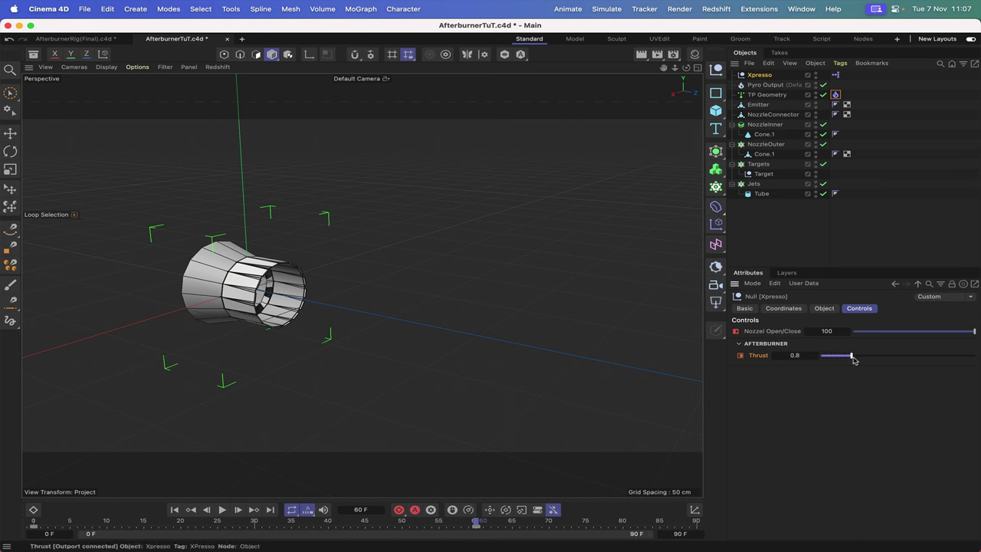
click(858, 358)
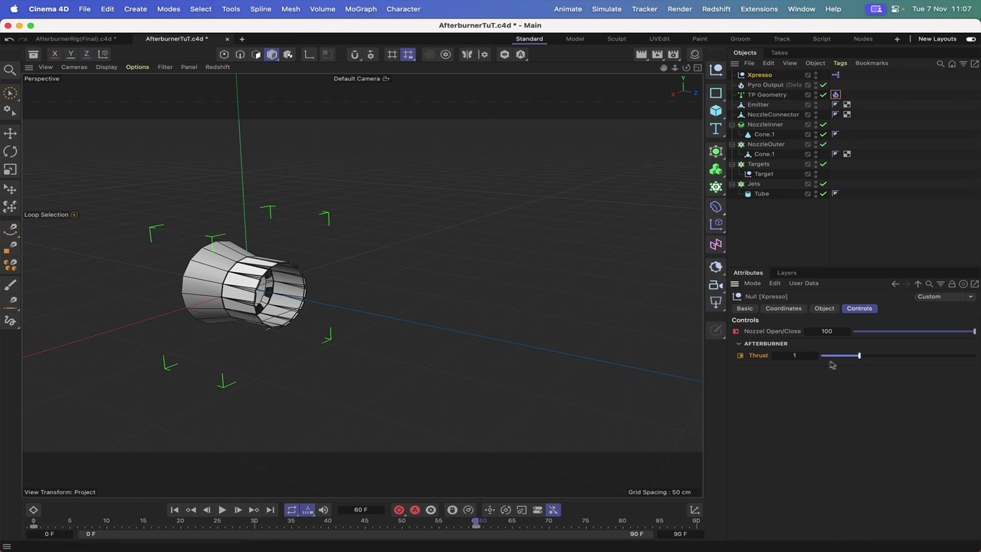
drag(858, 355, 816, 361)
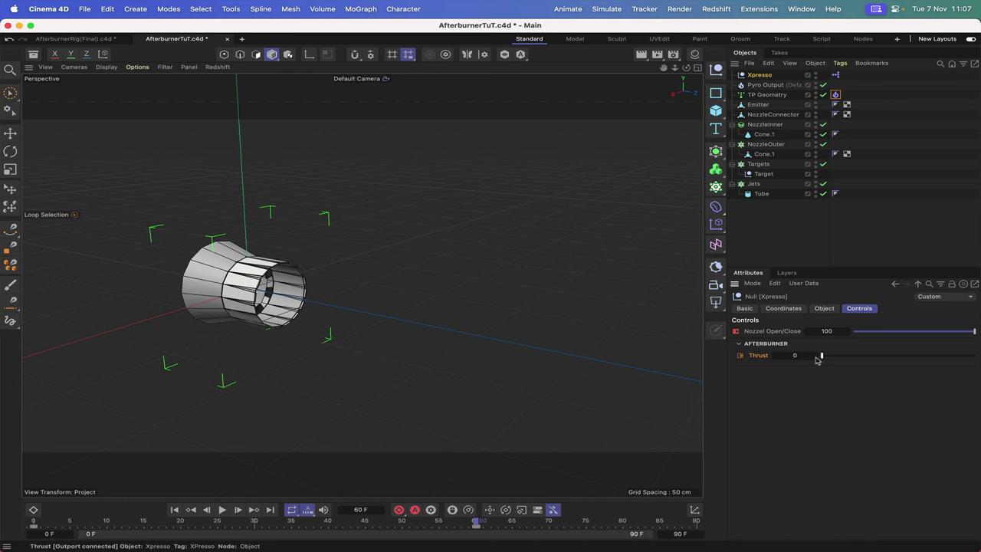
click(740, 356)
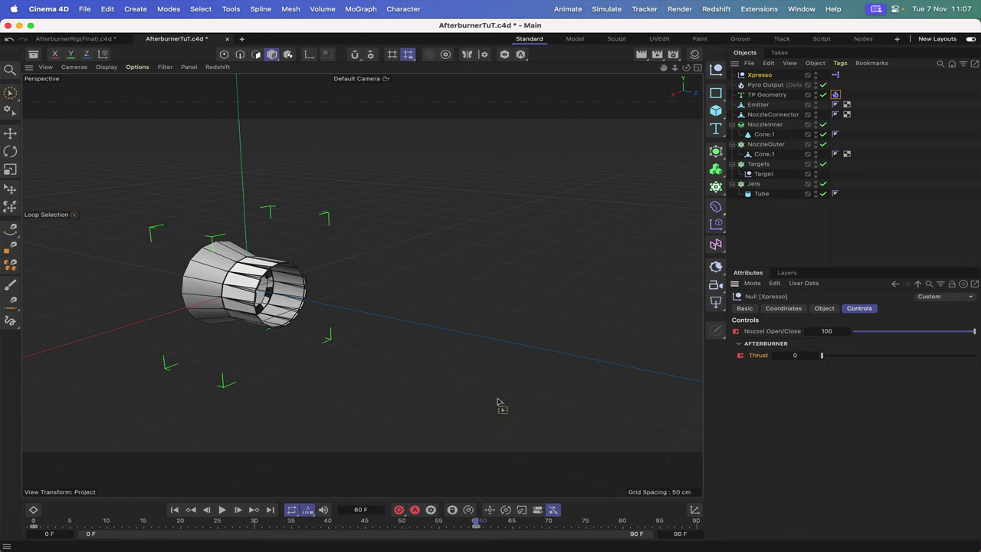
- Set the animation's end frame to 1000
click(682, 534)
text(1000)
key(Return)
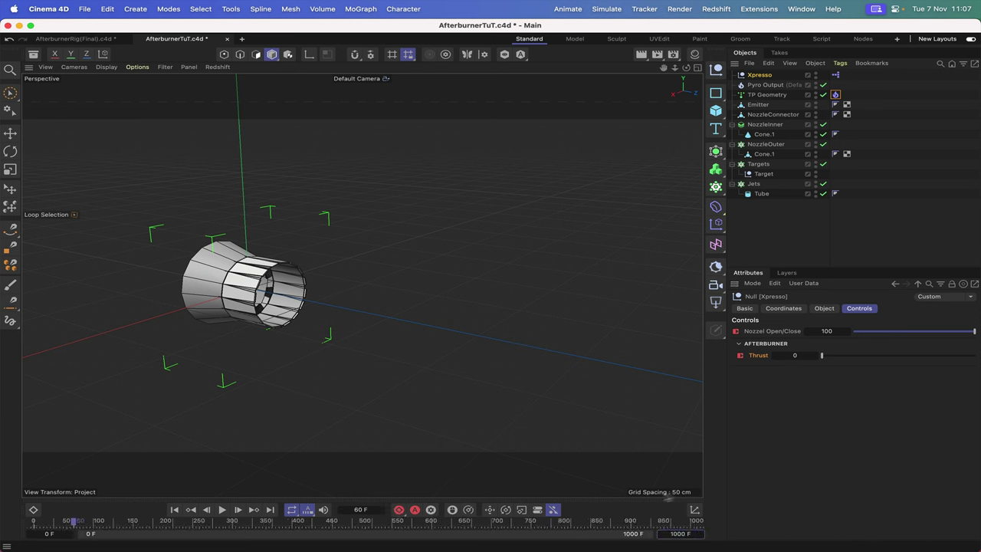
- Key Thrust at 1 on frame 80 and at 2 on frame 95
click(74, 525)
click(88, 525)
drag(822, 359, 838, 358)
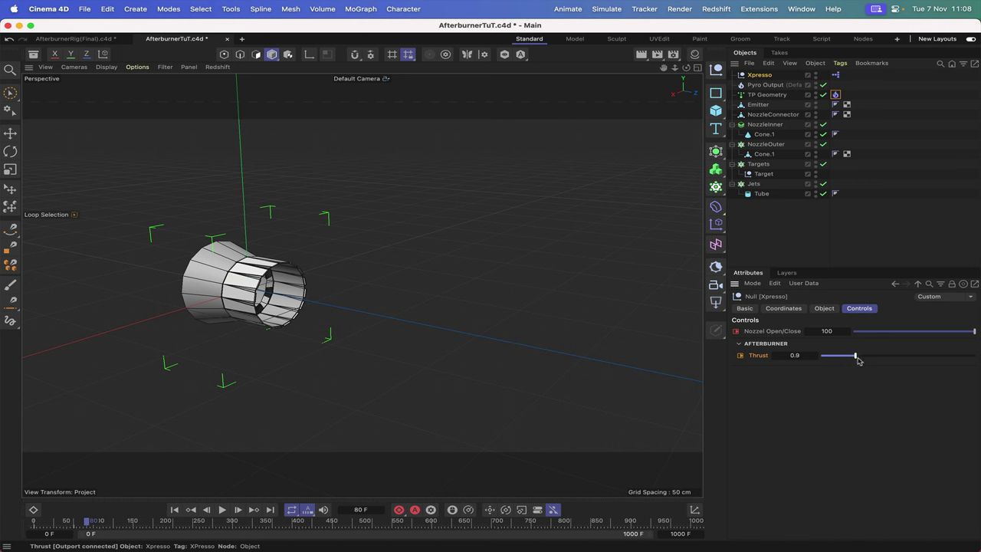
click(860, 358)
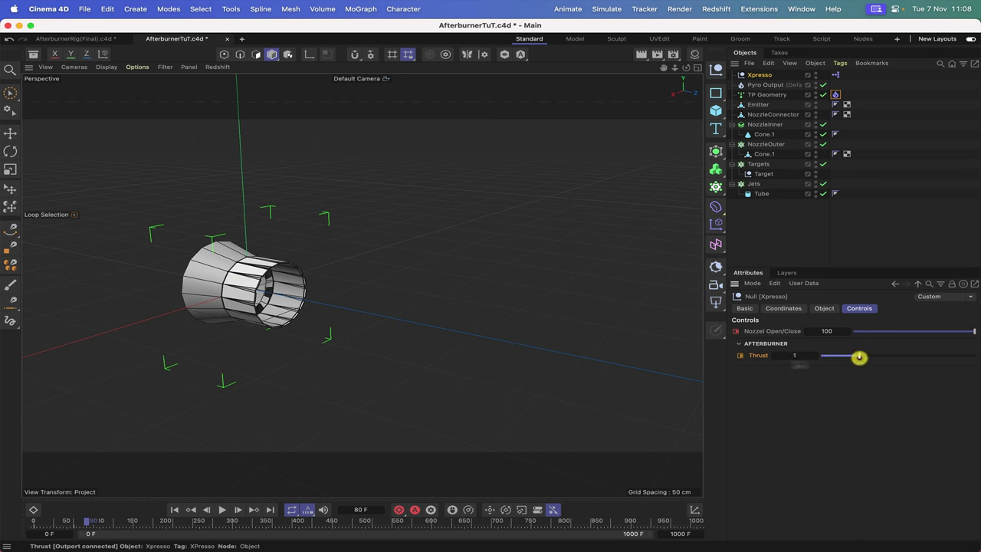
click(740, 357)
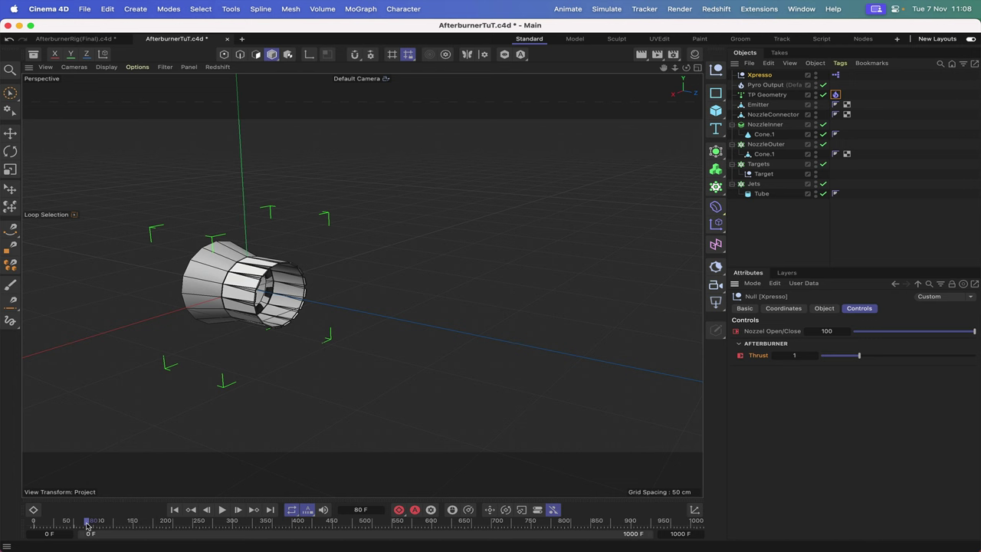
drag(89, 524, 98, 526)
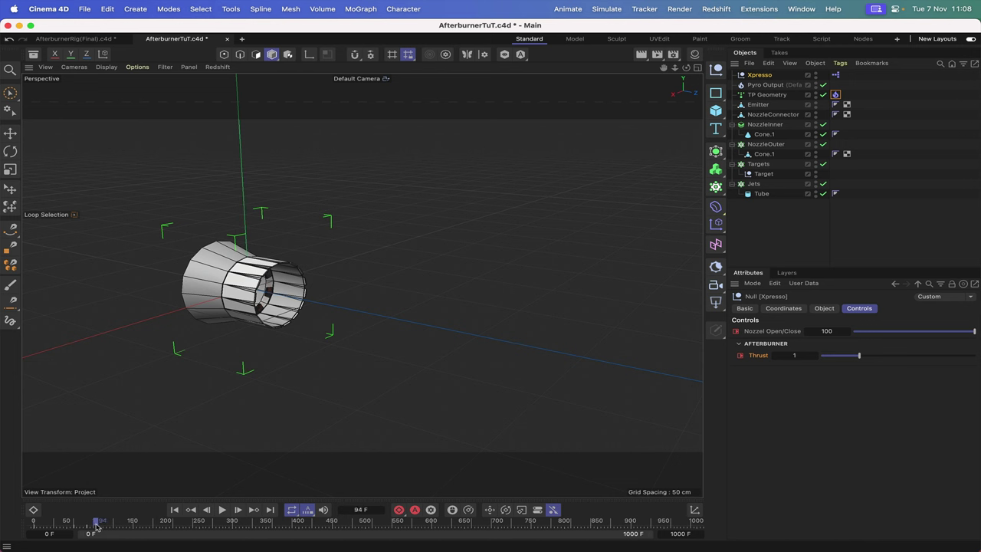
click(98, 526)
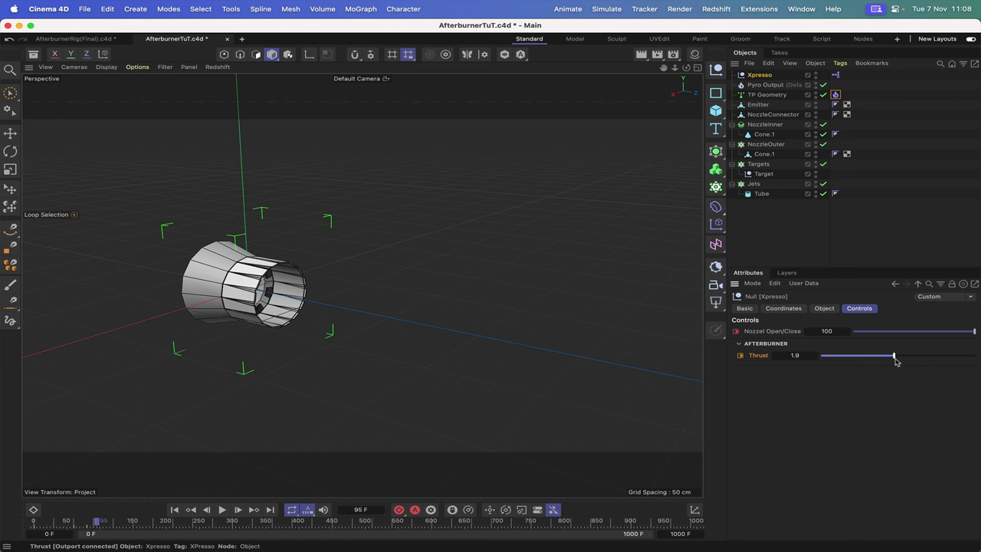
click(740, 355)
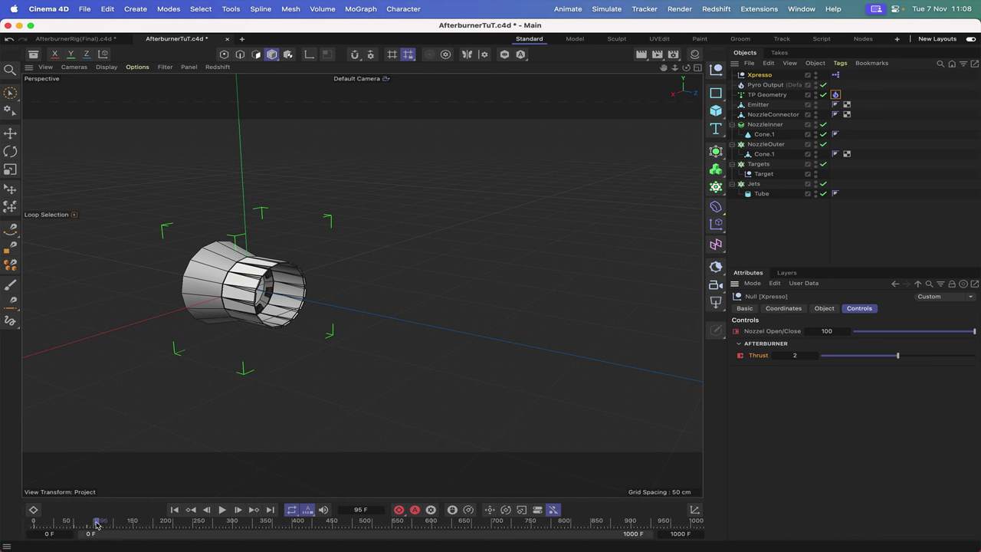
- Key Thrust at 2.9 on frame 105 and at 4 on frame 115
drag(99, 525, 103, 525)
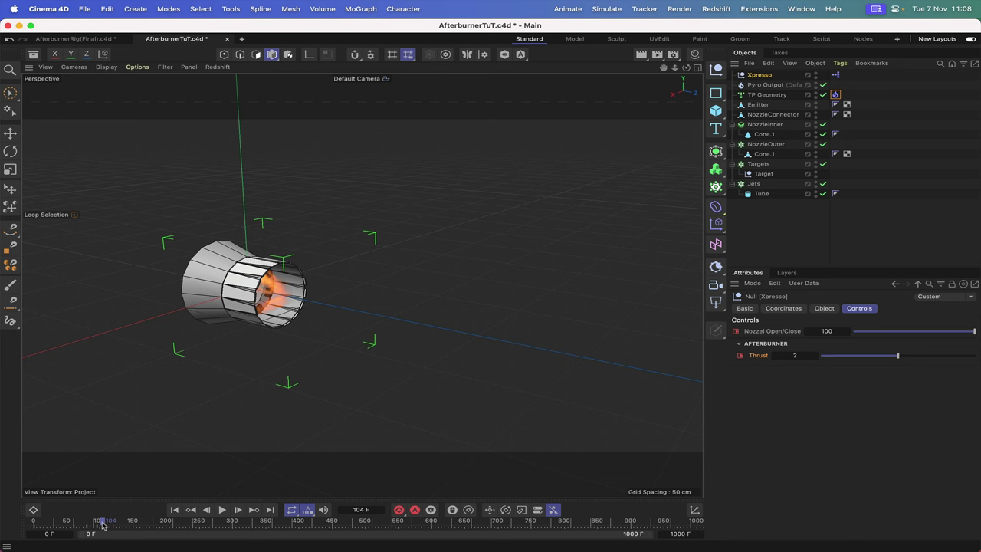
drag(104, 524, 105, 525)
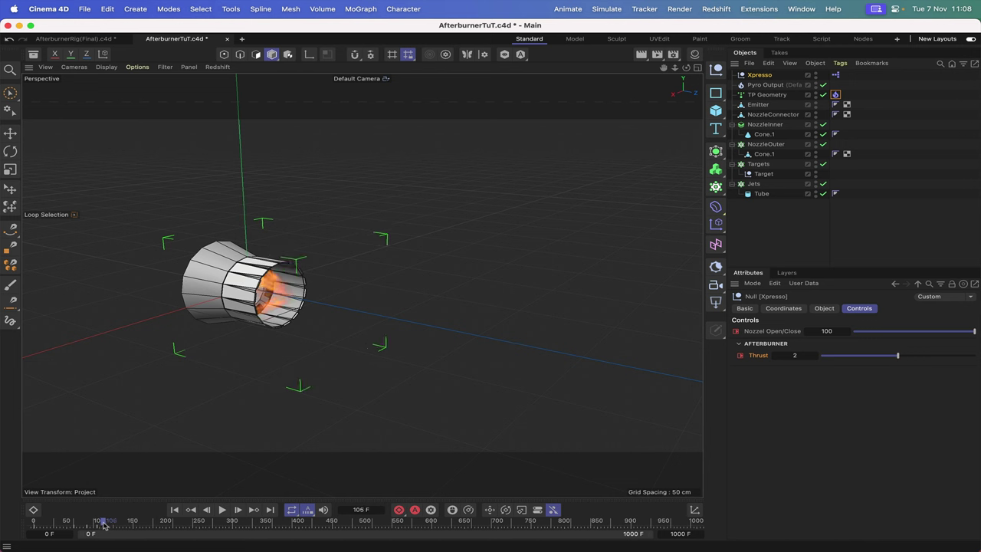
click(101, 523)
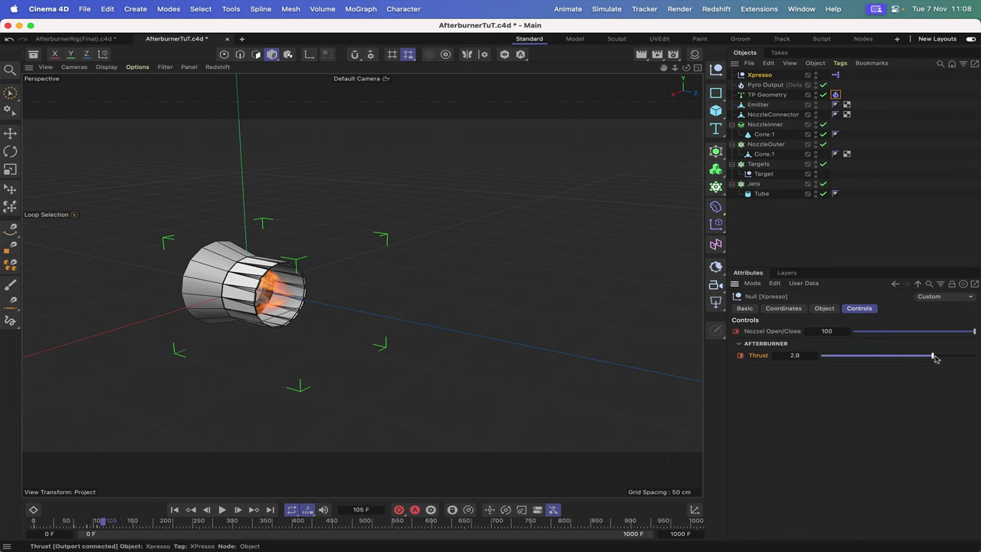
drag(936, 357, 932, 357)
click(740, 355)
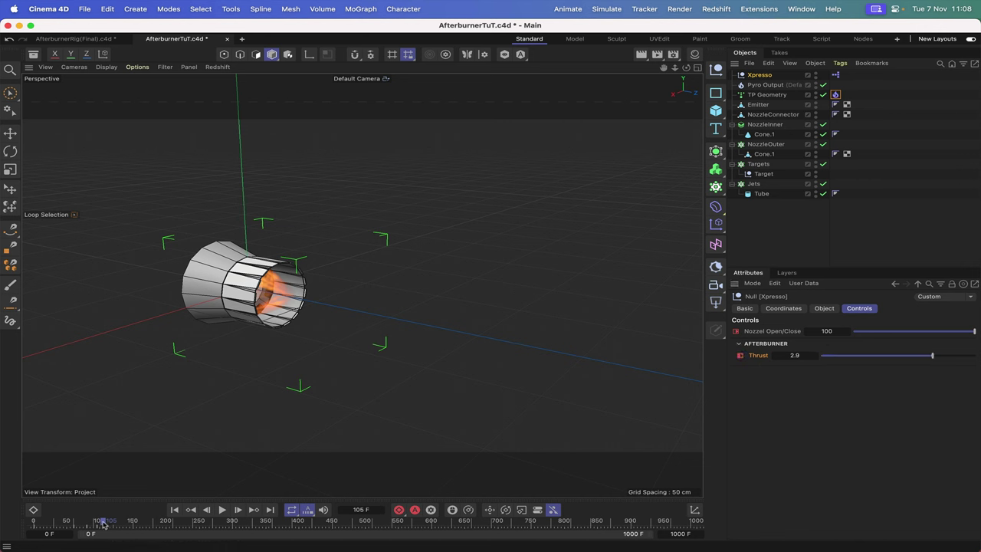
drag(103, 524, 110, 526)
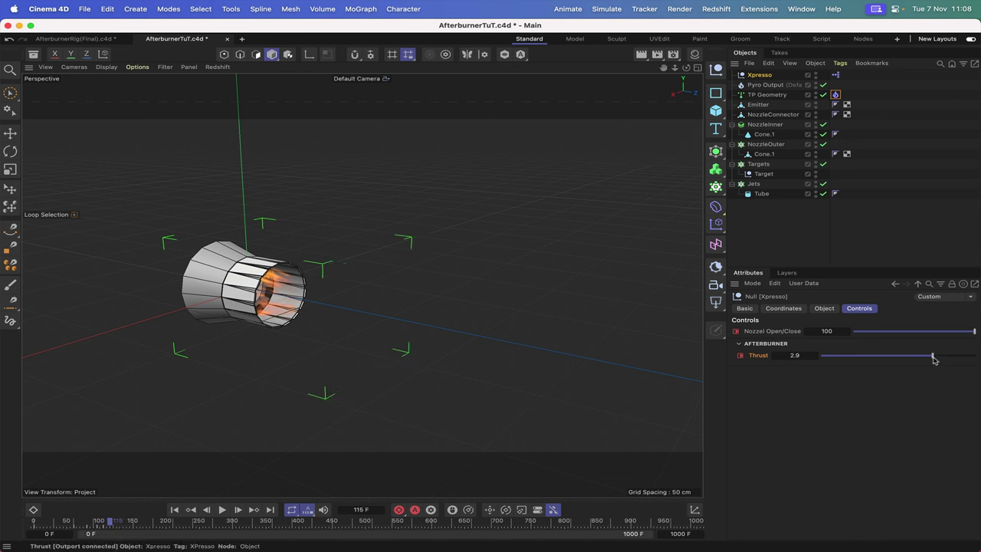
drag(934, 359, 975, 355)
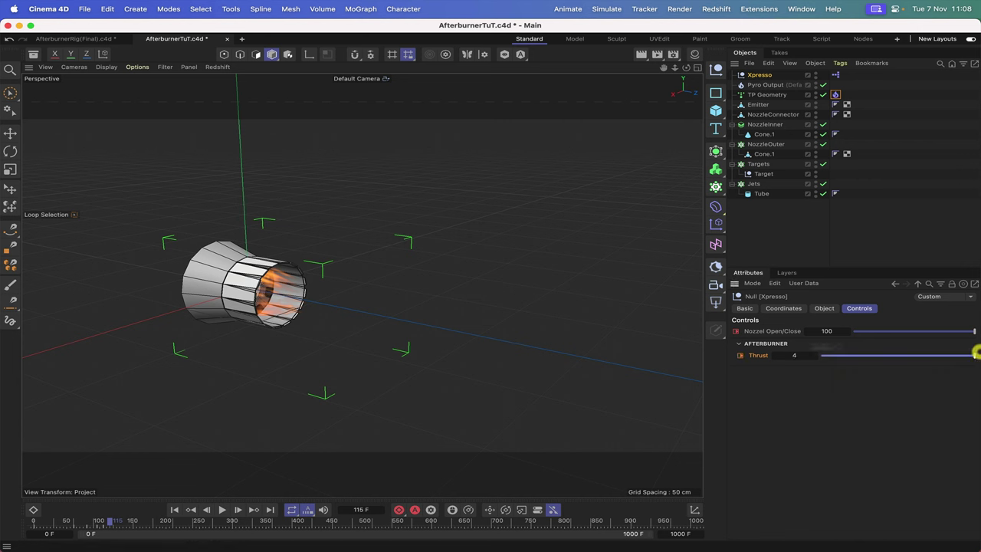
click(739, 356)
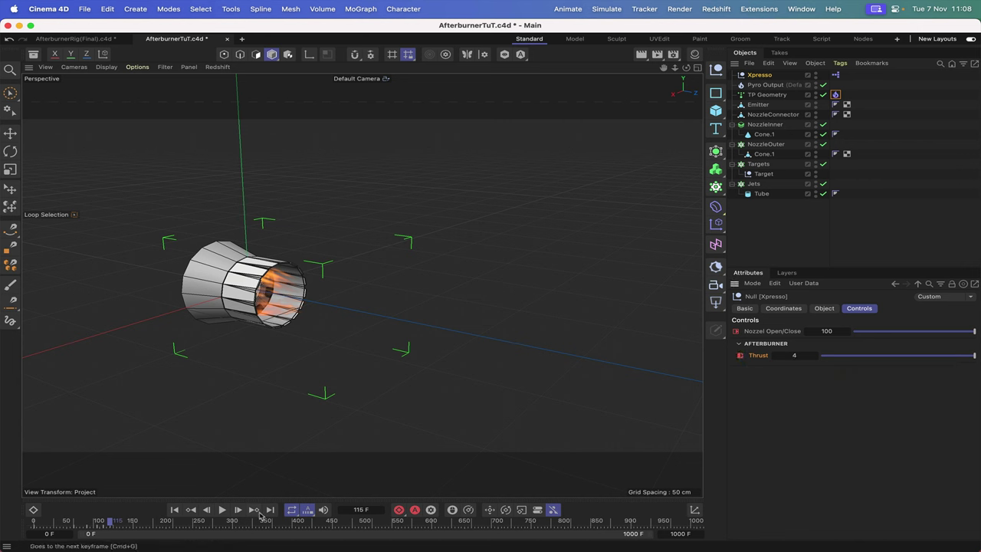
- Go back to the frame 105 key and change Thrust to 3
click(192, 510)
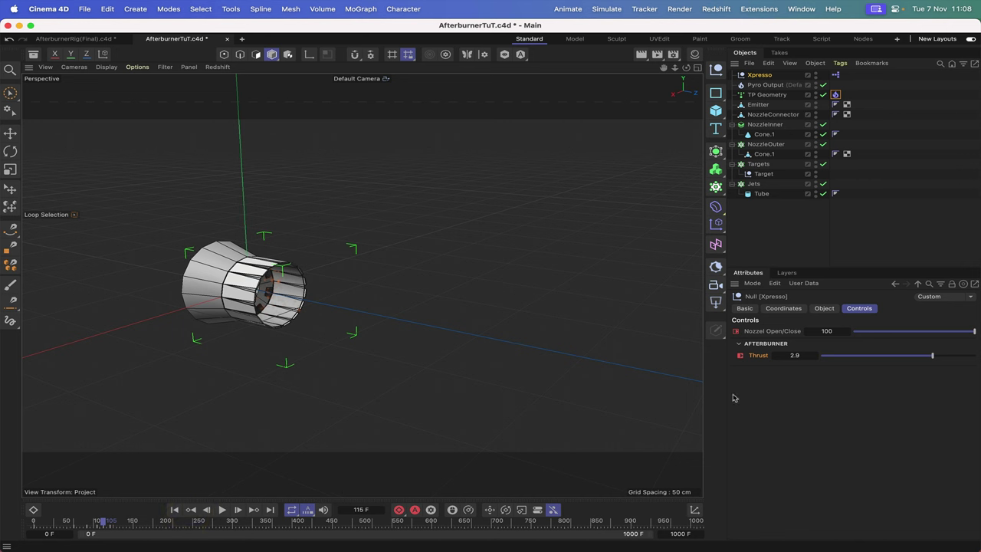
double_click(794, 357)
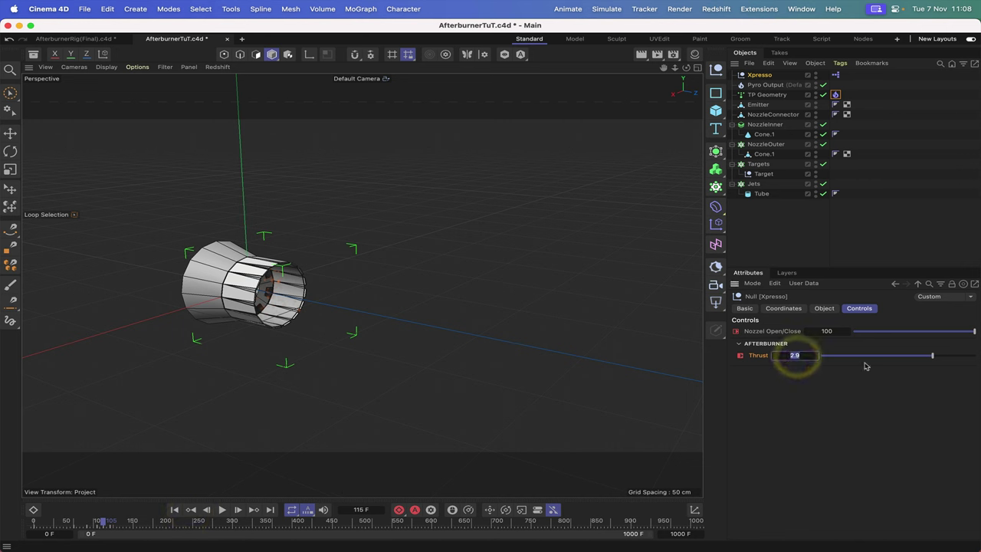
text(3)
key(Return)
- Key Thrust at 3 on frame 105, then step back through the keys at 95, 80 and 60
click(740, 356)
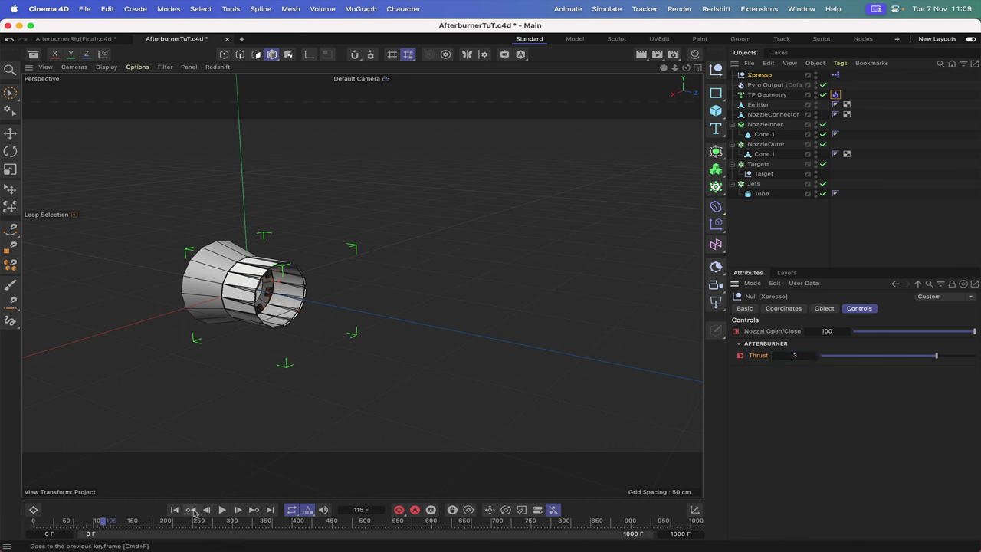
click(193, 511)
click(193, 511)
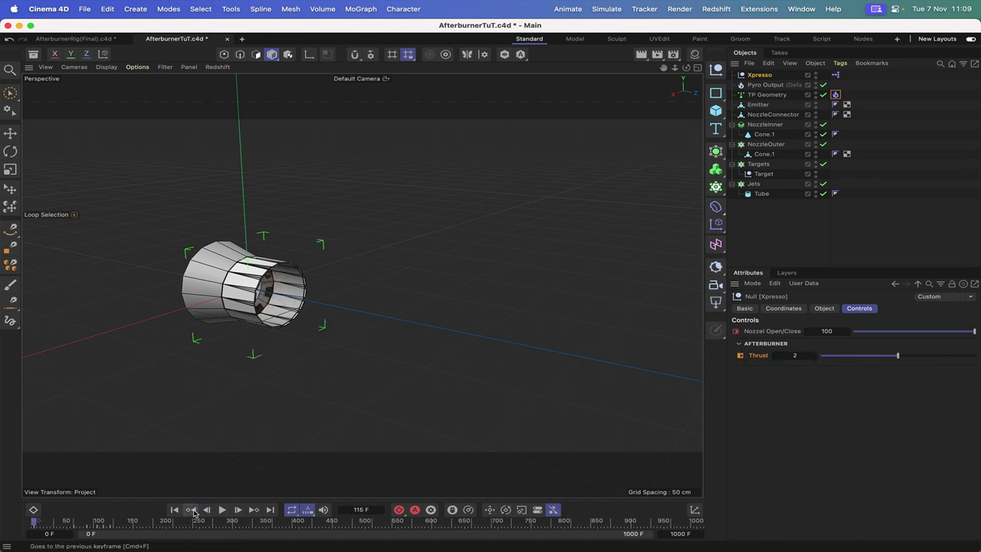
click(193, 511)
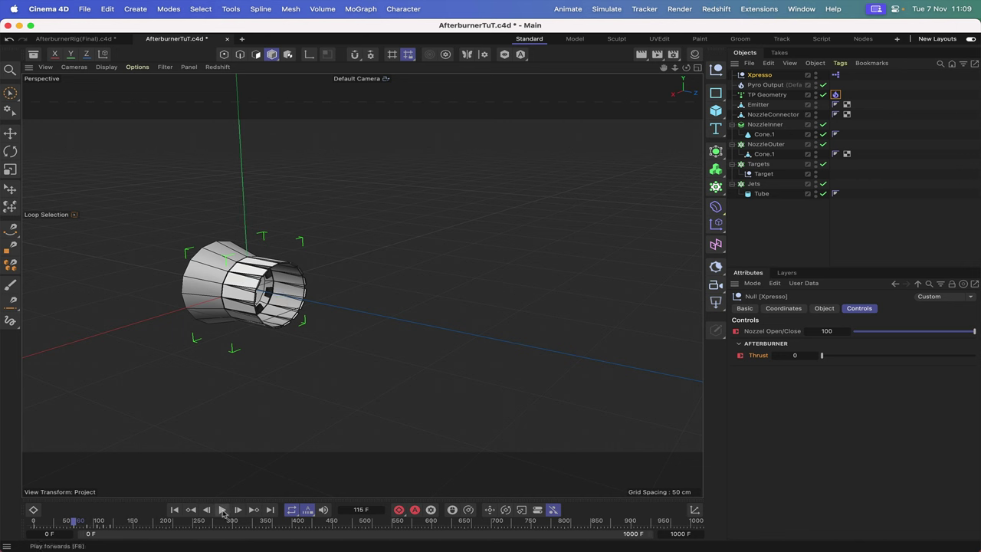
- Play the animation from the start to watch the flame grow to frame 135
click(174, 510)
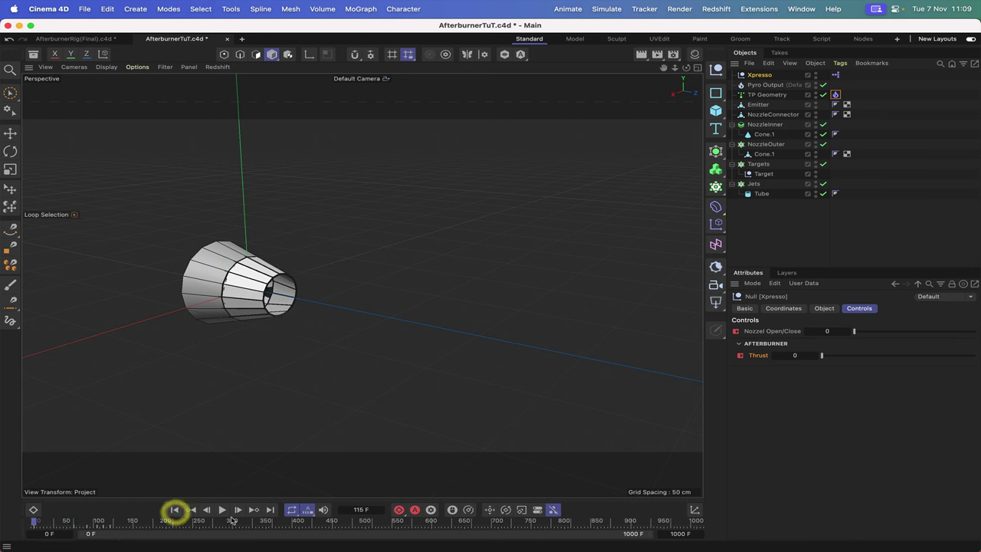
click(221, 509)
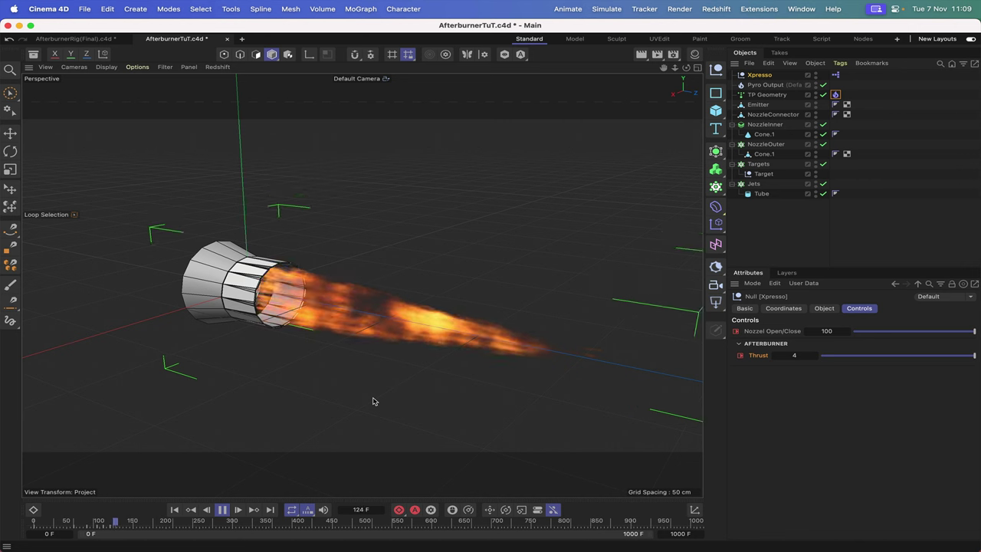
click(223, 510)
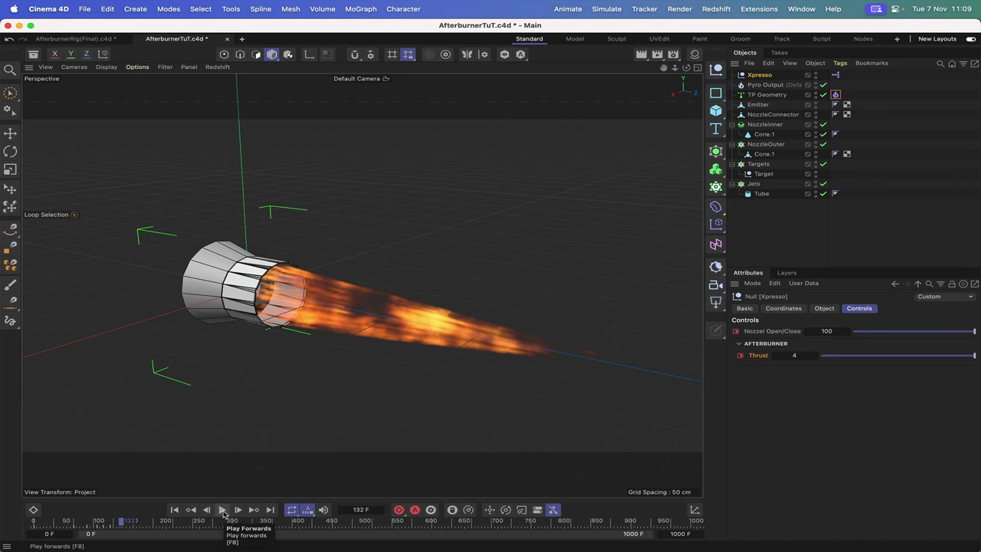
click(175, 510)
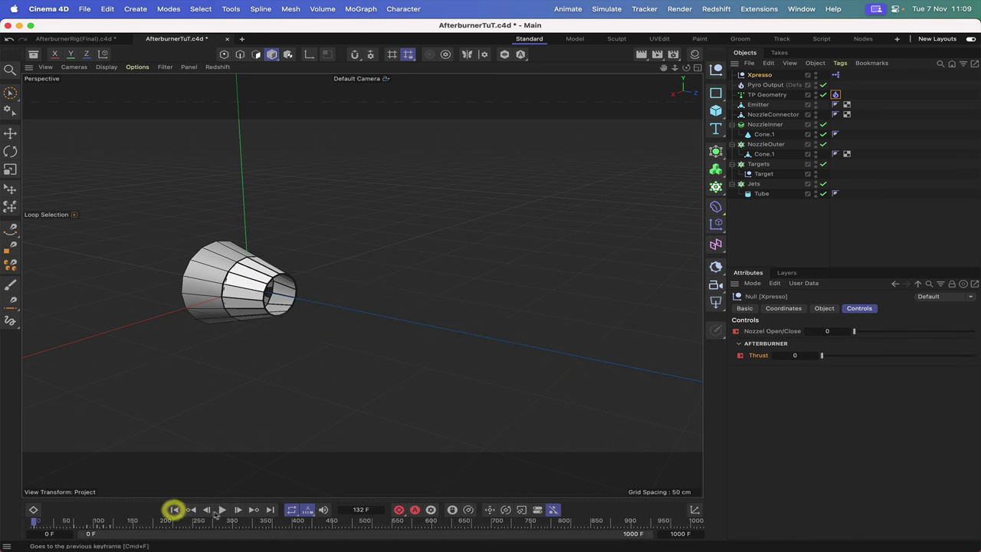
click(222, 509)
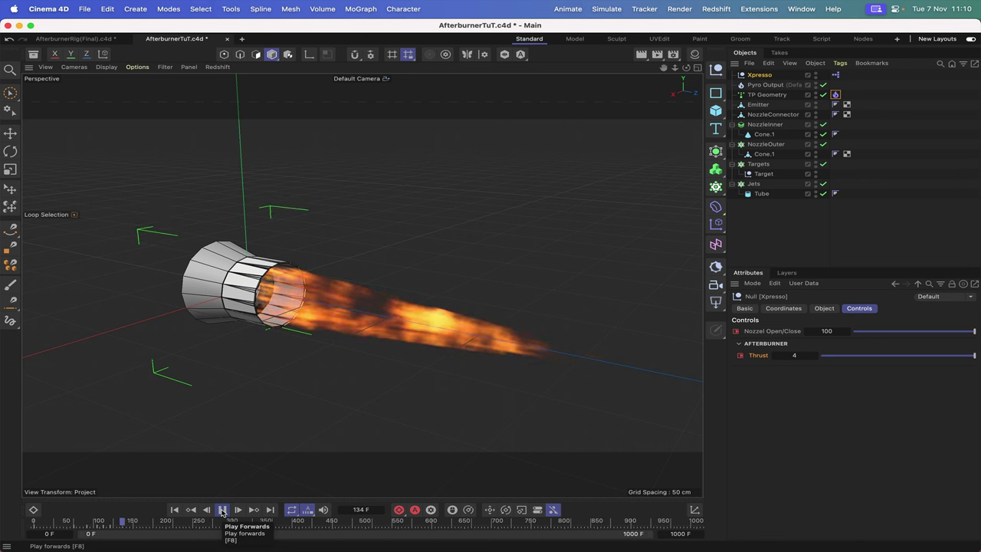
click(223, 510)
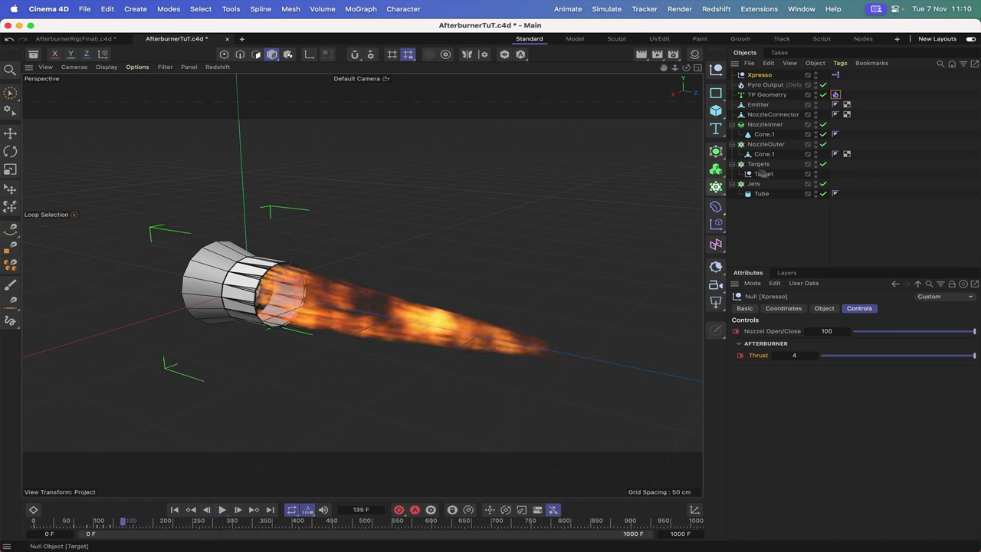
- Rewind to the start and frame the Jets cloner close-up inside the nozzle tube
click(174, 510)
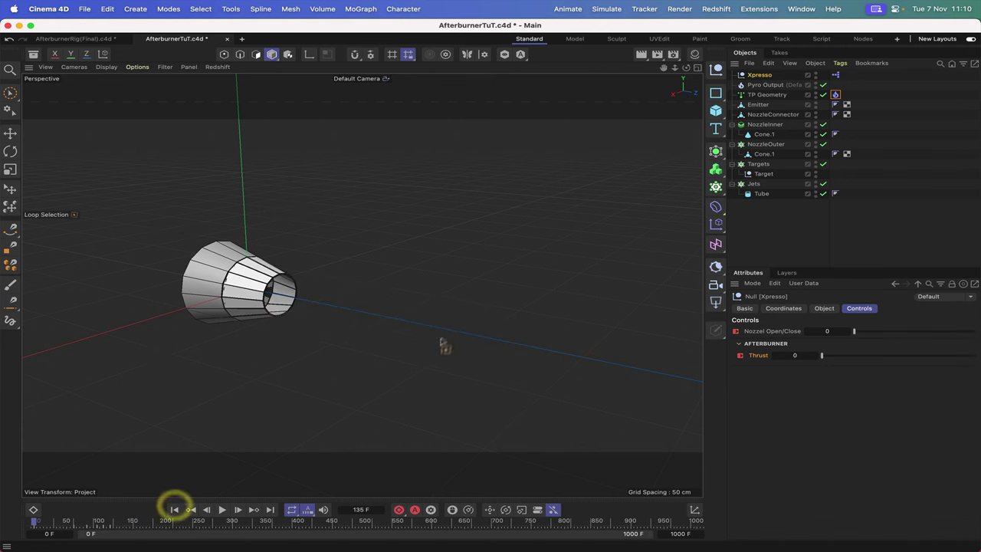
click(754, 185)
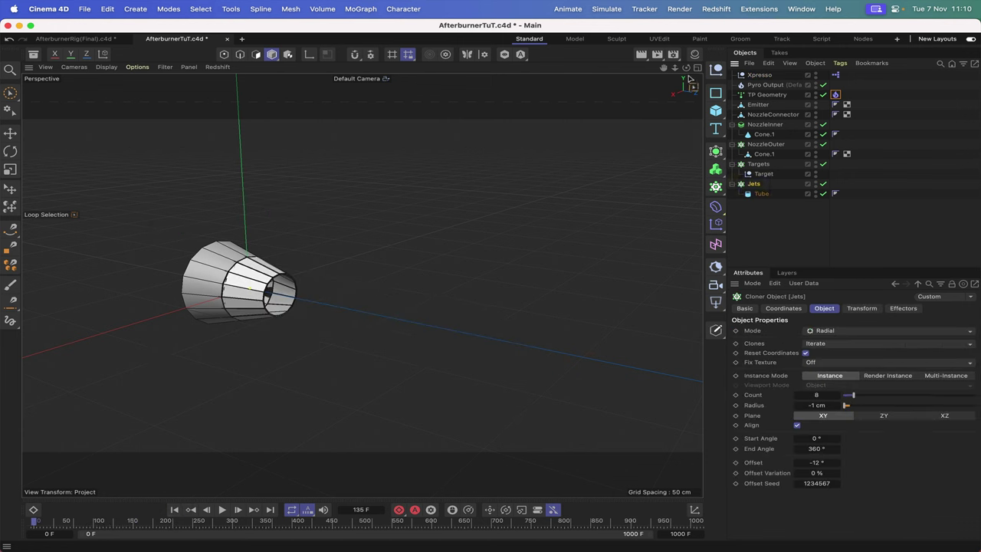
drag(688, 69, 651, 75)
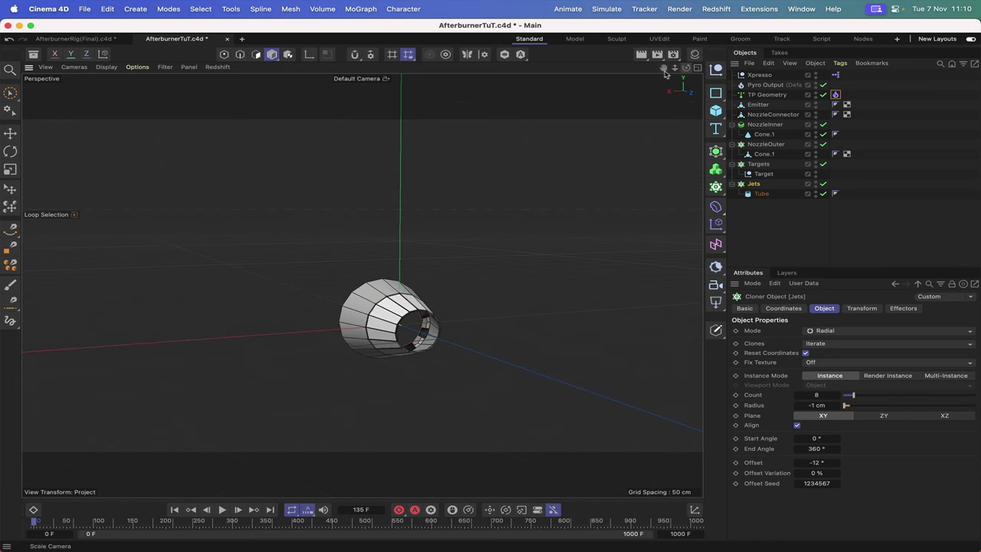
key(o)
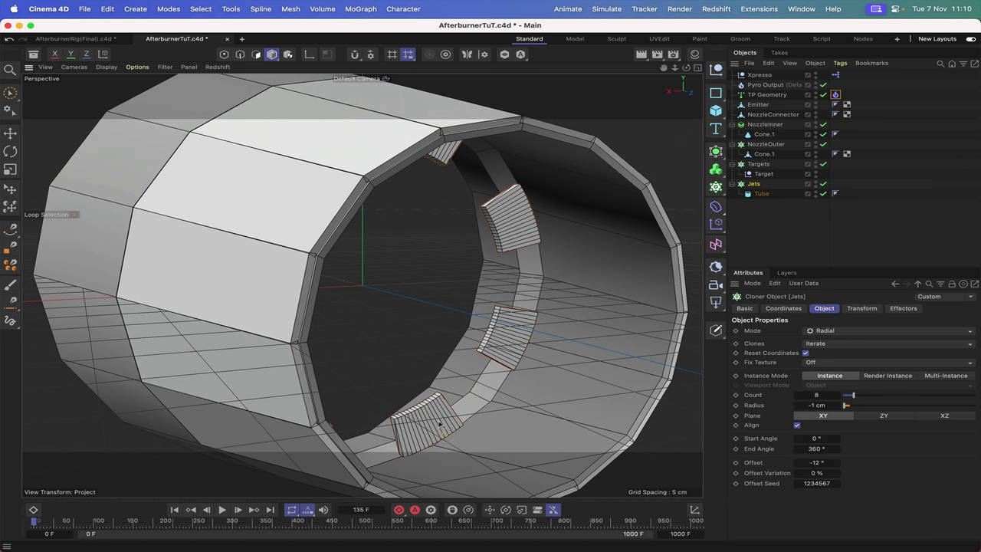
alt+drag(440, 423, 424, 423)
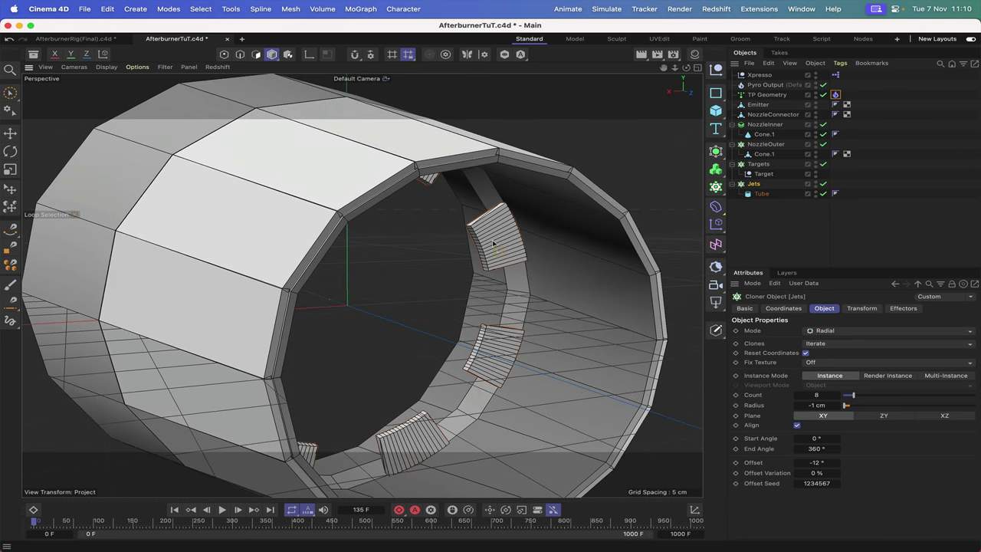
alt+drag(501, 240, 564, 185)
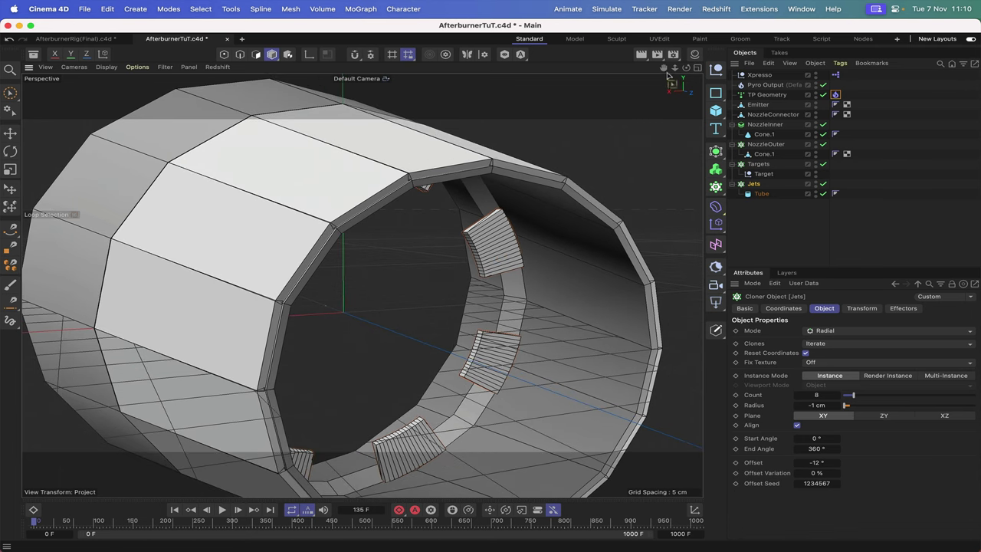
drag(663, 67, 663, 68)
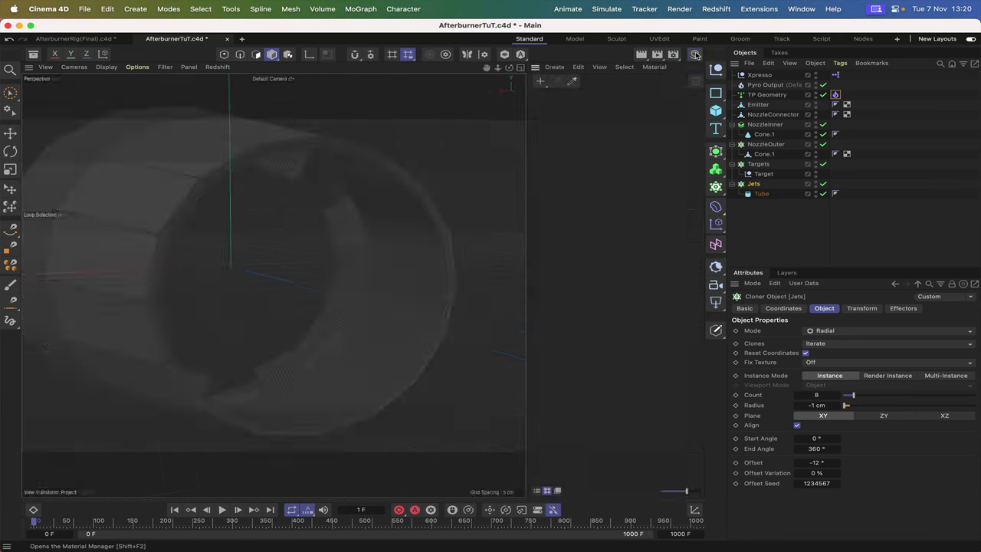
- Create a new default material in the Material Manager
click(694, 54)
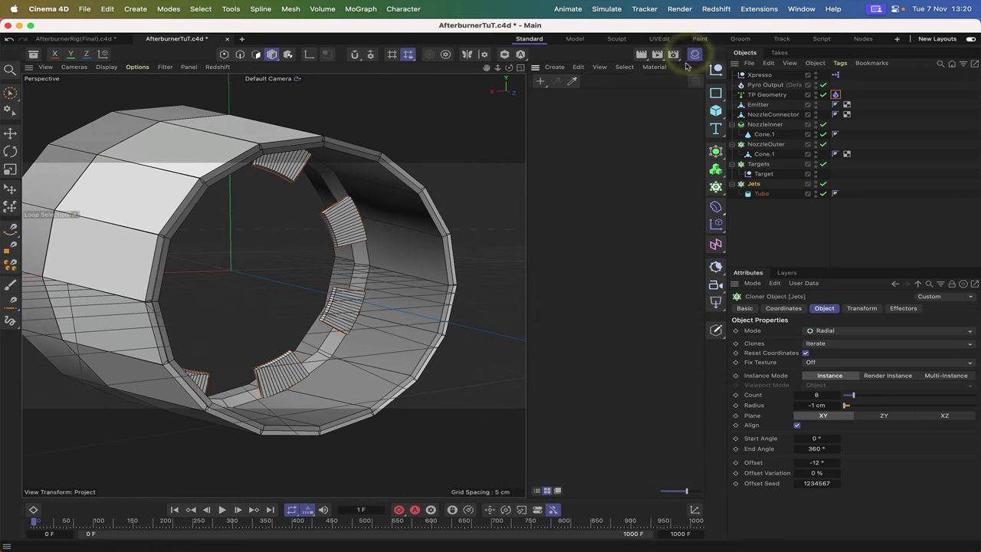
click(541, 81)
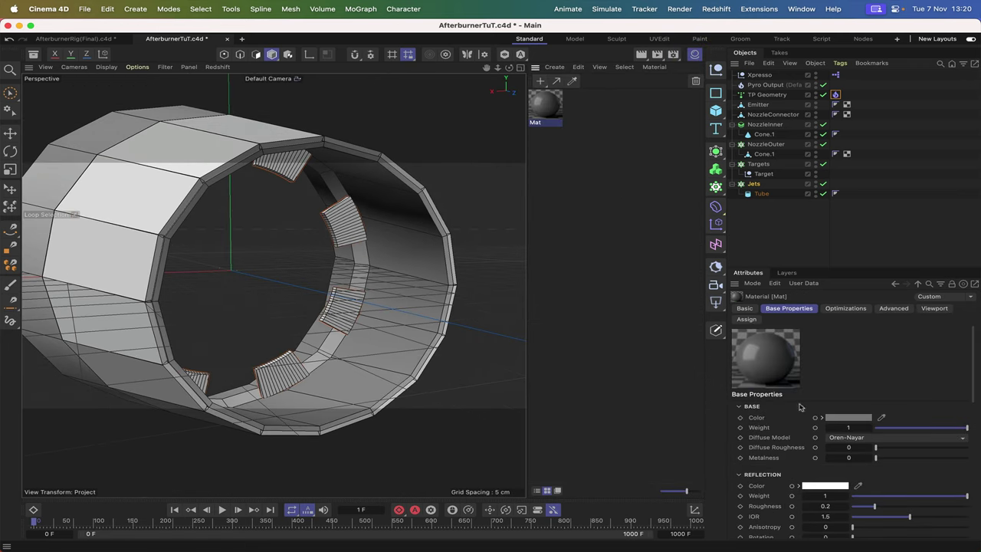
scroll(891, 398, down, 2)
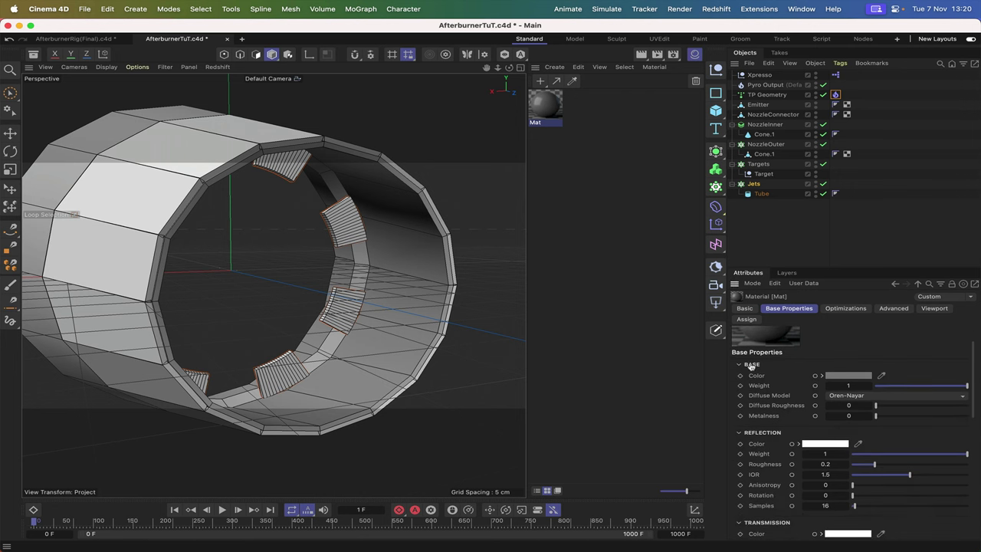
- Give the material base colour RGB 255, 173, 28 and reflection weight 0
click(848, 375)
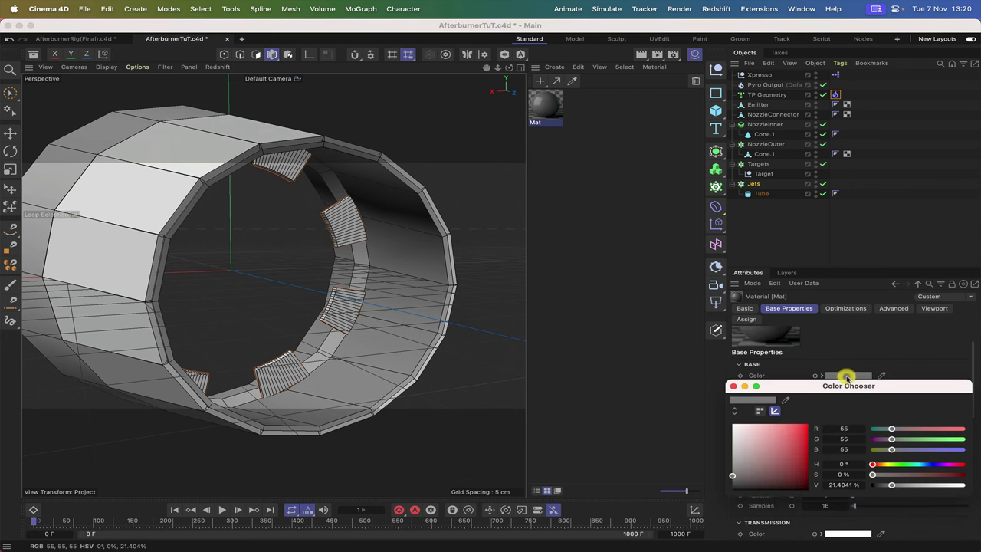
click(845, 429)
key(Return)
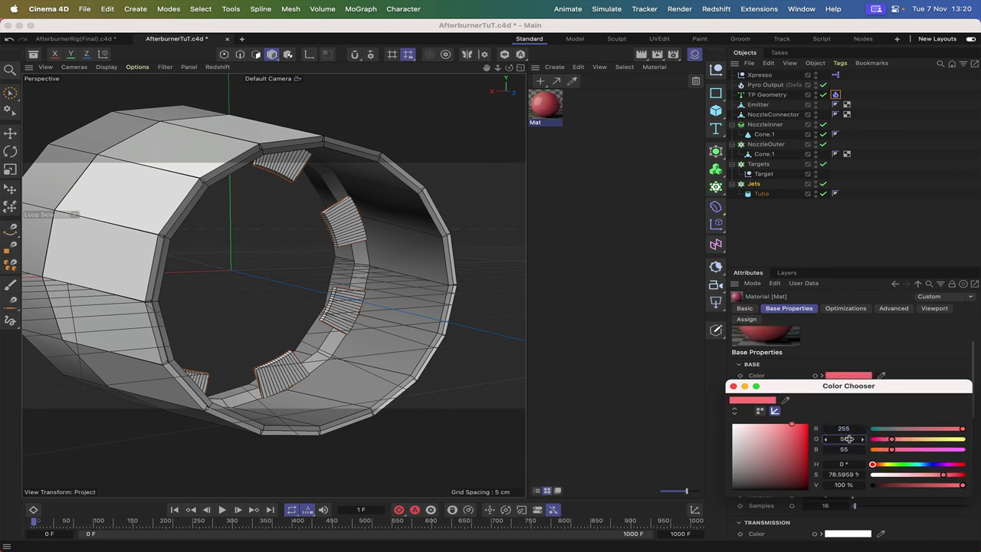
click(847, 438)
text(173)
key(Return)
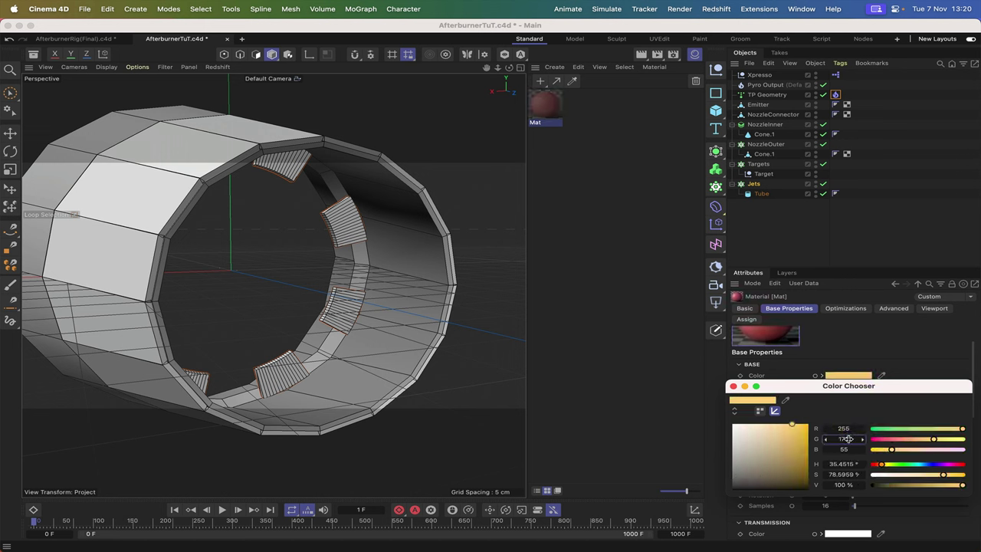
click(851, 450)
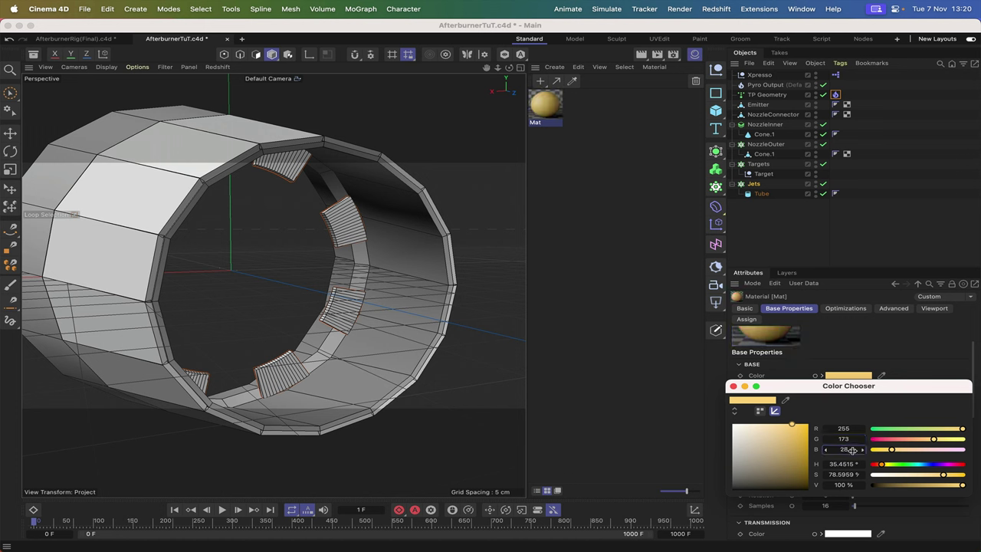
text(28)
key(Return)
click(733, 386)
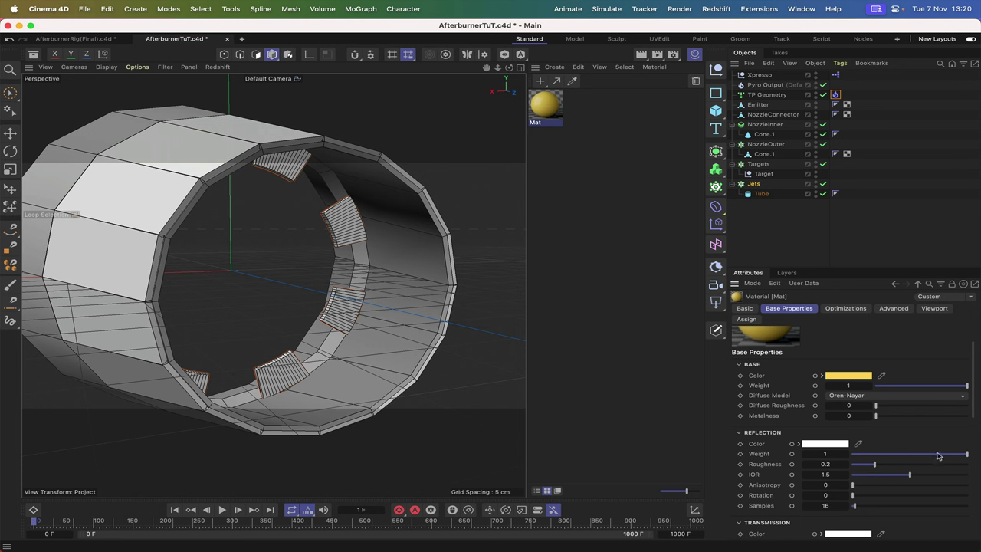
drag(938, 456, 842, 460)
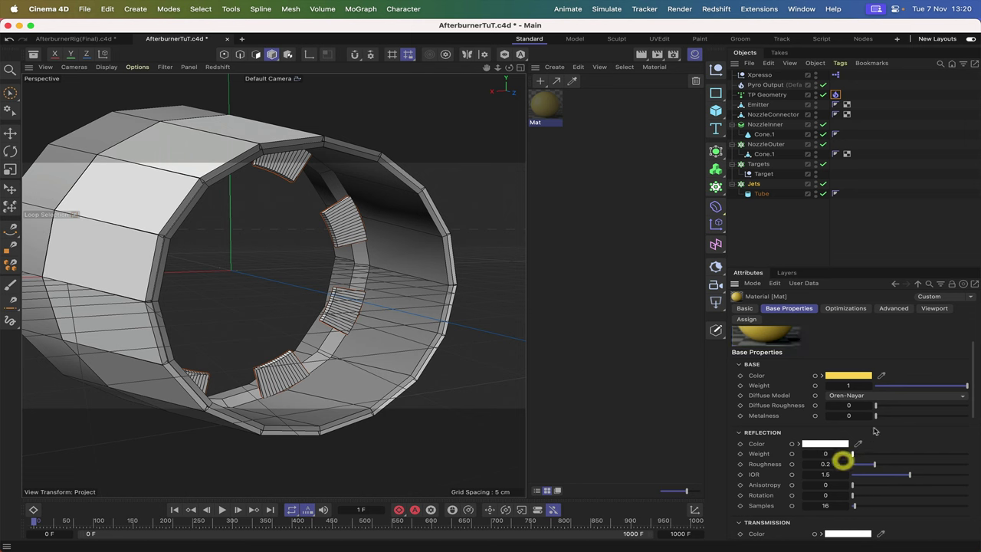
- Set Mat's emission colour to RGB 255, 18, 0 in the Color Chooser
scroll(876, 430, down, 5)
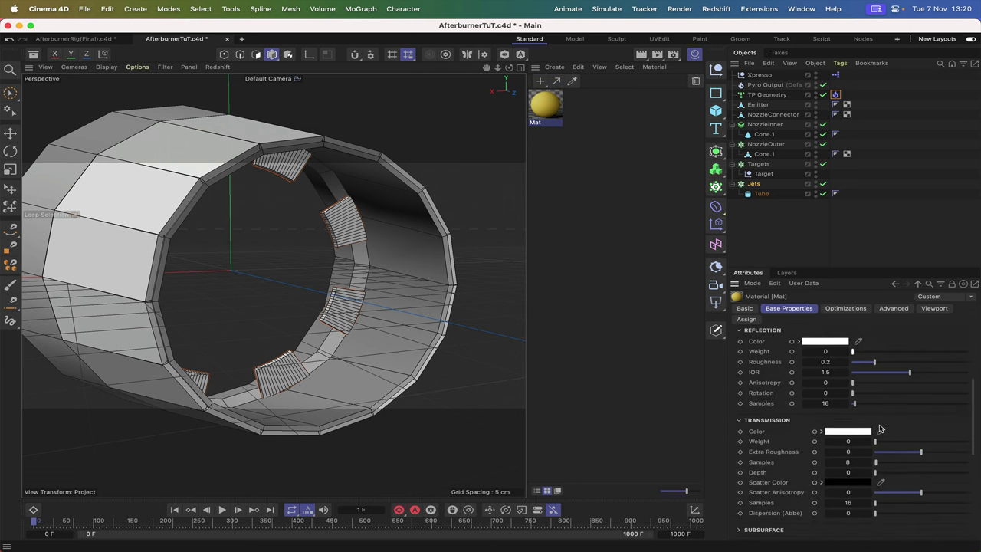
scroll(880, 428, down, 10)
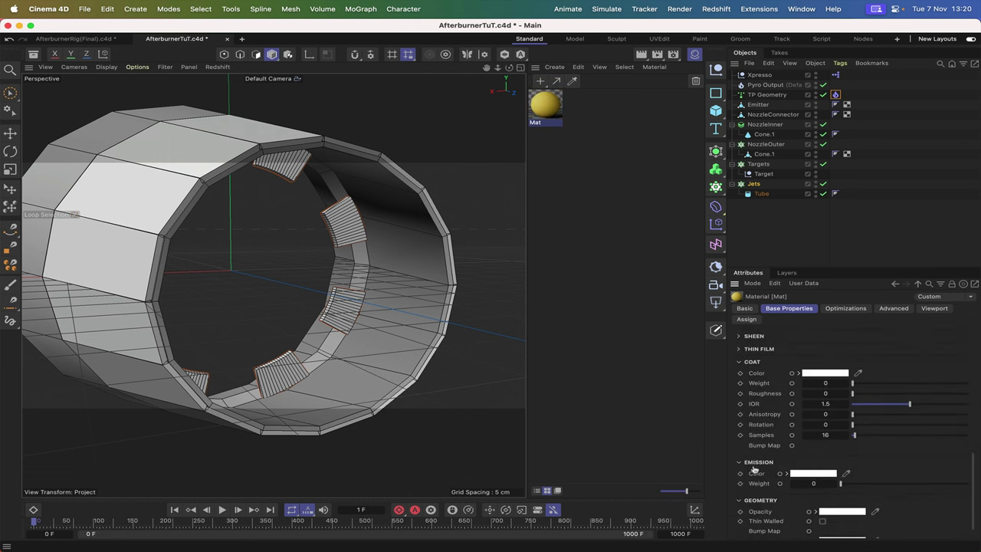
click(807, 474)
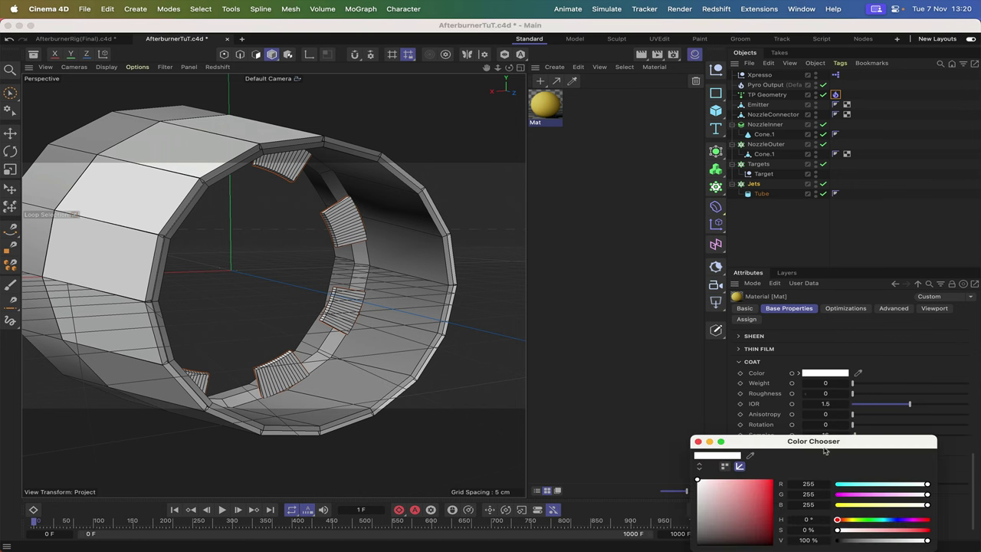
drag(825, 452, 808, 314)
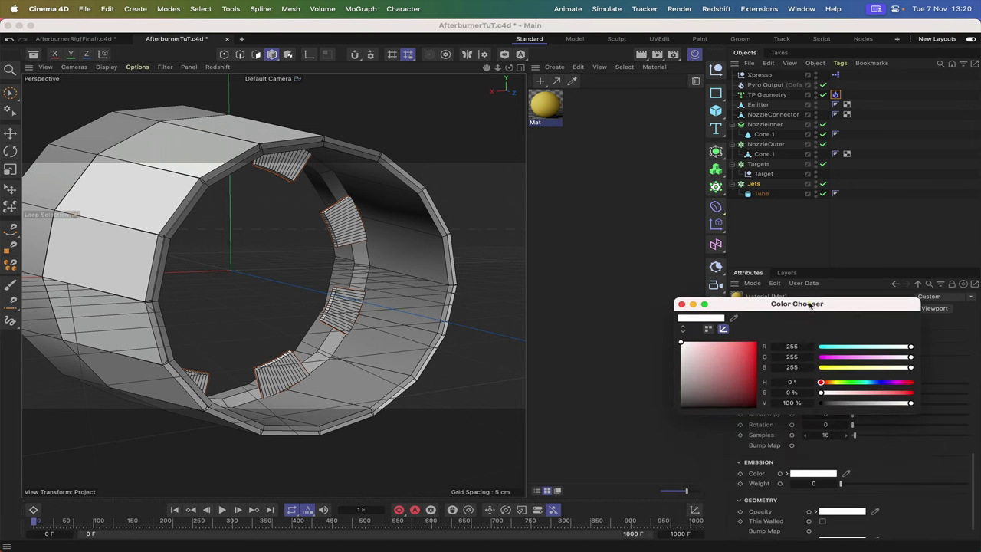
click(792, 357)
text(18)
key(Return)
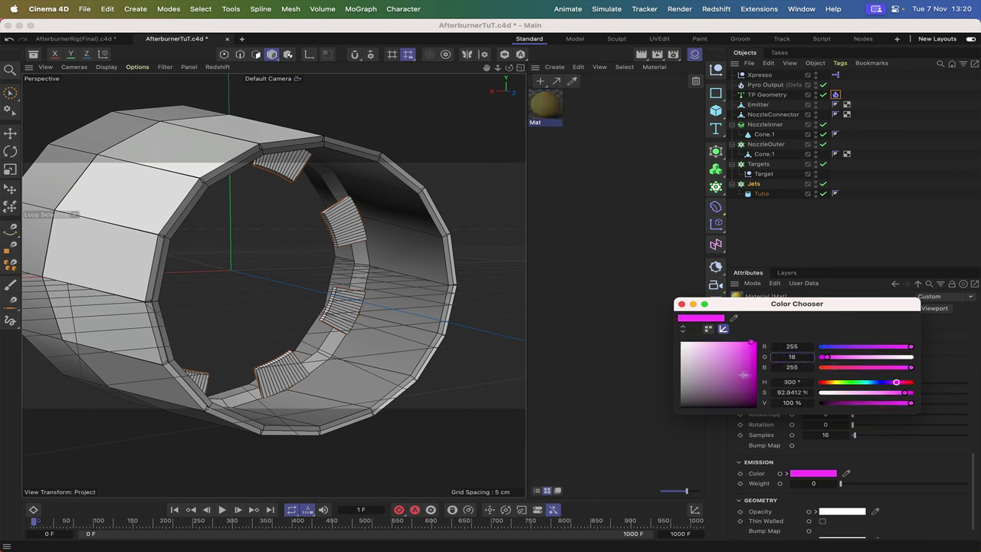
click(792, 367)
text(0)
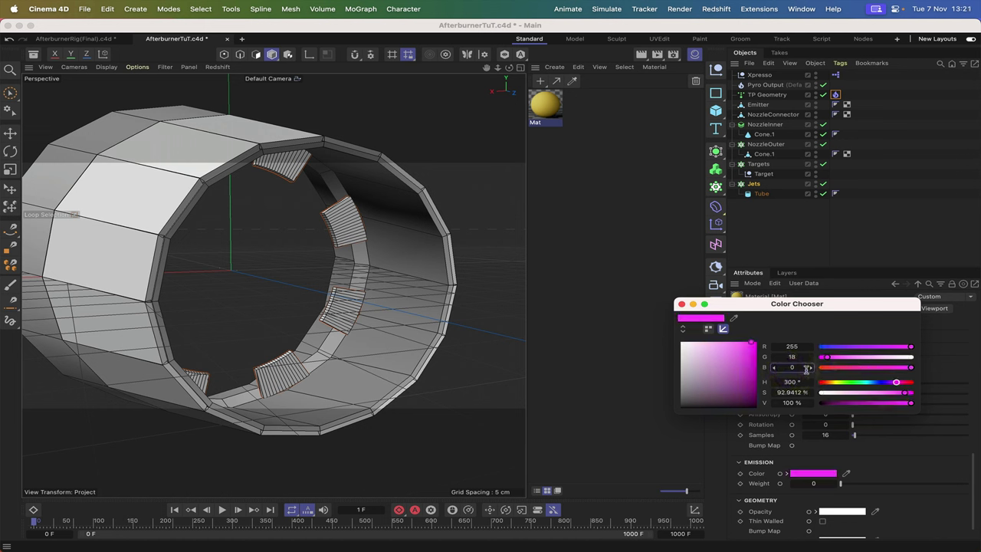
key(Return)
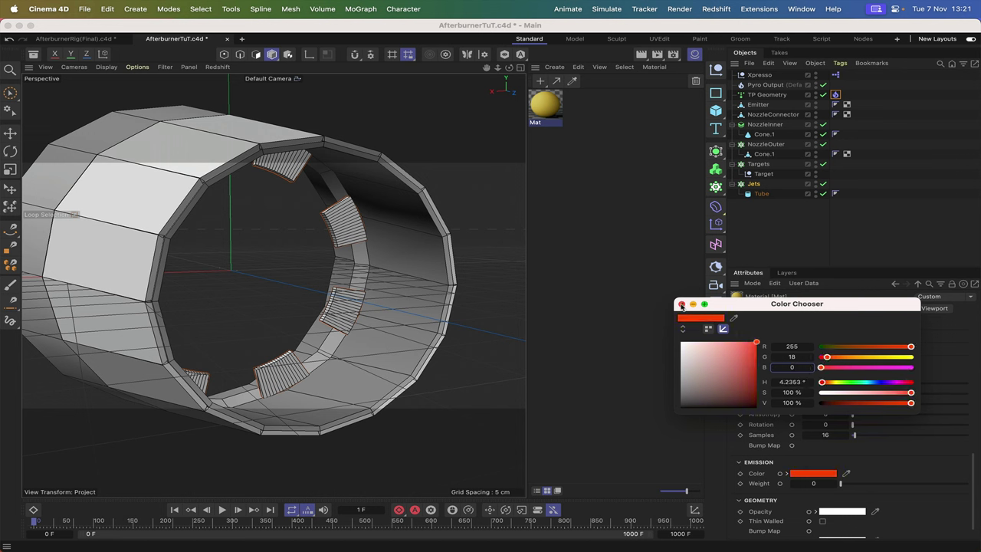
click(681, 305)
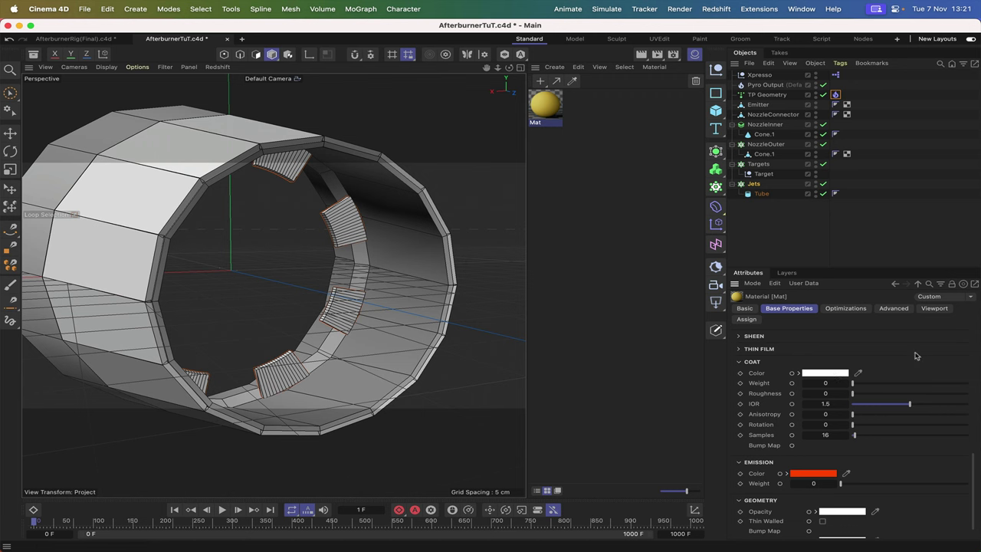
scroll(915, 356, up, 15)
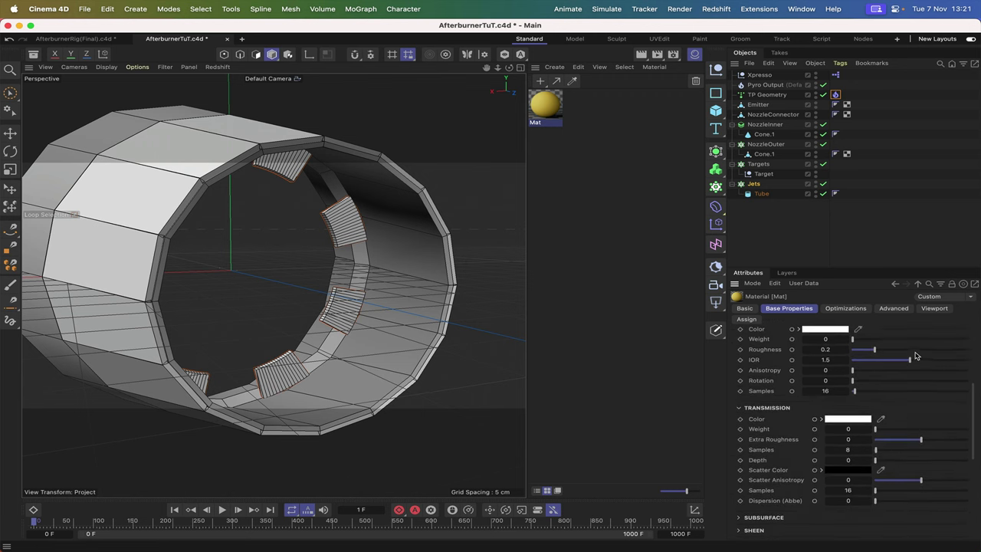
scroll(915, 355, up, 5)
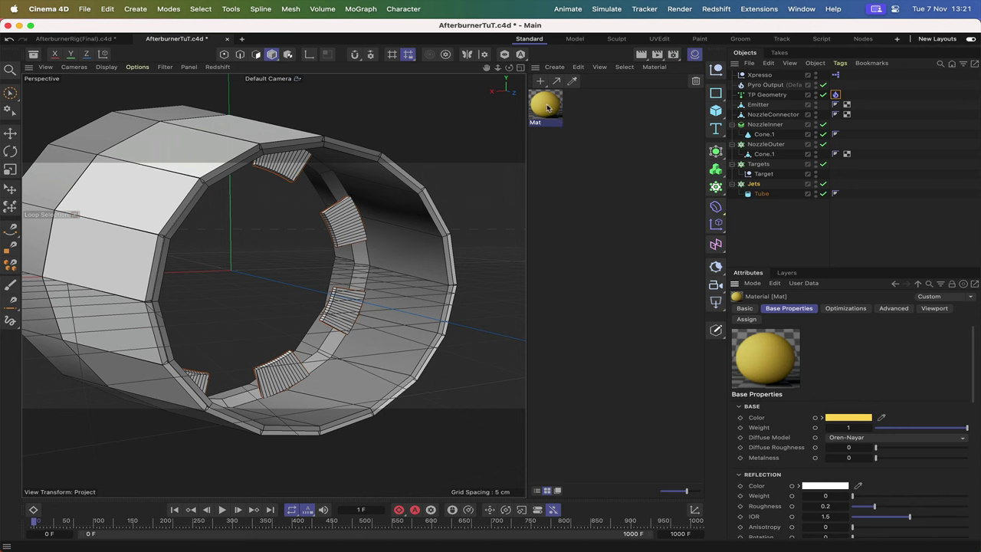
- Apply the yellow Mat material to the Jets cloner's tube
drag(549, 107, 350, 228)
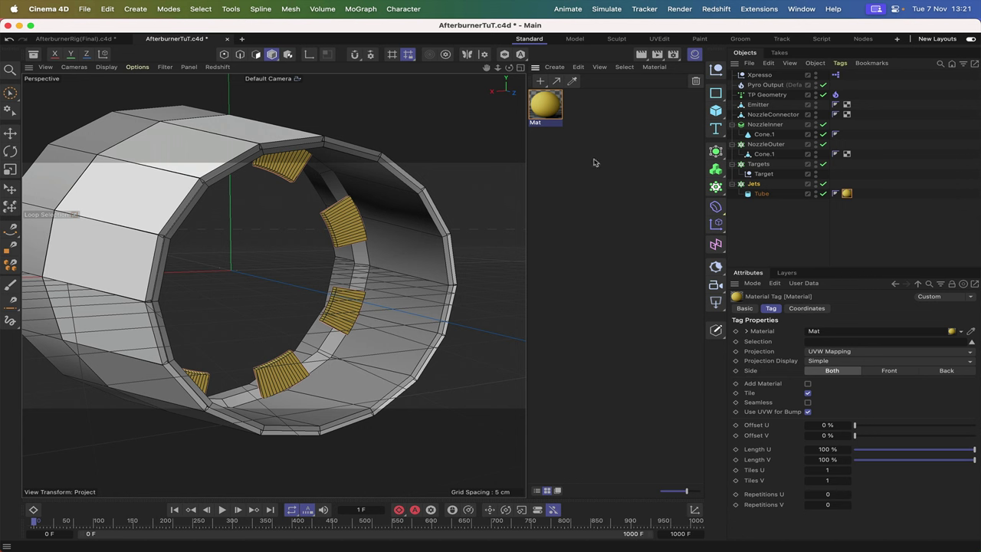
- Reopen the XPresso Editor from the Xpresso tag
double_click(836, 76)
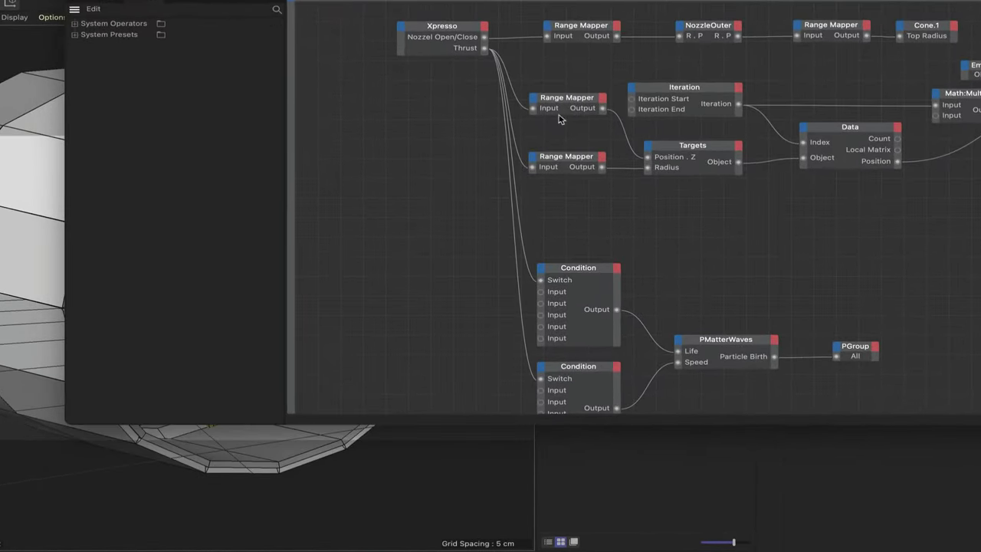
- Add a Calculate > Range Mapper node to the Xpresso graph
right_click(559, 212)
mouse_move(590, 235)
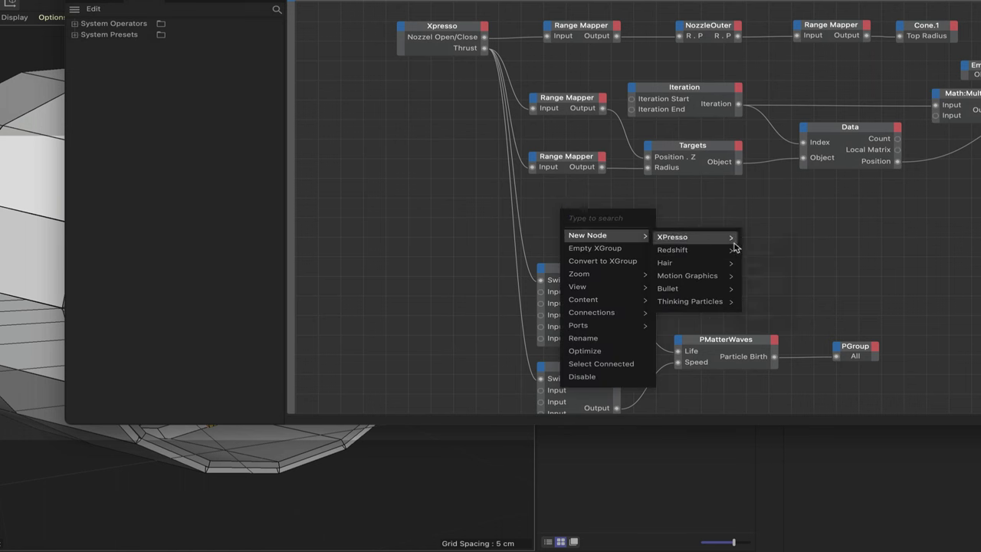
mouse_move(732, 239)
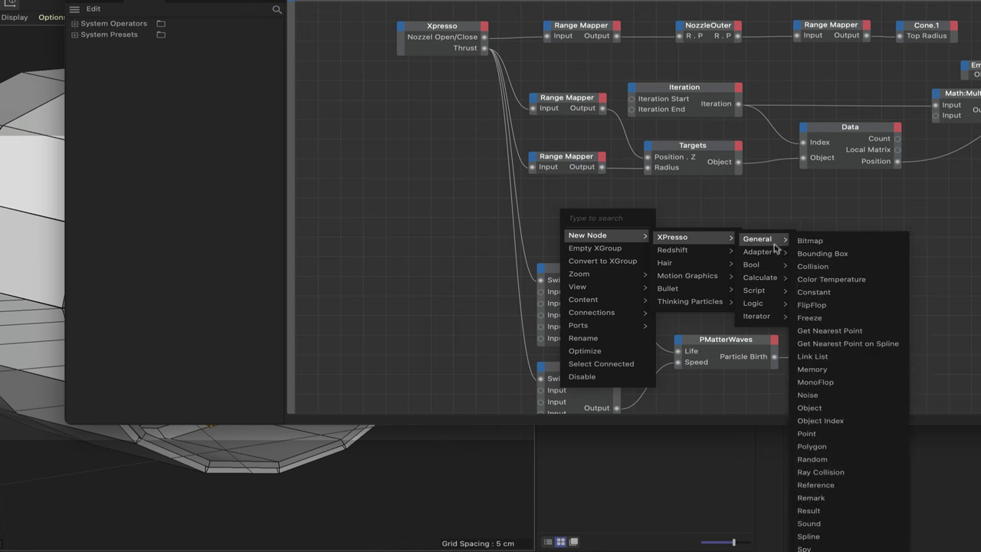
mouse_move(789, 279)
click(831, 484)
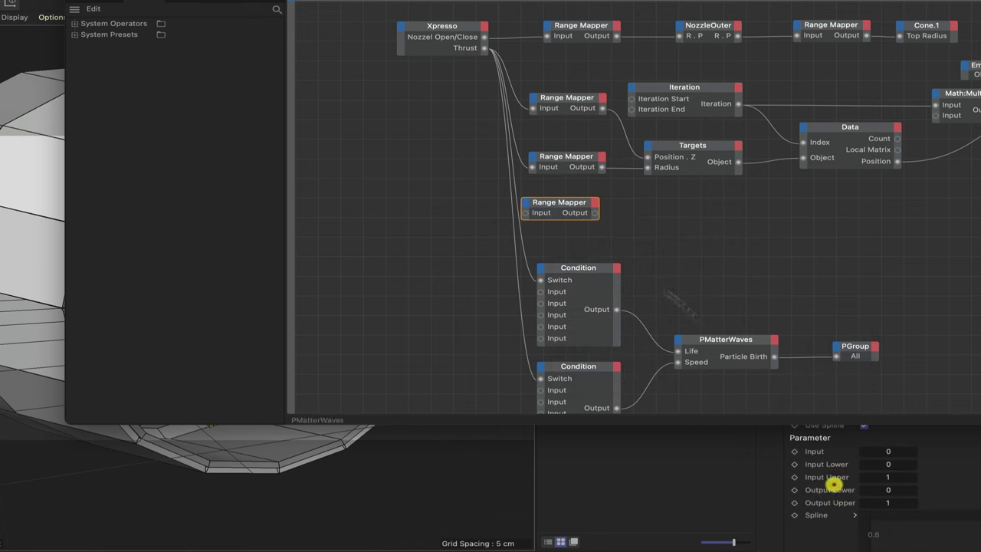
drag(568, 198, 584, 233)
- Duplicate the Range Mapper and wire Xpresso Thrust into both new Range Mapper inputs
key(ctrl+c)
key(ctrl+v)
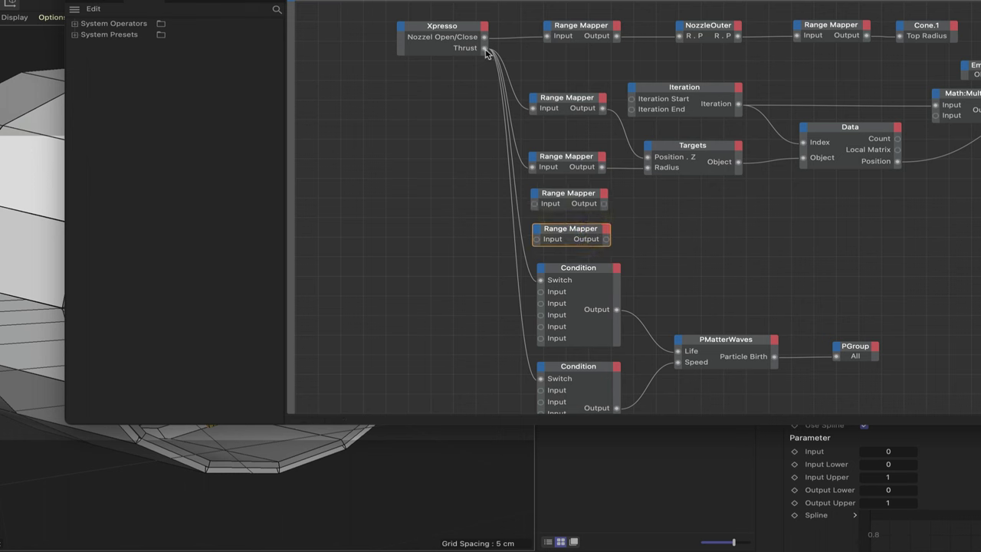
drag(484, 48, 535, 203)
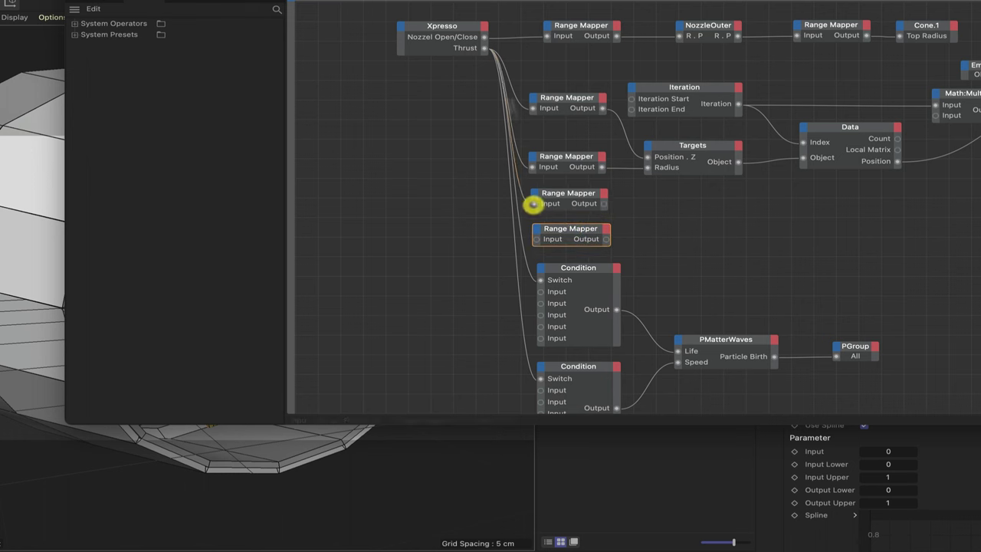
drag(484, 48, 537, 239)
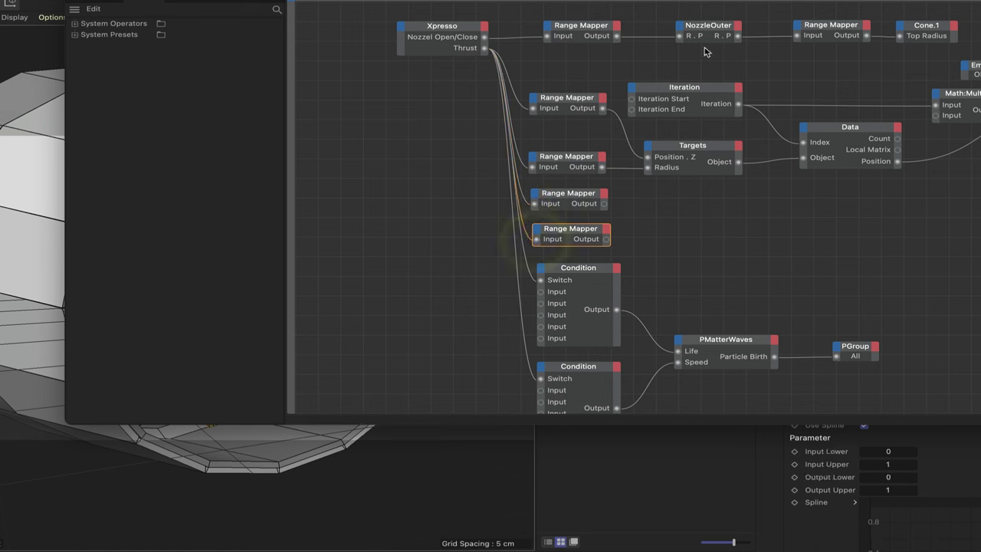
drag(863, 0, 700, 127)
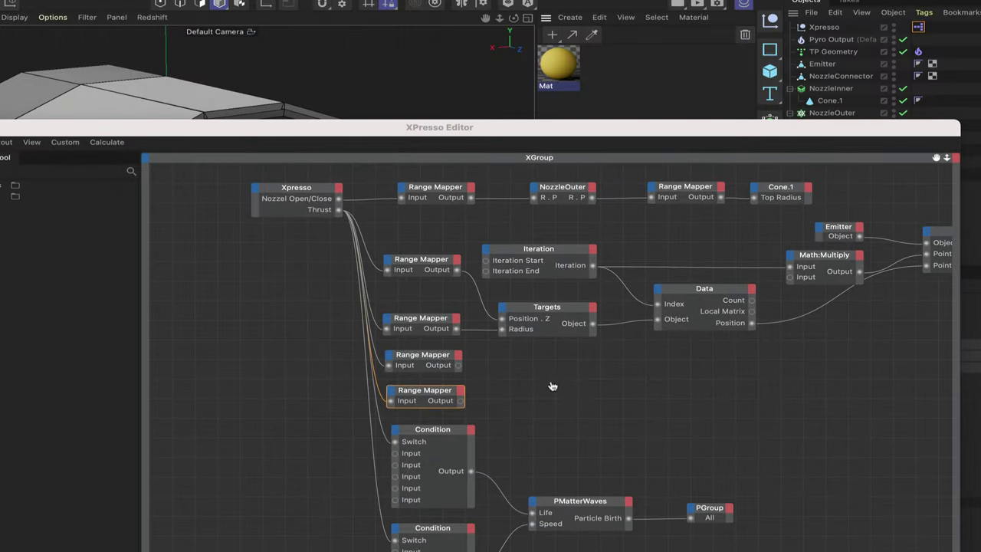
- Add a Mat node to the graph with a Base Properties > Base > Weight input
drag(552, 386, 530, 379)
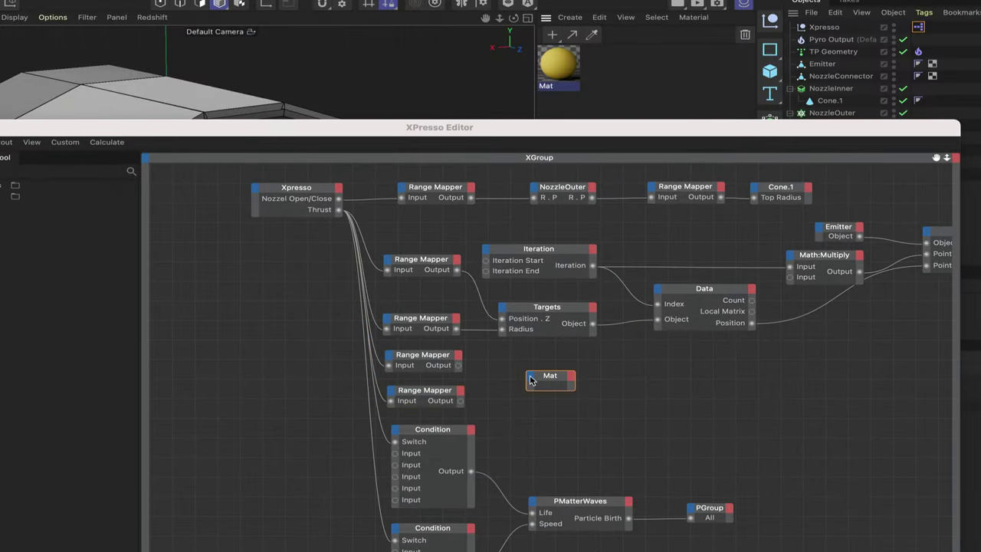
click(531, 379)
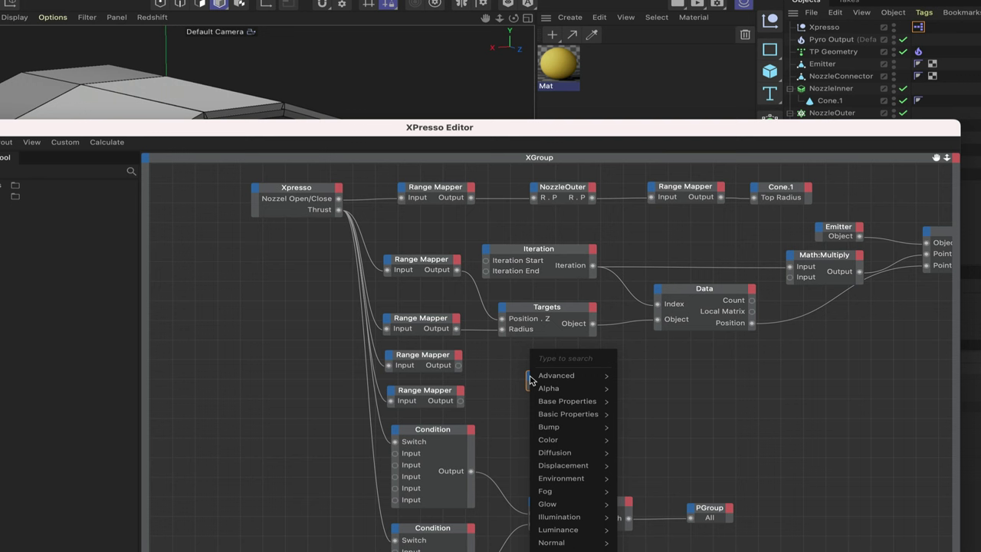
mouse_move(557, 404)
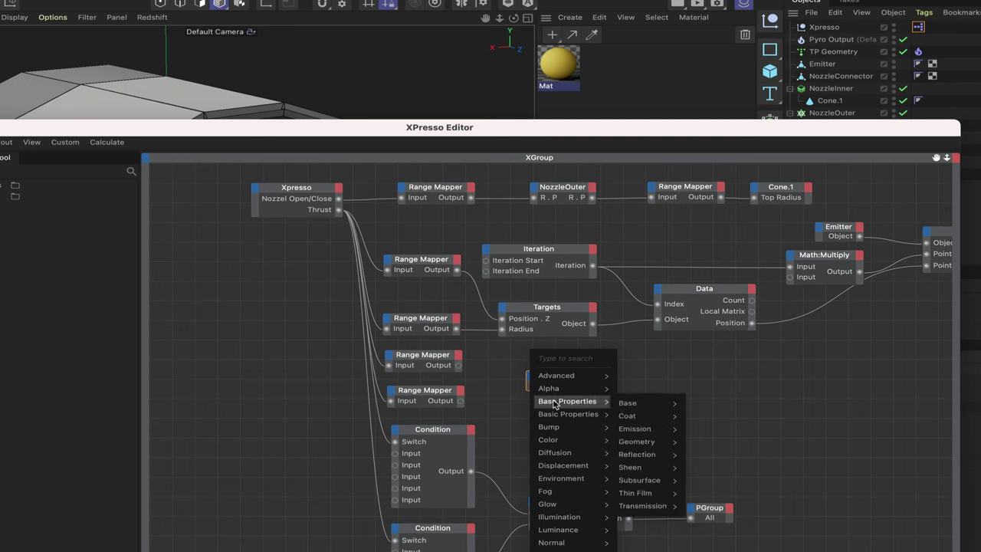
mouse_move(642, 404)
mouse_move(710, 410)
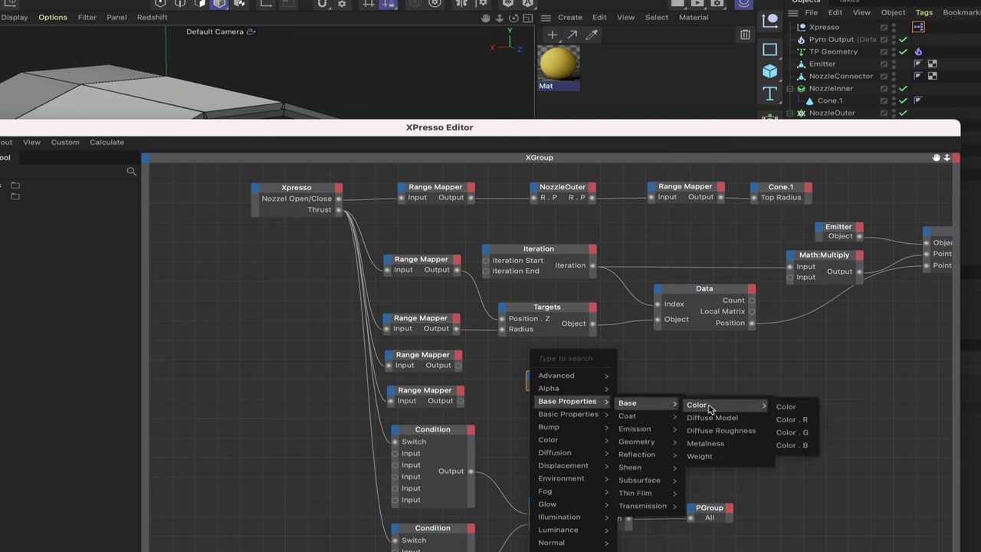
click(700, 457)
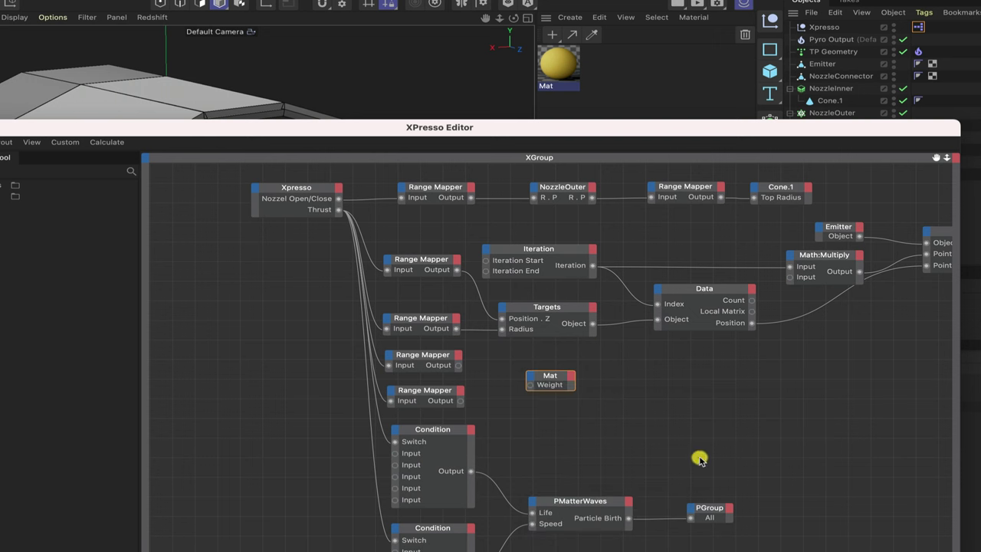
- Add a Base Properties > Emission > Weight input port to the Mat node
click(529, 377)
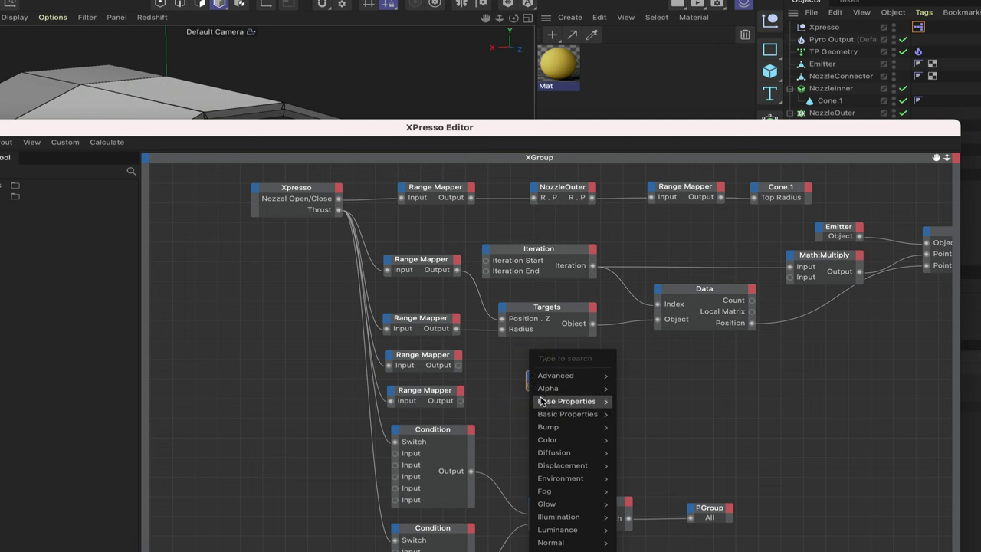
mouse_move(642, 429)
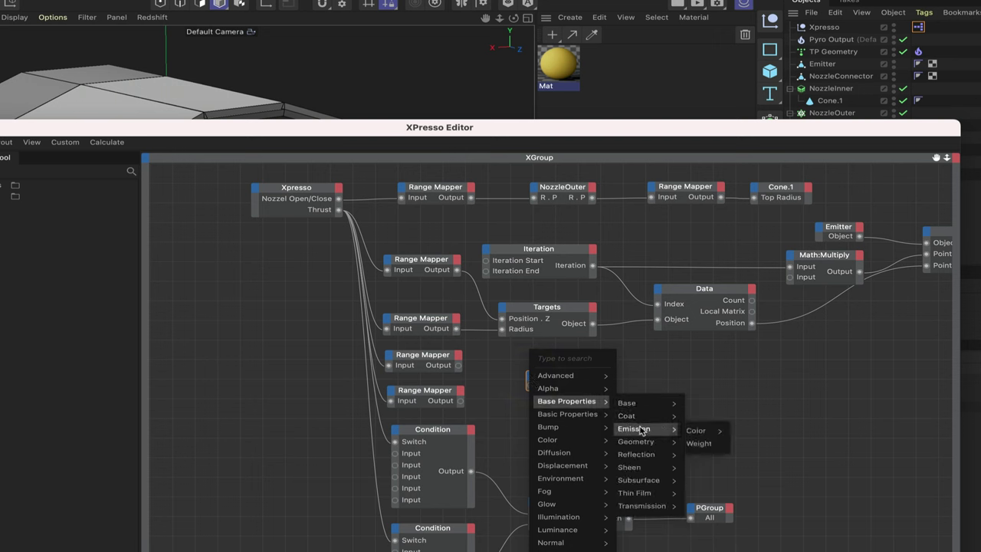
click(699, 444)
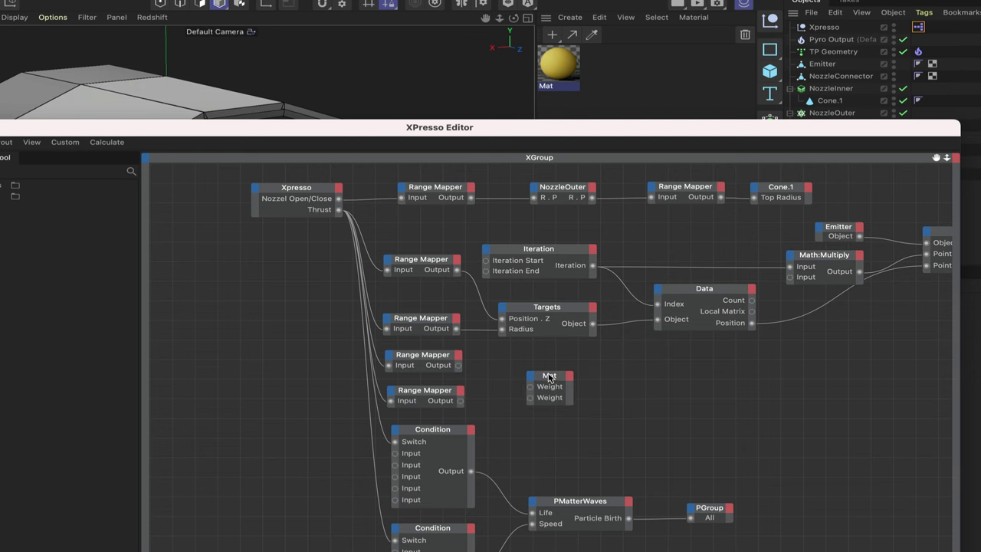
drag(549, 376, 549, 368)
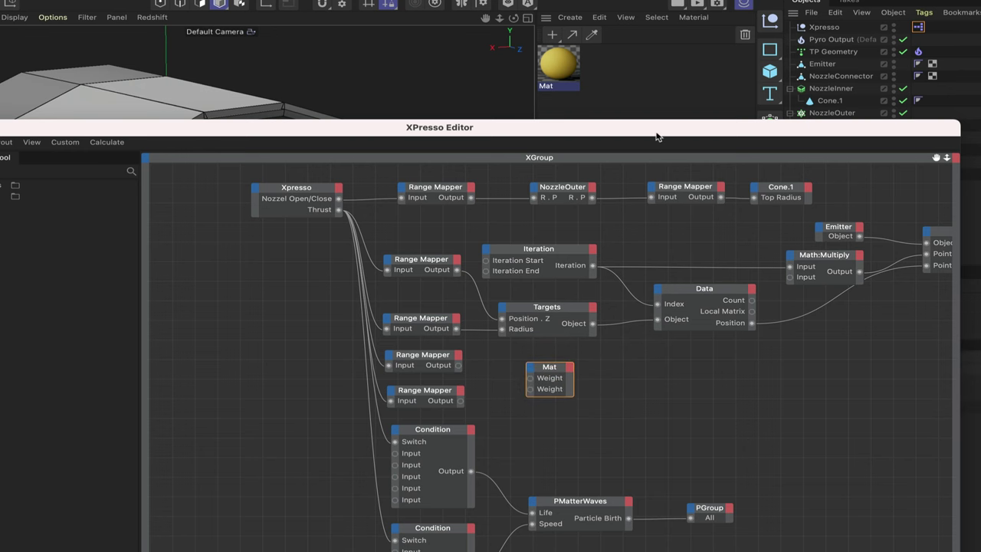
drag(656, 136, 473, 52)
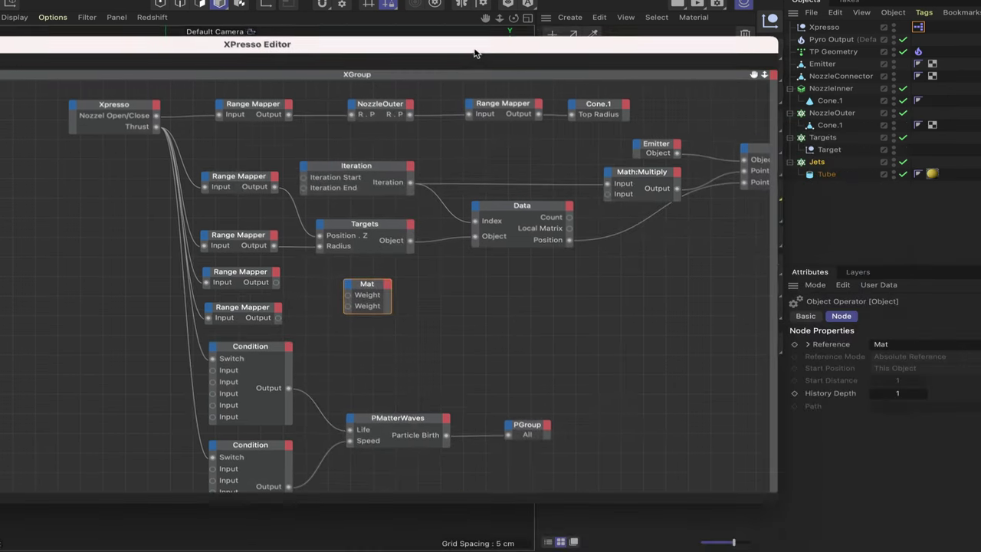
- Set the upper Range Mapper's Input Upper to 4 and wire it into Mat's base Weight
click(249, 276)
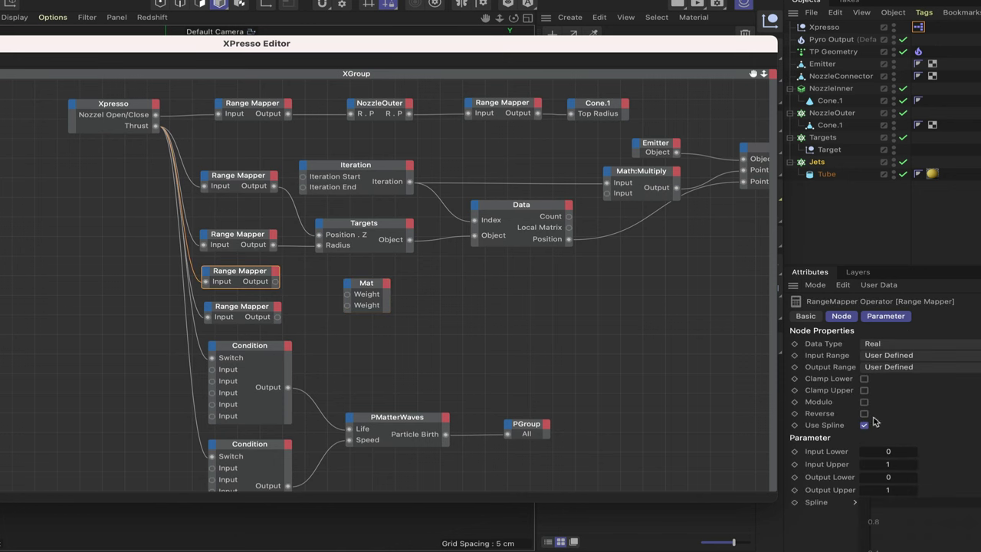
click(889, 463)
click(889, 464)
text(4)
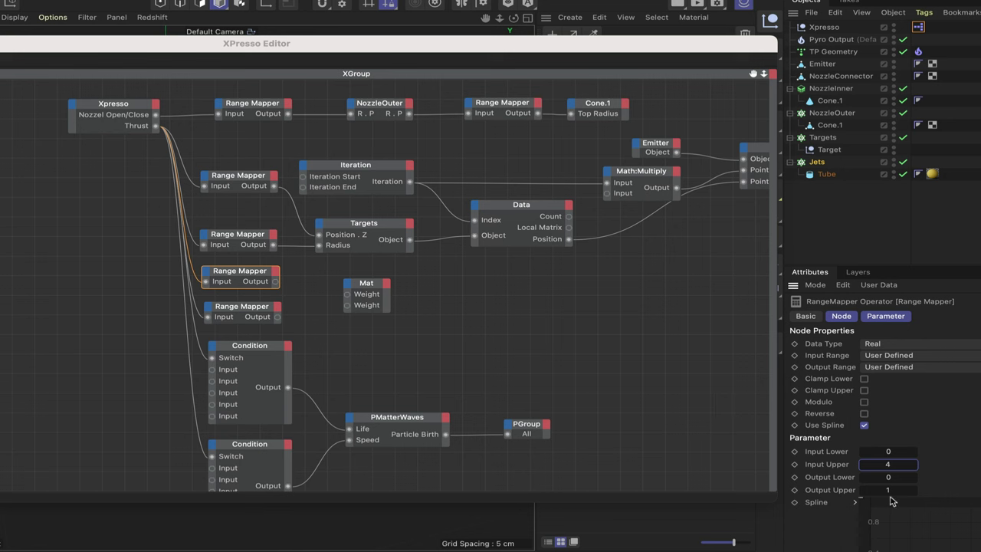
drag(284, 284, 345, 297)
drag(347, 297, 349, 293)
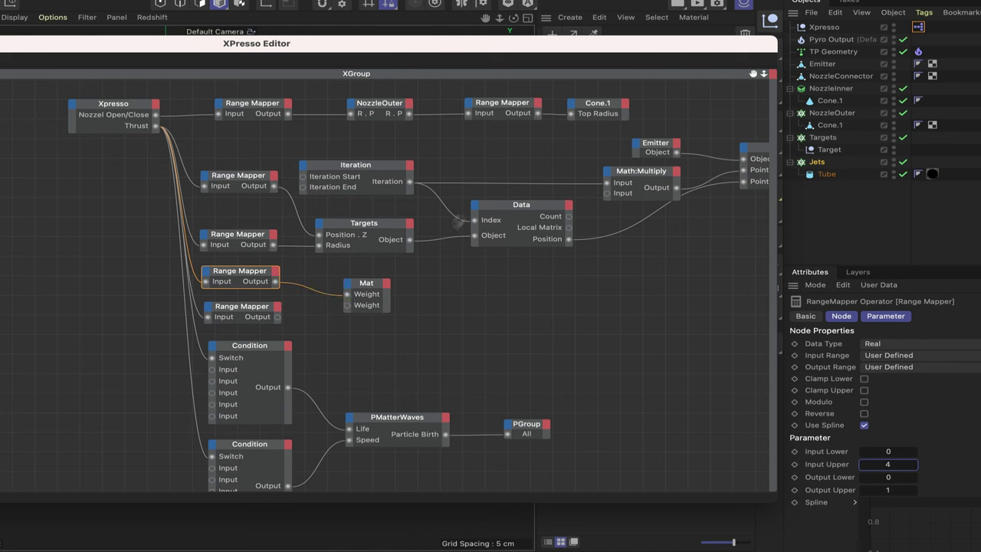
- Set the lower Range Mapper's Input Upper to 4
click(242, 306)
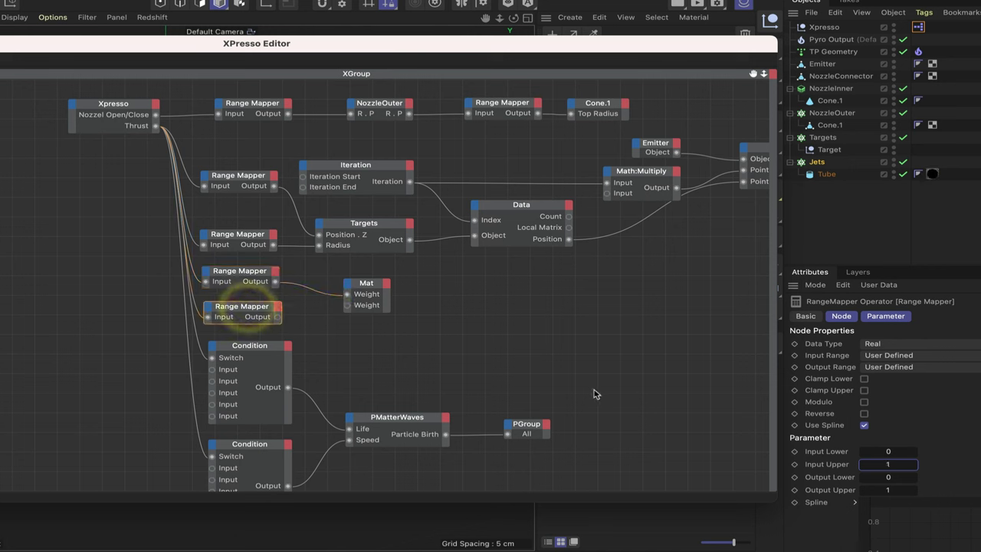
click(887, 464)
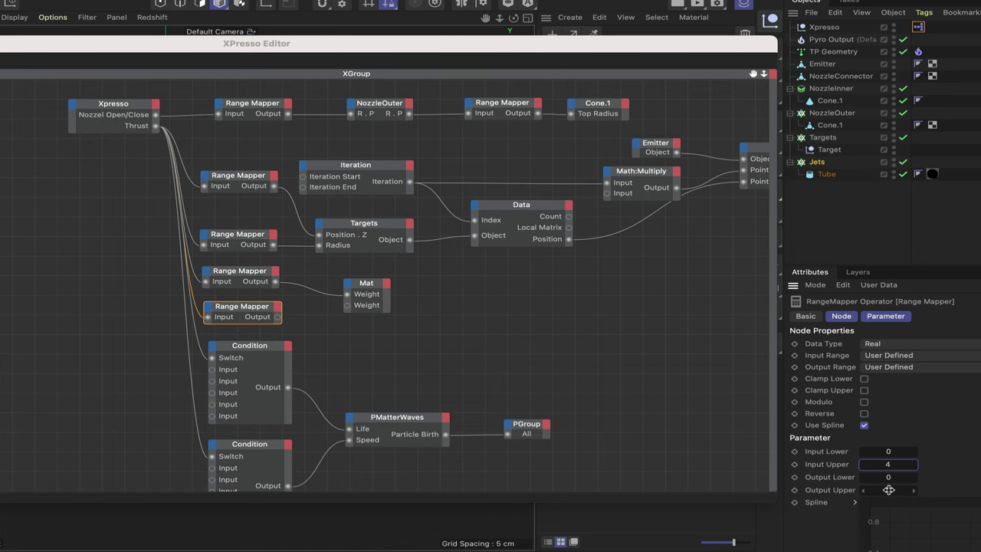
drag(744, 37, 485, 156)
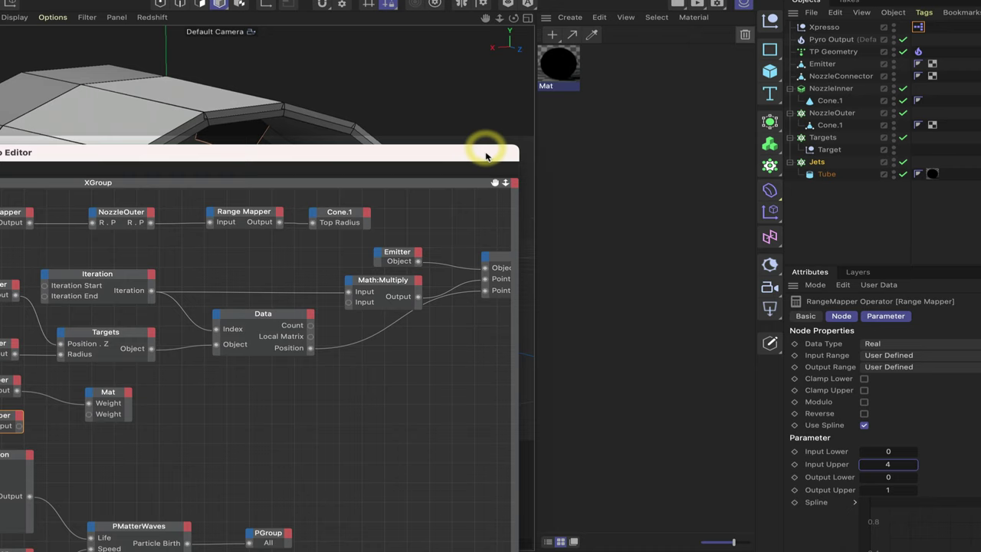
- Check the Mat material's Emission Weight in its Node Editor
double_click(567, 60)
scroll(923, 373, down, 5)
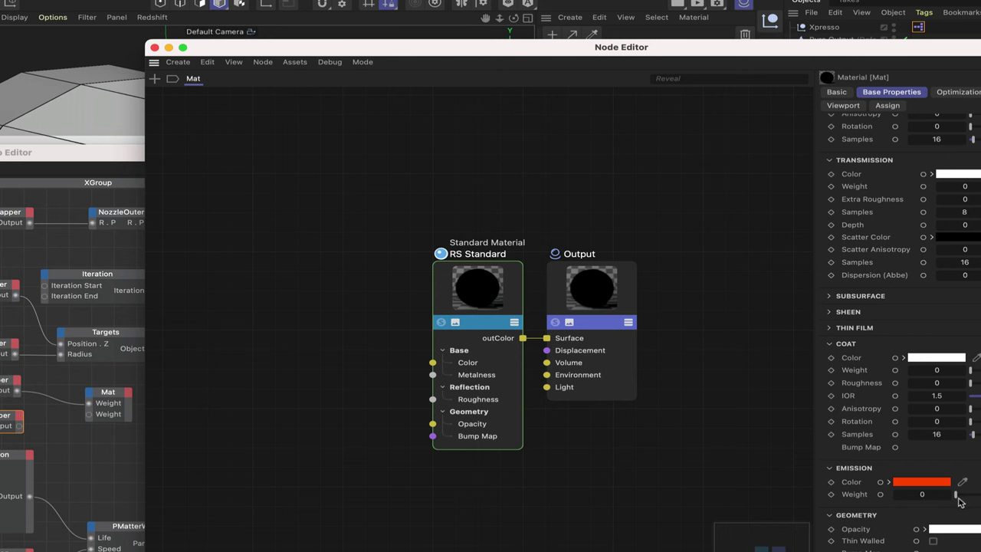
mouse_move(957, 496)
mouse_down()
mouse_move(971, 496)
mouse_move(954, 495)
mouse_up()
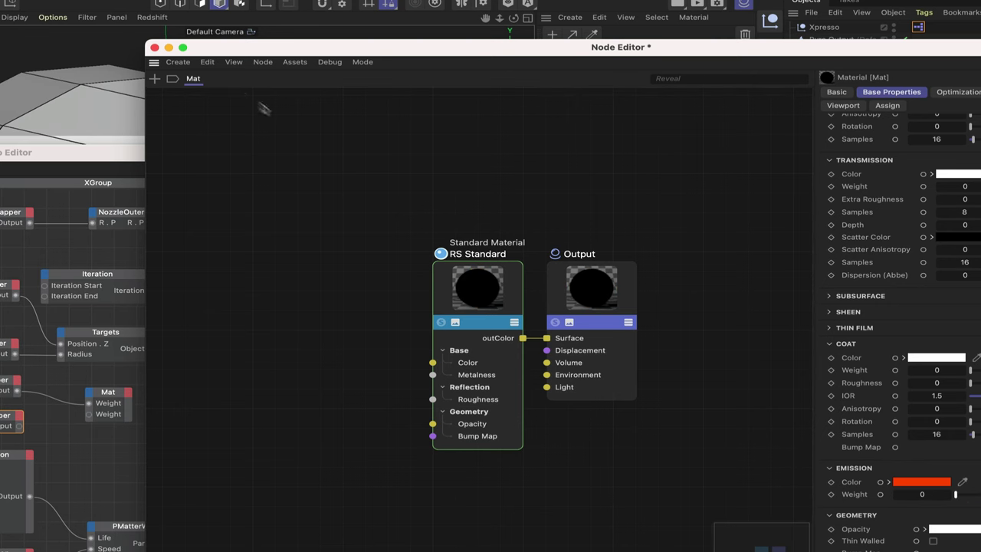
click(154, 48)
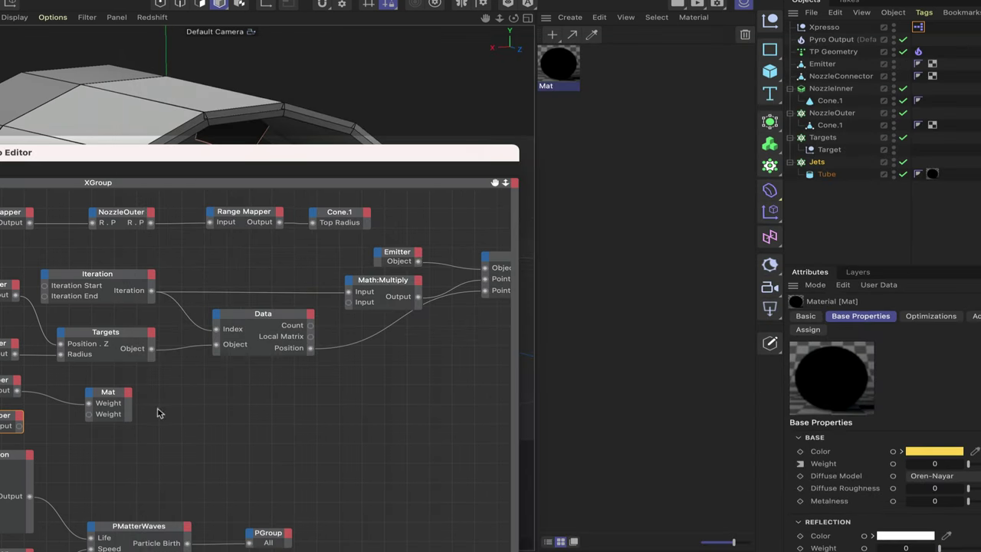
- Set the lower Range Mapper's Output Upper to 50 and wire it into Mat's emission Weight
click(5, 420)
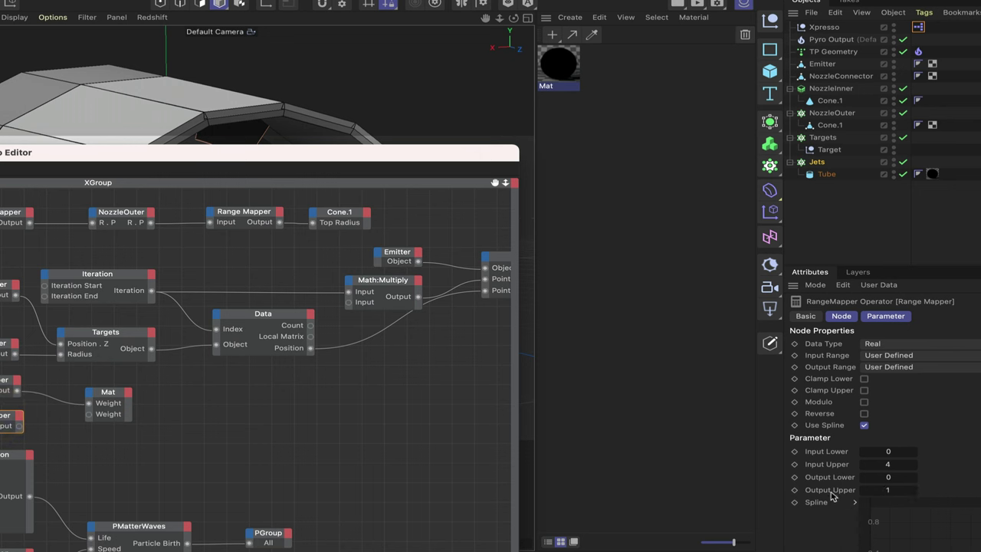
click(891, 490)
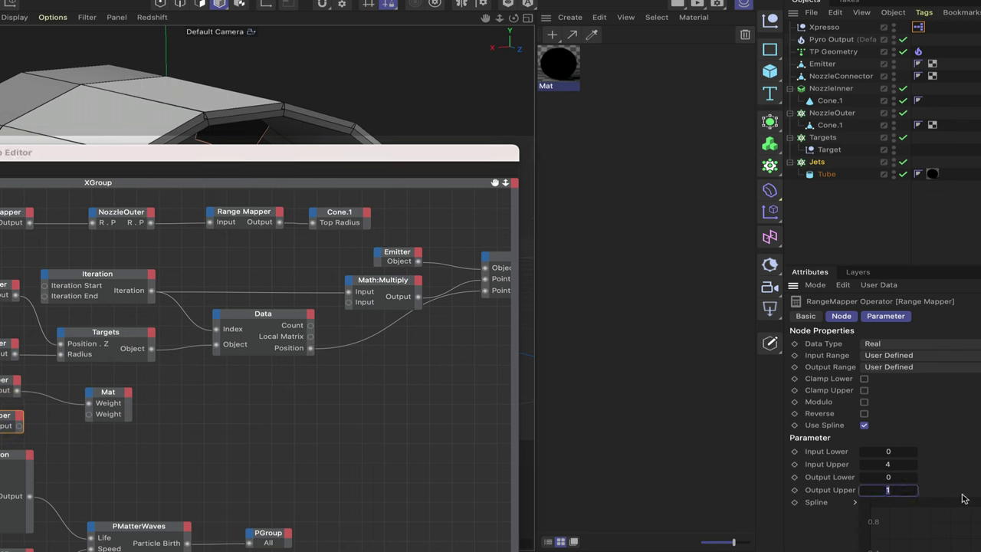
click(22, 427)
drag(23, 427, 91, 417)
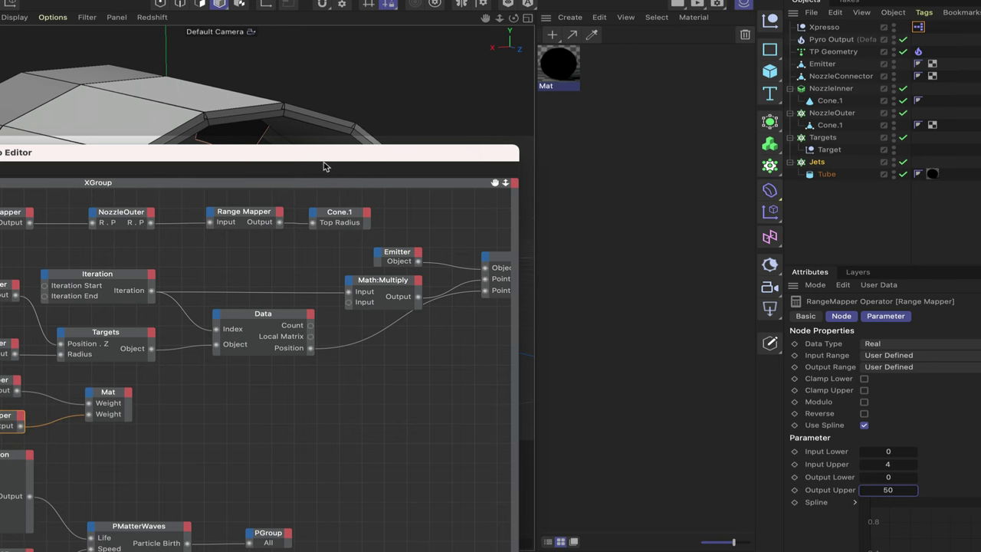
drag(321, 159, 914, 107)
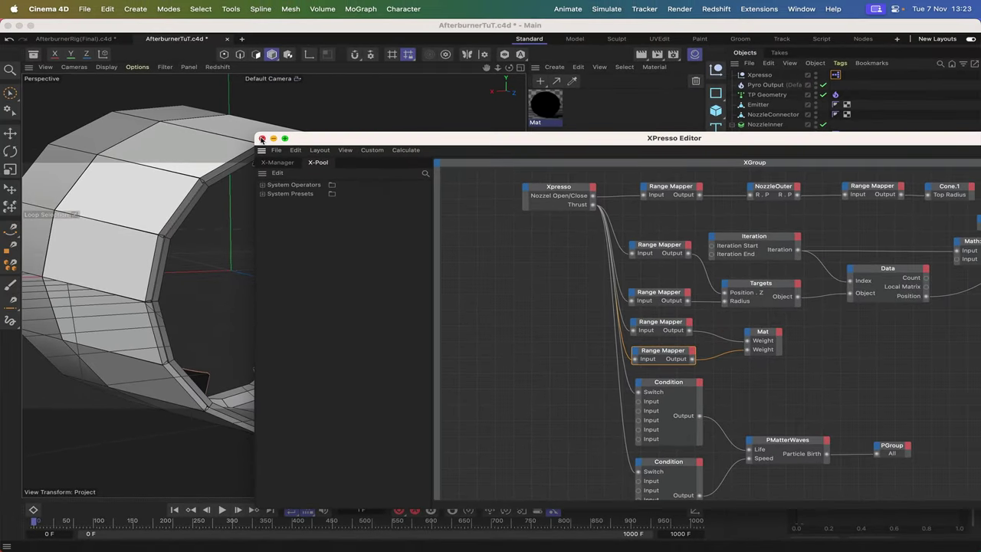
- Close the XPresso Editor and play the timeline to preview the jets on the nozzle
click(262, 139)
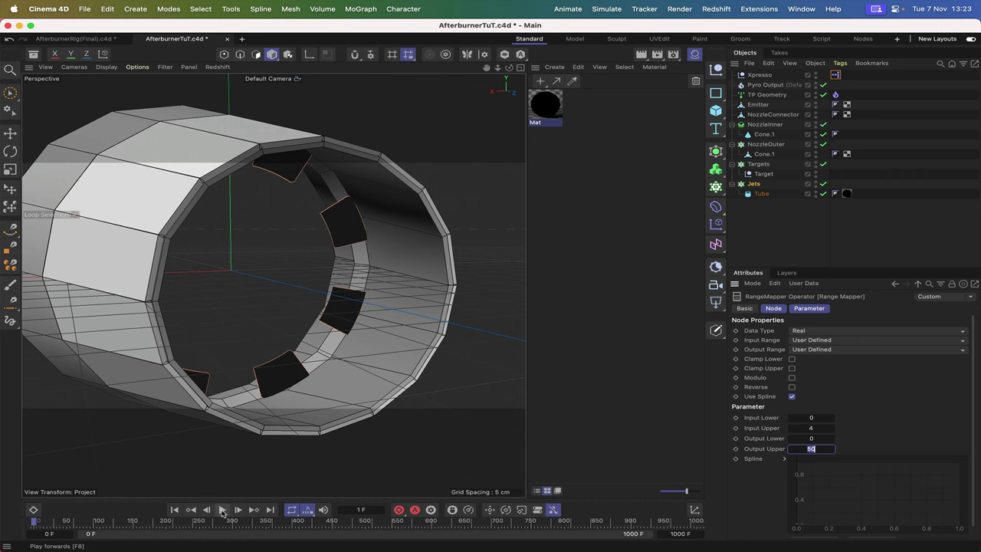
click(223, 509)
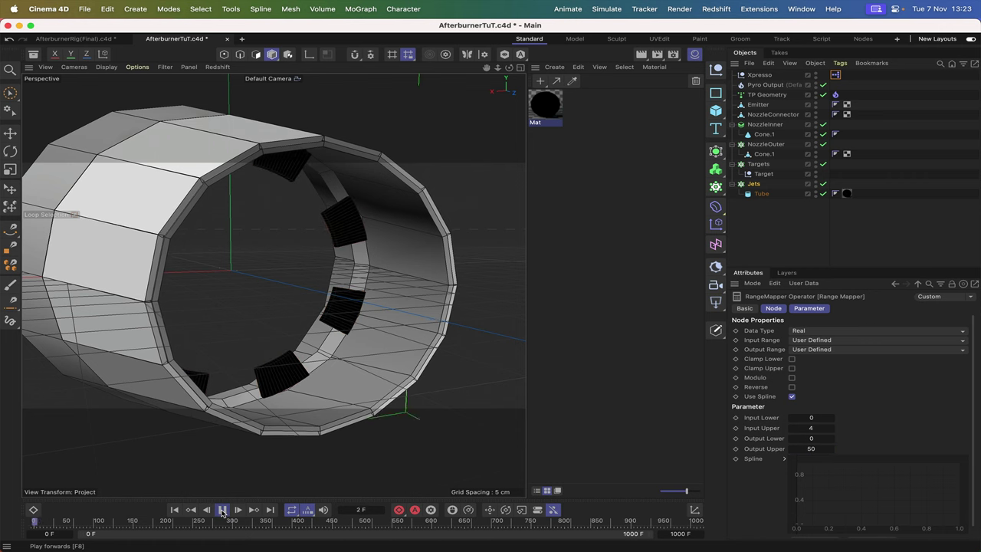
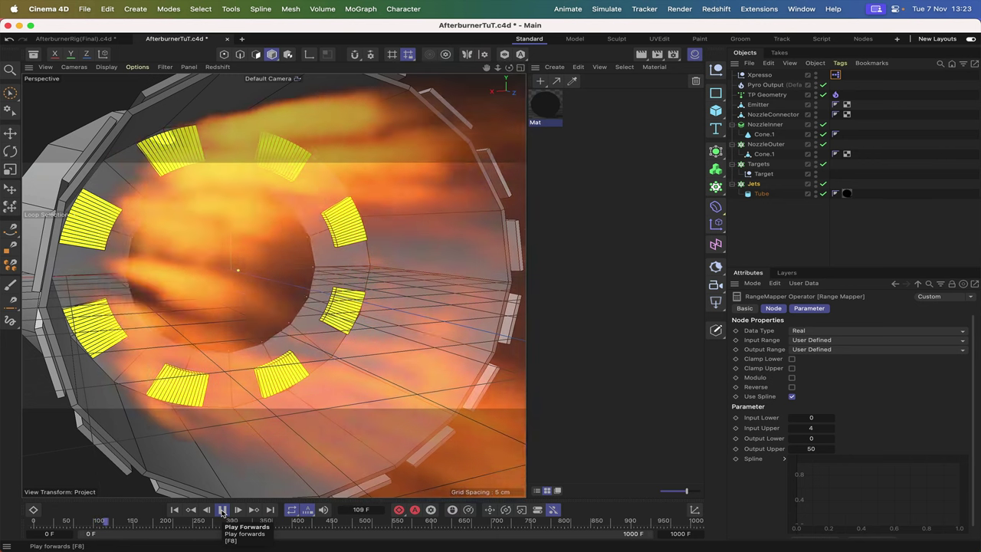
- Stop the fire simulation, rewind to frame 0, and rename the Mat material to Jets
click(222, 510)
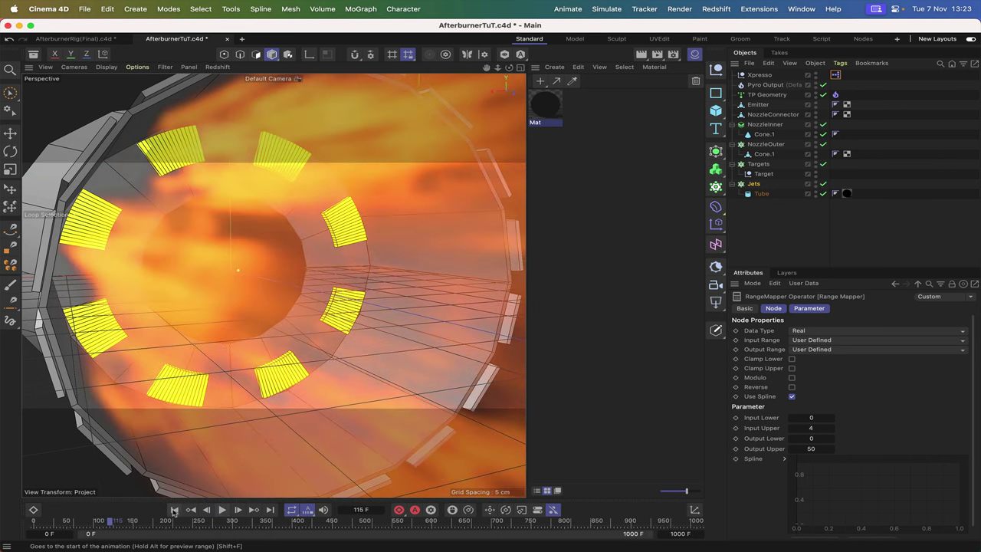
click(174, 509)
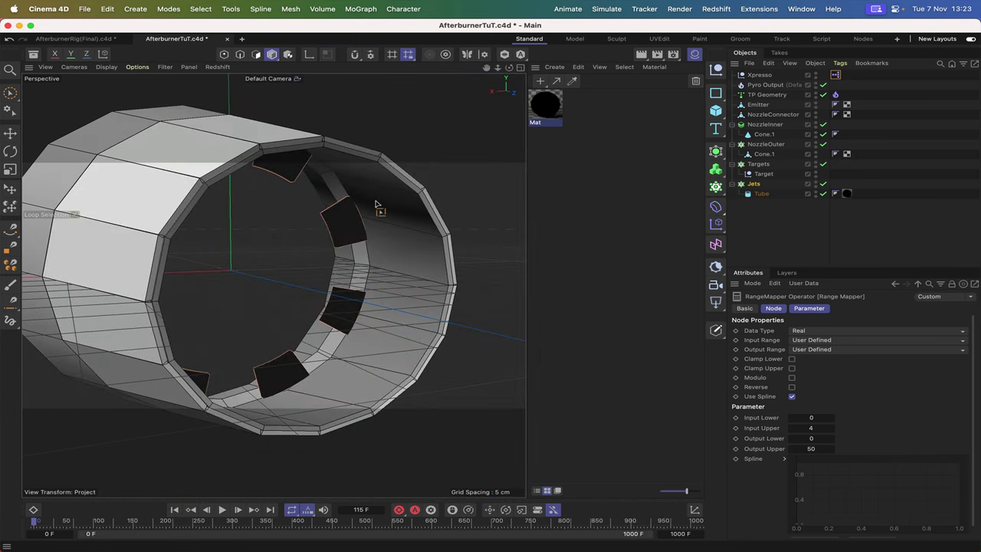
double_click(544, 122)
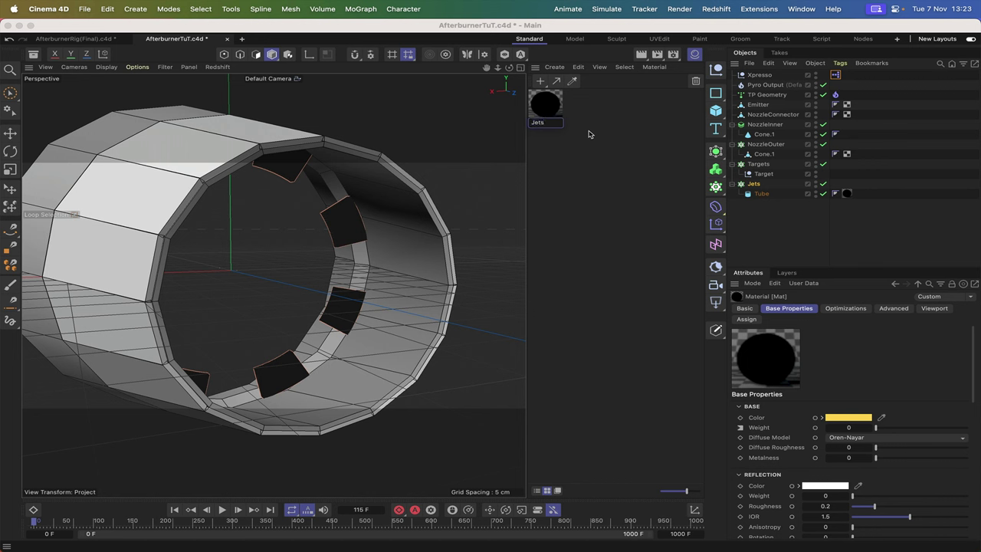
text(Jets)
key(Return)
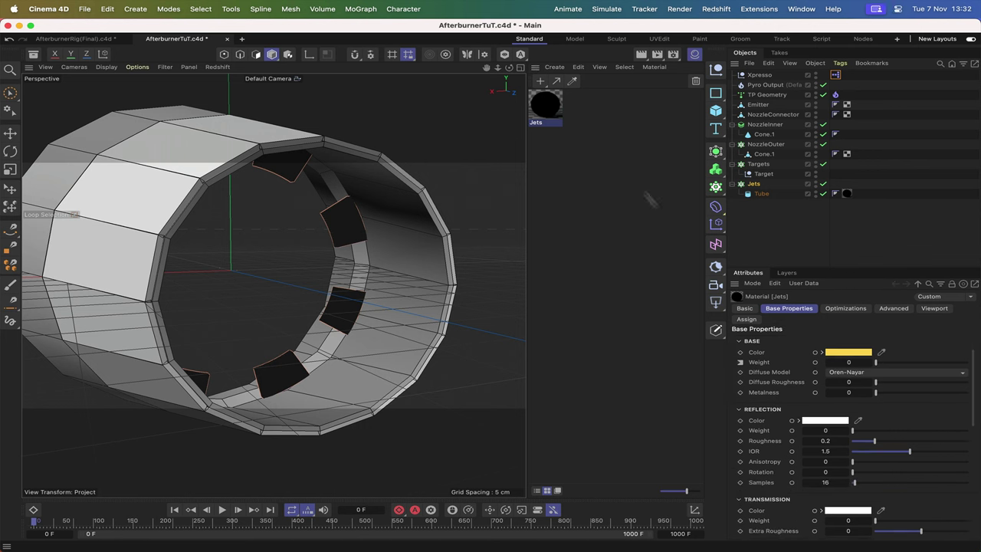
- Create a new material named NozInner
click(539, 80)
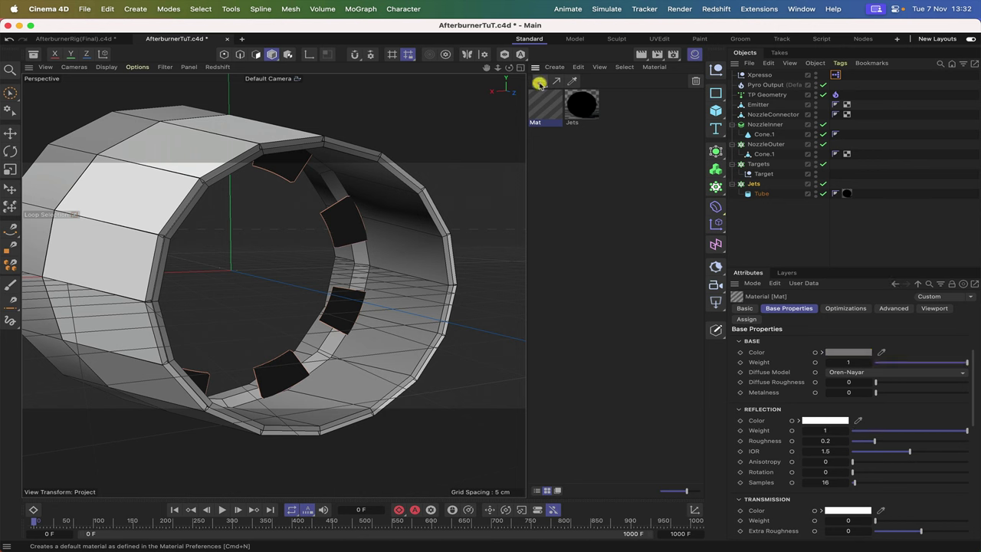
double_click(546, 123)
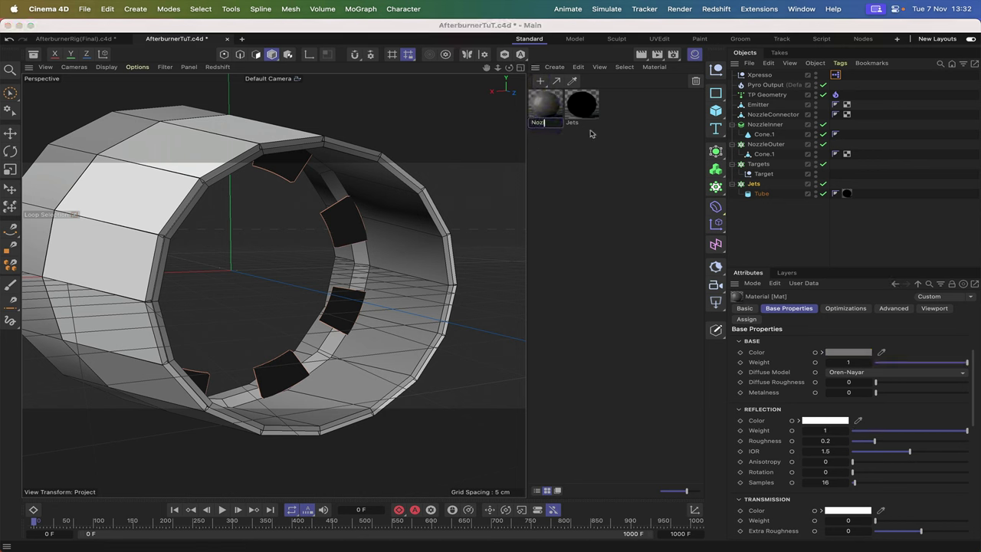
text(NozInner)
key(Return)
click(546, 112)
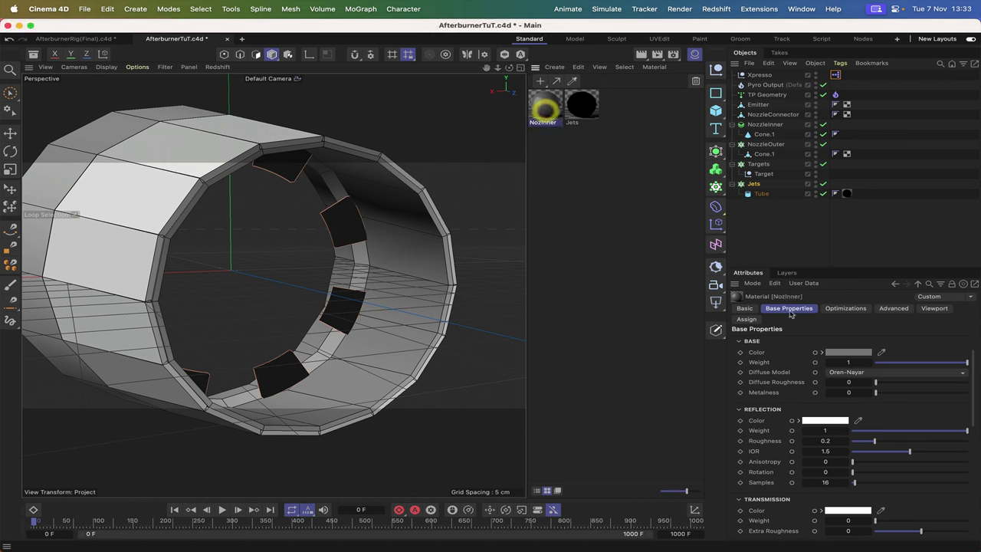
- Make NozInner near-black with reflection weight about 0.007 and roughness 0.495, and apply it to NozzleInner
click(847, 353)
drag(732, 453, 732, 465)
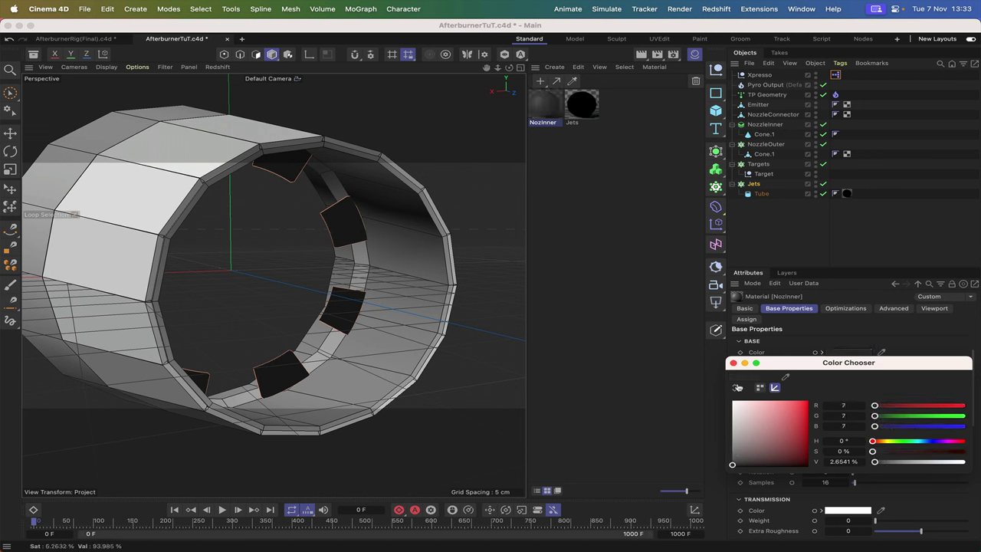
click(732, 362)
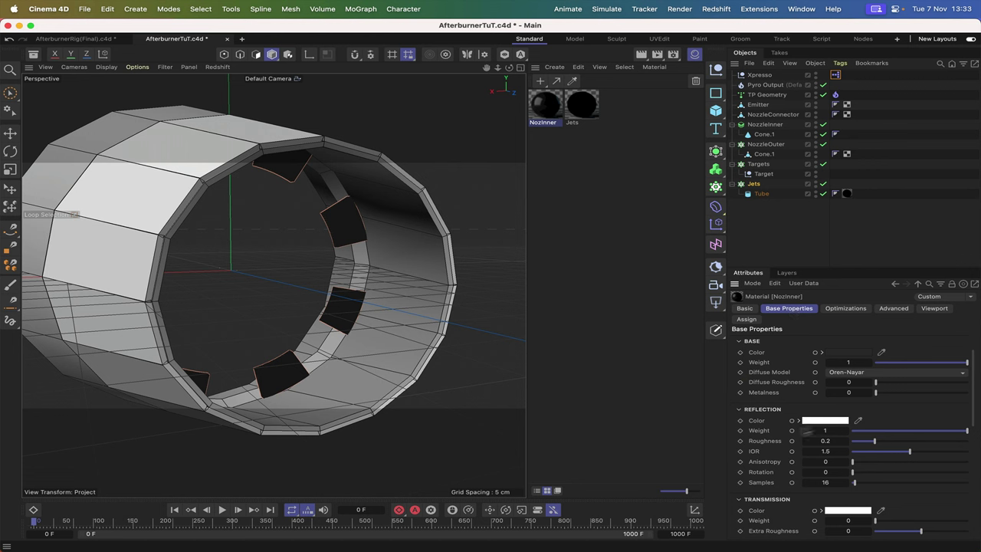
drag(876, 435, 854, 441)
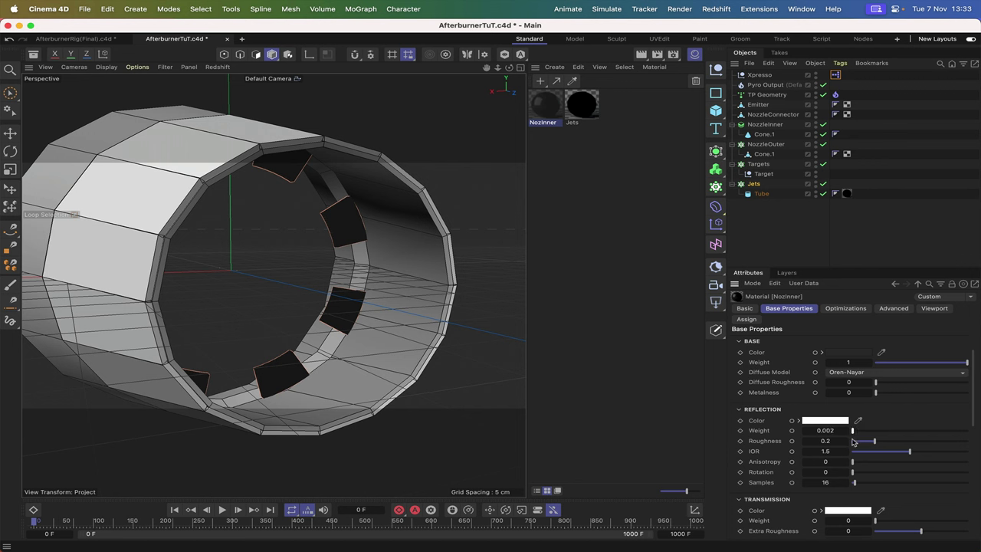
click(852, 441)
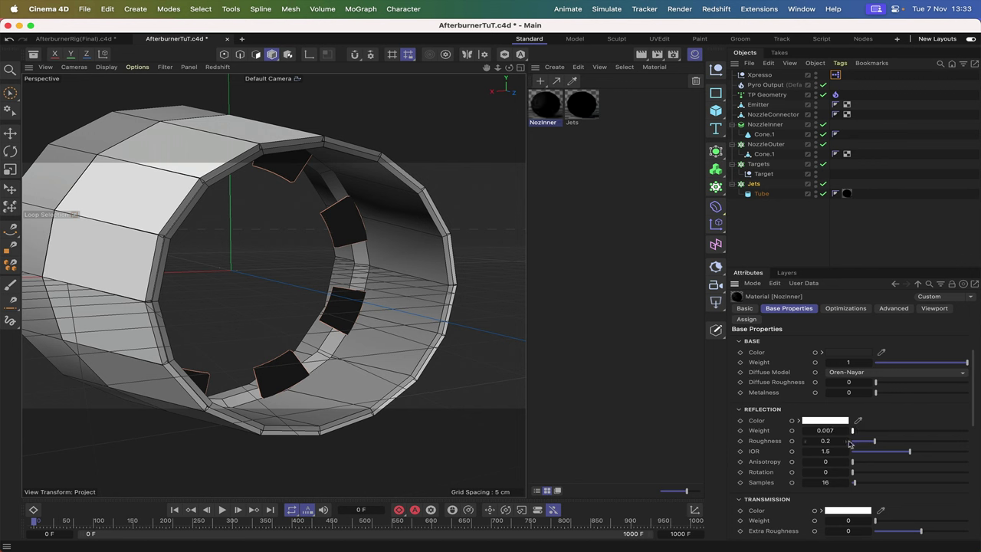
drag(879, 443, 920, 442)
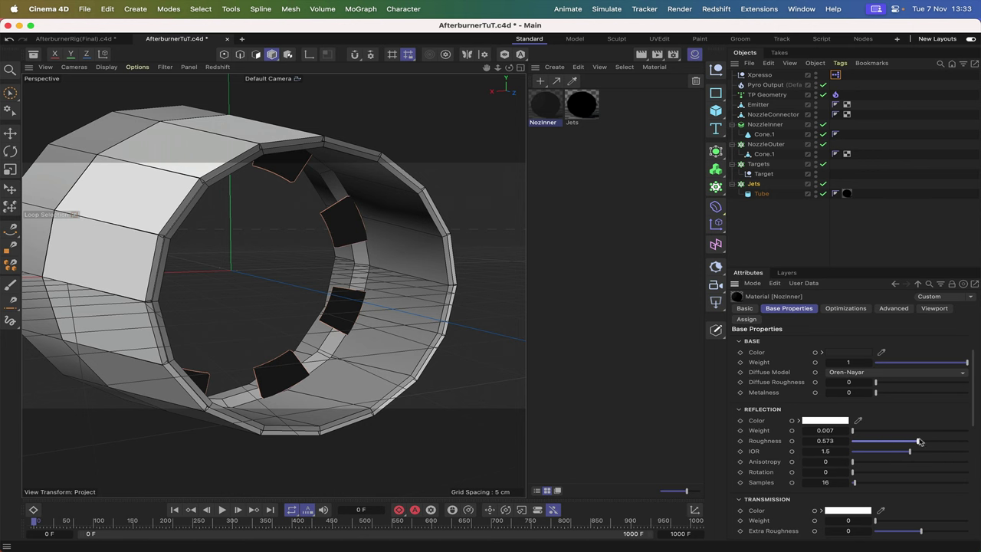
click(910, 443)
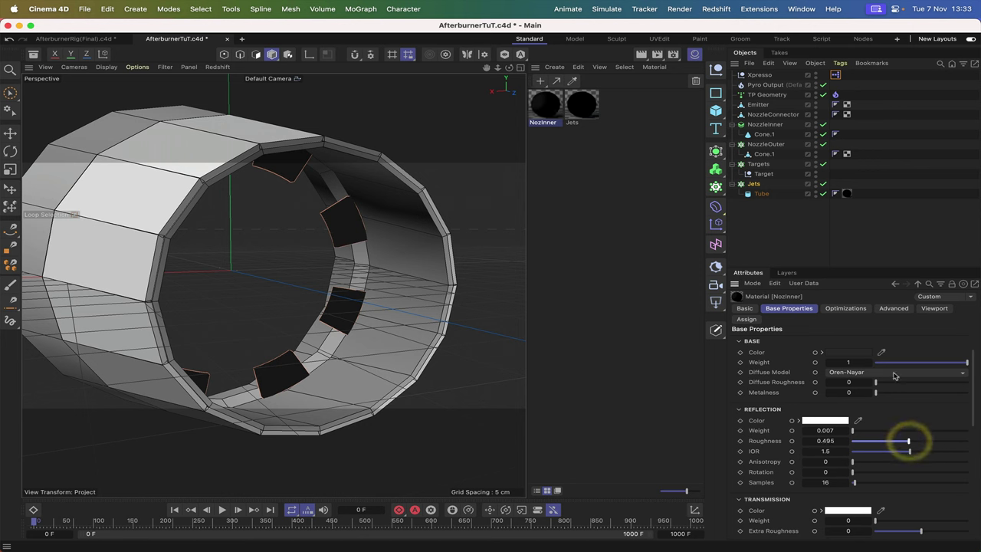
scroll(926, 421, up, 3)
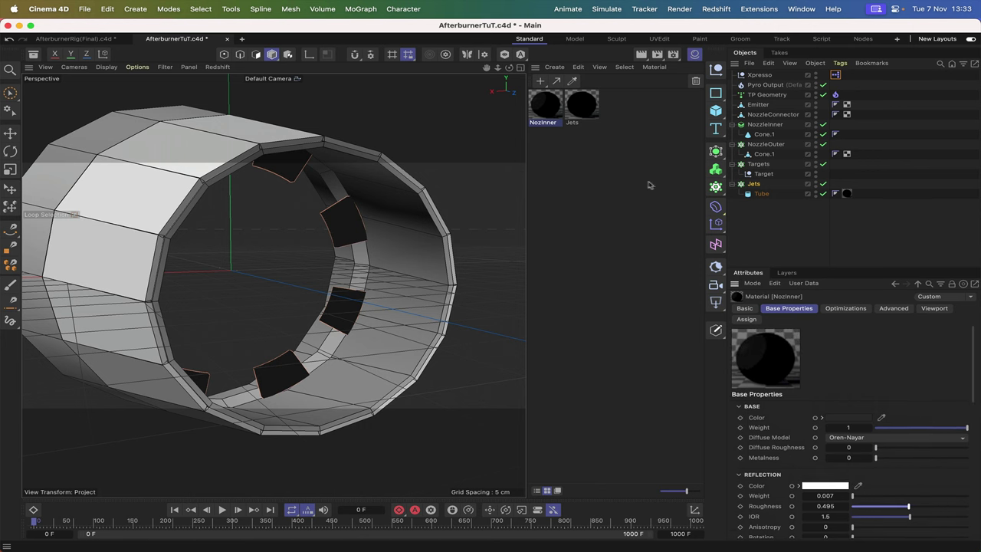
mouse_move(543, 112)
mouse_down()
mouse_move(789, 149)
mouse_move(779, 126)
mouse_up()
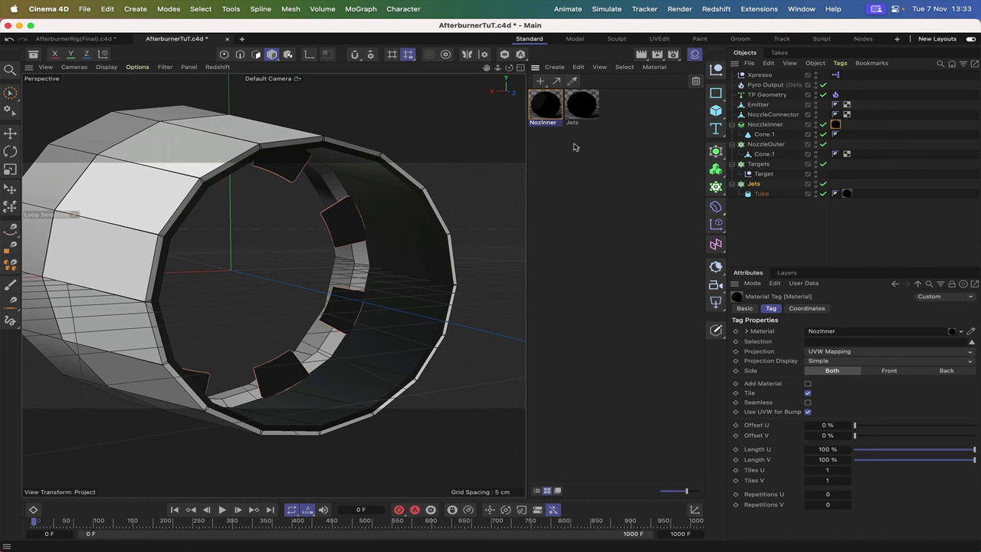
- Create a new material named NozOuter
click(540, 80)
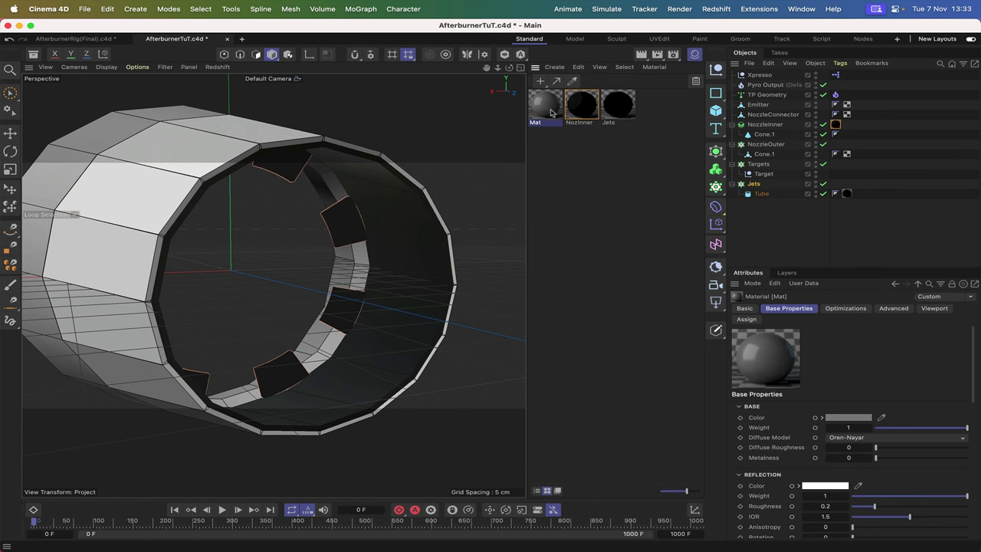
click(549, 126)
double_click(548, 123)
text(No)
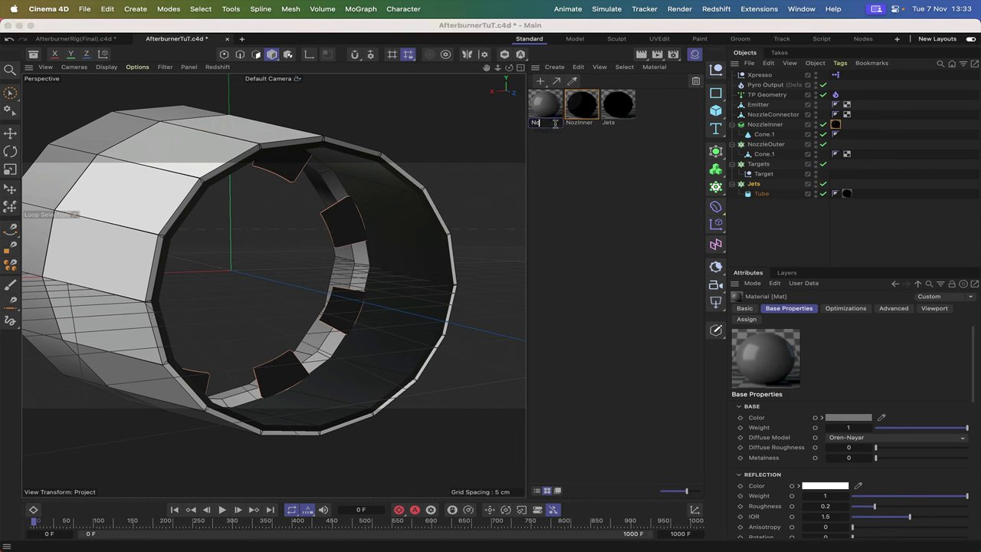
text(zOuter)
key(Return)
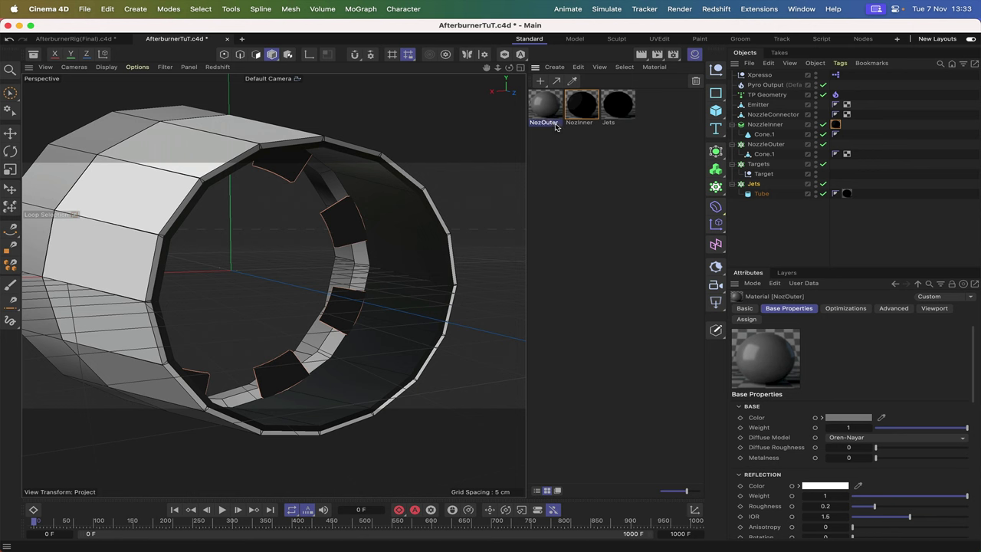
- Lighten NozOuter's base colour to mid grey
click(847, 418)
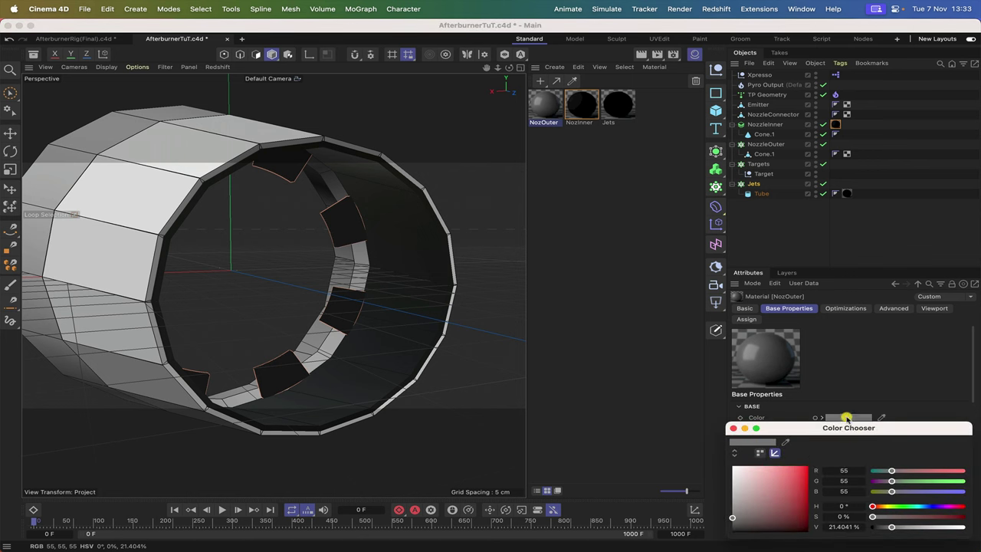
drag(733, 517, 732, 509)
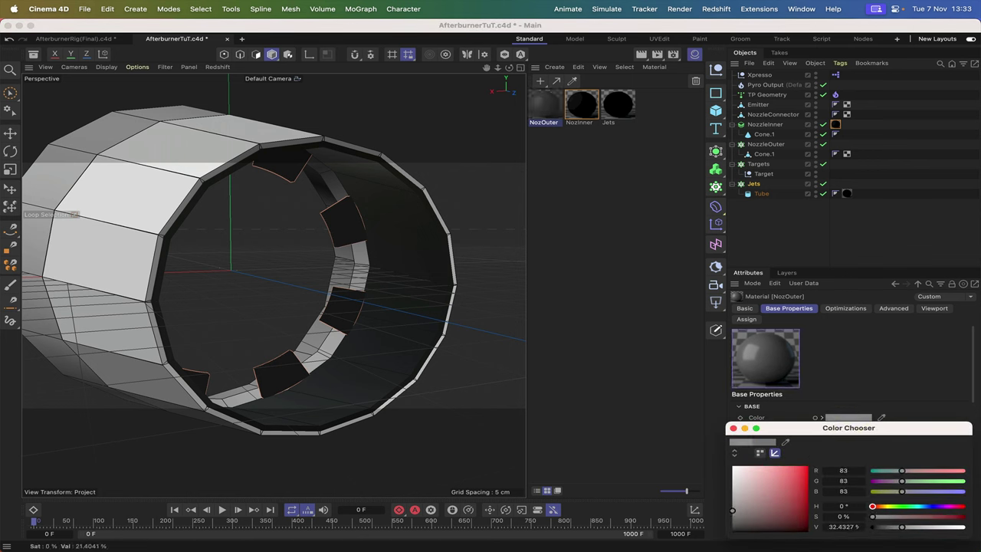
click(733, 427)
- Set NozOuter's reflection weight to 0.32 and roughness to 0.456, and apply it to NozzleOuter
scroll(794, 442, down, 2)
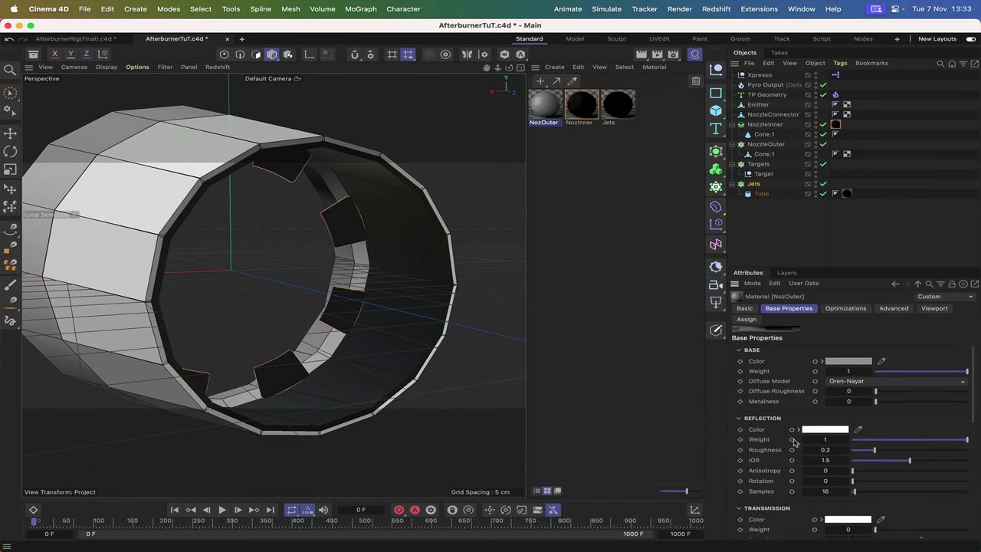
click(887, 441)
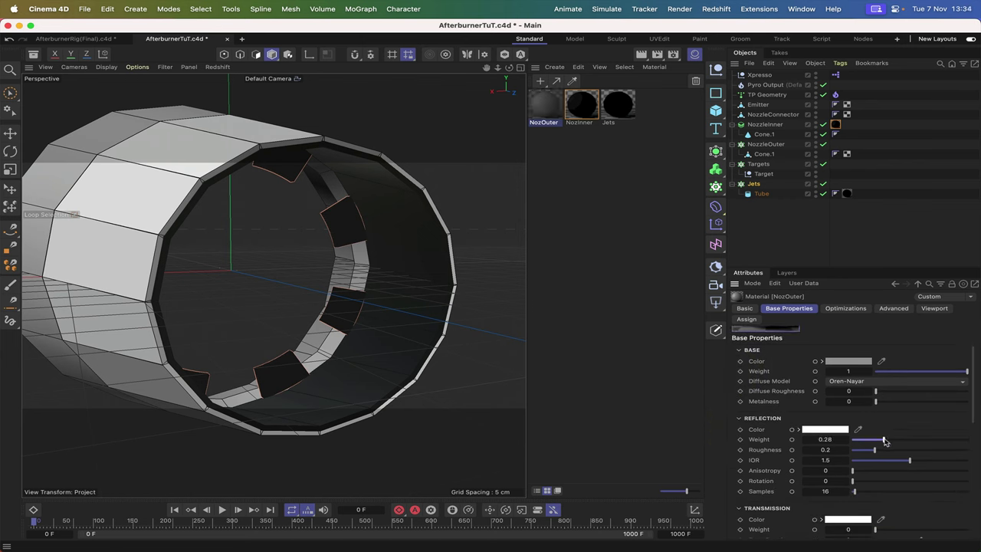
drag(885, 441, 887, 440)
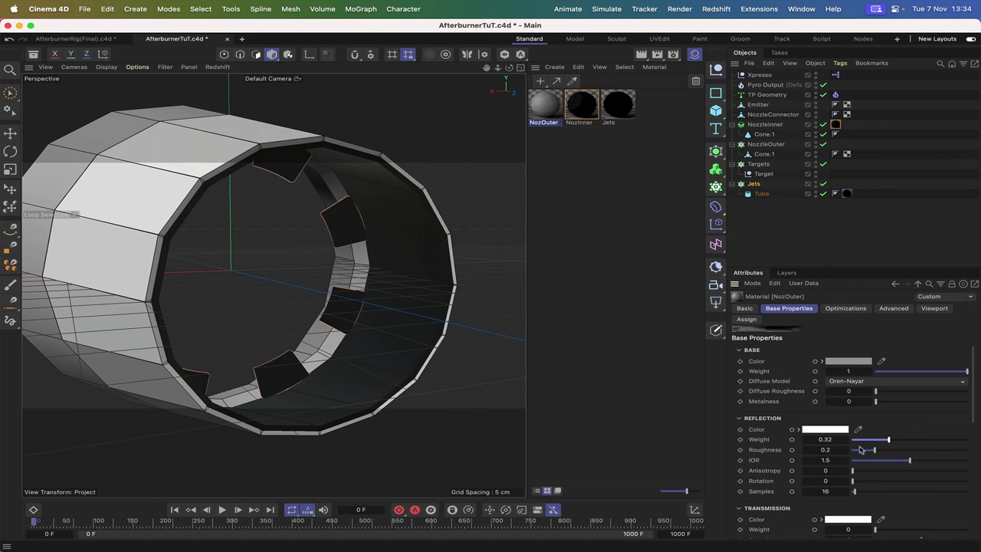
drag(875, 452, 888, 452)
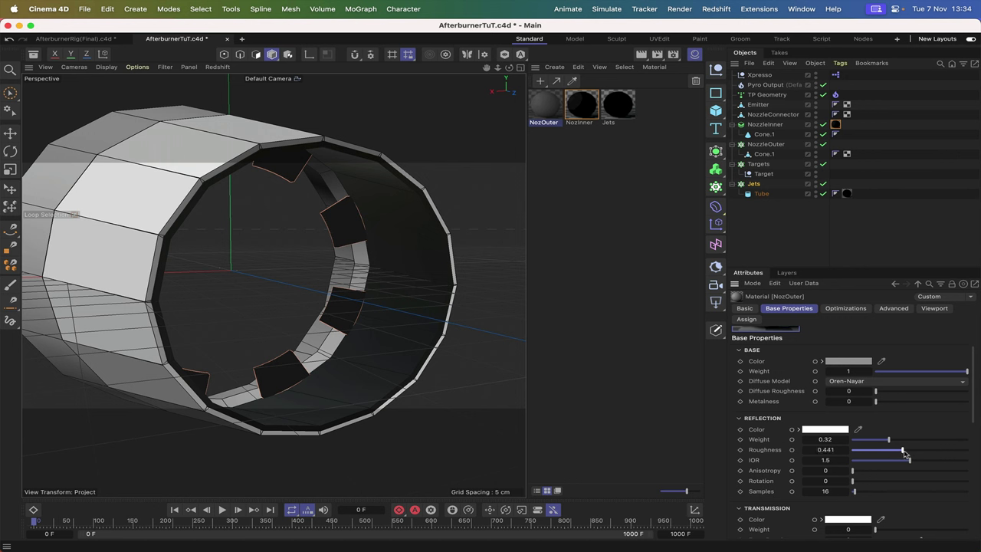
drag(906, 454, 906, 453)
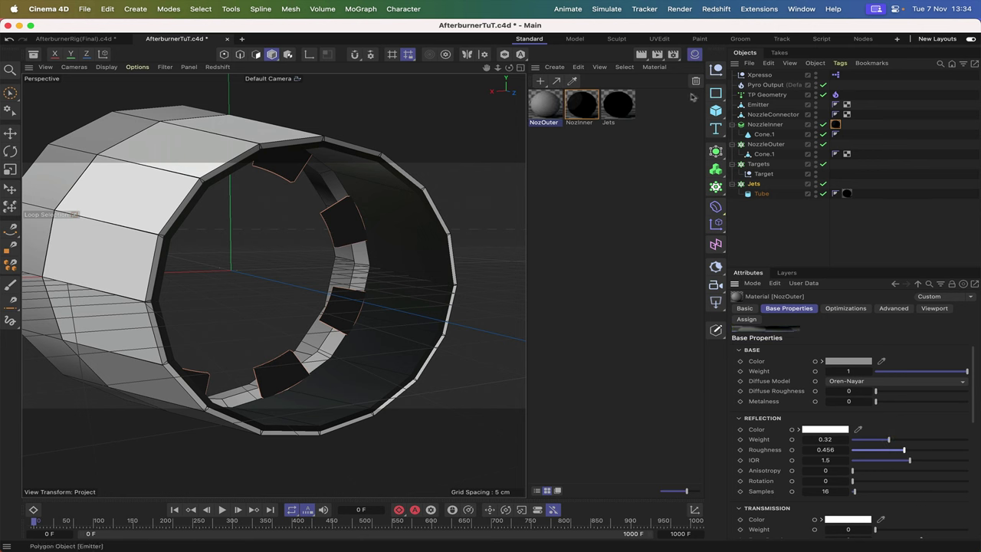
drag(486, 68, 498, 285)
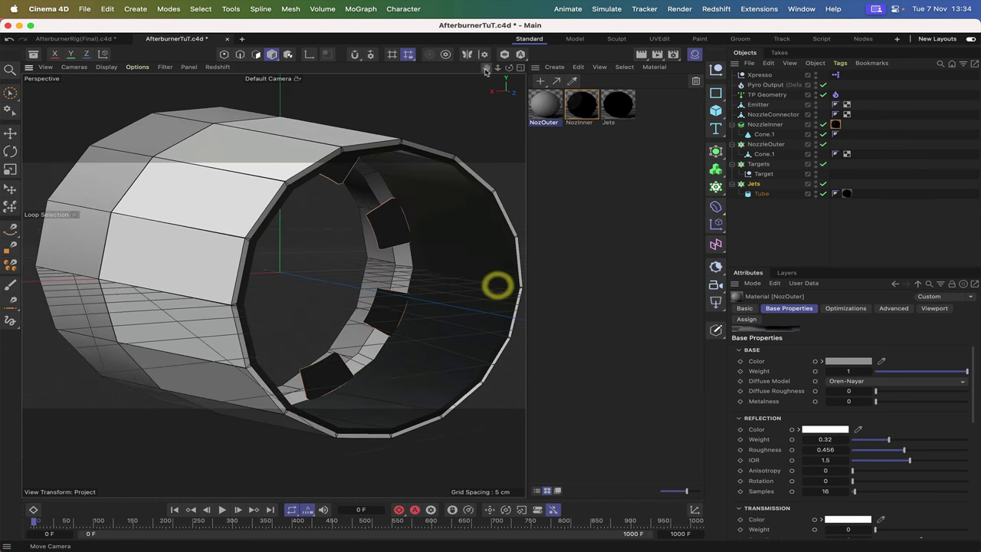
mouse_move(539, 107)
mouse_down()
mouse_move(584, 132)
mouse_move(705, 159)
mouse_move(763, 145)
mouse_up()
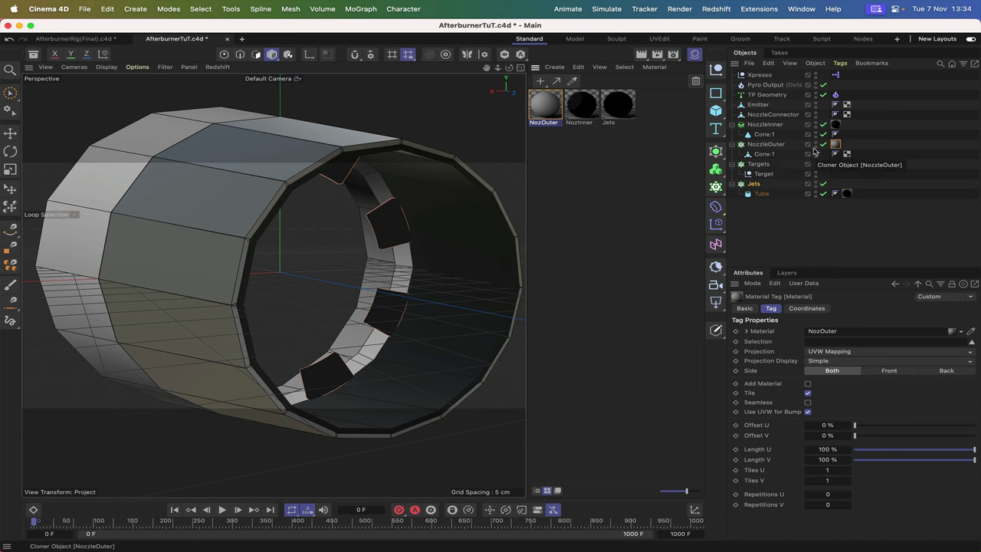
- Move the NozOuter tag onto Cone.1 and duplicate NozOuter as a new NozConnect material
drag(835, 145, 857, 156)
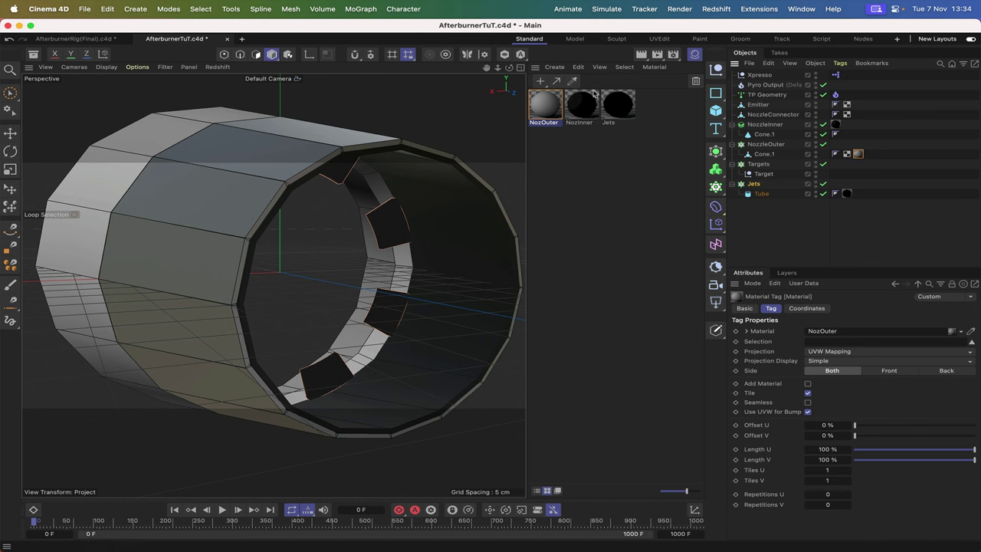
ctrl+drag(548, 105, 583, 107)
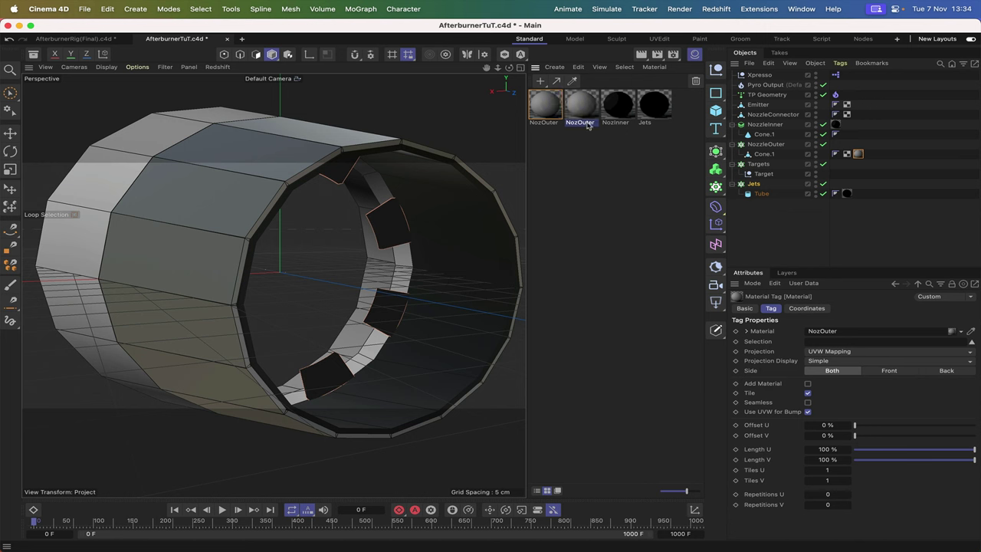
click(589, 124)
click(585, 122)
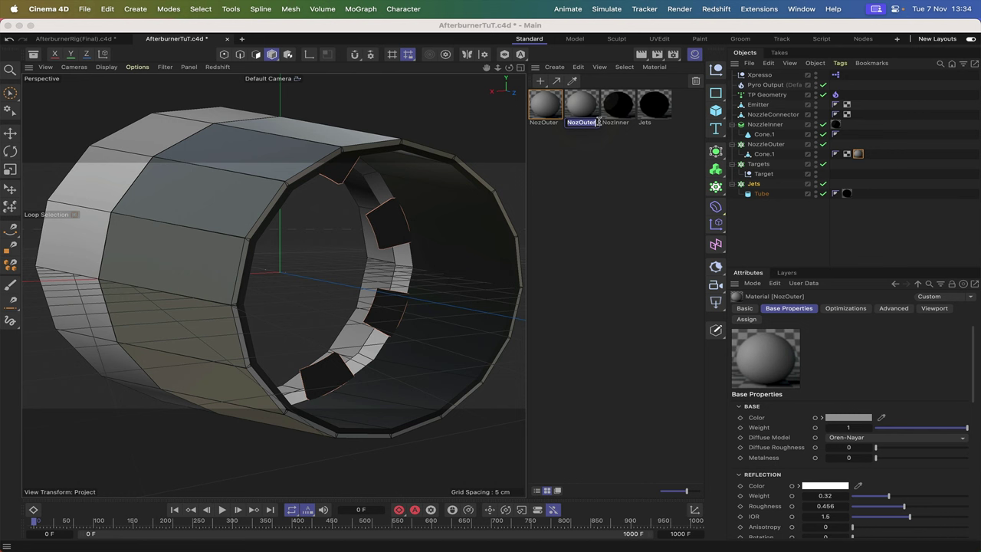
click(599, 121)
text(Connect)
key(Return)
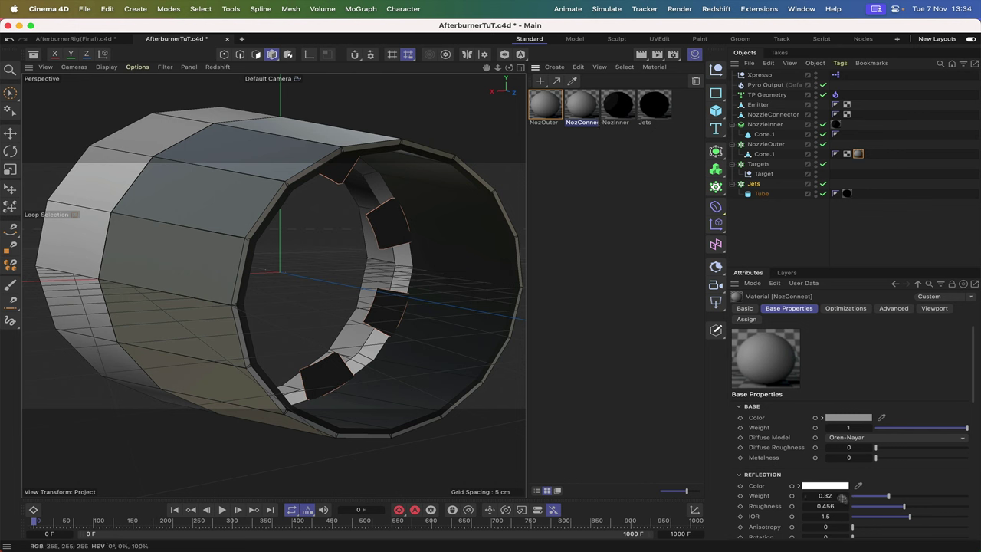
- Darken NozConnect's base colour to dark grey (RGB 37) and apply it to the nozzle connector pieces
click(843, 420)
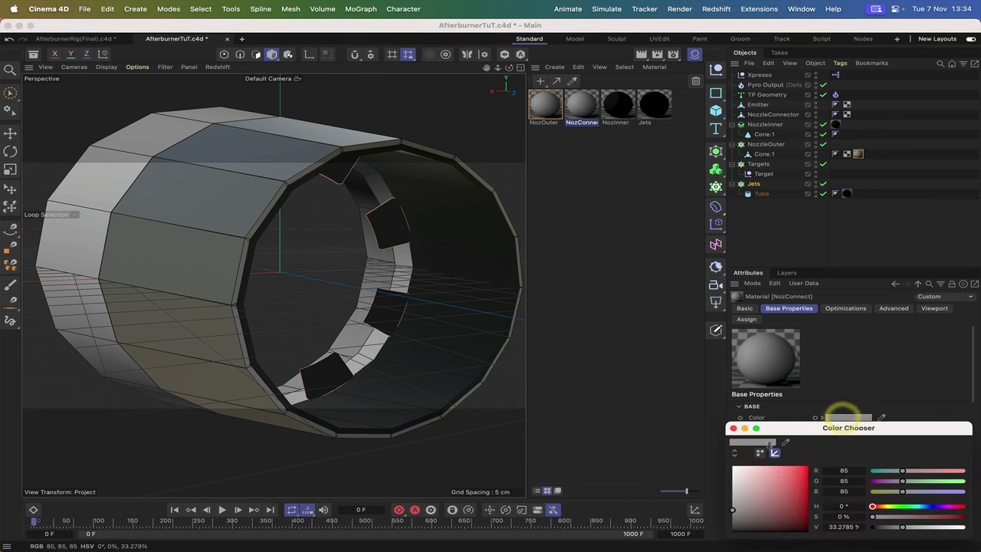
drag(734, 509, 732, 522)
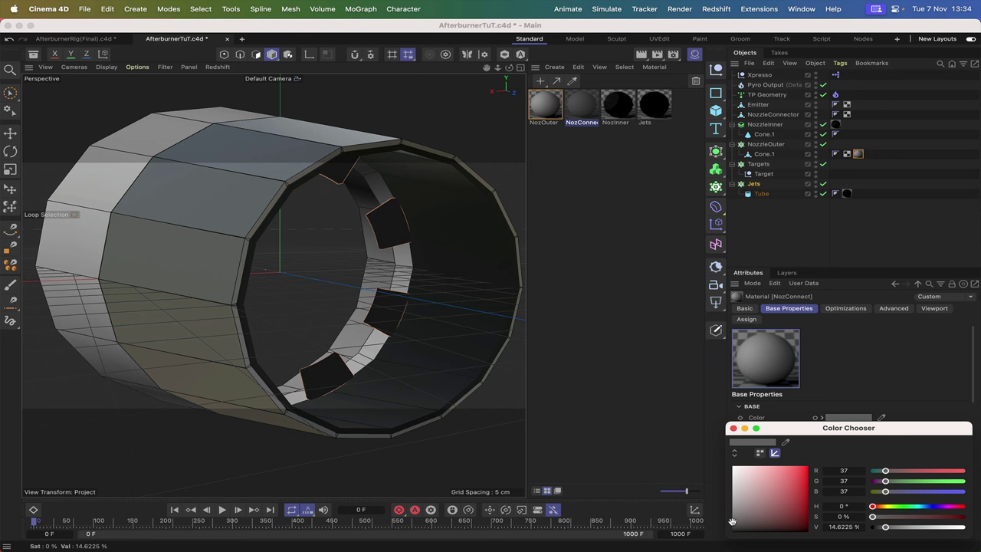
click(733, 428)
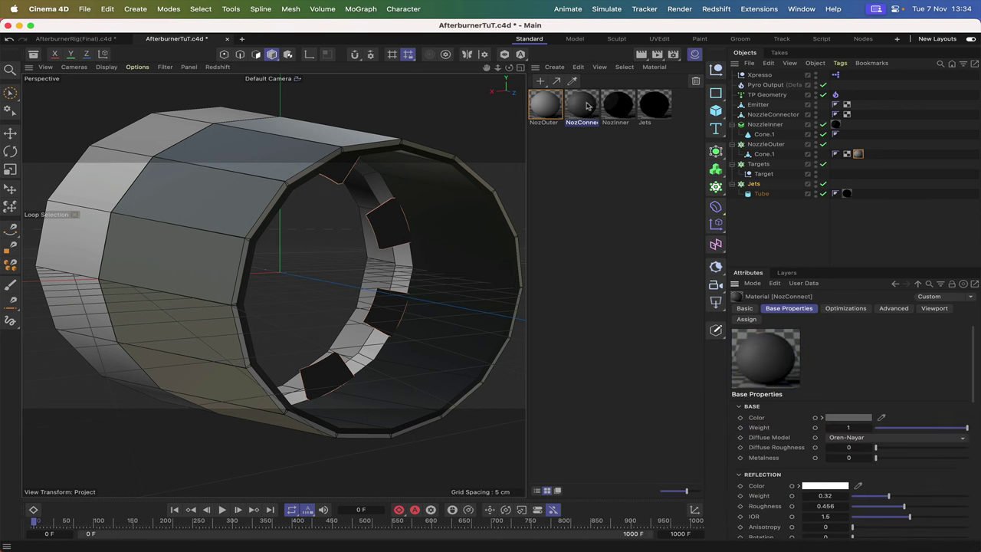
drag(585, 107, 99, 190)
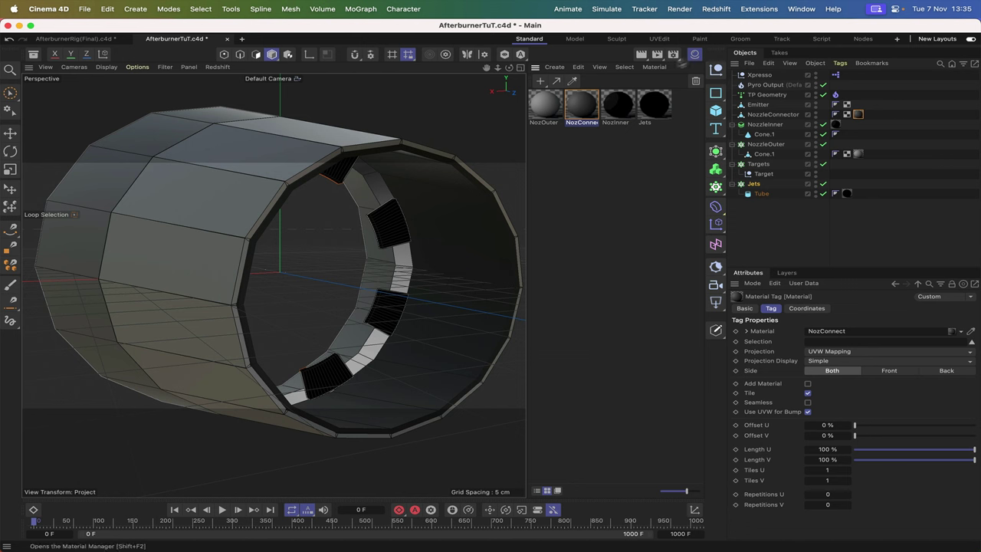
- Create a Pyro Volume material and place it after Jets in the Material Manager
click(541, 81)
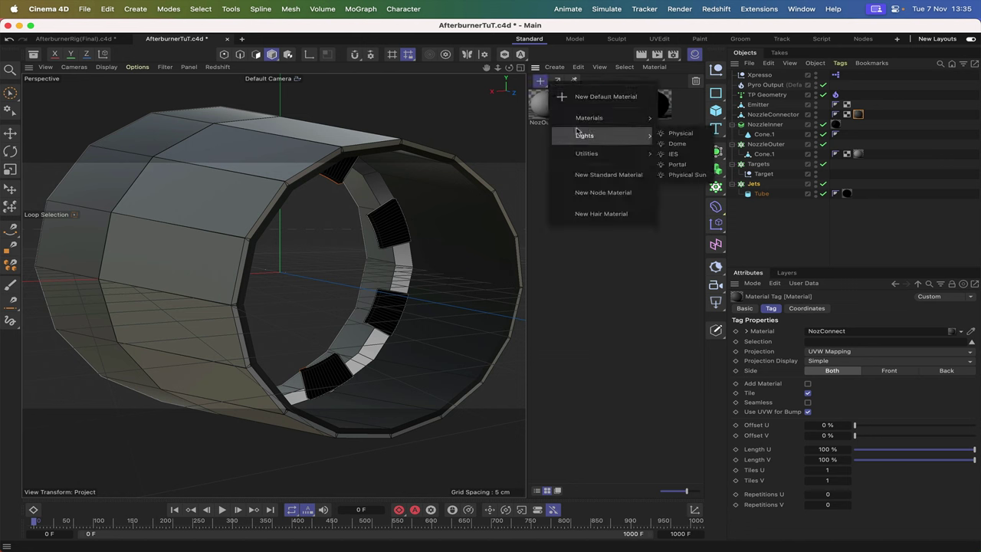
mouse_move(613, 118)
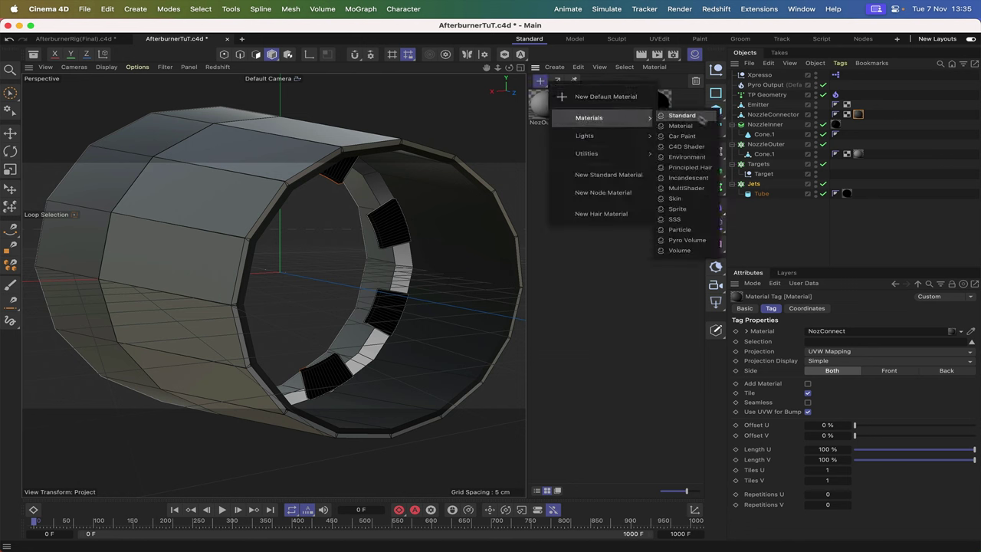
click(696, 240)
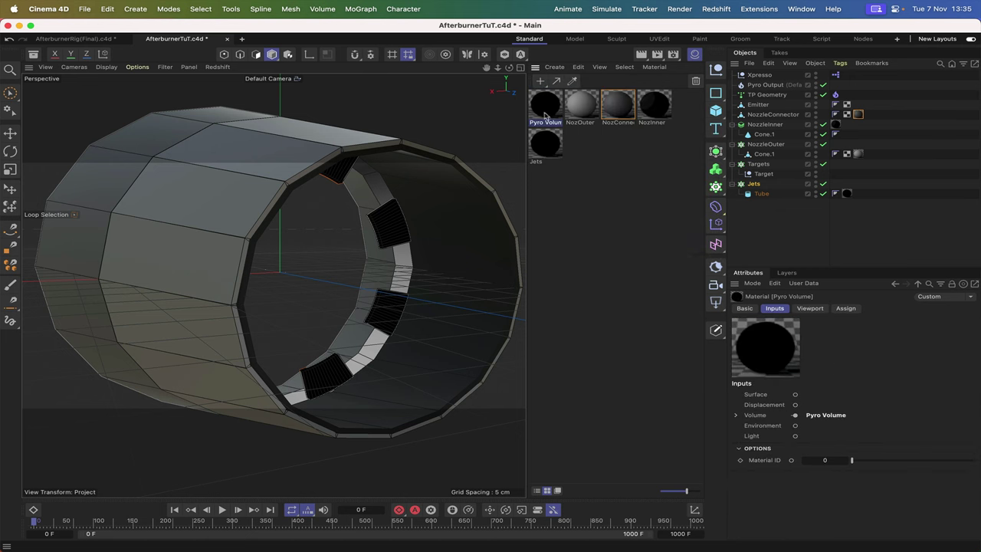
drag(544, 115, 770, 95)
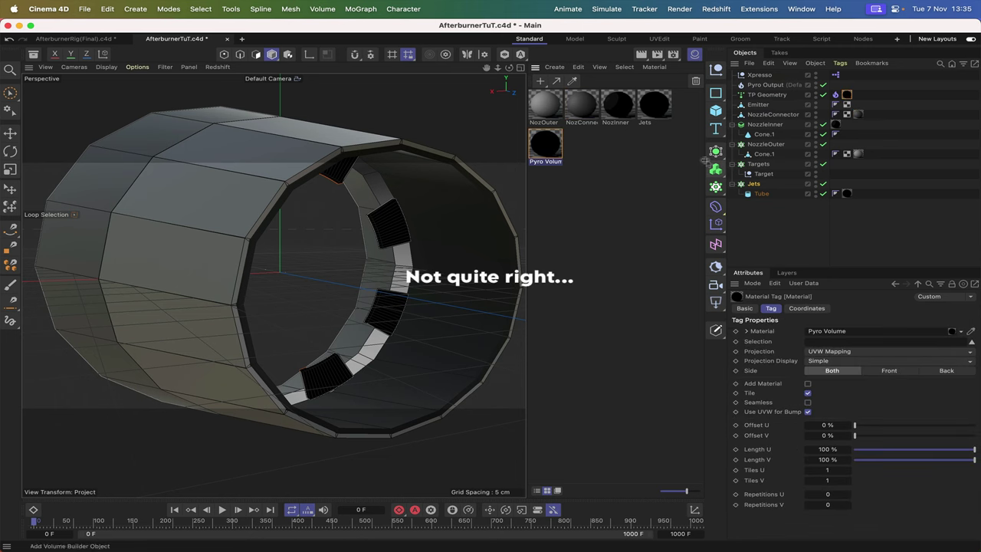
- In the Pyro Volume node graph, raise the Volume node's emission Scale from 1 to 1.2
double_click(546, 147)
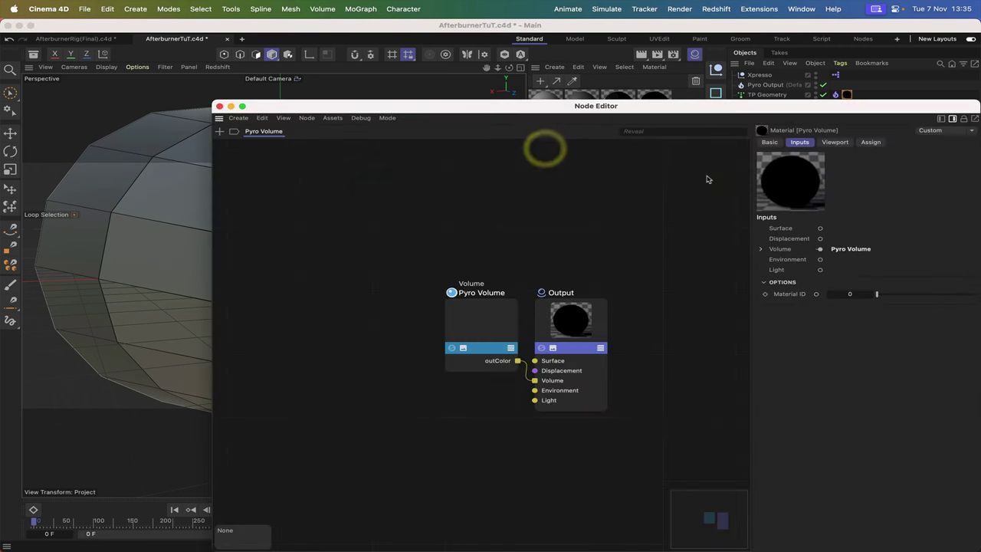
click(493, 322)
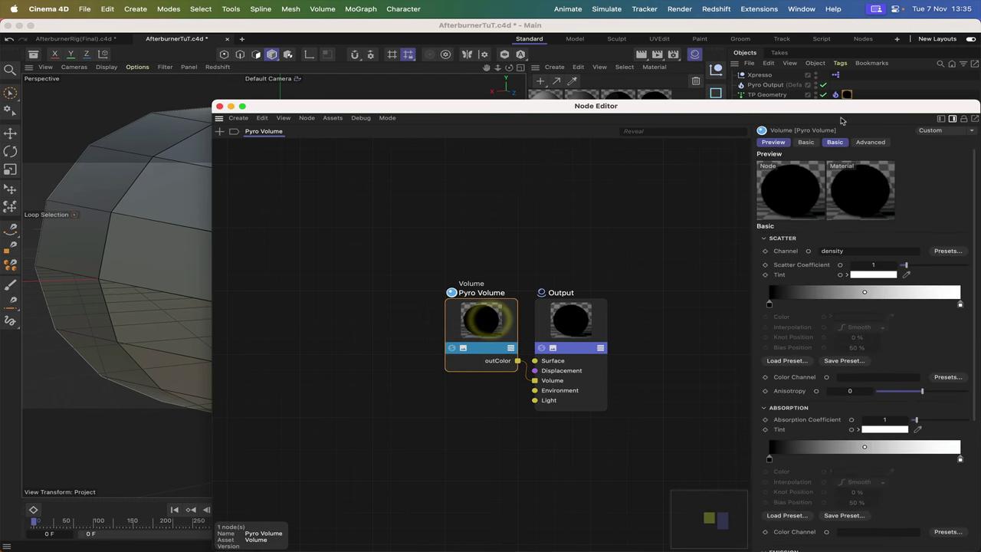
drag(870, 104, 757, 24)
scroll(804, 285, down, 3)
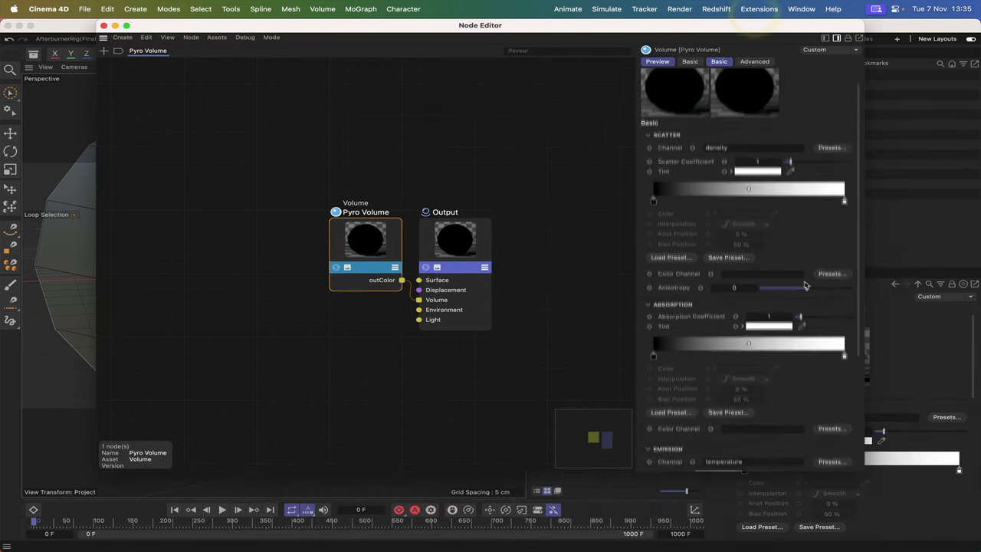
scroll(805, 285, down, 2)
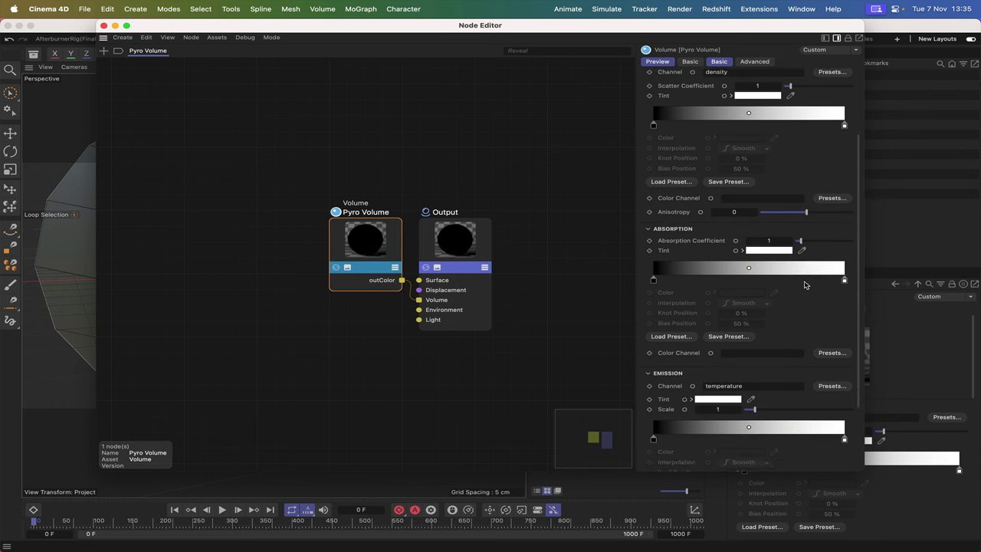
drag(718, 378, 805, 397)
scroll(772, 274, up, 3)
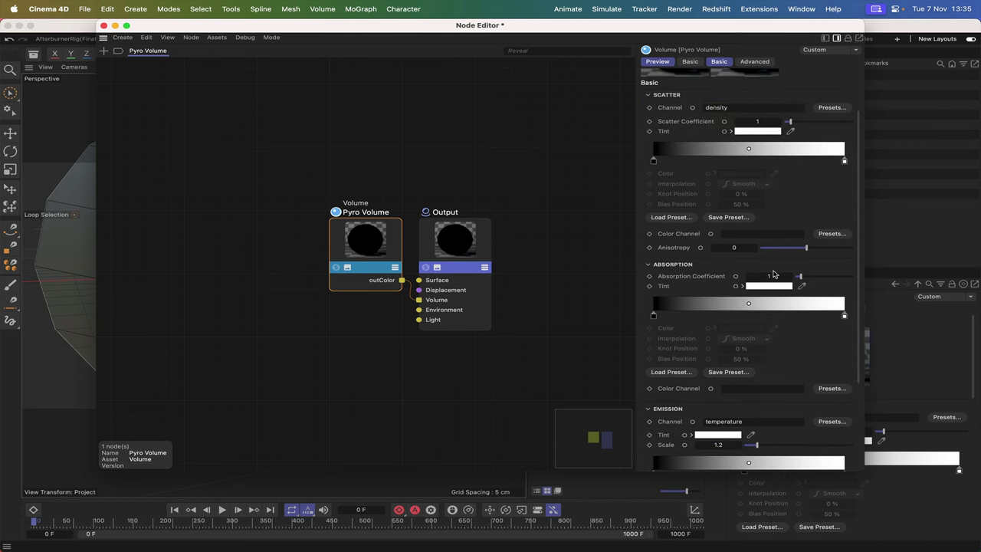
scroll(772, 275, down, 6)
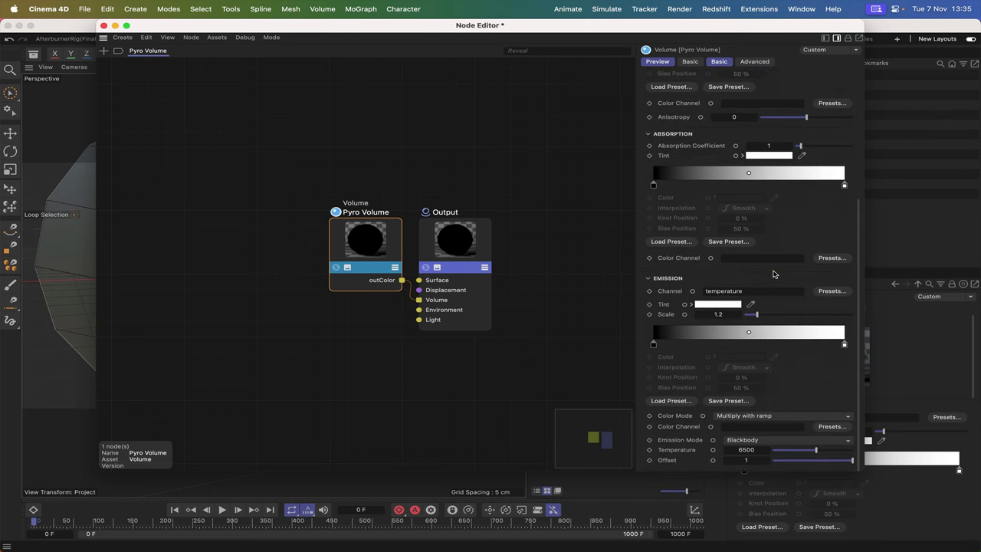
scroll(773, 275, up, 9)
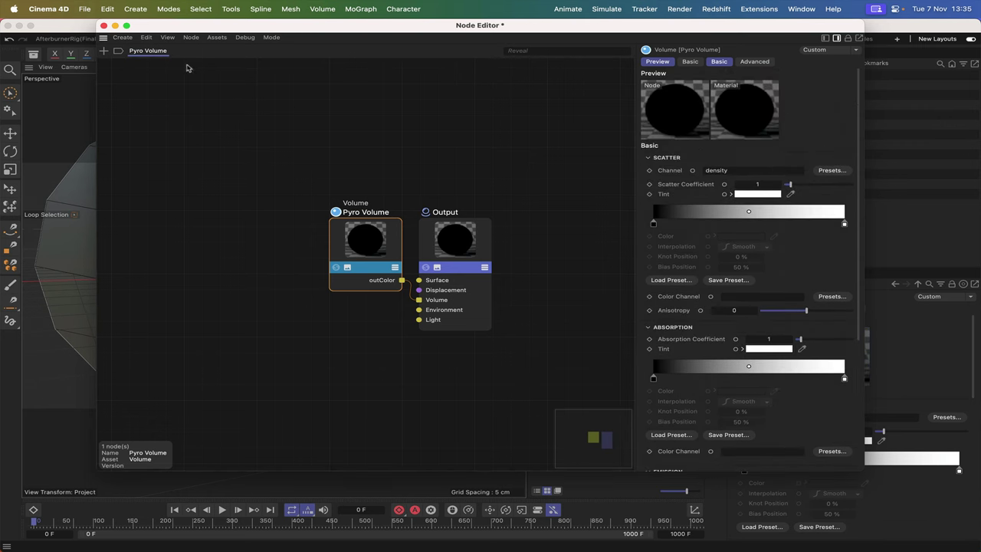
- Close the node graph, add an RS Camera, and set its Bloom lens effect to Override
click(105, 26)
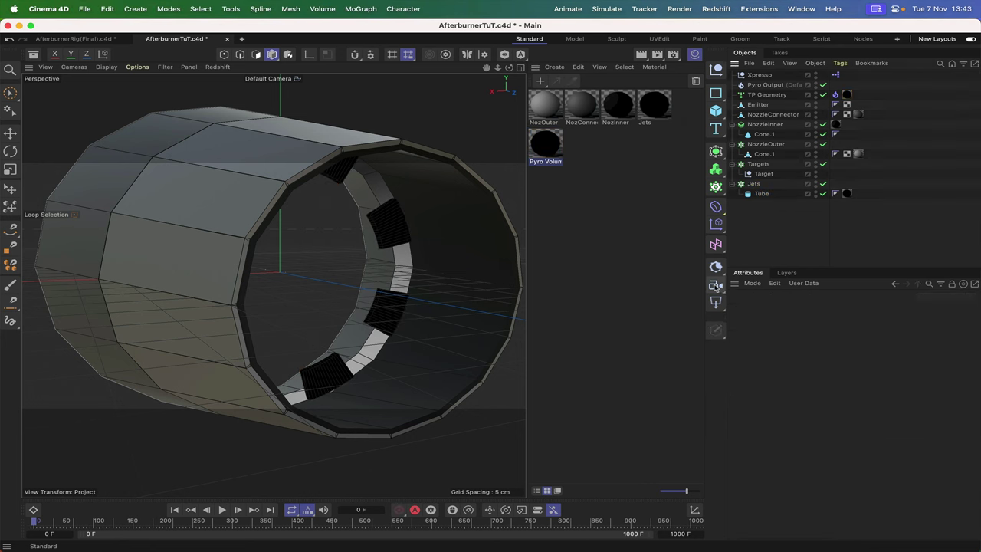
click(715, 285)
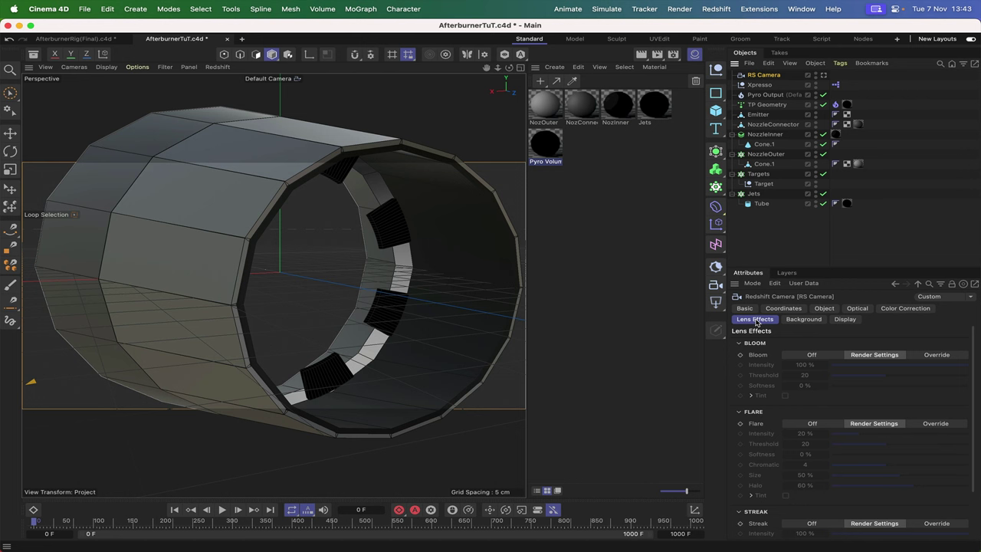
click(936, 356)
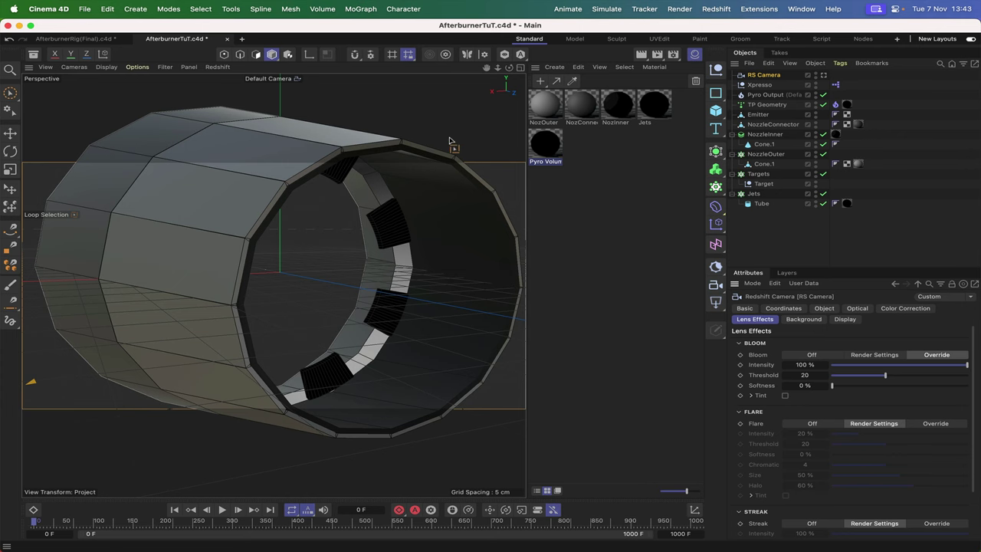
- In the rig's Xpresso graph, make room for a duplicated Range Mapper and feed Thrust into it
double_click(835, 85)
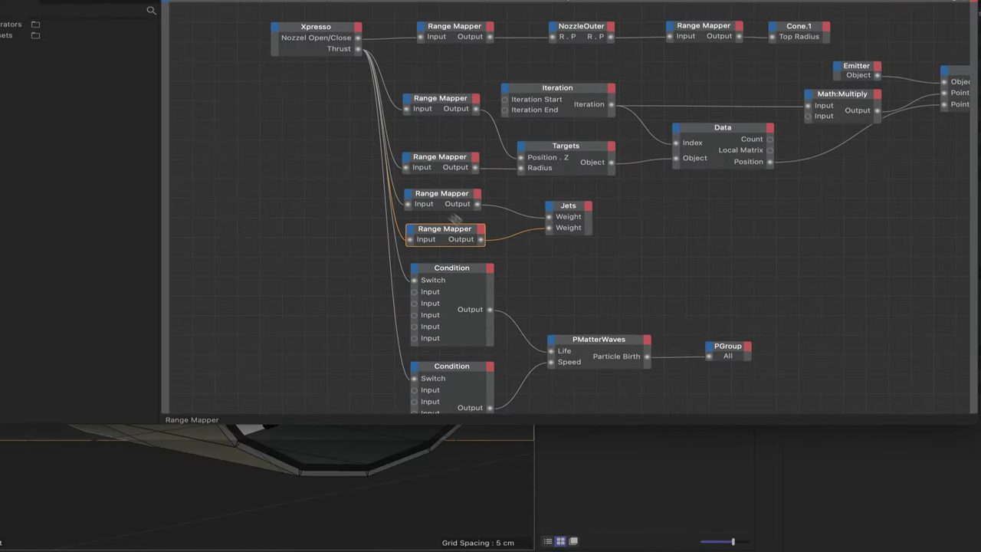
drag(431, 185, 693, 387)
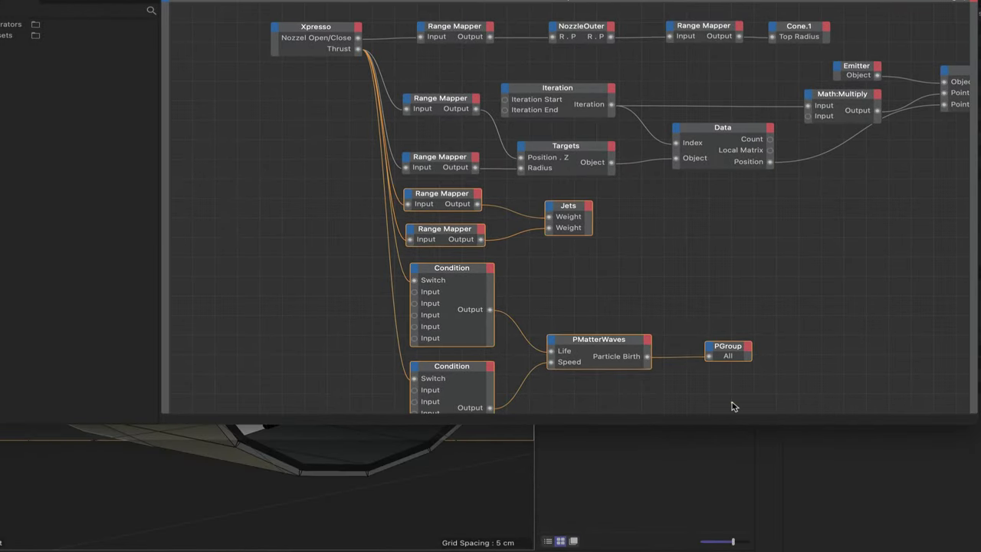
drag(588, 211, 580, 245)
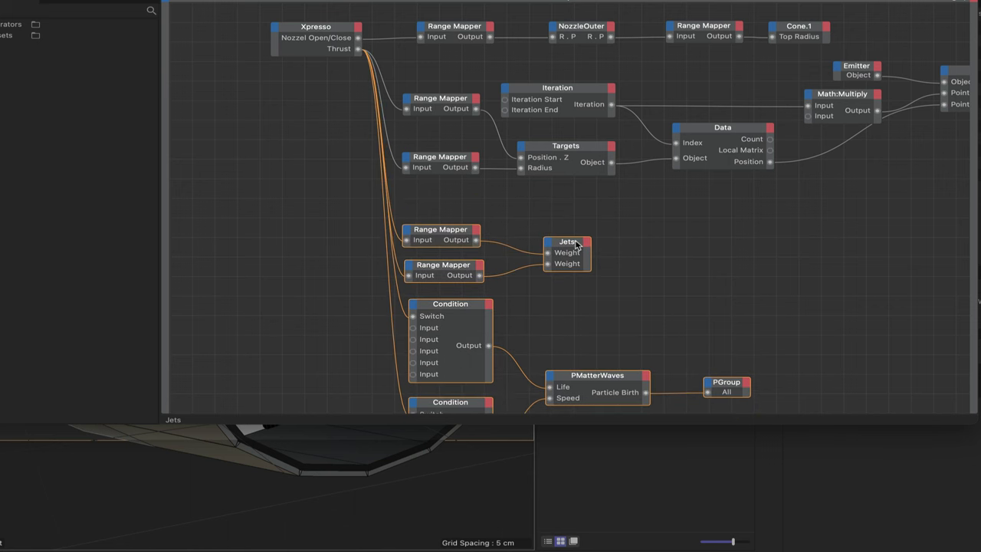
click(578, 208)
ctrl+drag(440, 230, 442, 202)
drag(360, 54, 407, 205)
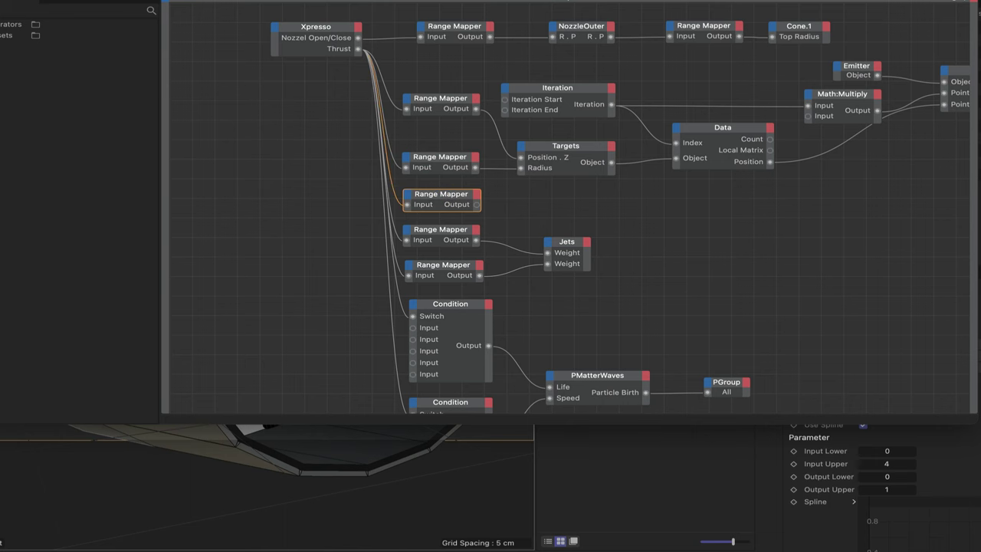
- Set the new Range Mapper's output to 0.05–0.2 and bring the RS Camera into the graph
drag(460, 2, 226, 3)
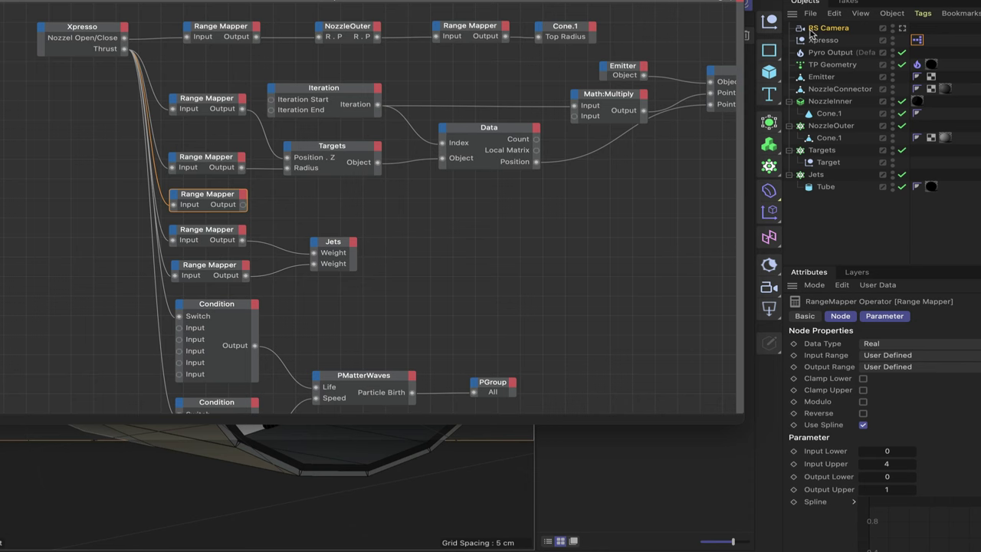
click(844, 28)
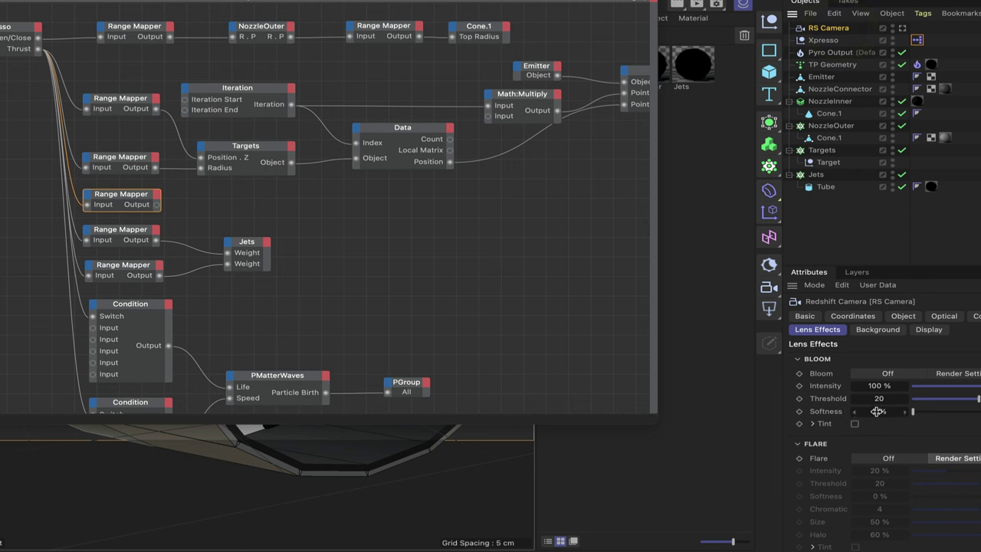
click(143, 197)
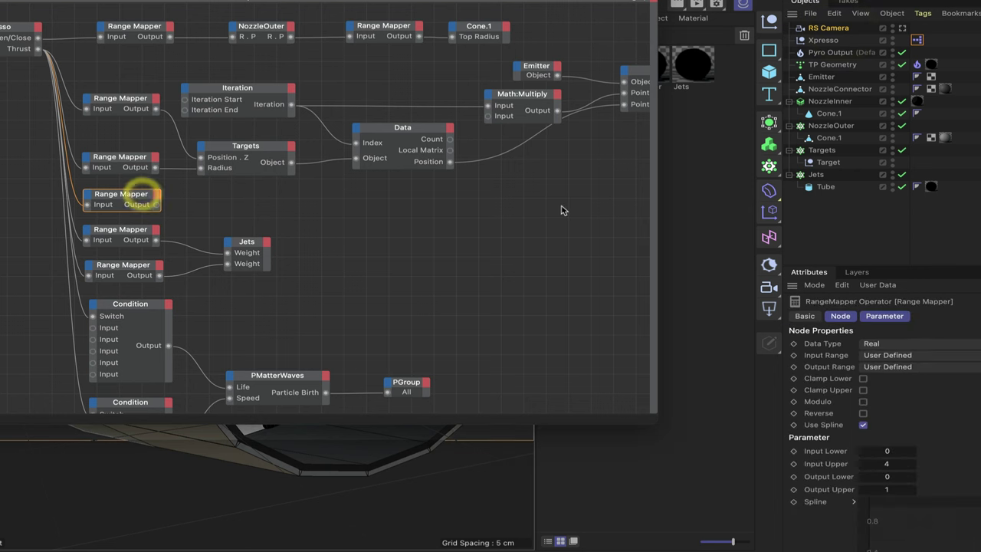
click(888, 477)
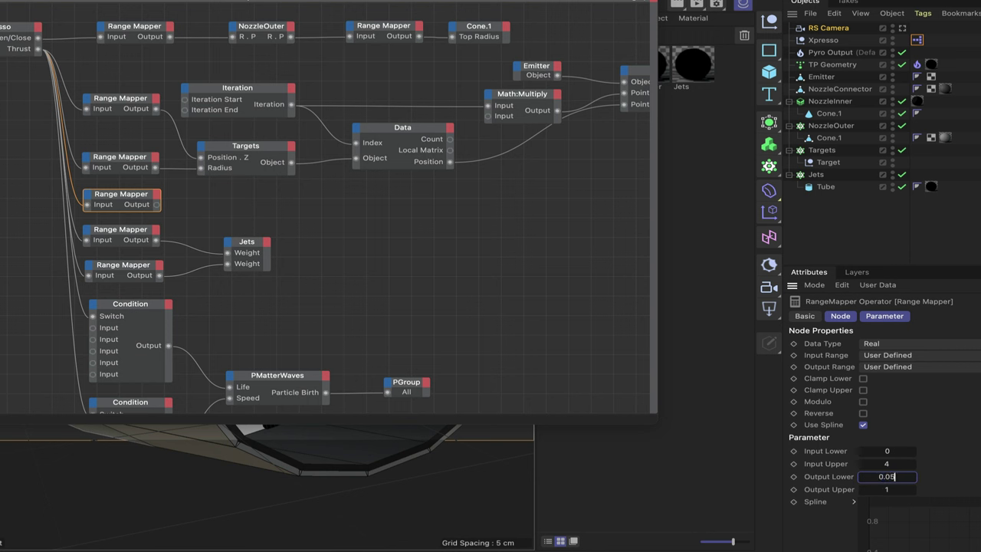
key(Return)
click(890, 489)
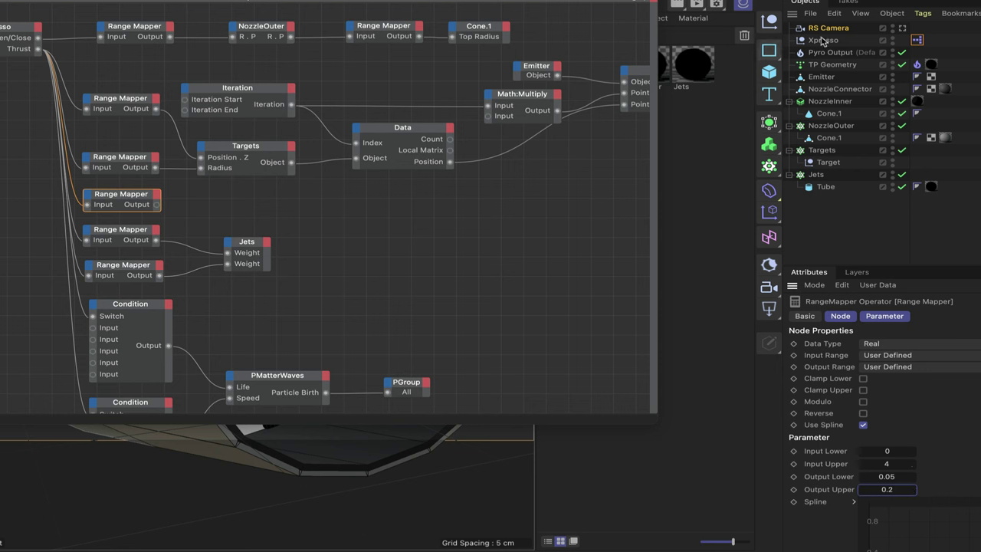
drag(266, 209, 246, 198)
- Add a Bloom Softness input to the RS Camera node and wire the Range Mapper output into it
click(228, 197)
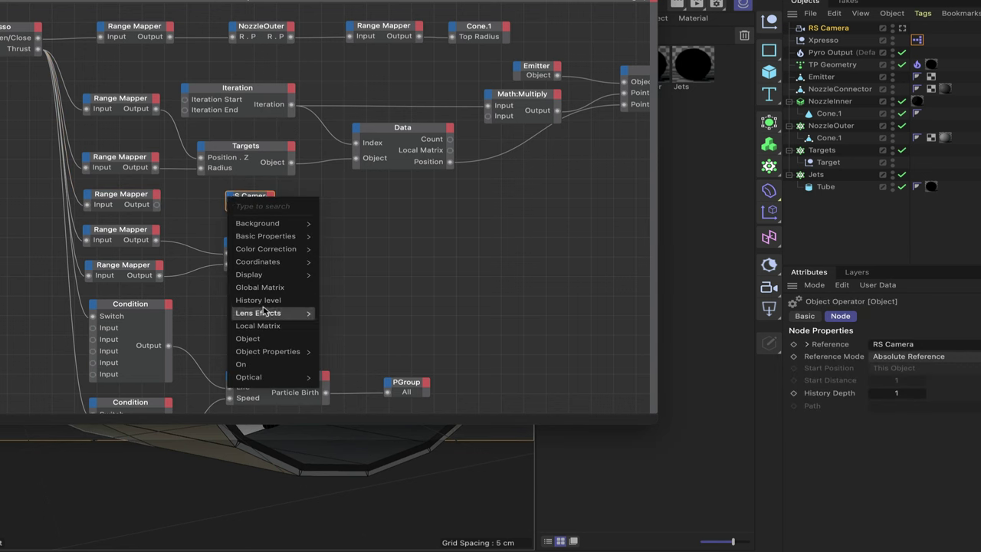
mouse_move(306, 313)
mouse_move(337, 318)
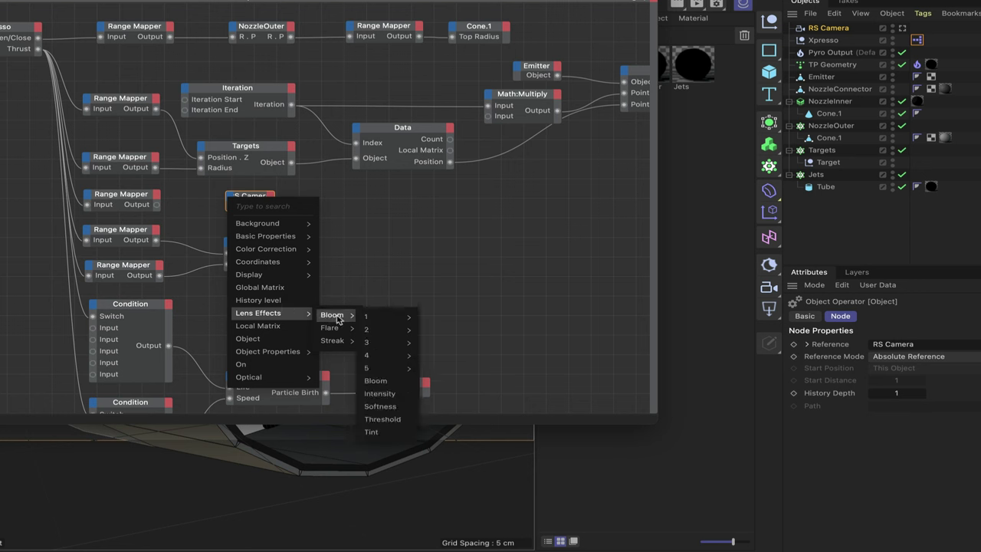
click(380, 406)
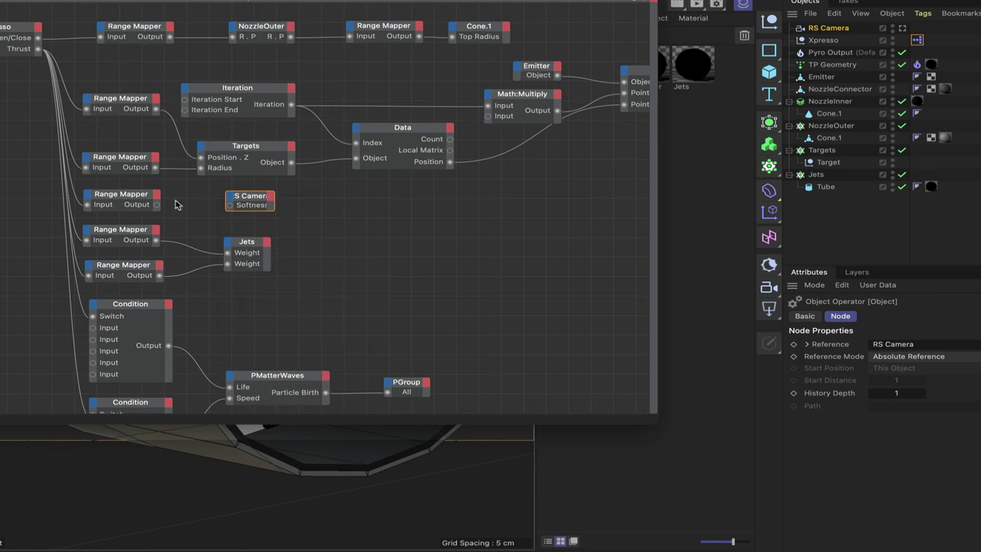
drag(155, 205, 229, 206)
click(231, 213)
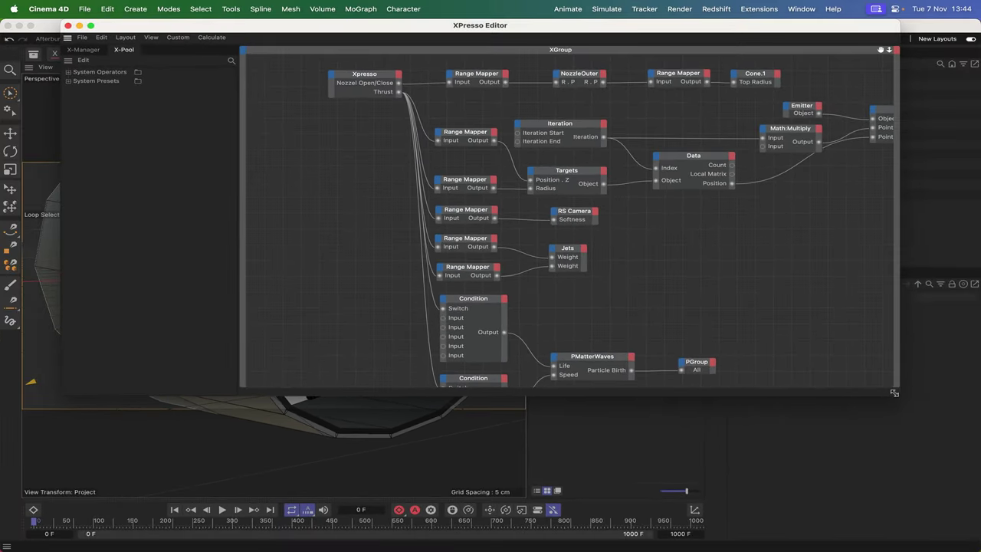
drag(894, 392, 924, 482)
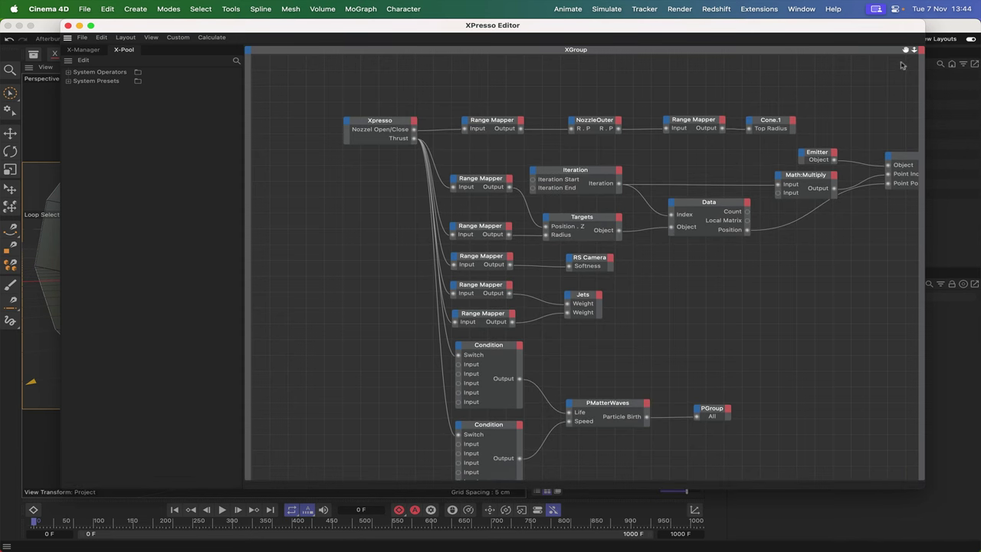
scroll(582, 264, right, 5)
scroll(582, 264, down, 2)
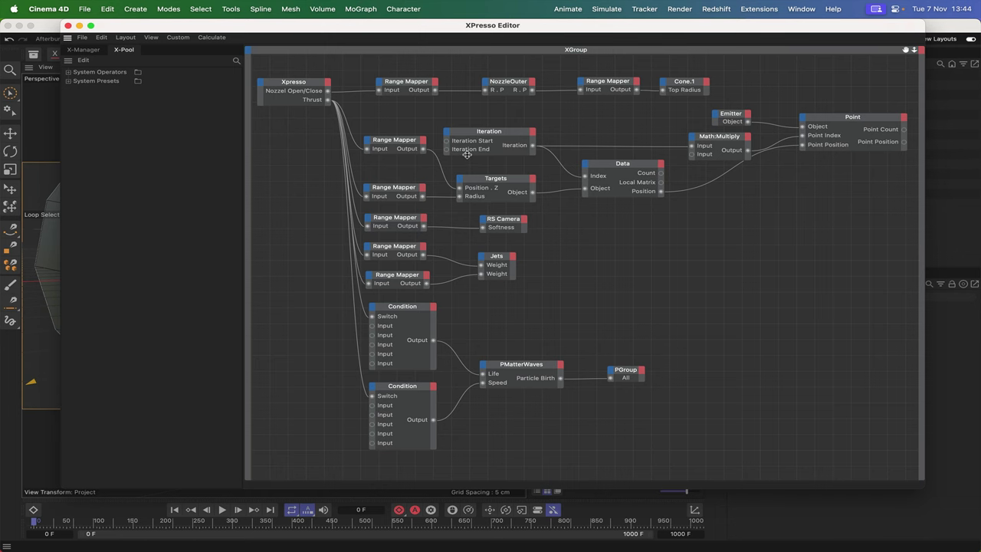
- Set the Xpresso editor aside, look through the RS Camera, and frame the nozzle small at left
drag(344, 30, 469, 16)
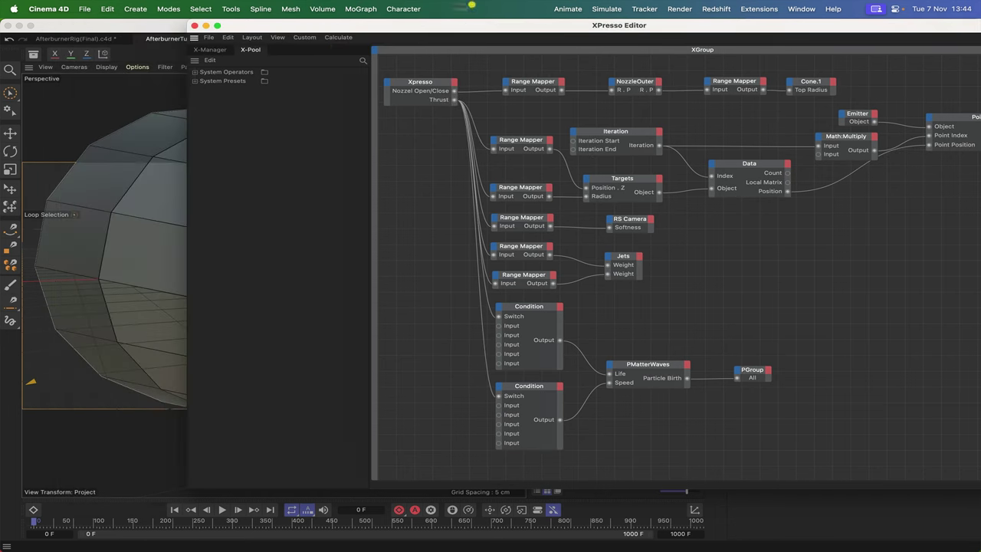
click(196, 25)
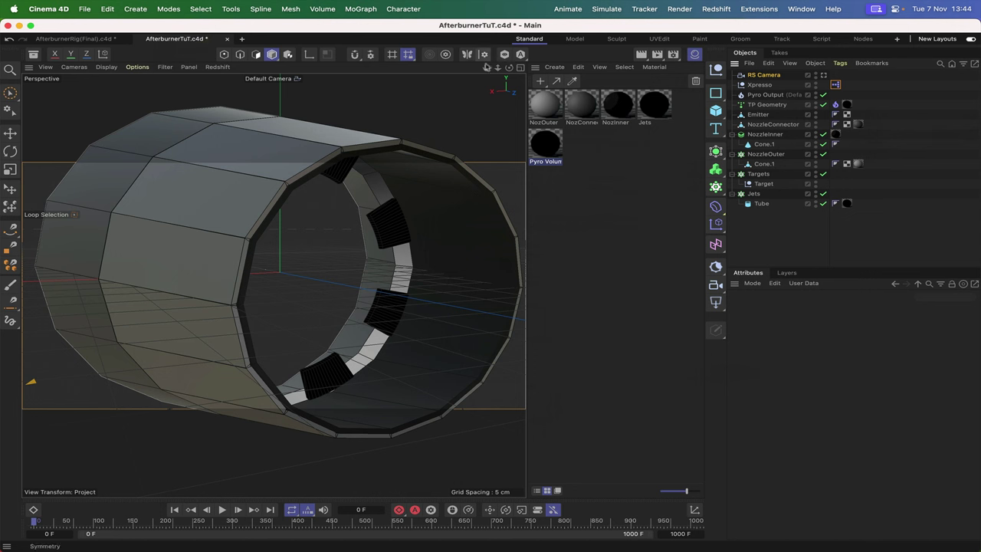
drag(486, 67, 486, 68)
scroll(273, 285, down, 8)
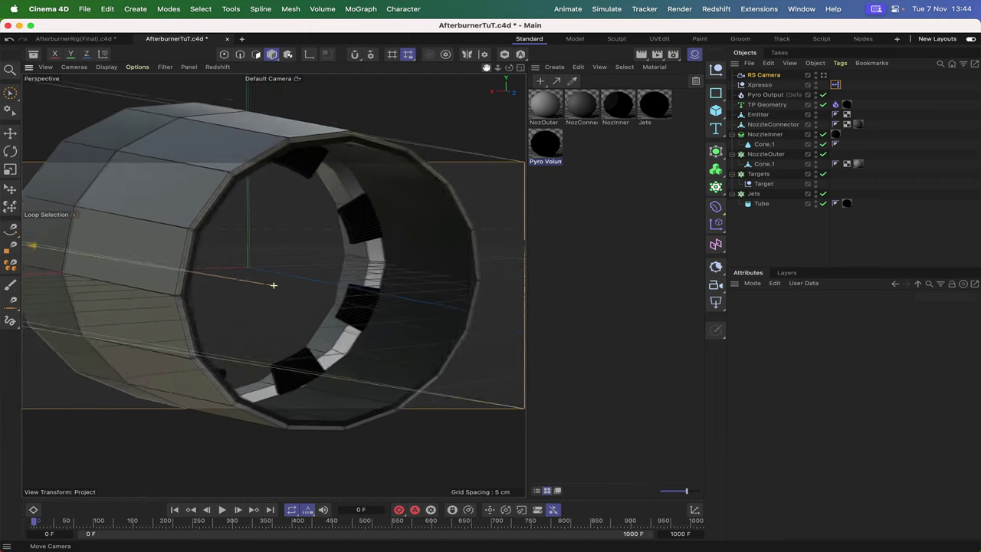
scroll(274, 285, down, 5)
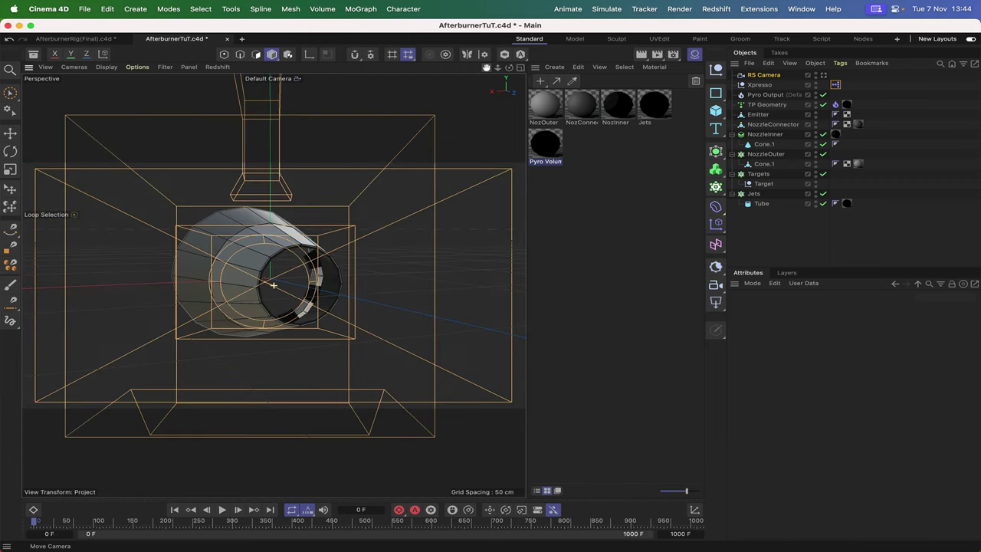
click(825, 75)
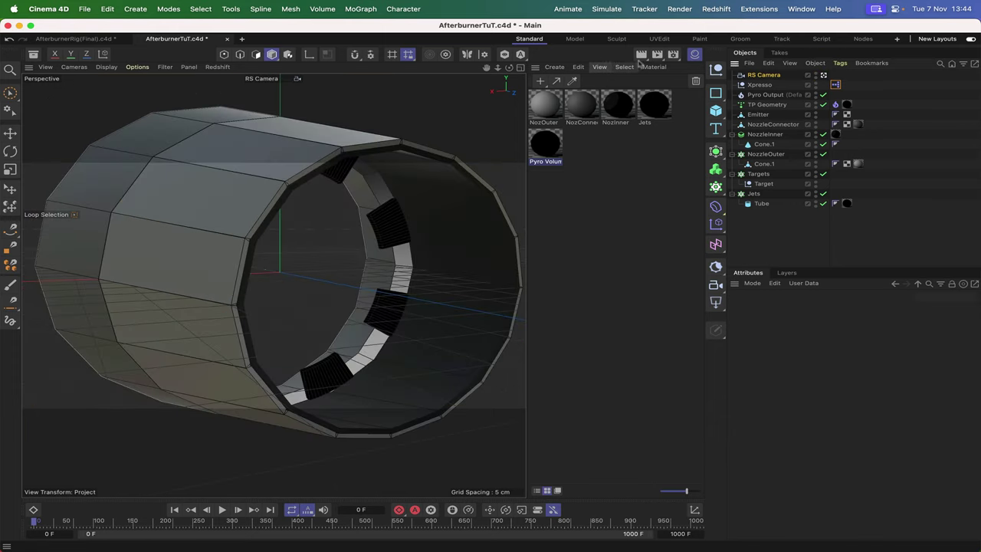
drag(486, 67, 482, 69)
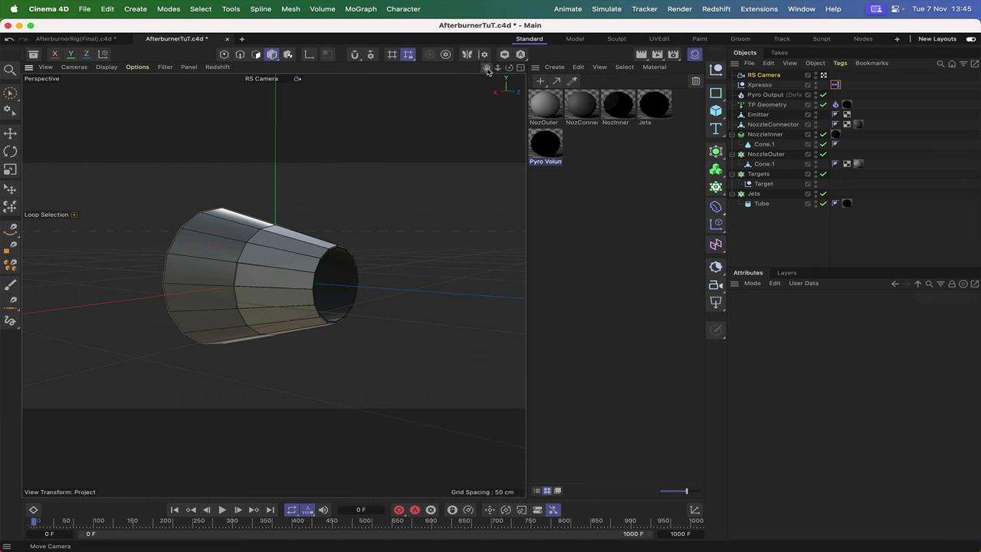
drag(509, 68, 486, 285)
drag(509, 67, 265, 281)
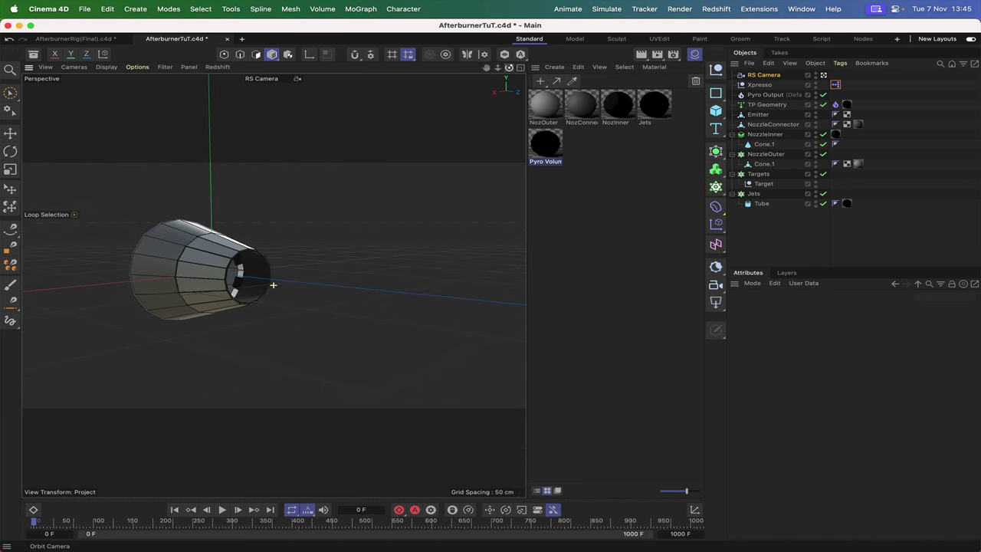
drag(486, 67, 274, 285)
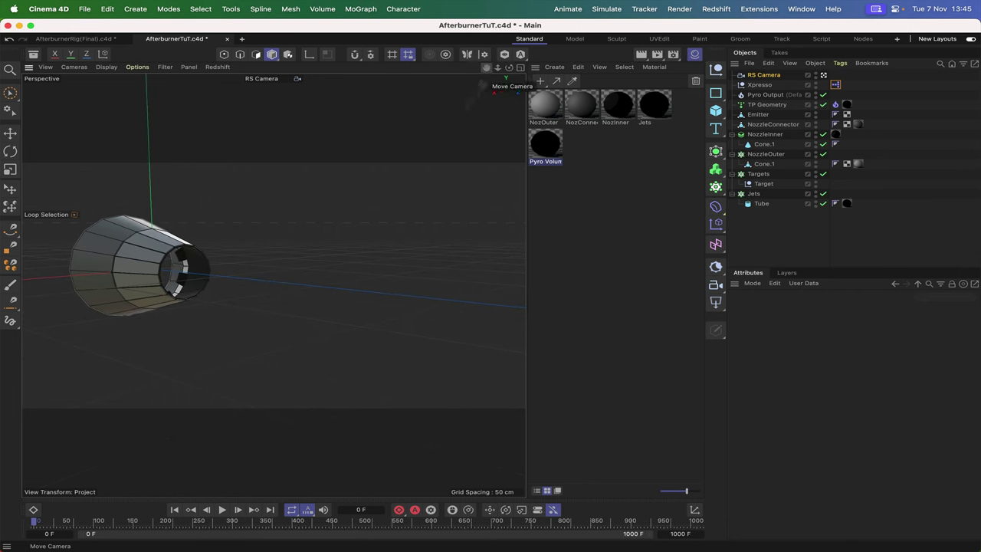
- Play the simulation to frame 135, reframe the plume, and hide the Emitter in viewport and render
click(222, 509)
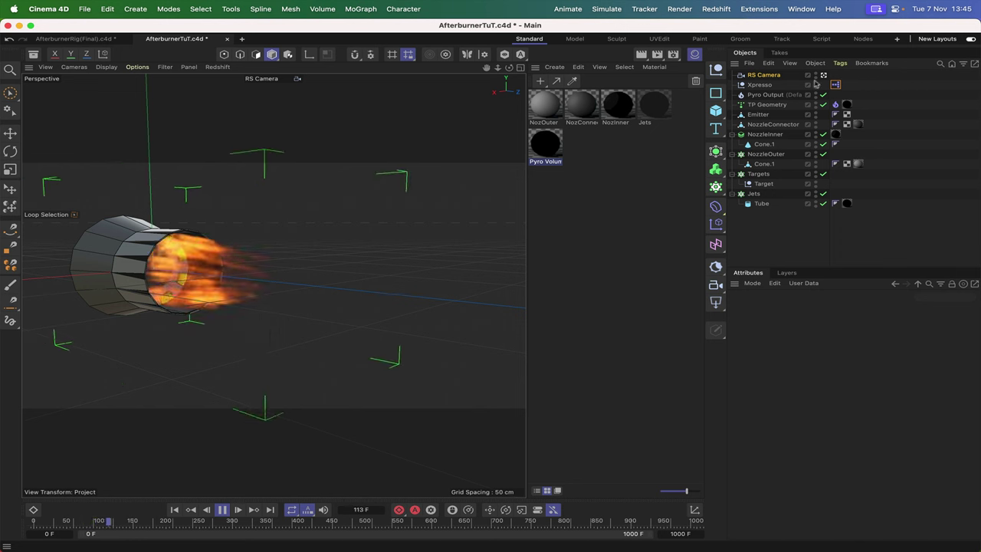
click(816, 113)
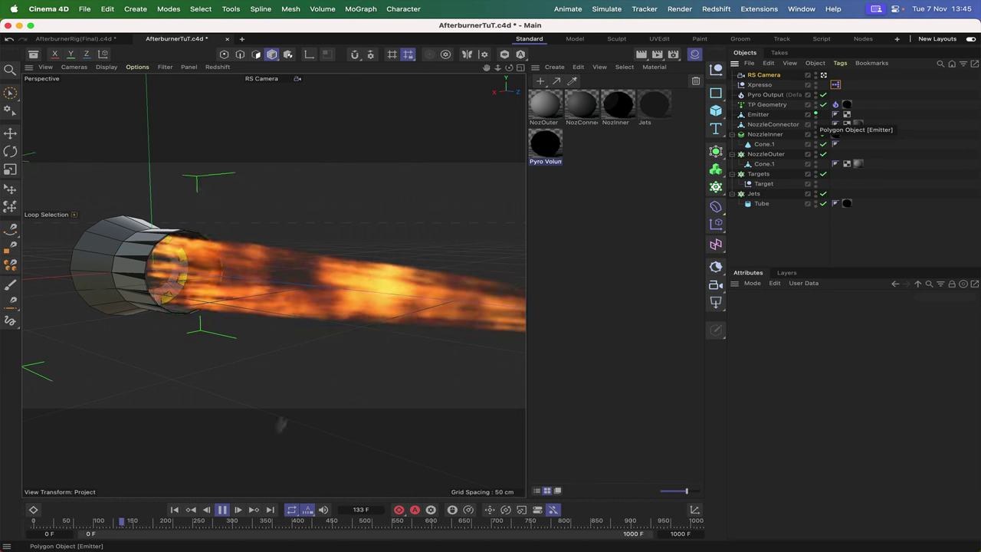
key(F8)
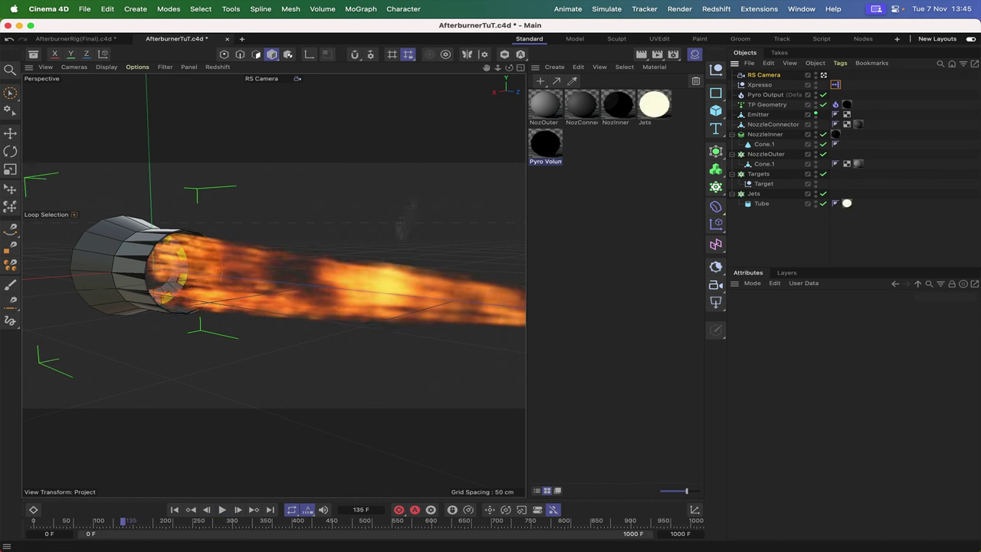
mouse_move(486, 68)
mouse_down()
mouse_move(438, 81)
mouse_move(481, 69)
mouse_up()
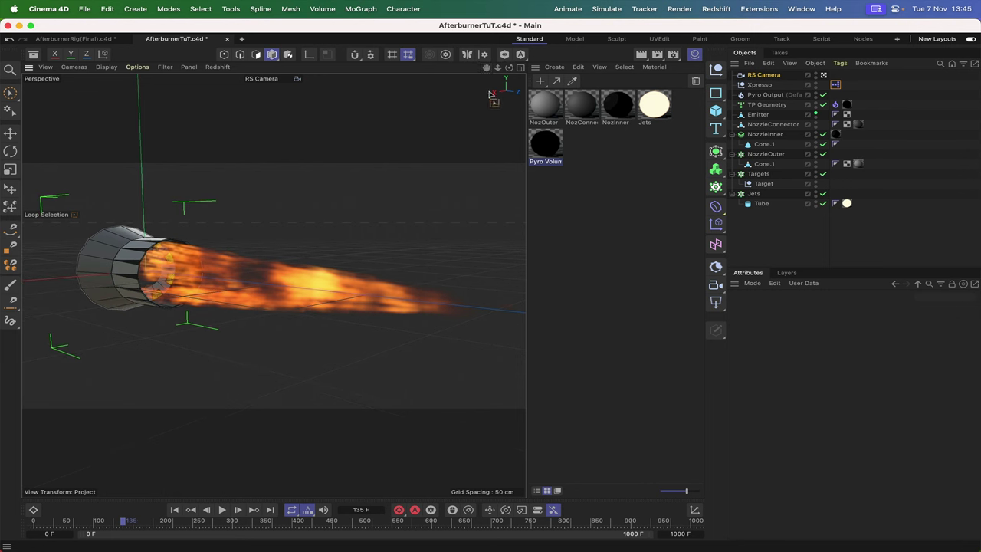
click(816, 114)
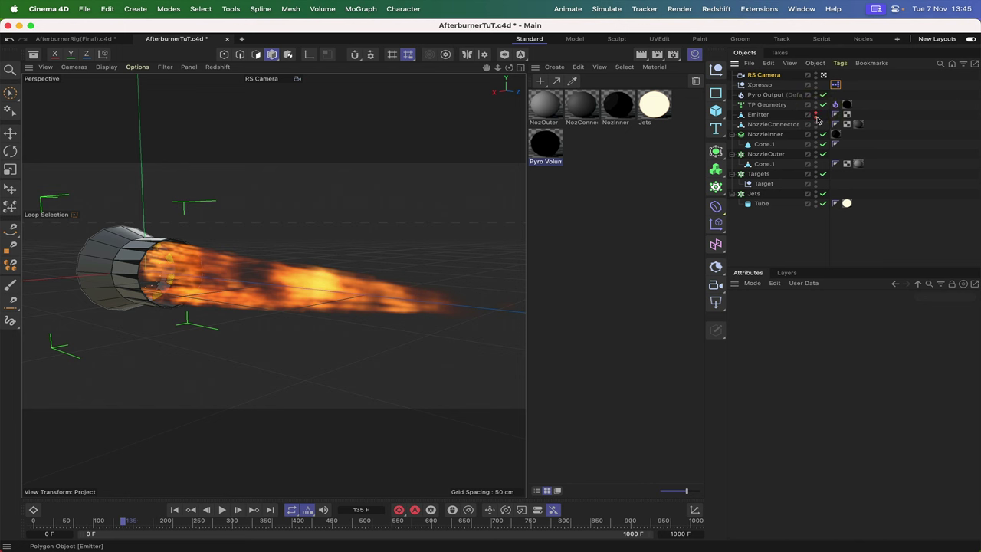
click(816, 114)
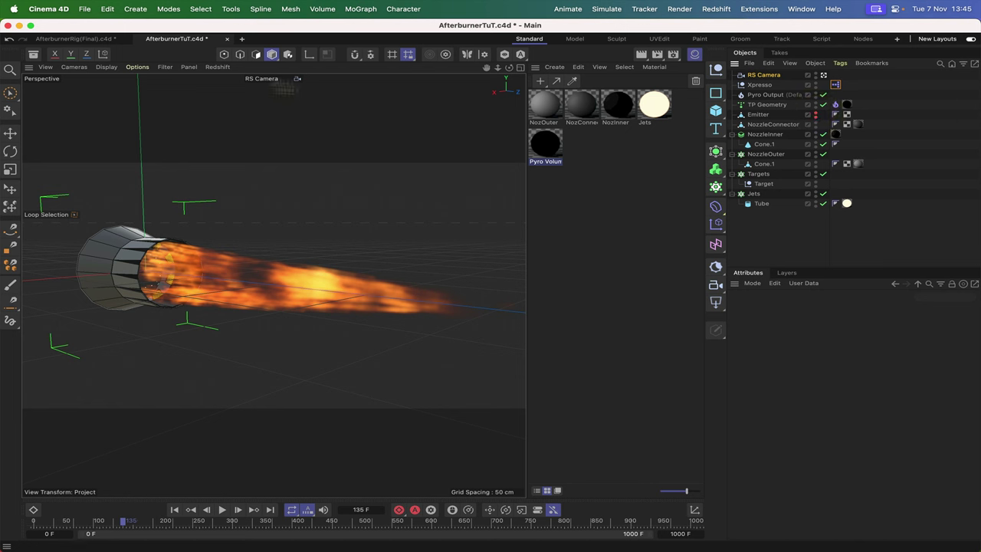
- Start the Redshift IPR and play the animation from frame 0 to watch the glowing nozzle jets
click(217, 66)
click(230, 84)
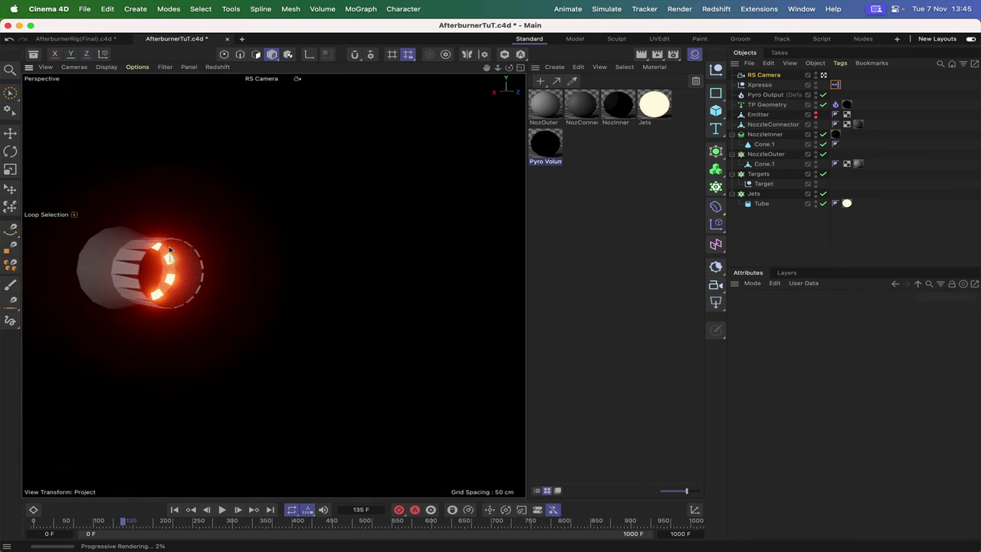
click(174, 509)
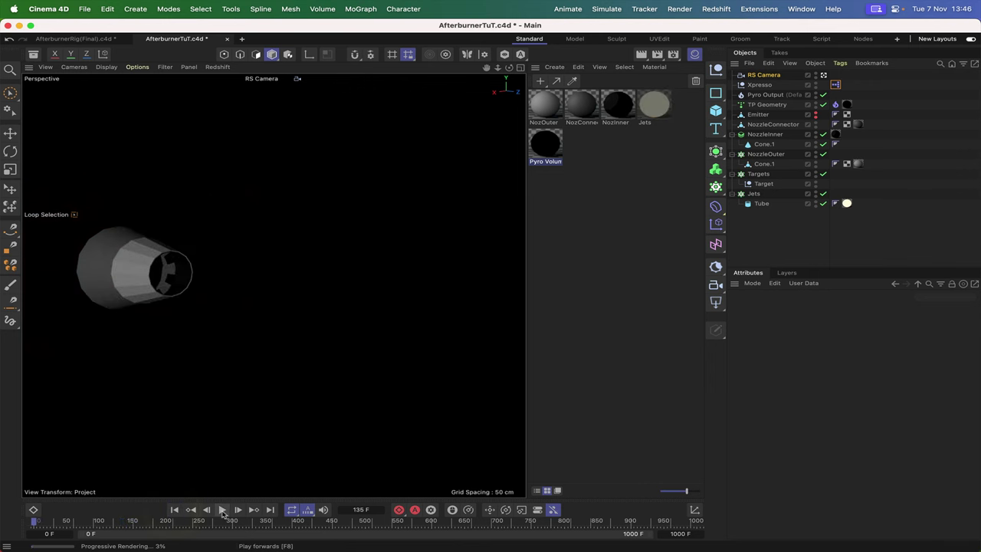
click(223, 509)
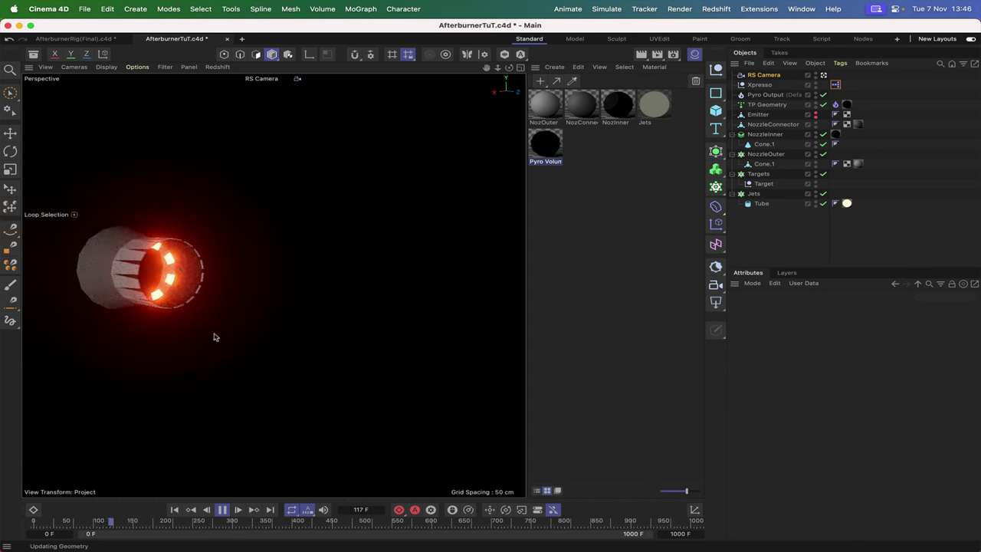
- Pause playback, rewind to frame 0, and stop the Redshift IPR
click(222, 512)
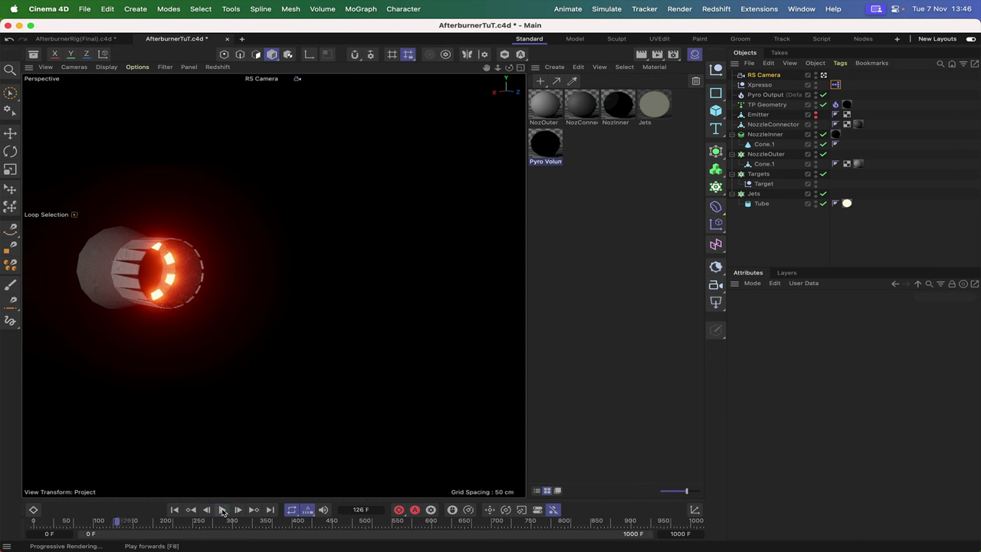
click(175, 510)
click(218, 68)
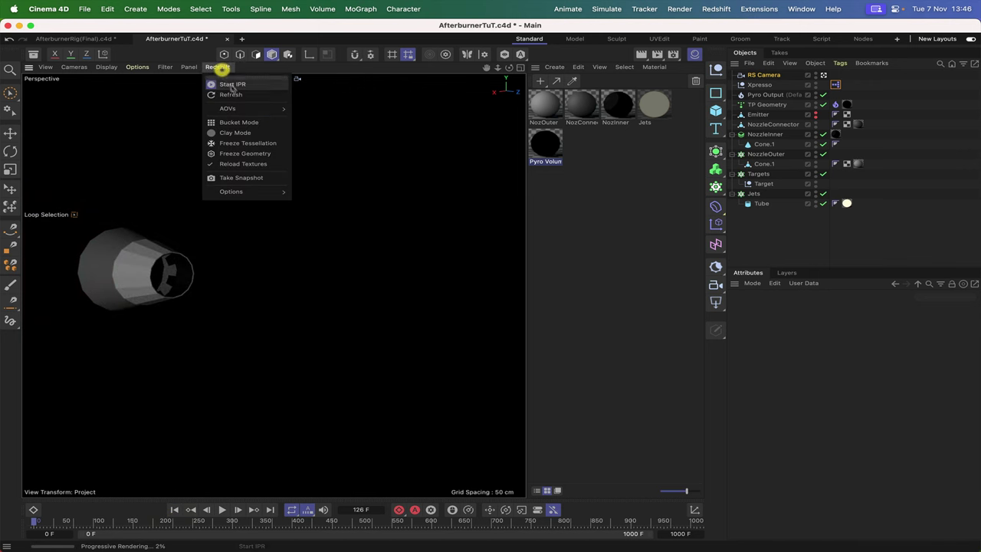
click(232, 86)
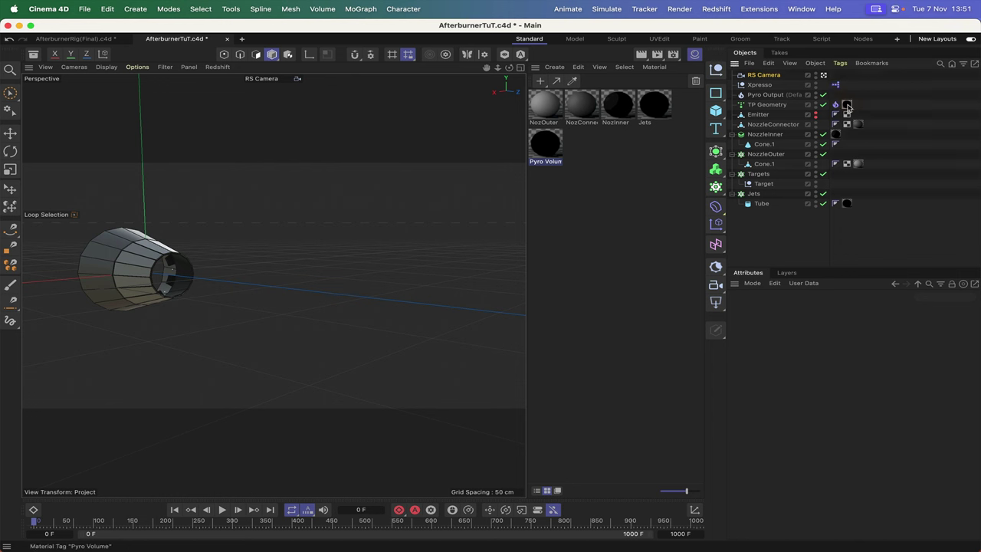
- Move the Pyro Volume material tag from TP Geometry to Pyro Output and play to frame 102
drag(847, 104, 836, 94)
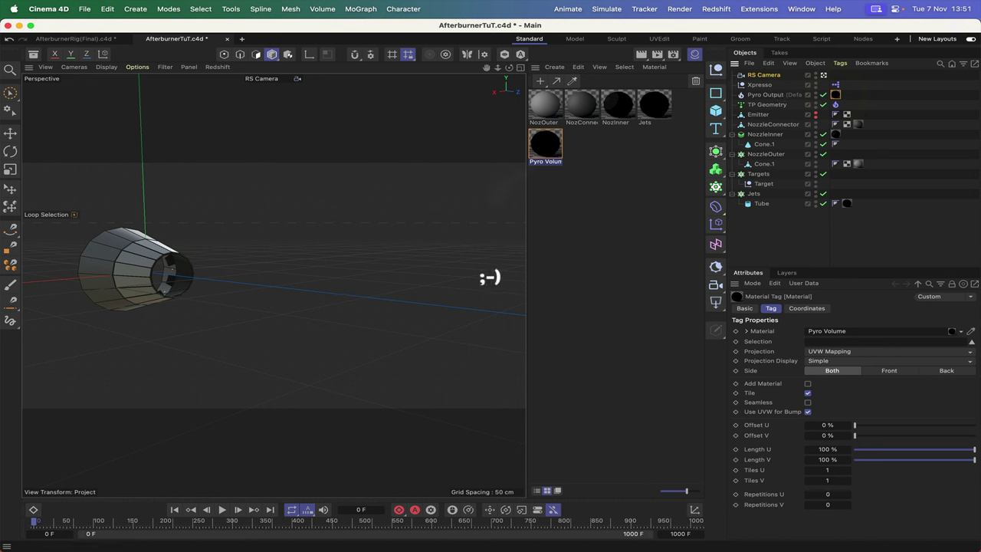
click(222, 510)
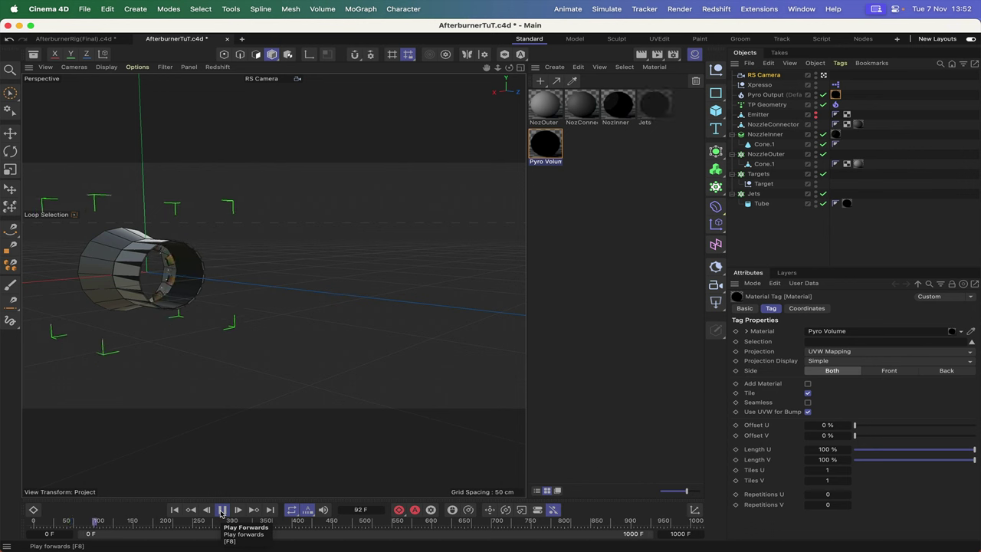
click(221, 510)
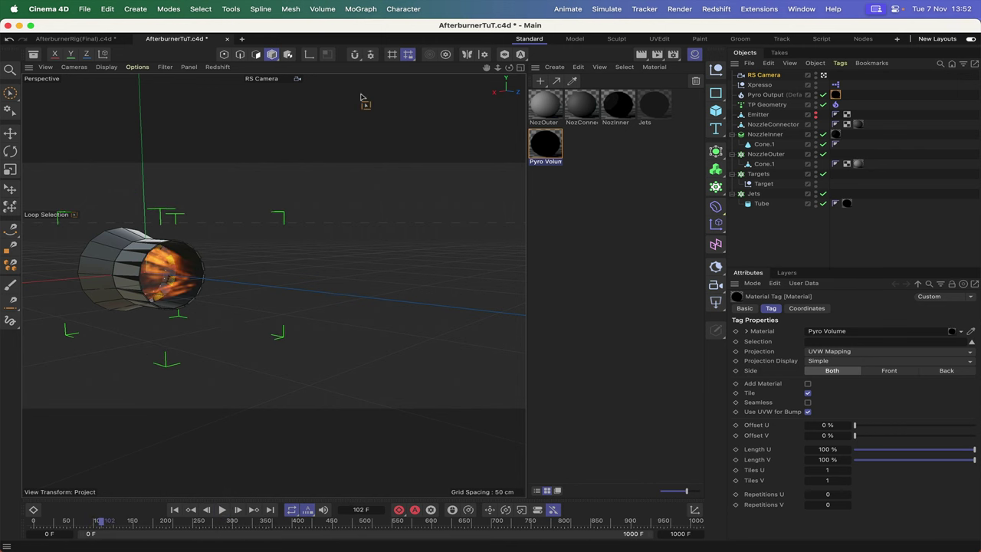
- Preview the fire plume with the Redshift IPR, then rewind to frame 0
click(217, 67)
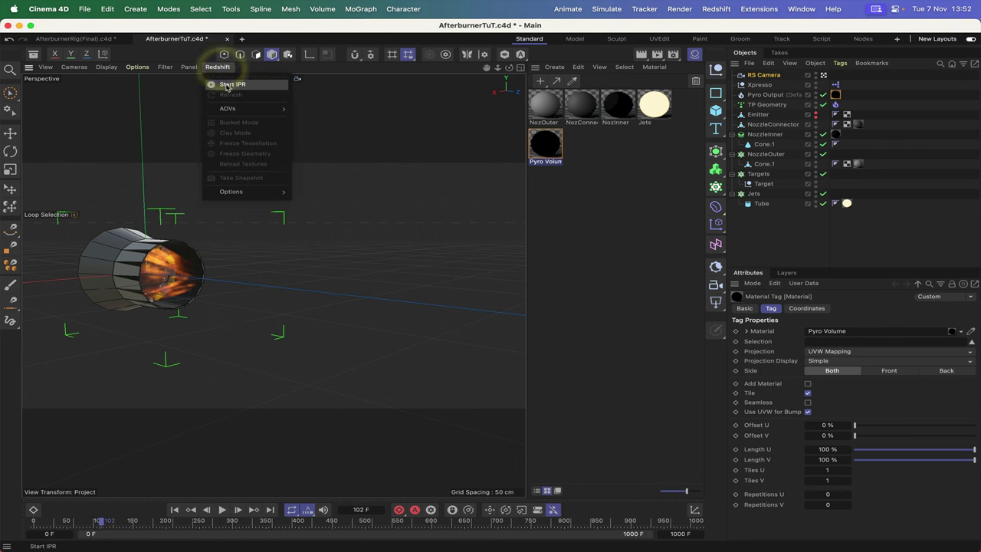
click(226, 86)
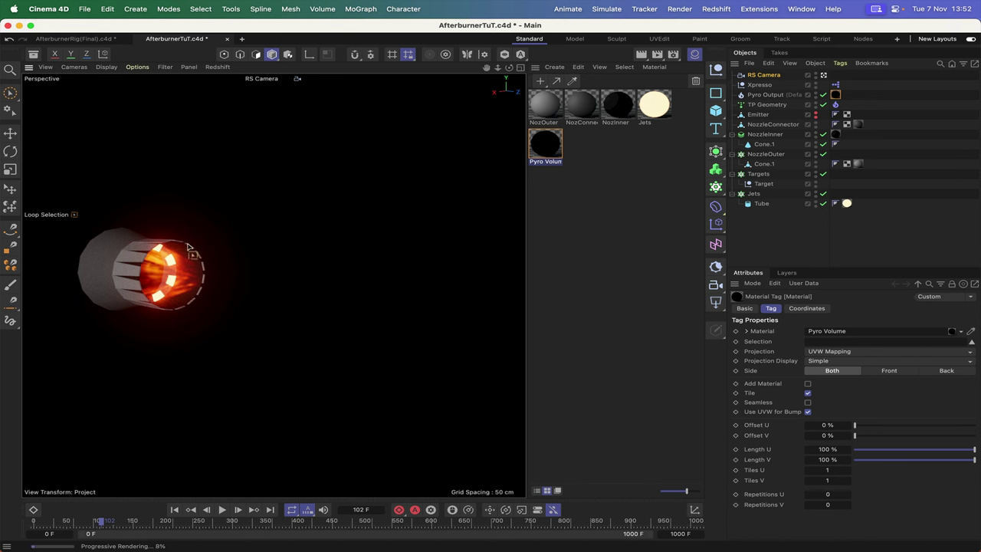
click(175, 509)
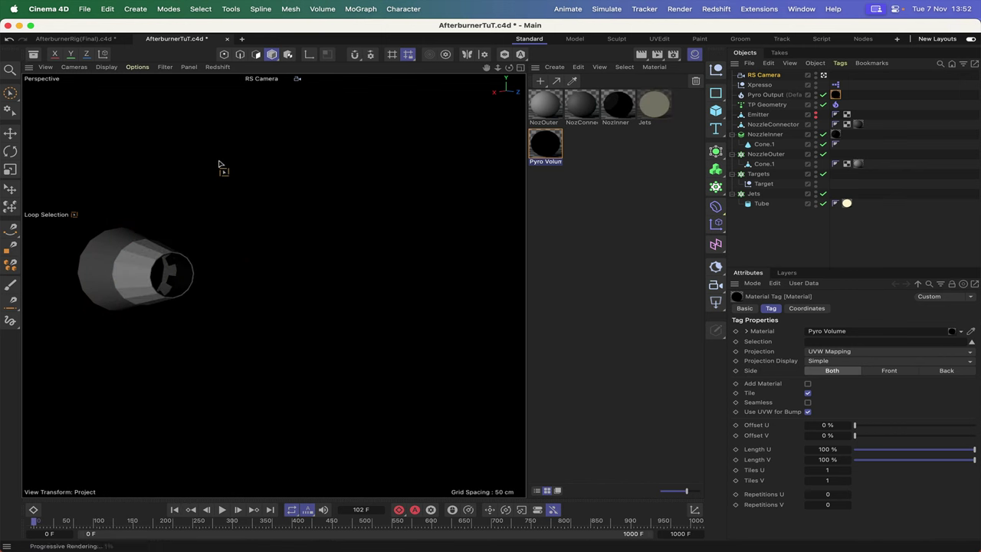
click(214, 67)
- Stop the Redshift IPR live render from the Redshift menu
click(226, 85)
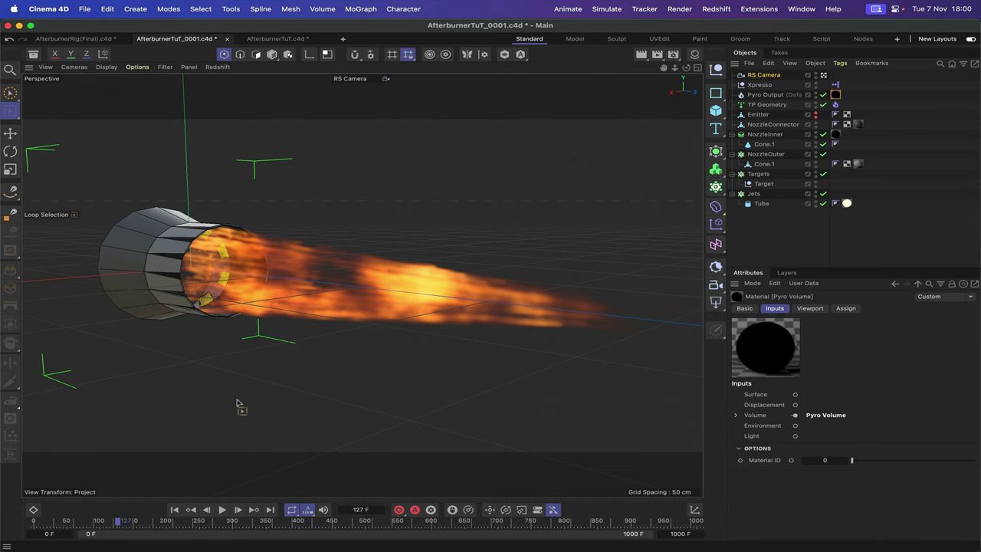
- In Safari's afterburner image results, preview the F-16 full afterburner ground test video, then return to Cinema 4D
mouse_move(191, 547)
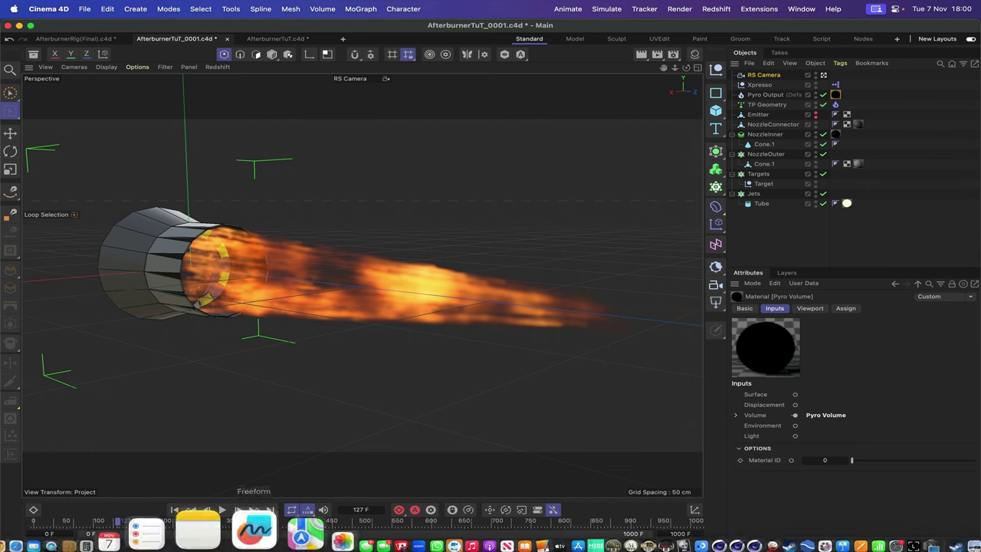
click(103, 518)
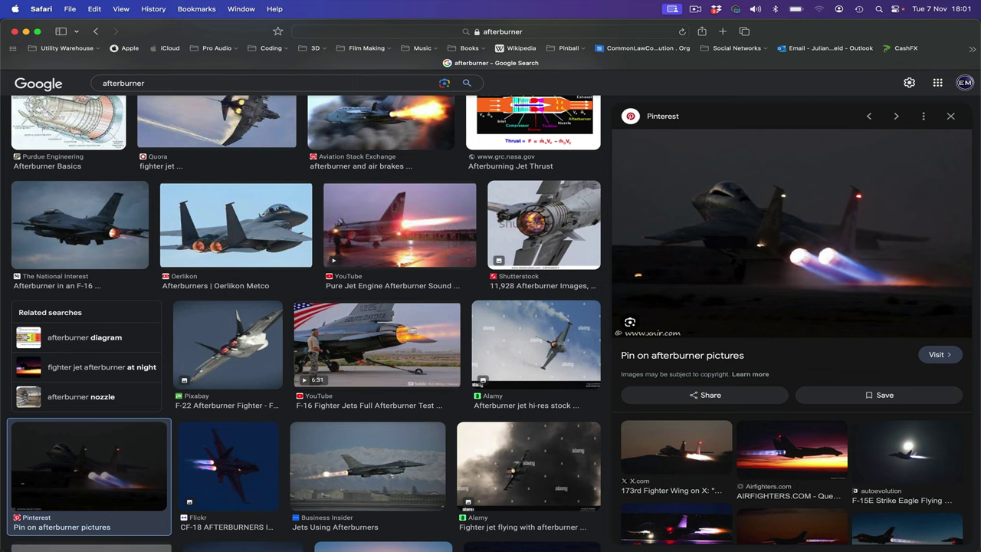
click(408, 333)
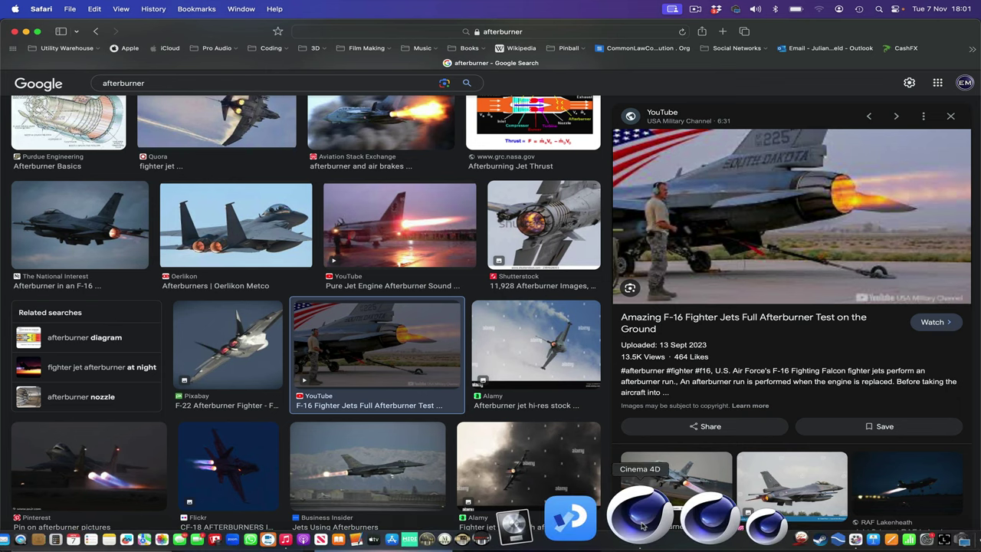
click(642, 525)
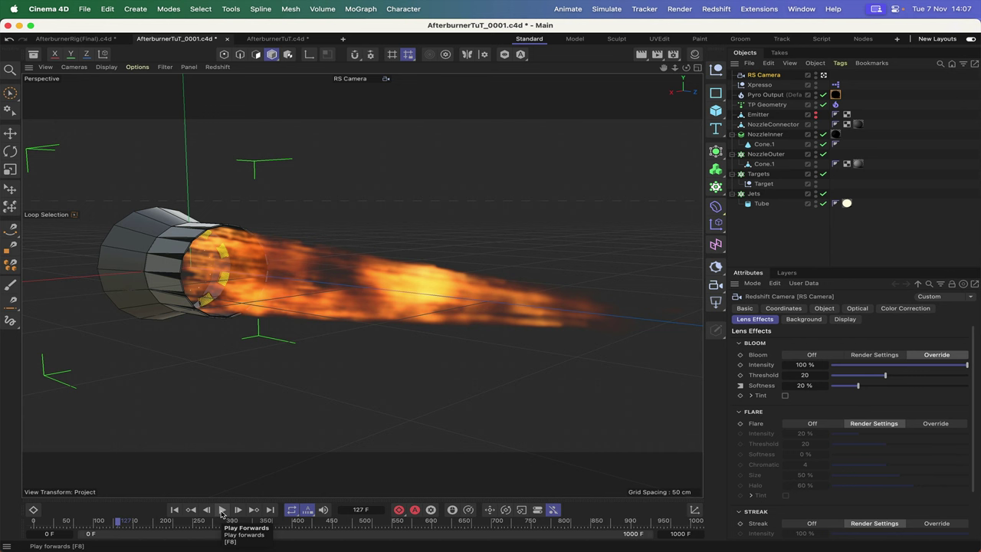
- Resume playback of the fire plume simulation toward frame 128
click(222, 510)
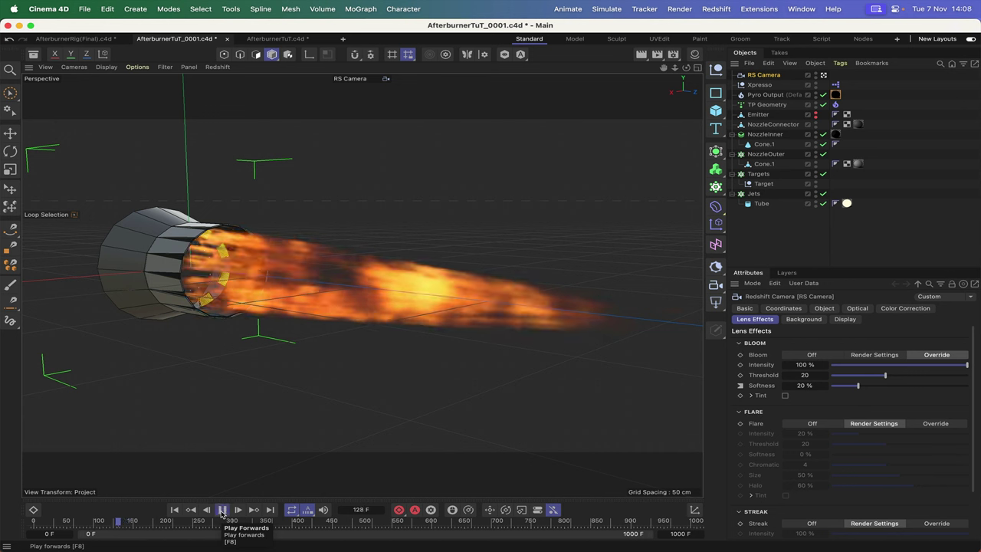